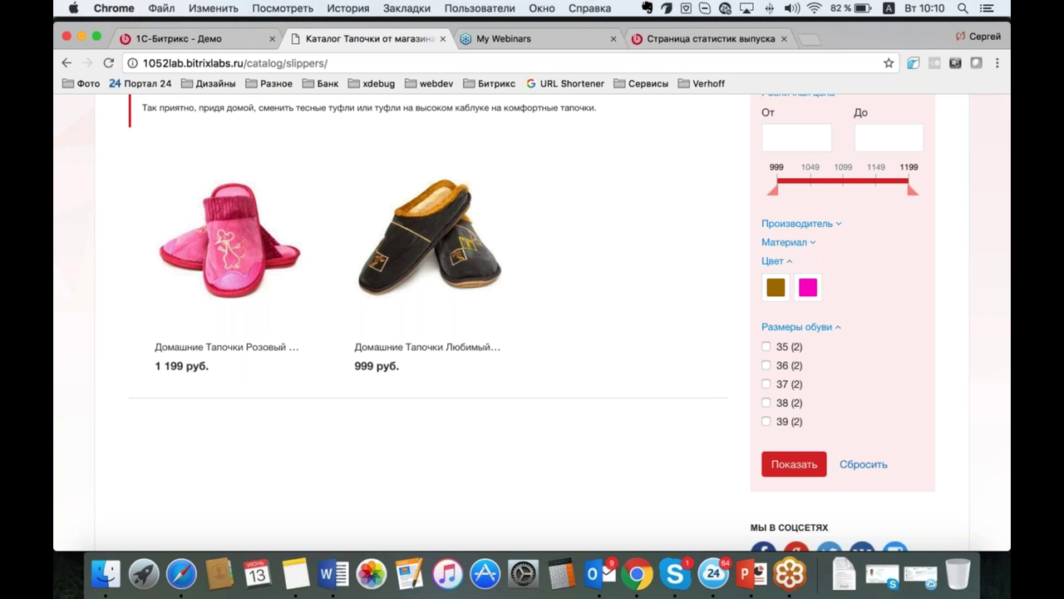
Filter the slippers by size 36 and pink colour, leaving one pink slipper at 1 199 руб.
left_click(766, 366)
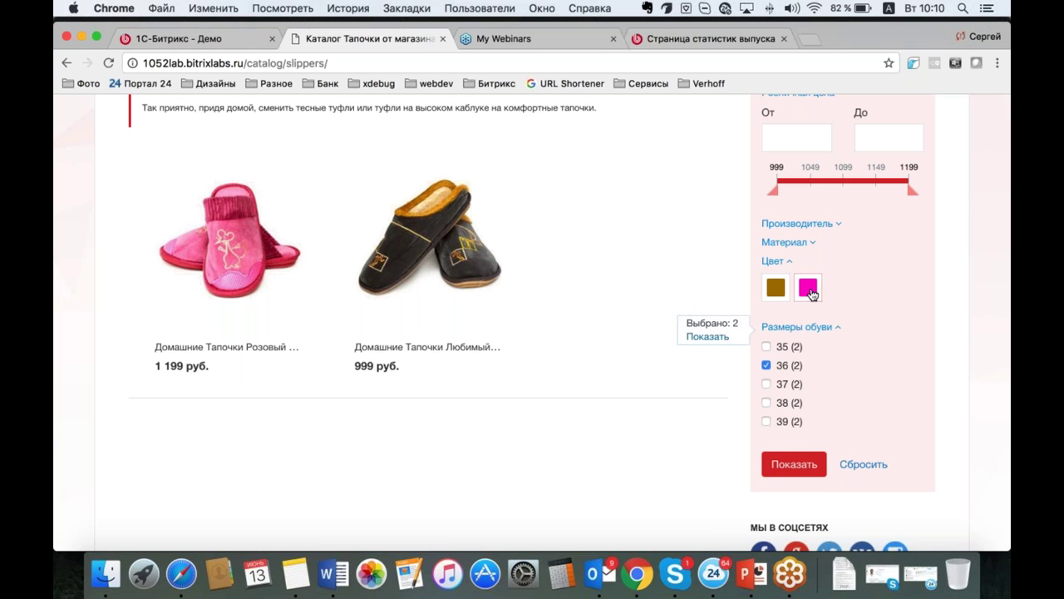
left_click(809, 288)
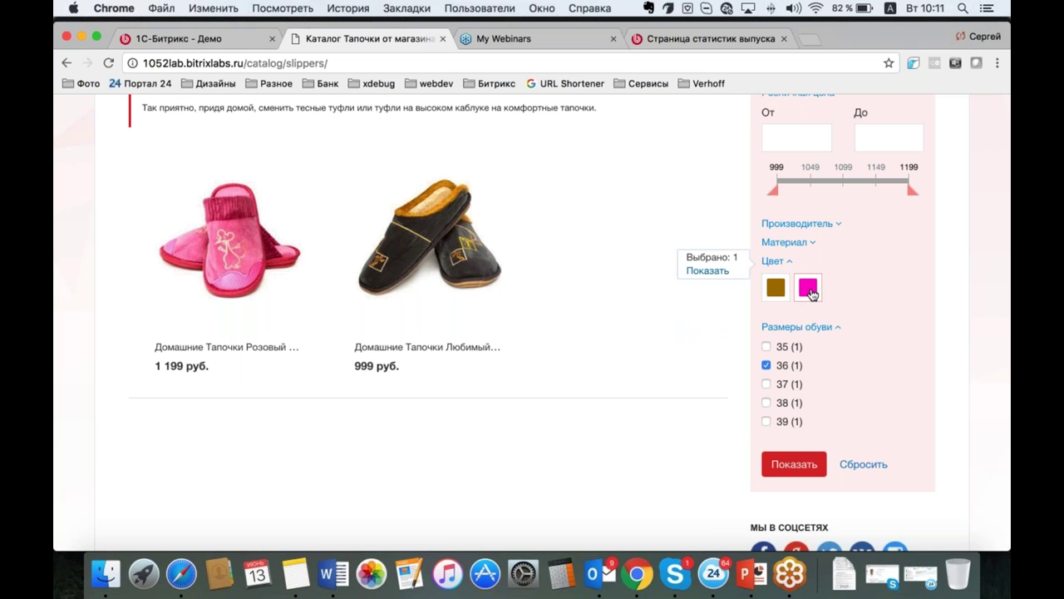
left_click(711, 276)
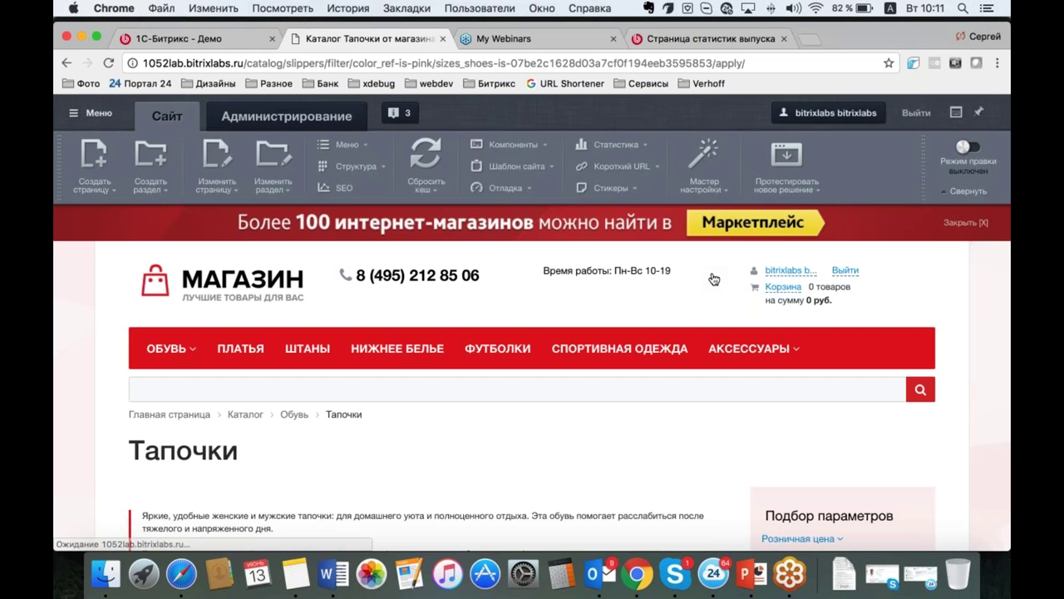
scroll(699, 332, "down", 5)
scroll(589, 331, "down", 1)
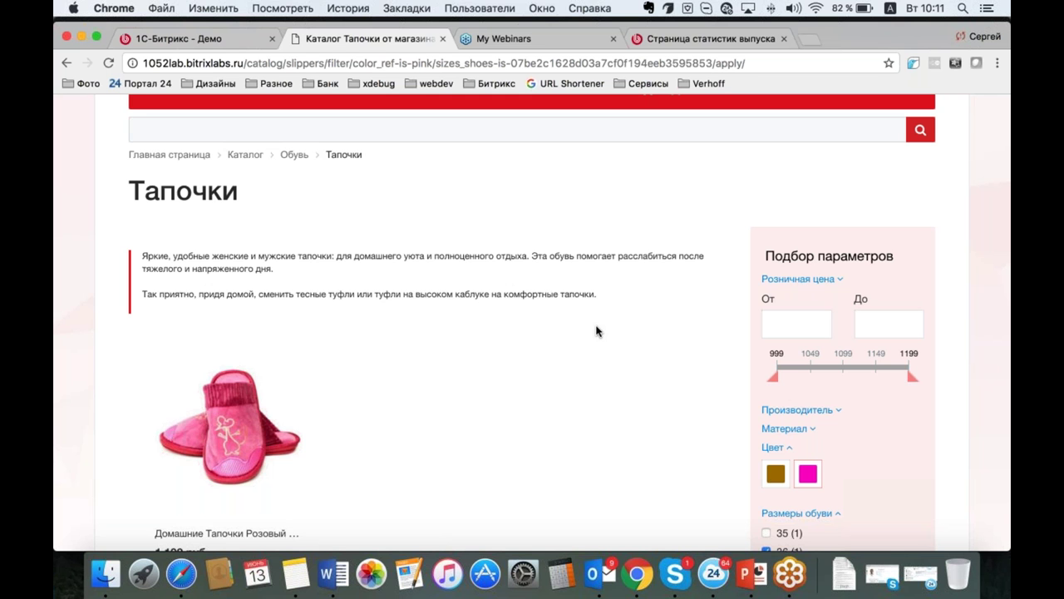
scroll(649, 331, "up", 4)
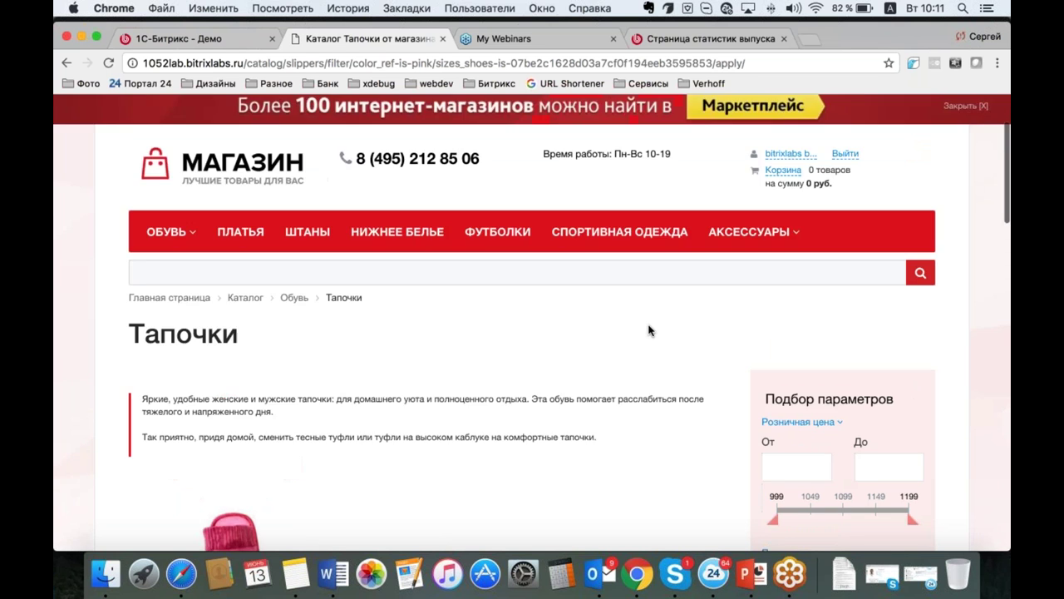
scroll(649, 331, "down", 10)
scroll(649, 331, "up", 10)
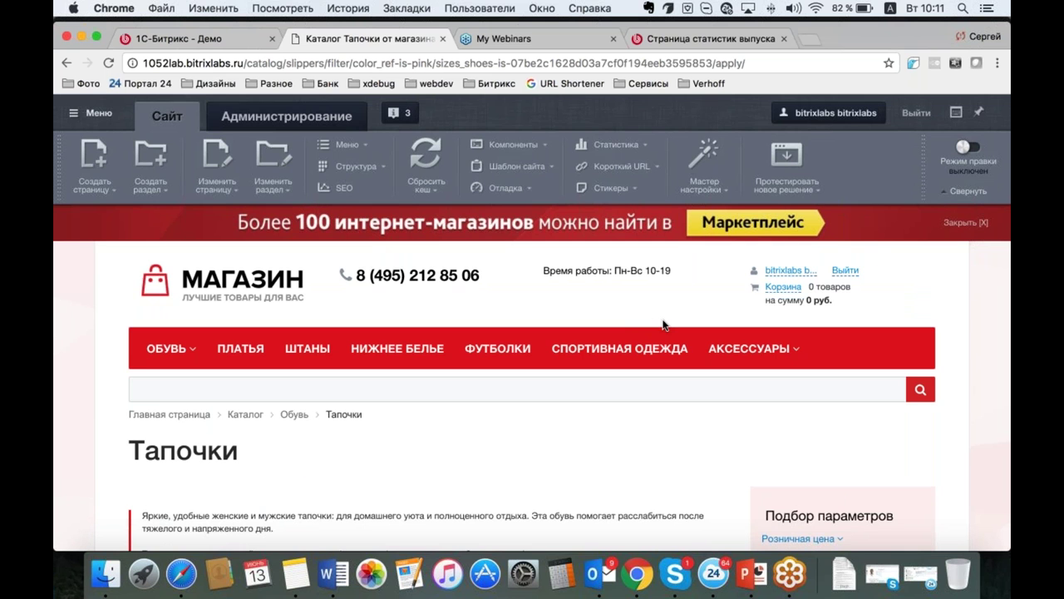
scroll(664, 325, "down", 3)
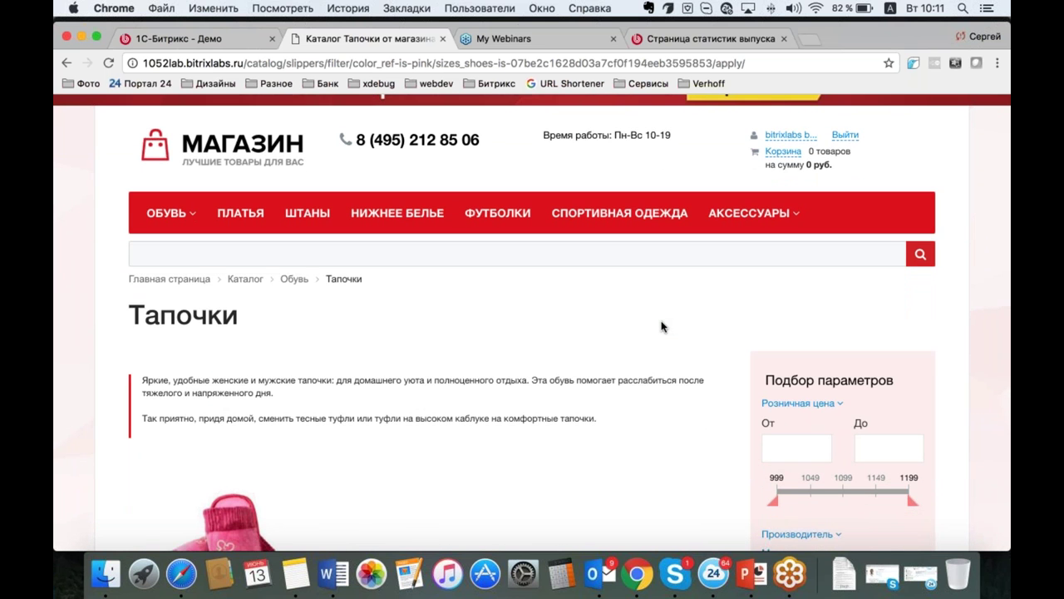
scroll(663, 326, "up", 1)
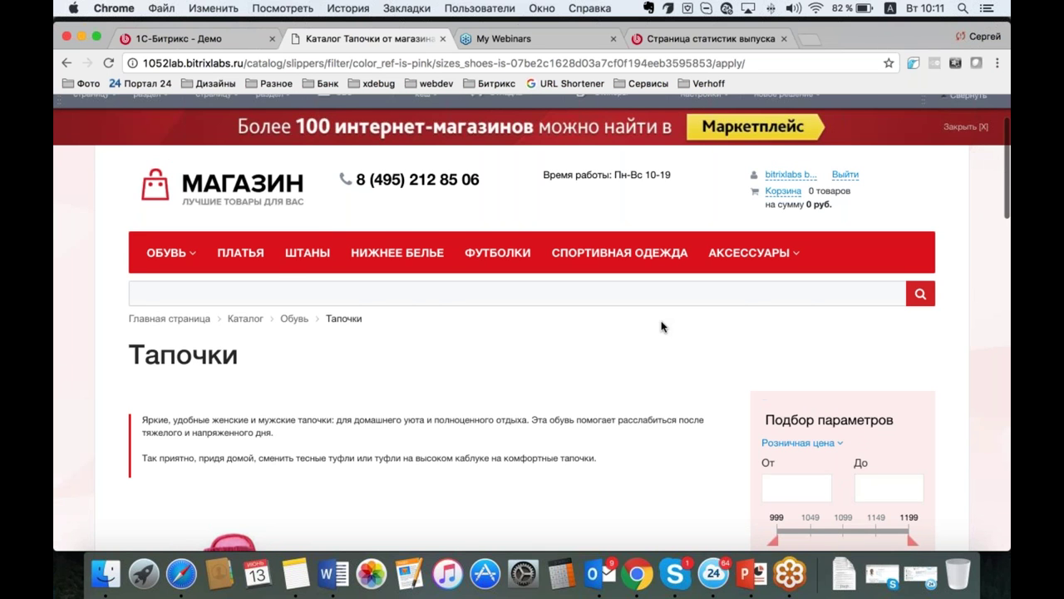
scroll(663, 326, "up", 2)
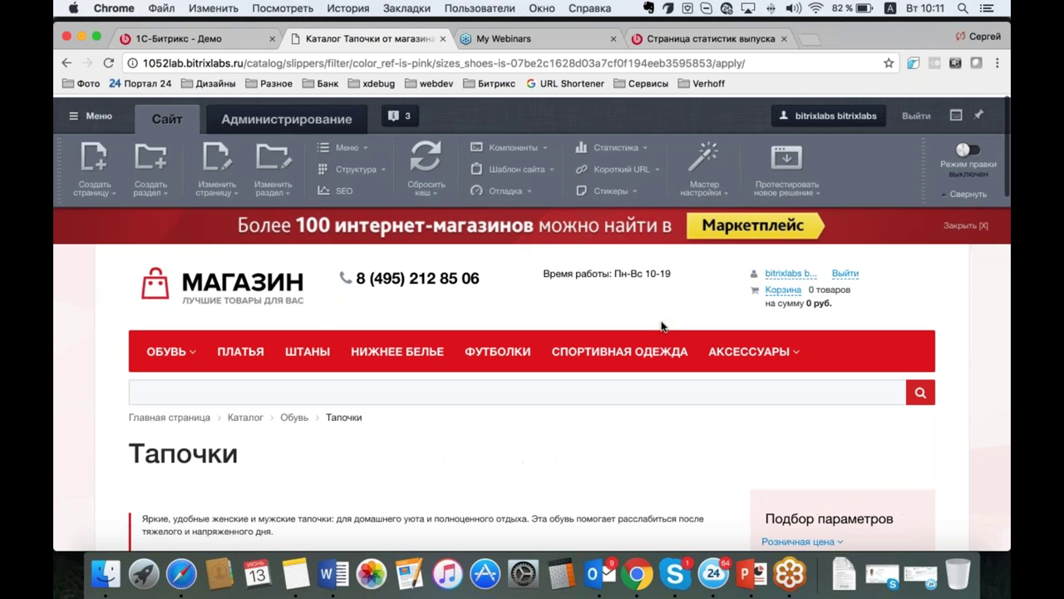
Switch to Администрирование, close the Битрикс24 sign-in offer, and enter the Магазин section.
left_click(258, 119)
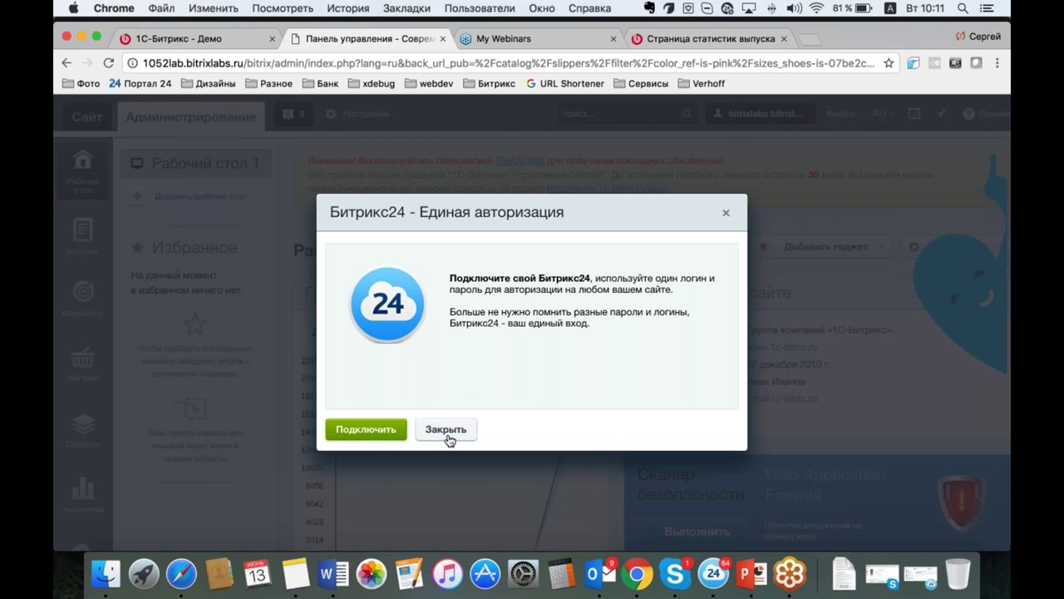
left_click(447, 430)
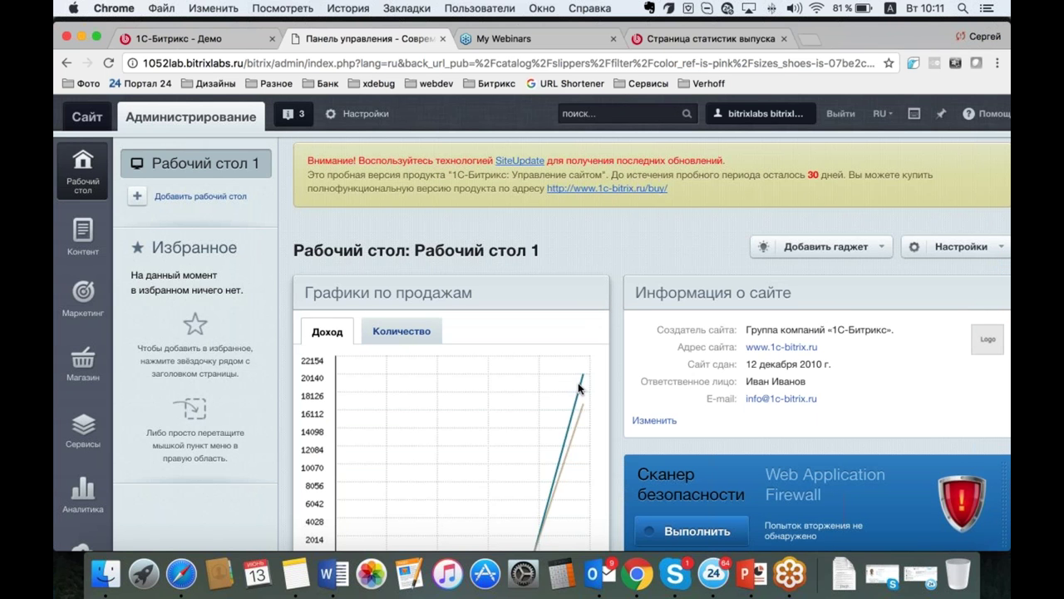
scroll(578, 388, "down", 1)
scroll(579, 388, "down", 3)
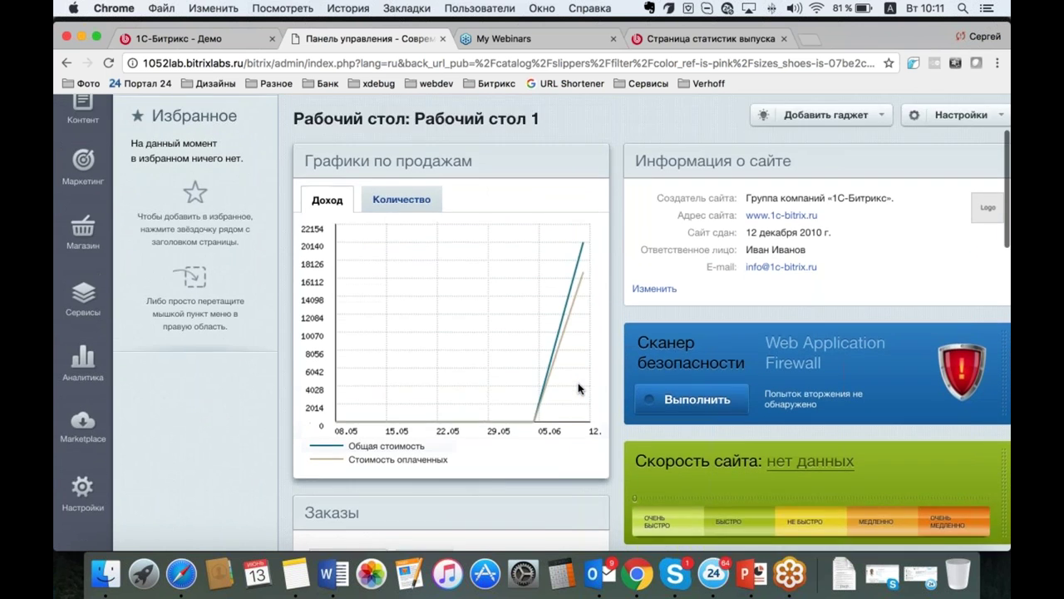
scroll(579, 387, "up", 3)
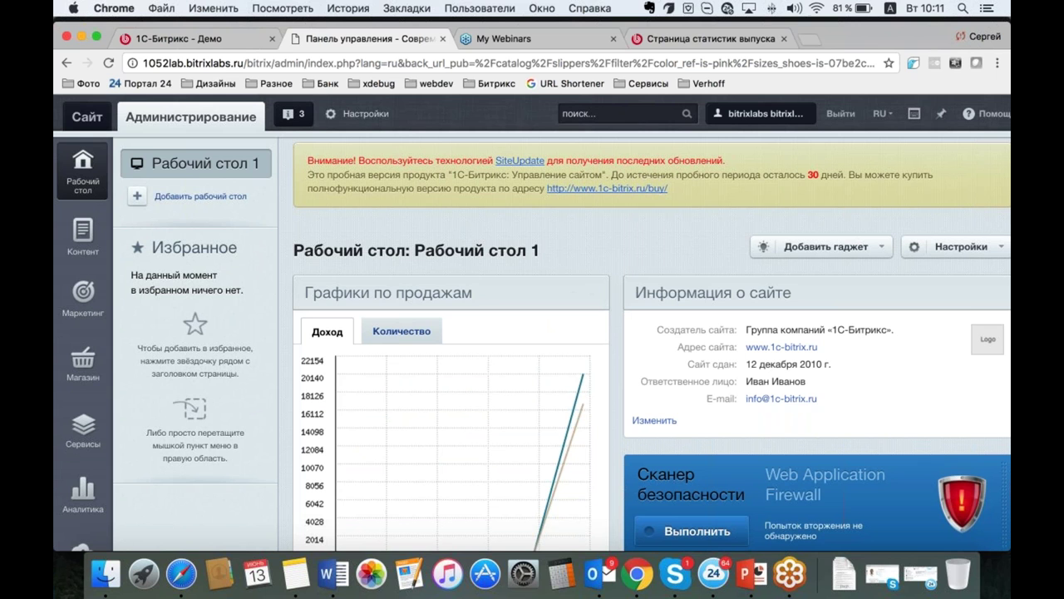
scroll(106, 359, "down", 3)
scroll(106, 358, "up", 2)
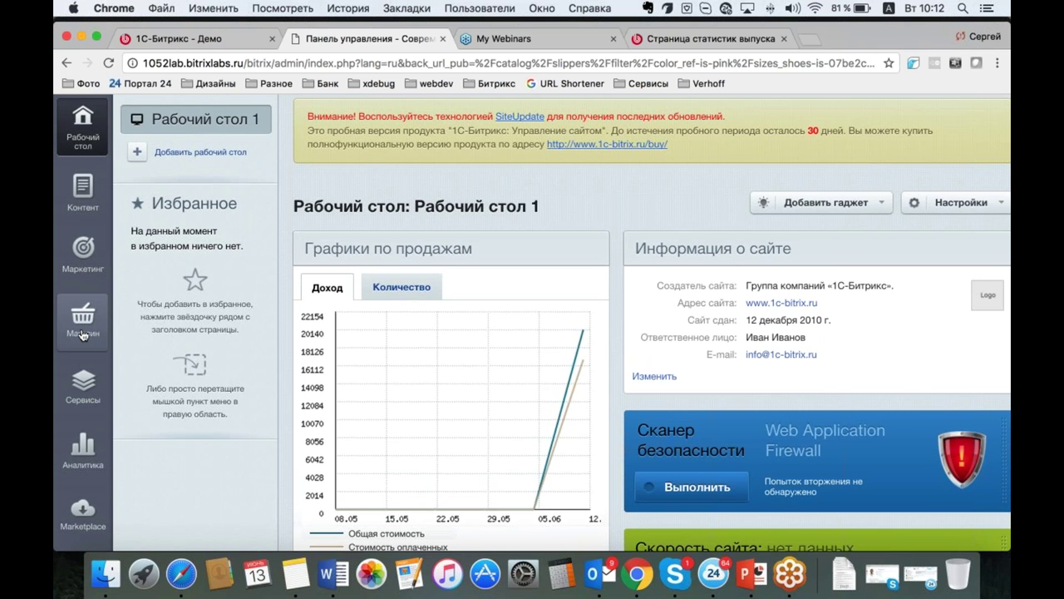
left_click(84, 333)
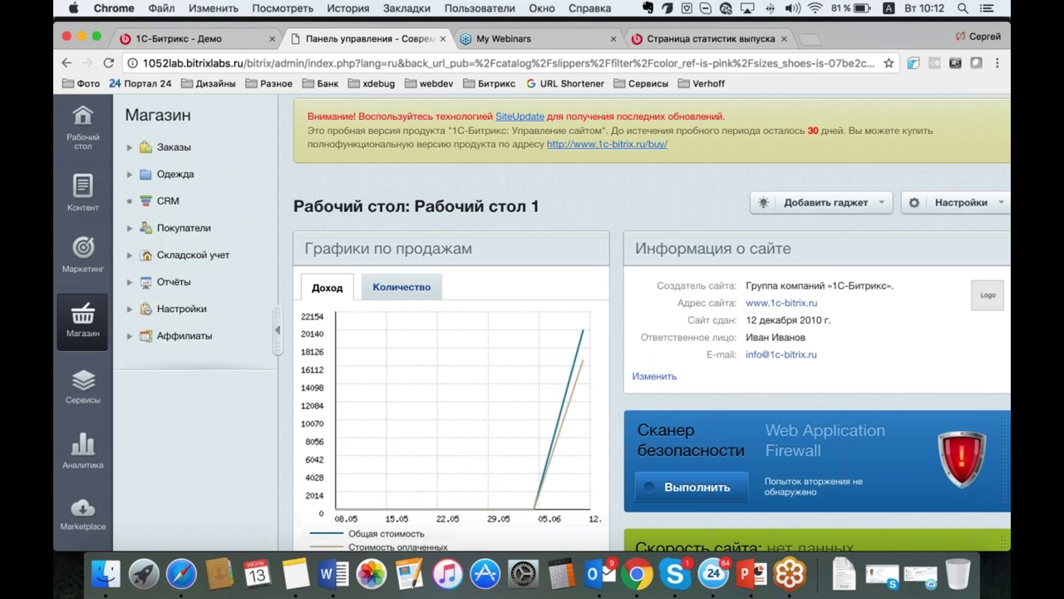
Open the Заказы list, browse orders №5 to №1, and open order №5.
left_click(174, 149)
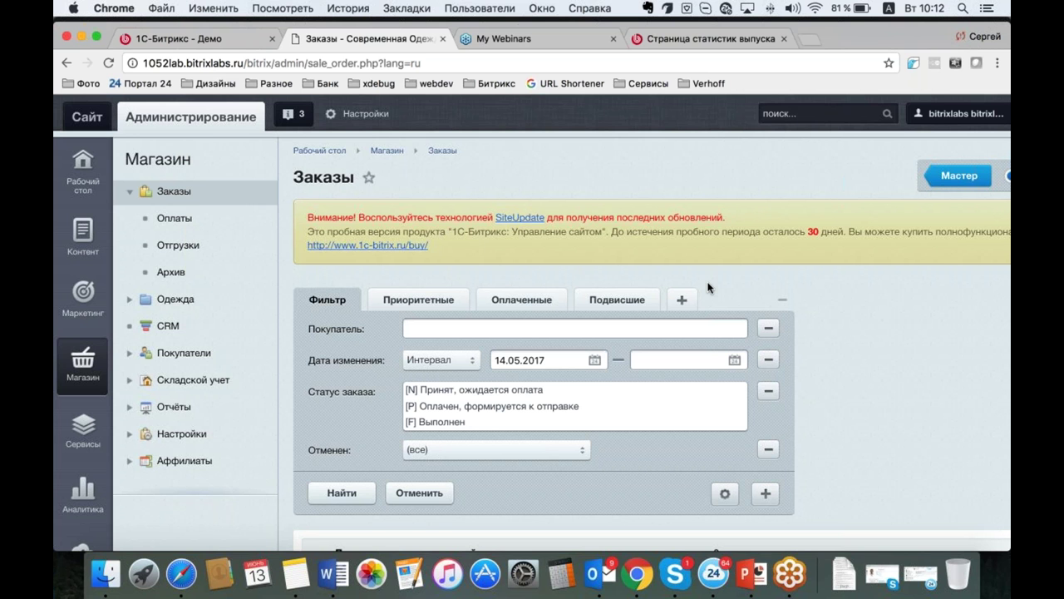
scroll(868, 307, "down", 3)
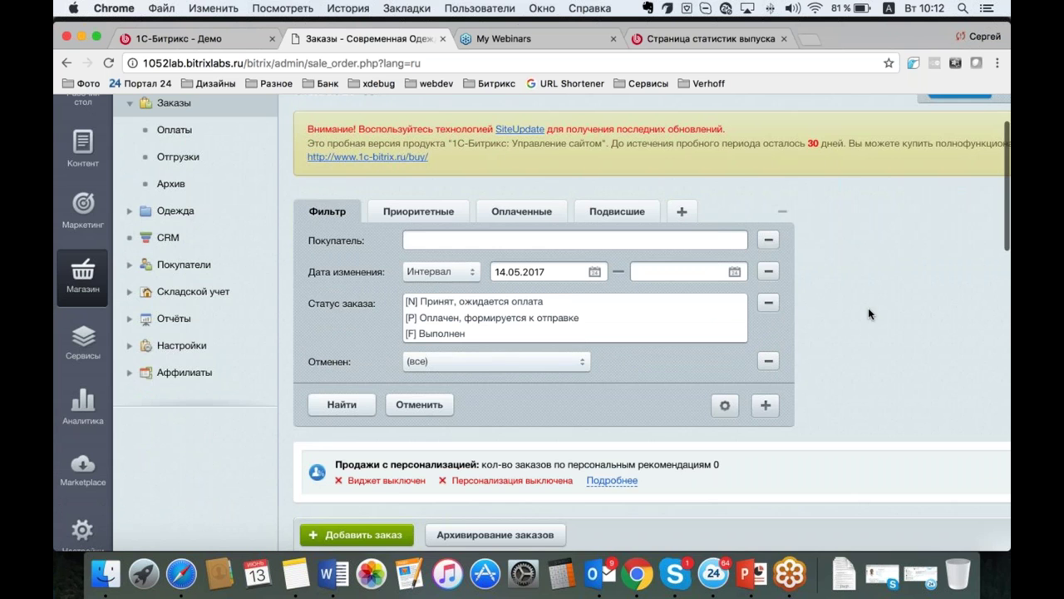
scroll(888, 292, "down", 3)
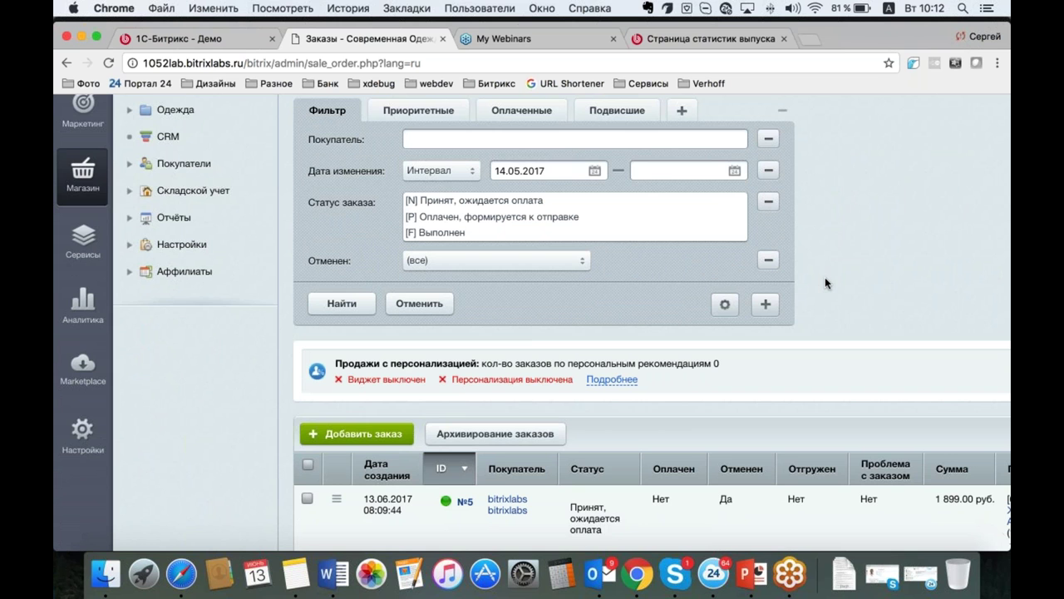
scroll(856, 286, "down", 1)
scroll(865, 289, "down", 10)
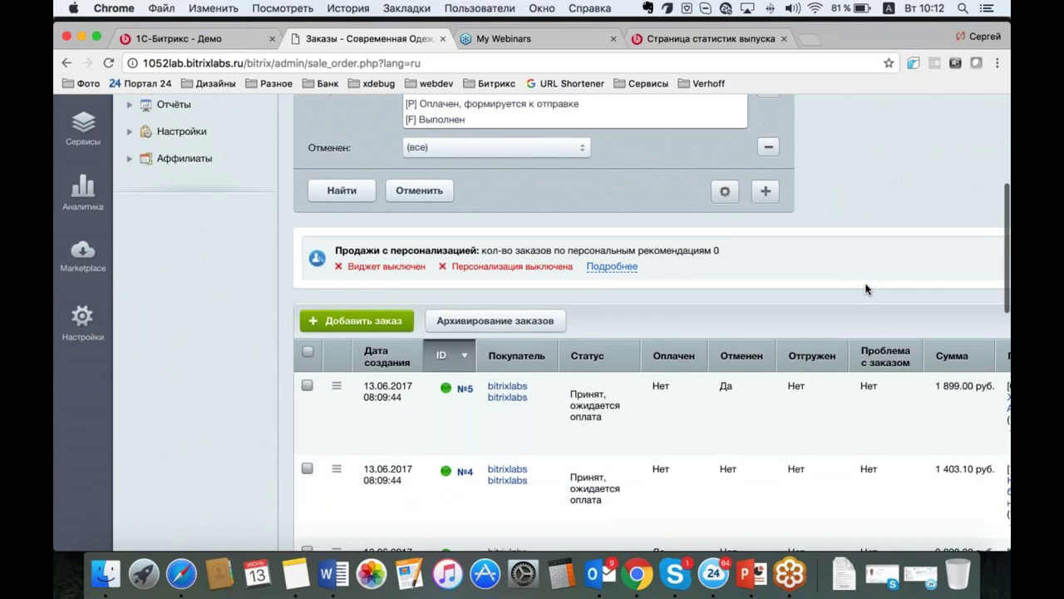
scroll(866, 288, "up", 5)
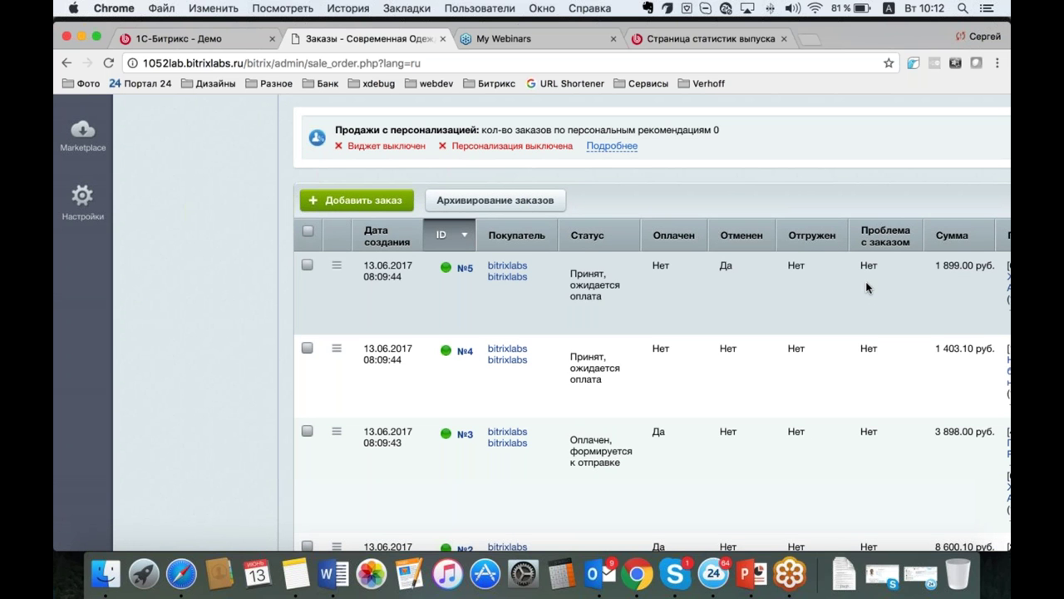
scroll(866, 288, "up", 1)
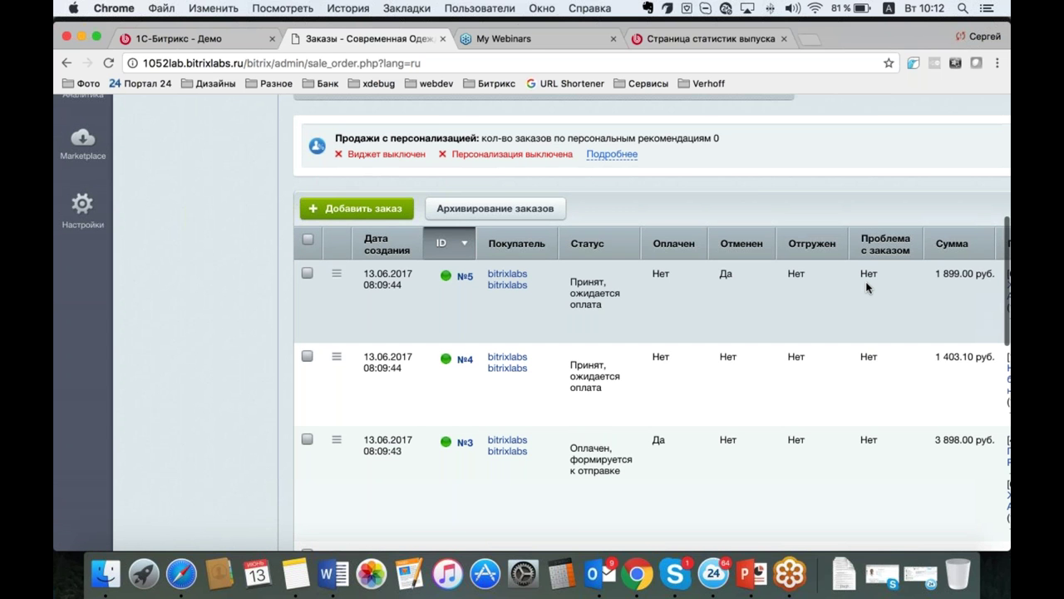
scroll(866, 287, "up", 5)
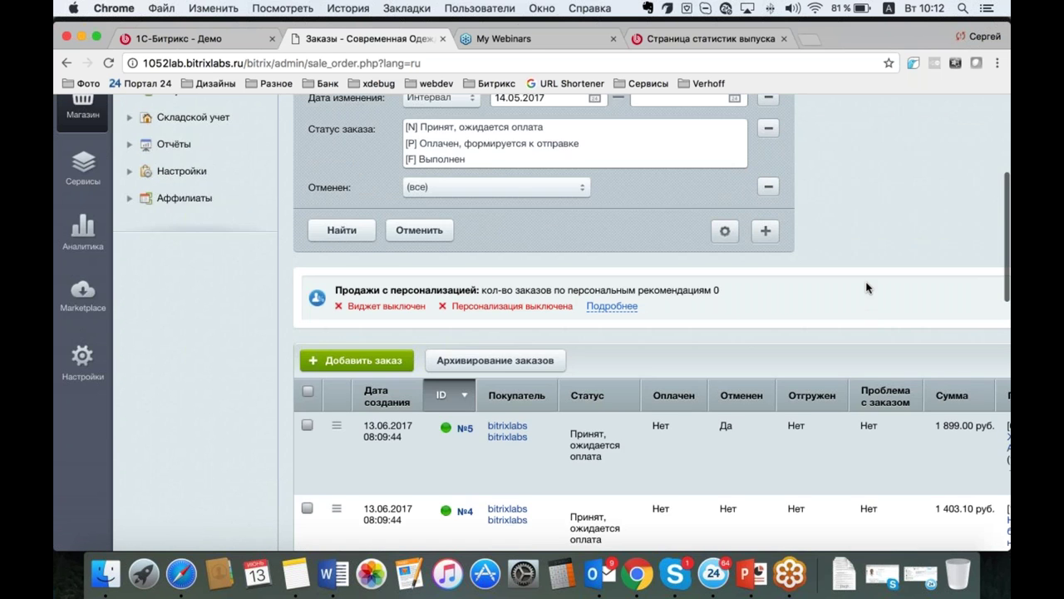
scroll(865, 288, "down", 4)
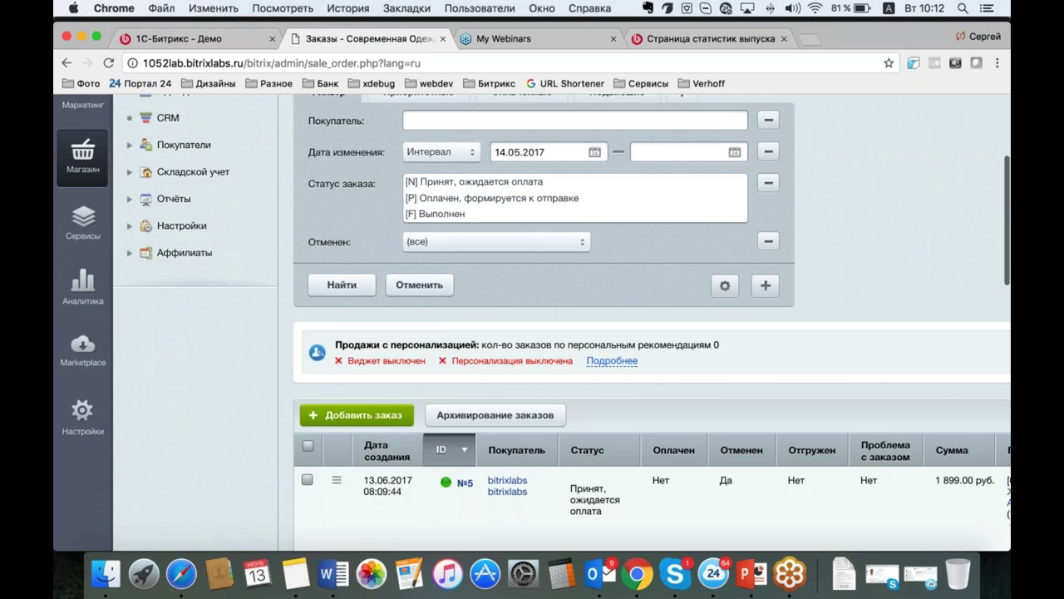
left_click(466, 471)
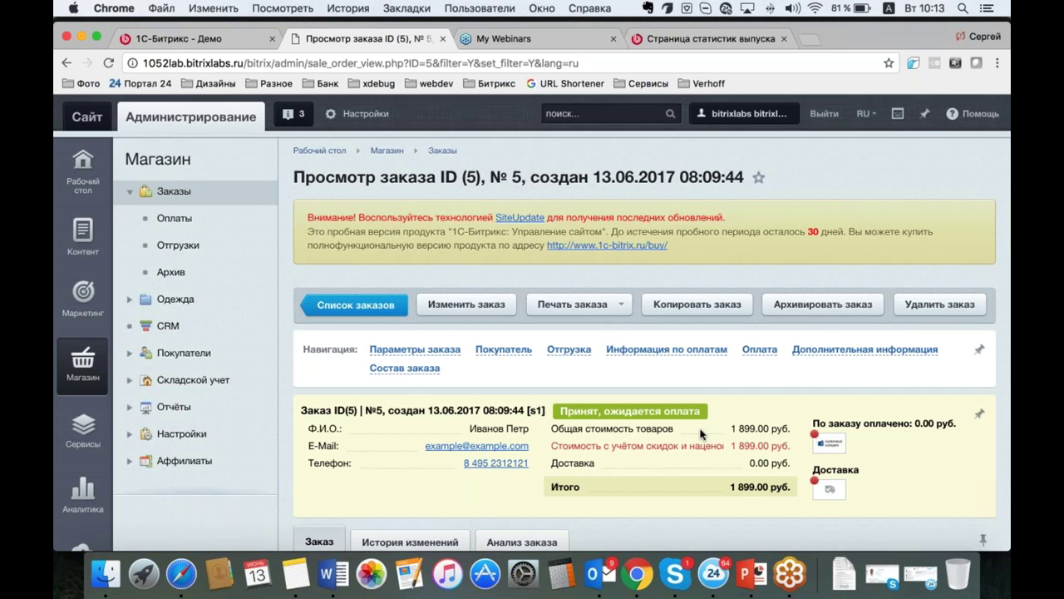
Scroll through order №5 to its status, 0.00 of 1 899.00 руб. paid, and delivery.
scroll(701, 433, "down", 3)
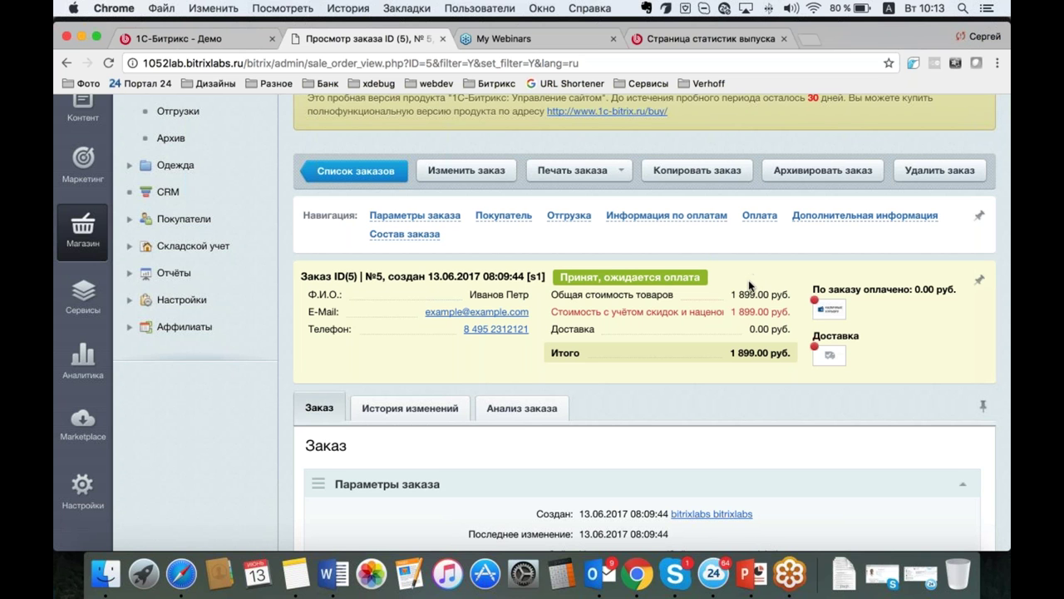
scroll(751, 285, "down", 5)
scroll(751, 285, "up", 3)
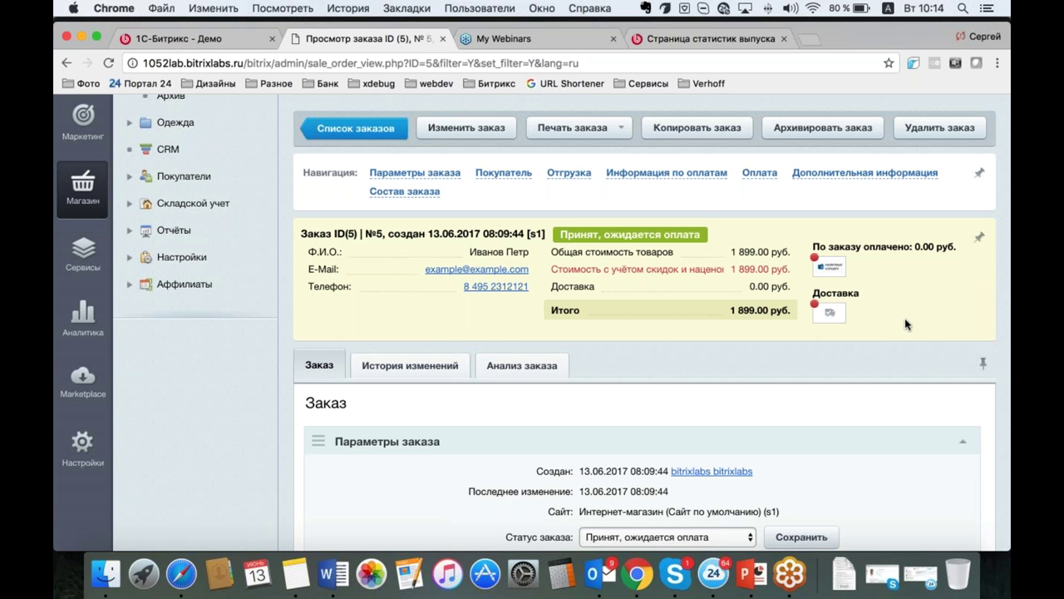
scroll(906, 325, "down", 1)
scroll(906, 324, "down", 5)
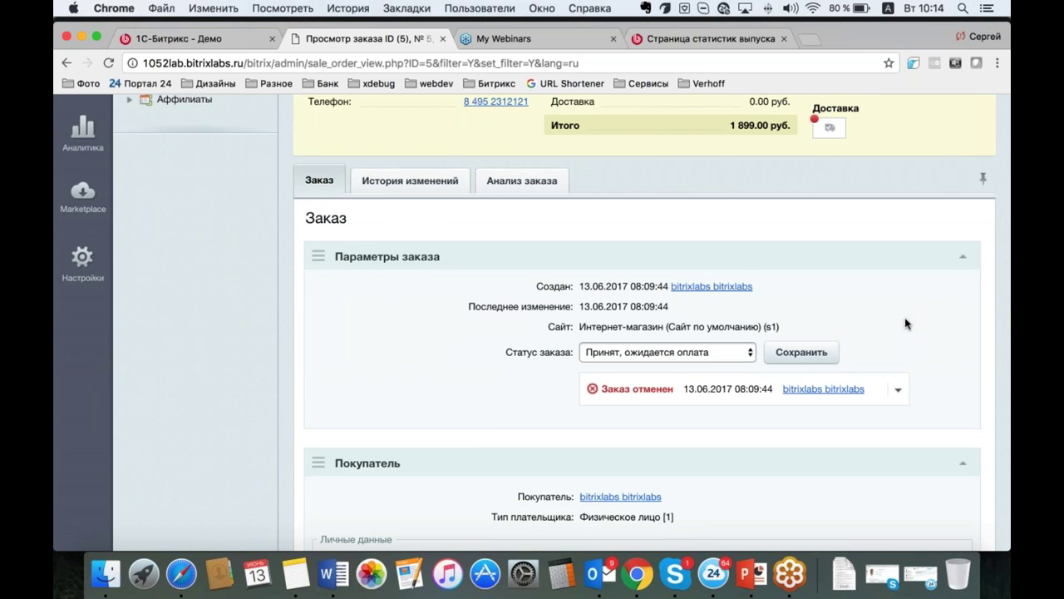
scroll(905, 323, "down", 3)
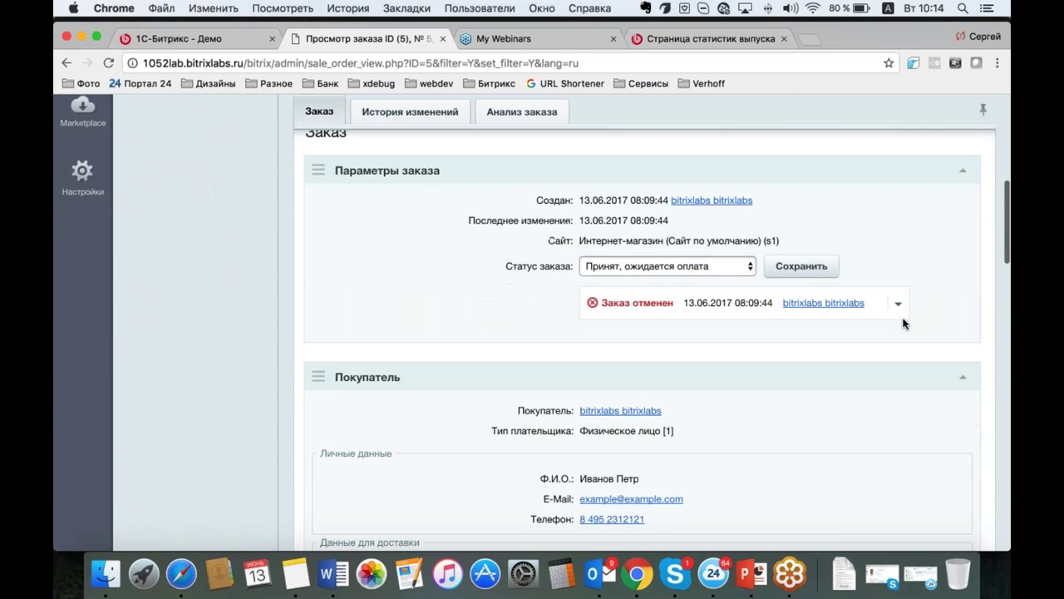
left_click(688, 267)
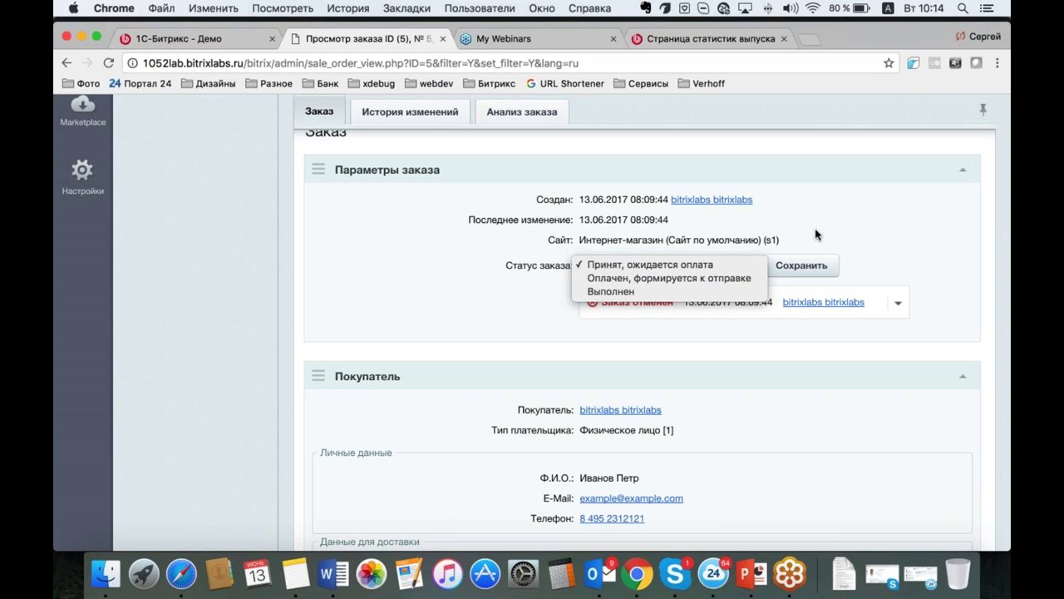
left_click(843, 231)
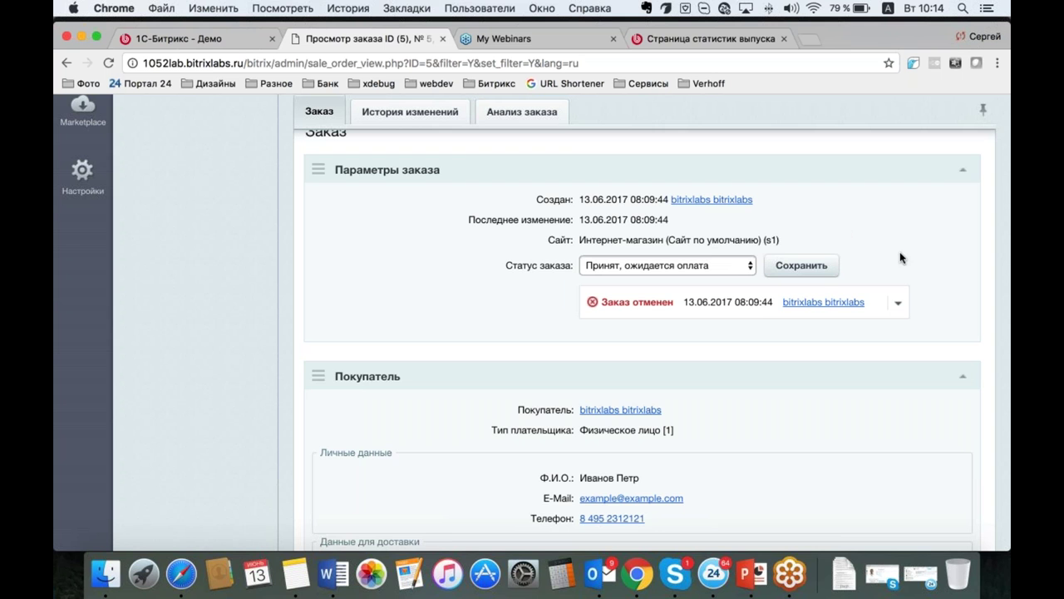
scroll(906, 248, "down", 4)
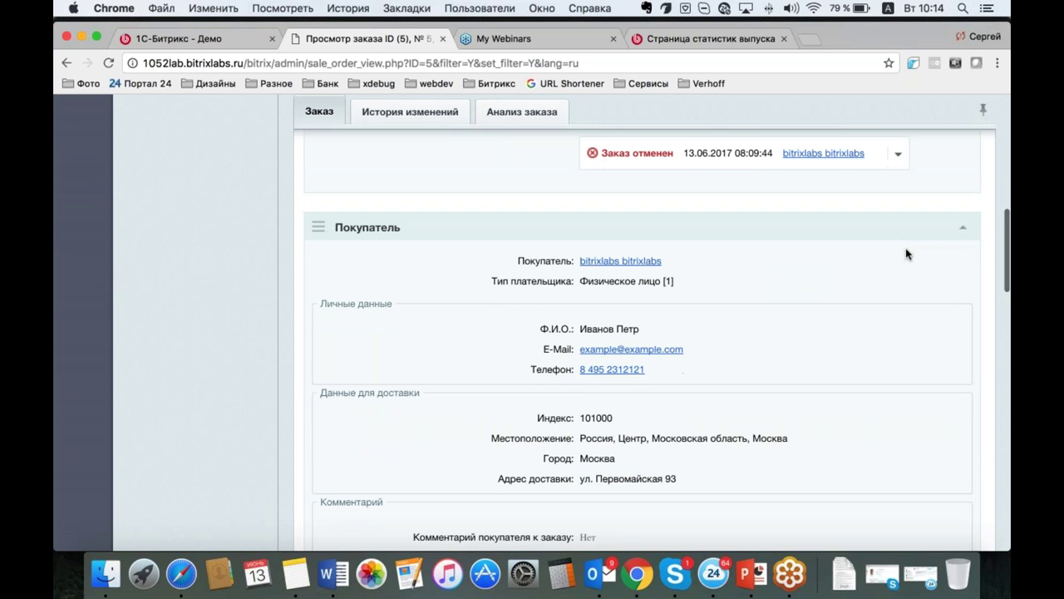
scroll(906, 249, "down", 2)
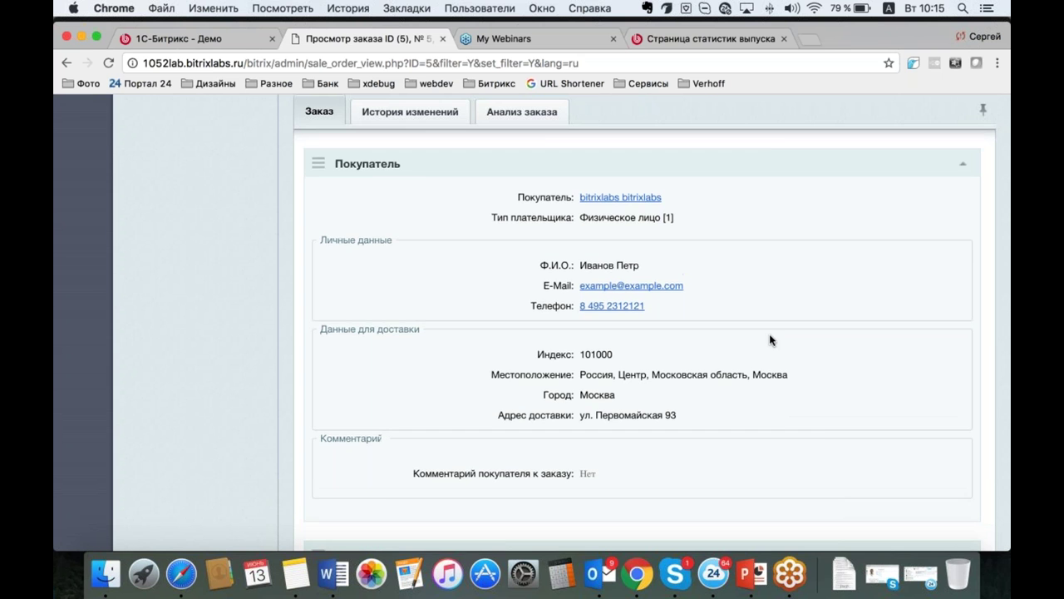
scroll(770, 343, "up", 10)
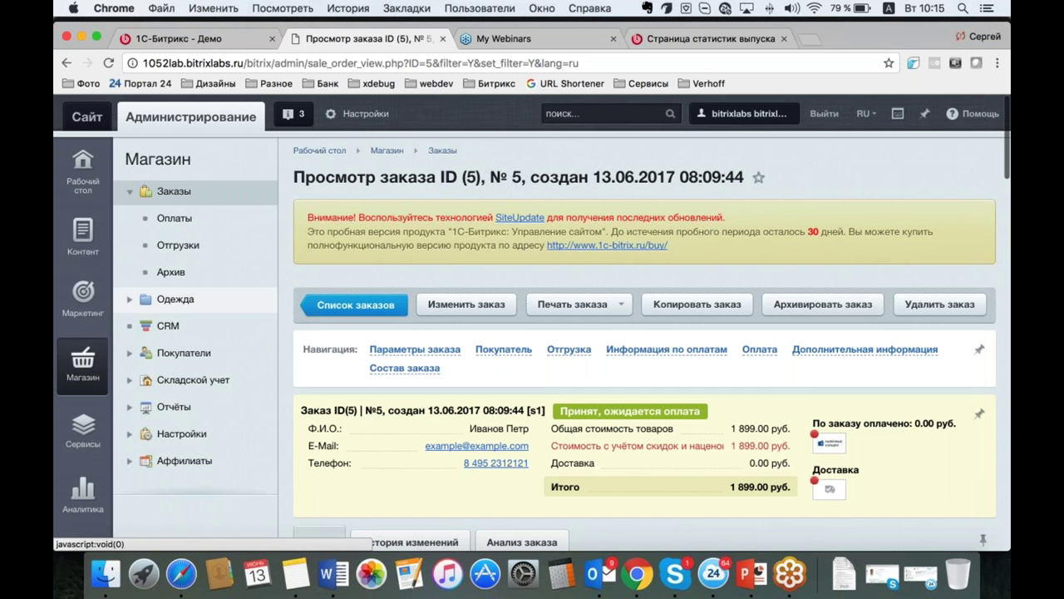
scroll(225, 351, "down", 2)
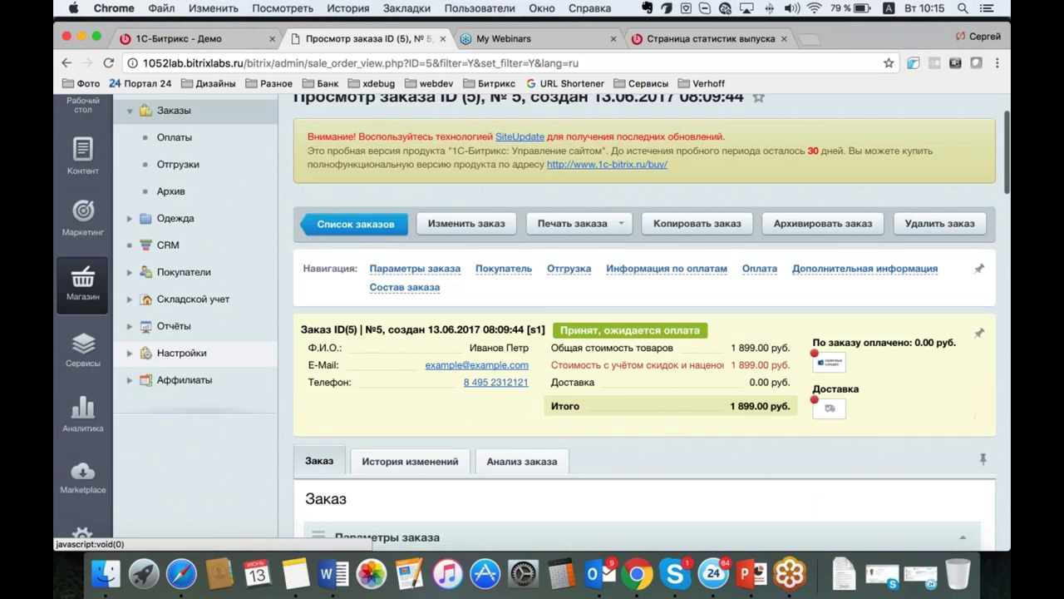
Open Магазин > Настройки > Свойства заказа > Список свойств to see FIO, EMAIL, COMPANY.
left_click(130, 353)
scroll(181, 336, "down", 4)
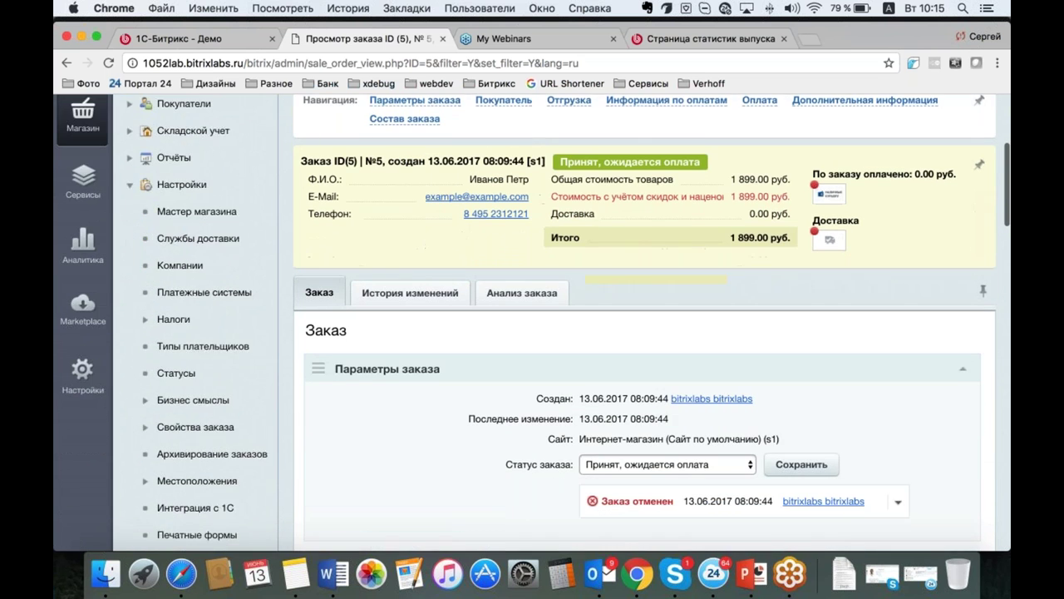
scroll(238, 380, "down", 1)
left_click(146, 407)
scroll(246, 335, "down", 3)
left_click(245, 334)
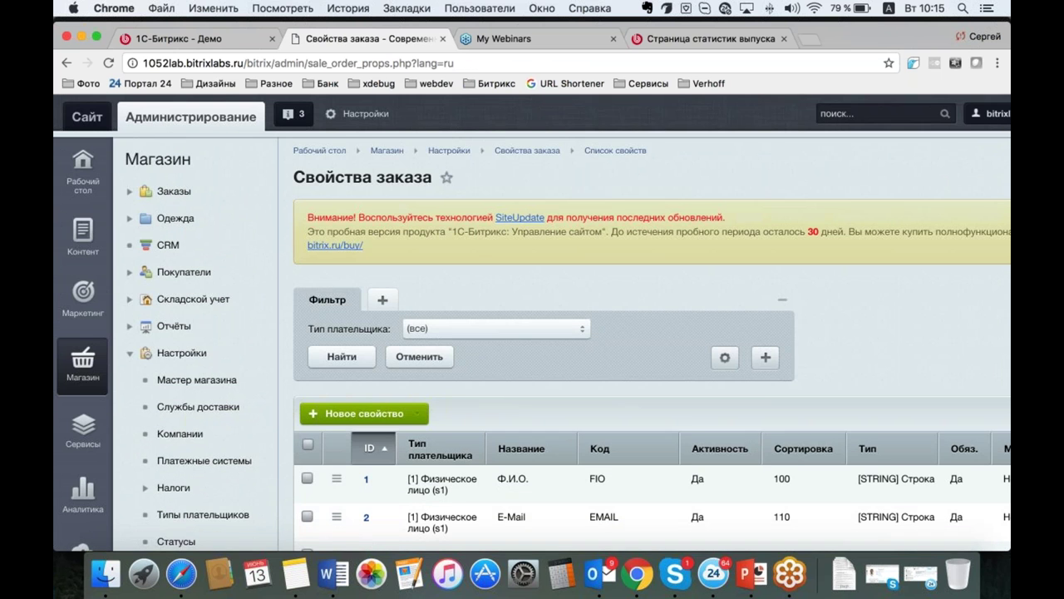
scroll(532, 333, "down", 10)
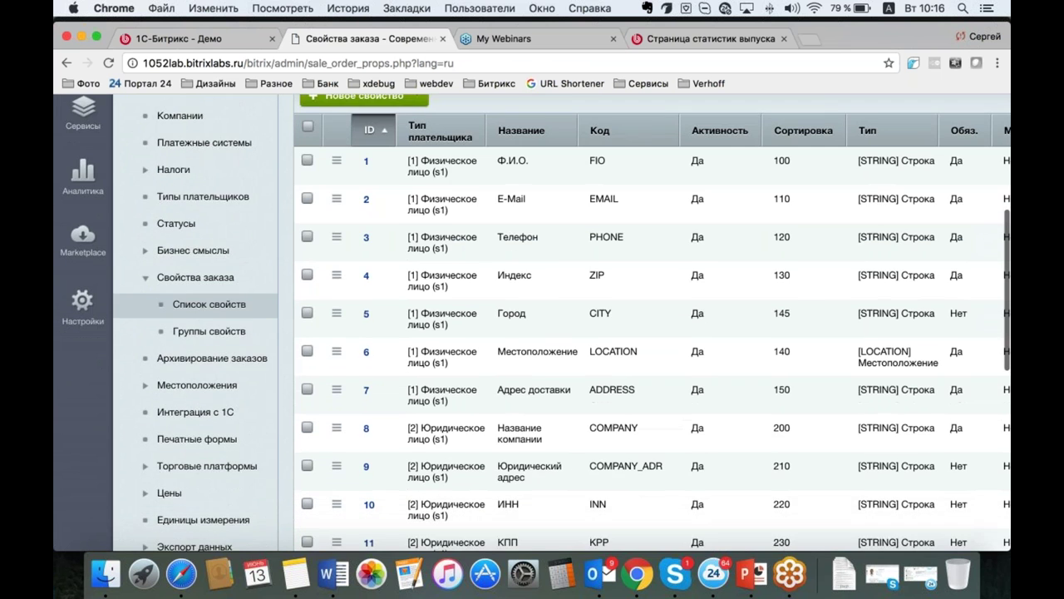
scroll(532, 333, "down", 8)
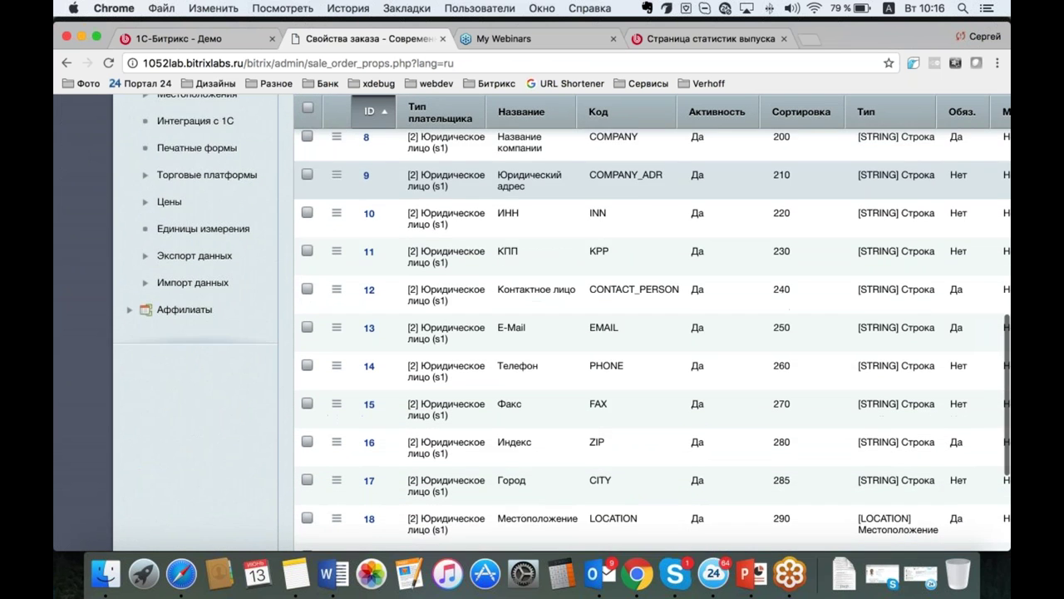
scroll(410, 351, "up", 18)
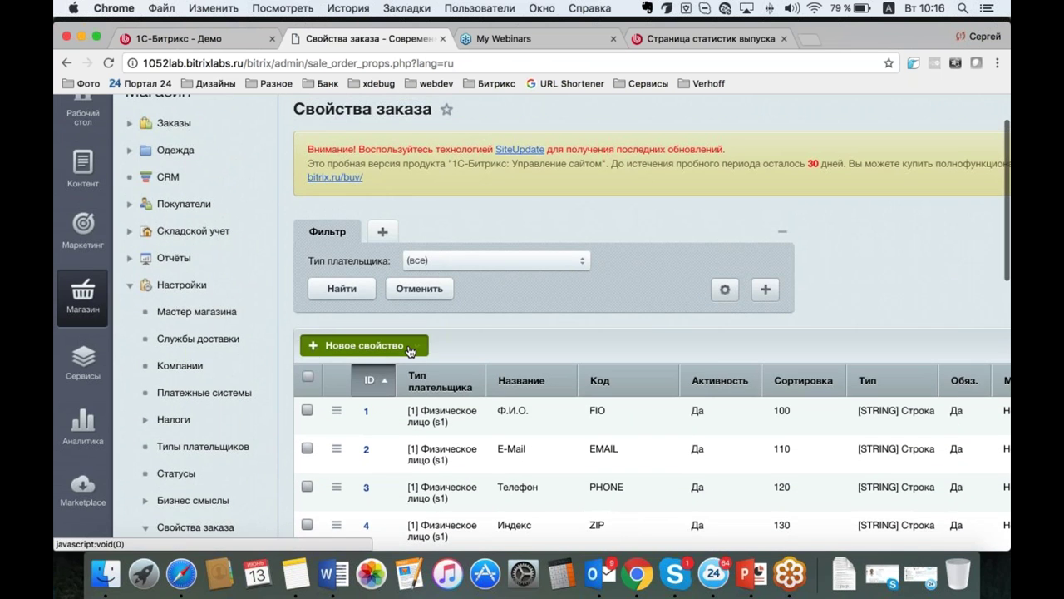
Create a new [1] Физическое лицо order property named 'Этаж'.
left_click(409, 348)
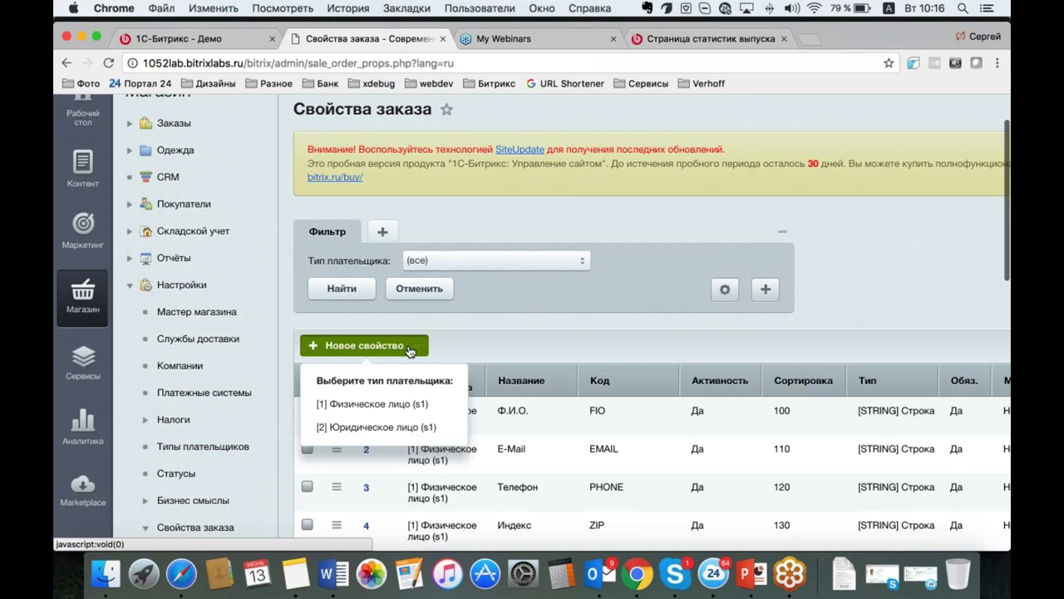
left_click(407, 405)
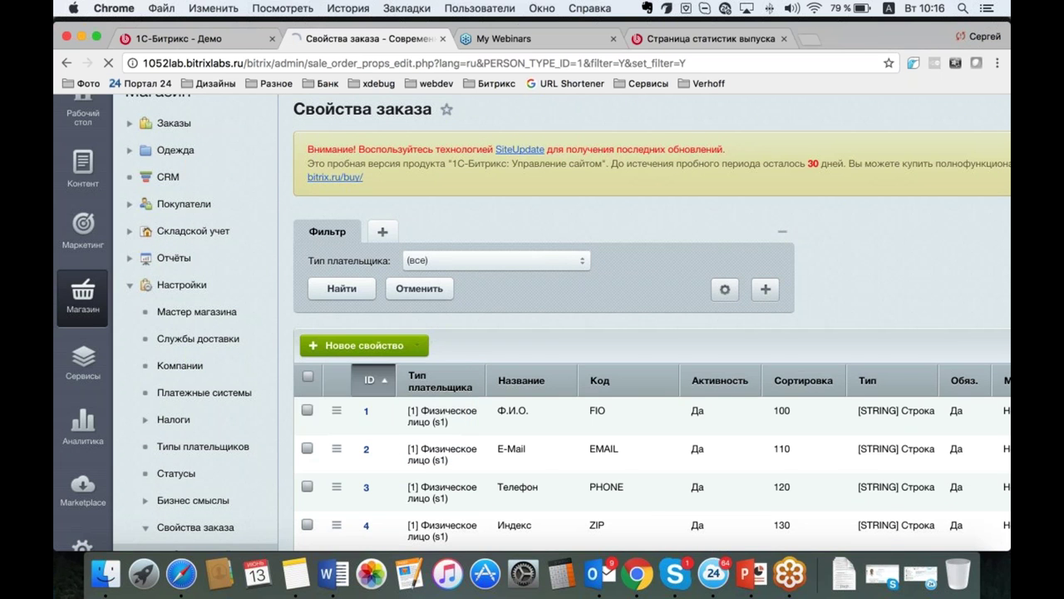
scroll(617, 319, "down", 5)
left_click(627, 278)
type("\"n")
key("BackSpace")
key("BackSpace")
key("ctrl+space")
type("Э")
key("Down")
key("Return")
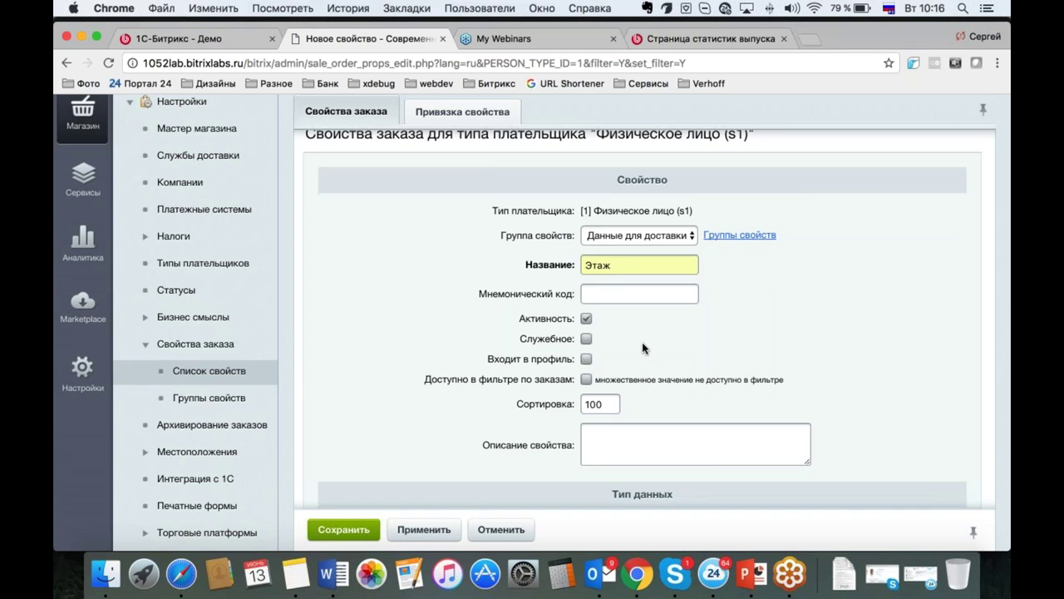
Include Этаж in the buyer profile and set its default value to 1.
scroll(642, 342, "down", 3)
left_click(587, 310)
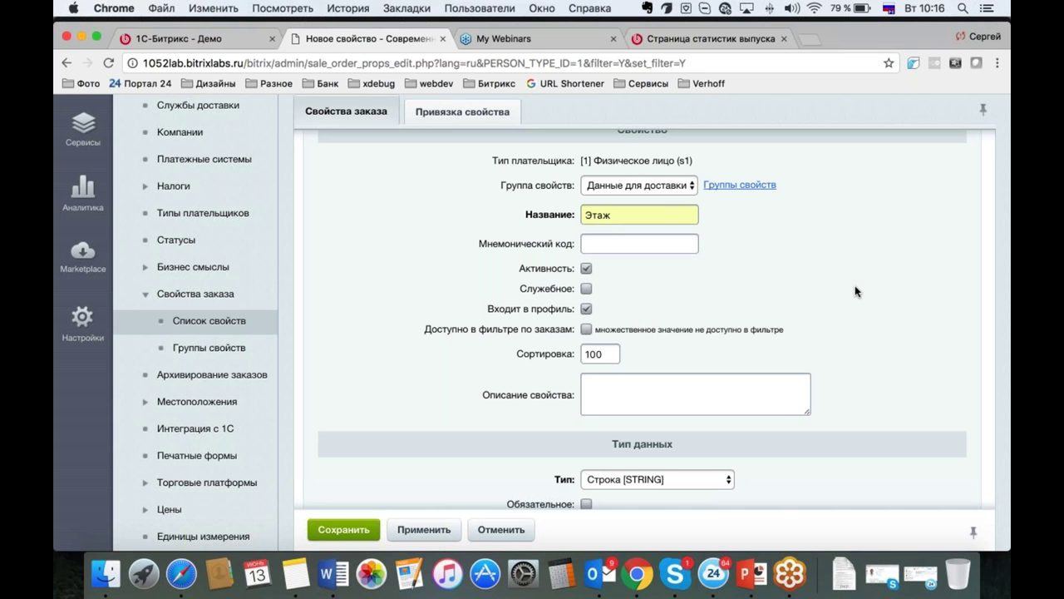
scroll(855, 287, "down", 3)
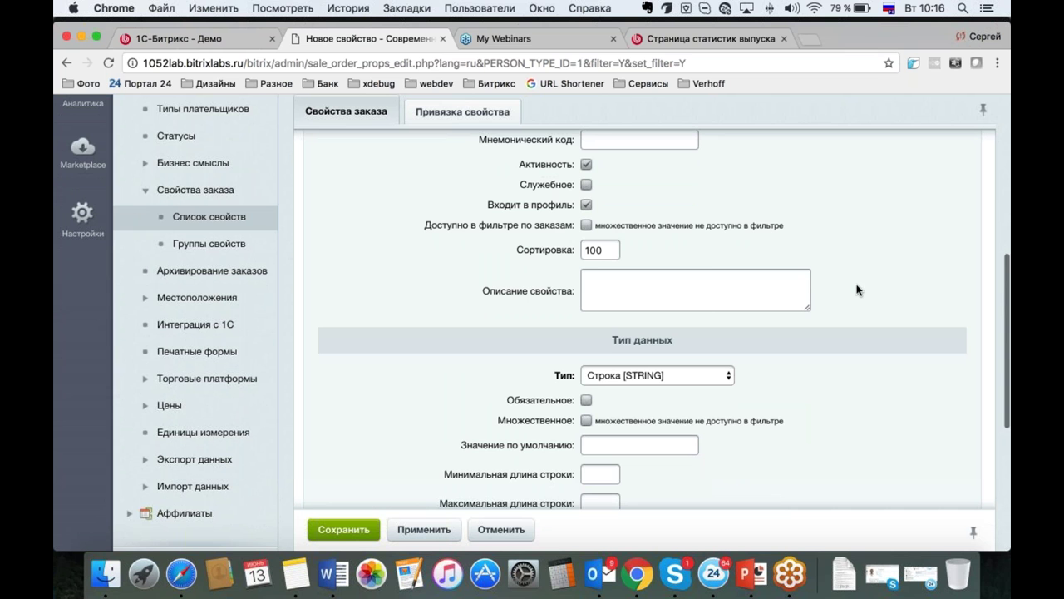
scroll(856, 292, "down", 1)
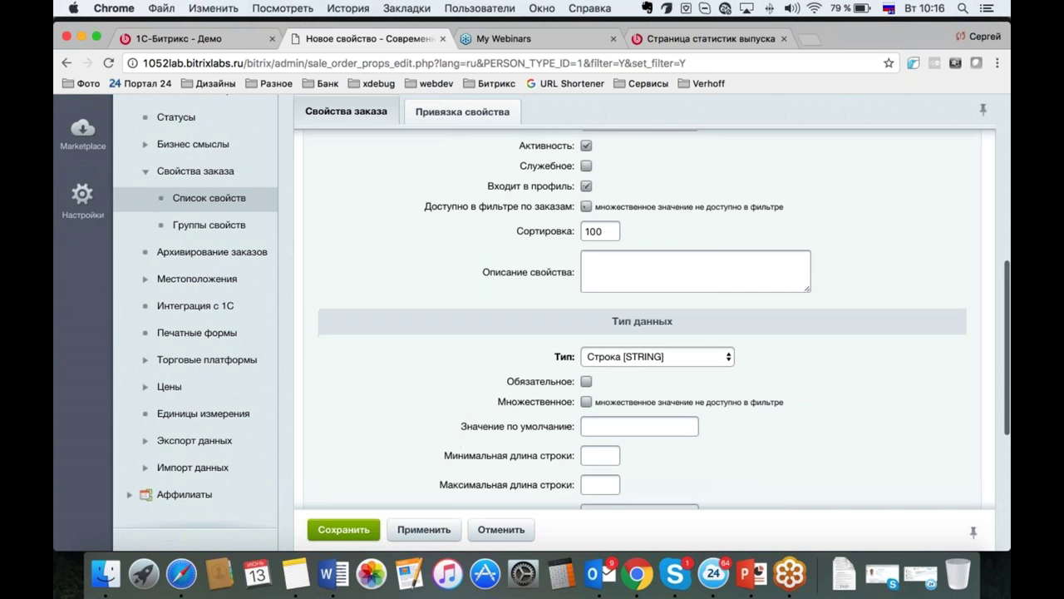
scroll(666, 358, "down", 2)
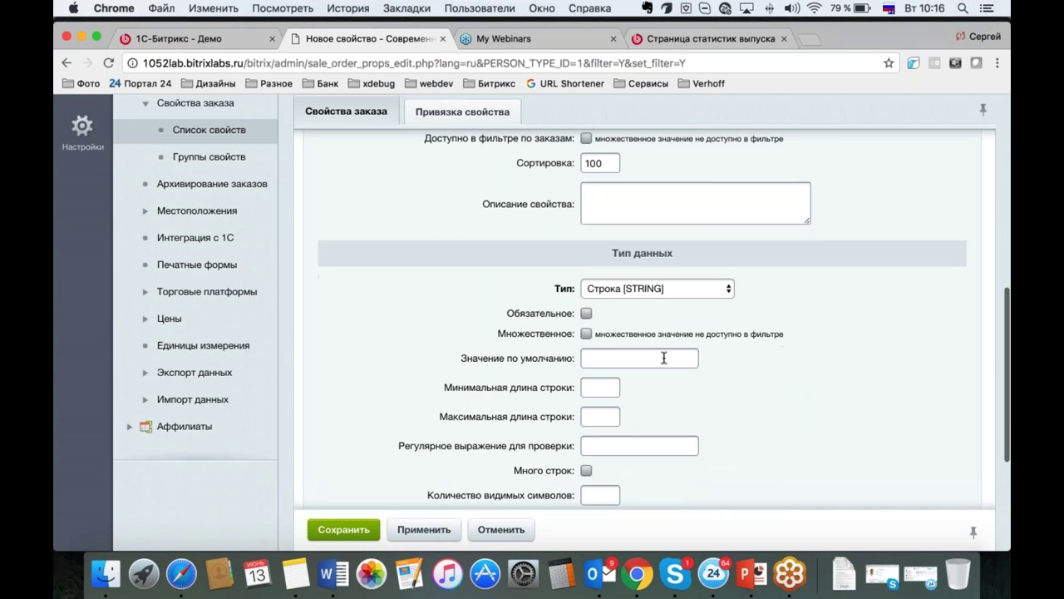
left_click(637, 354)
type("1")
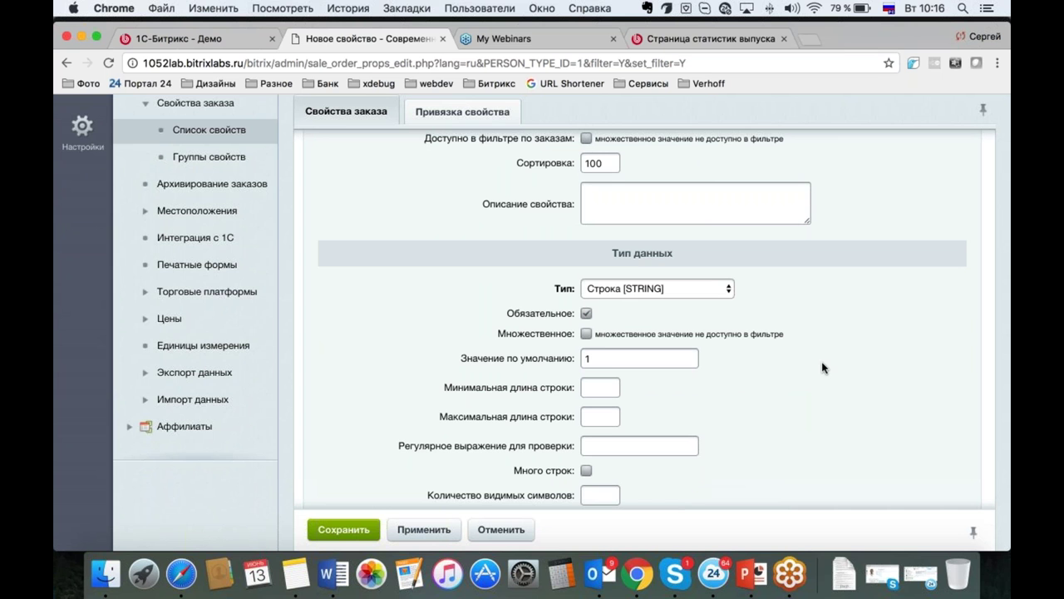
scroll(632, 399, "down", 1)
scroll(714, 311, "down", 5)
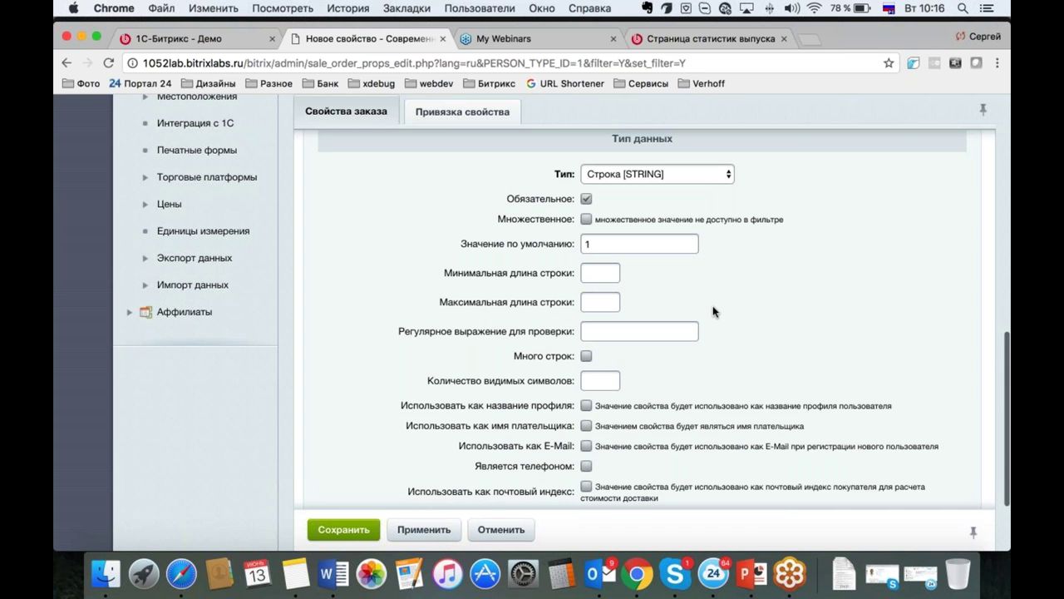
scroll(713, 311, "down", 2)
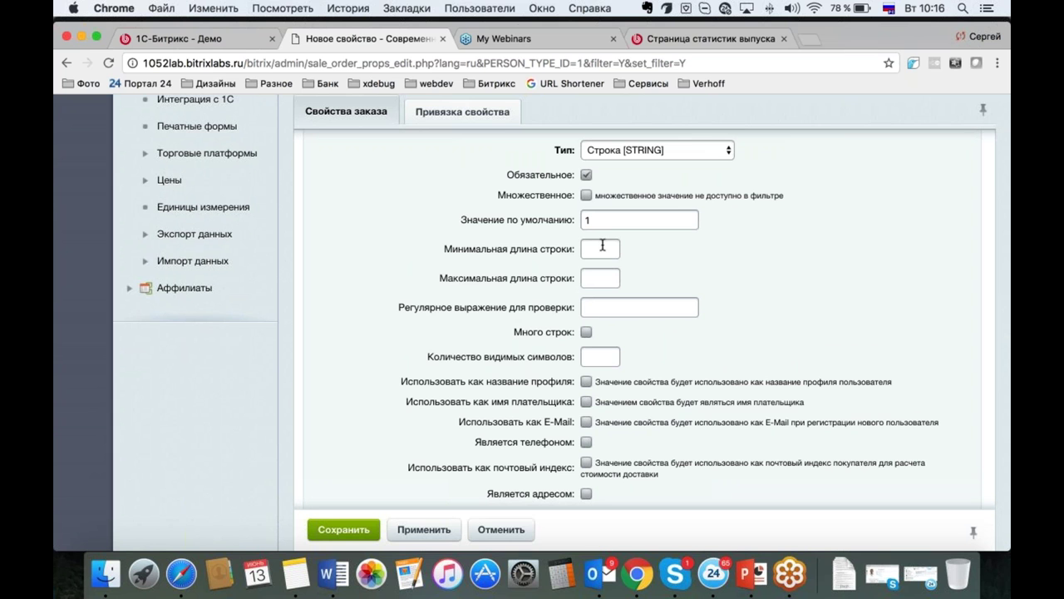
Change Этаж to Число [NUMBER] with default 1, maximum 13, step 1, and save.
left_click(616, 164)
left_click(616, 164)
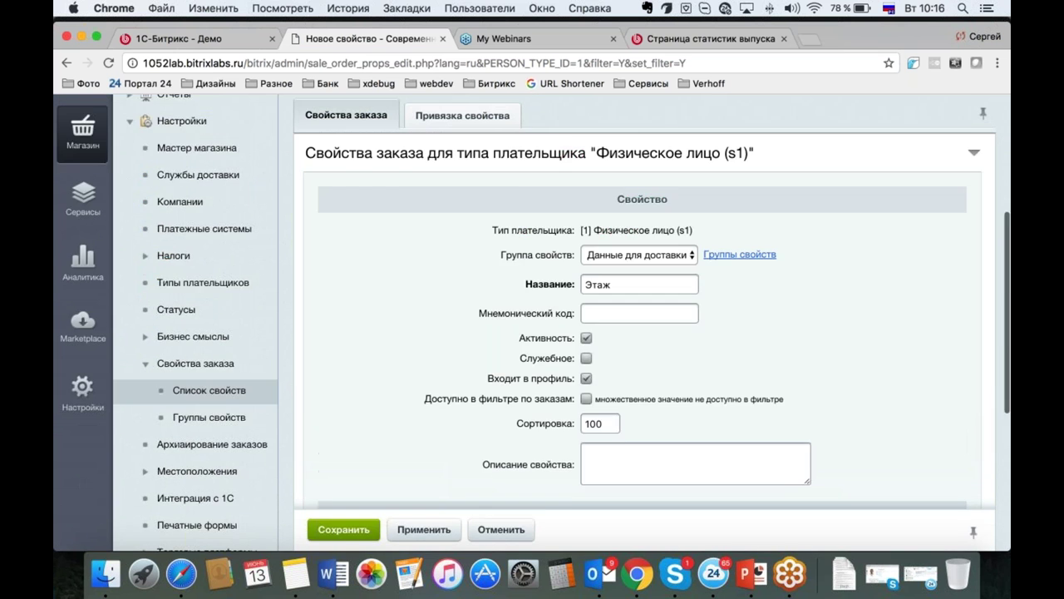
scroll(601, 317, "down", 5)
left_click(601, 317)
type("1")
left_click(600, 375)
type("13")
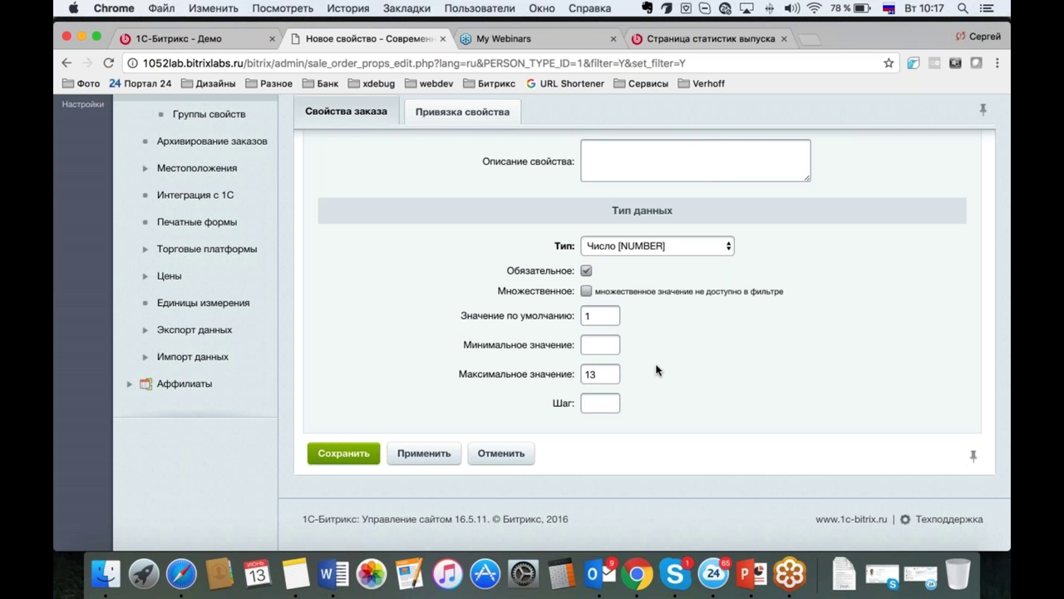
key("Tab")
type("1")
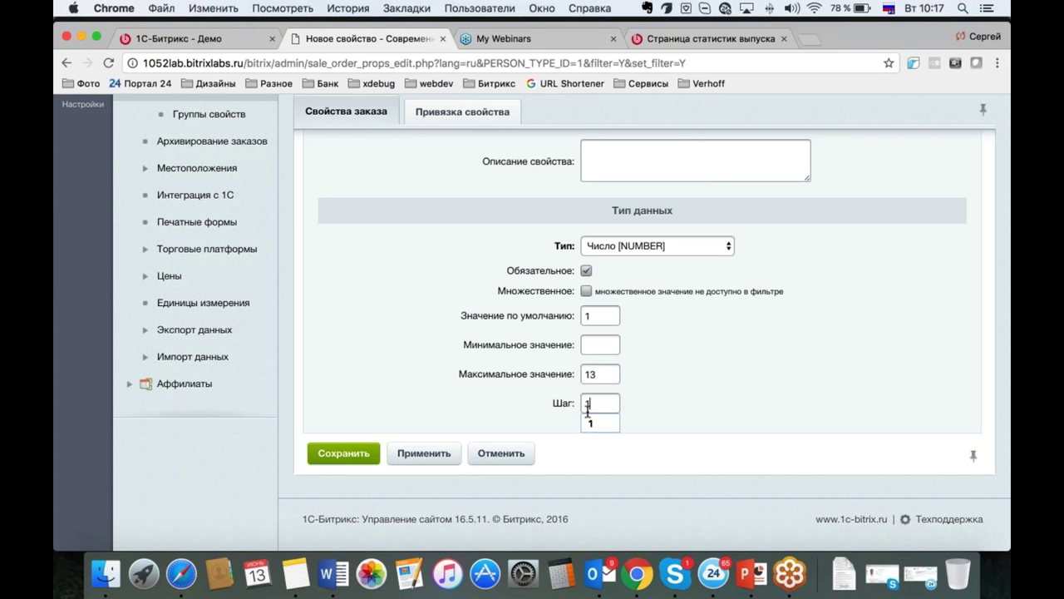
left_click(348, 459)
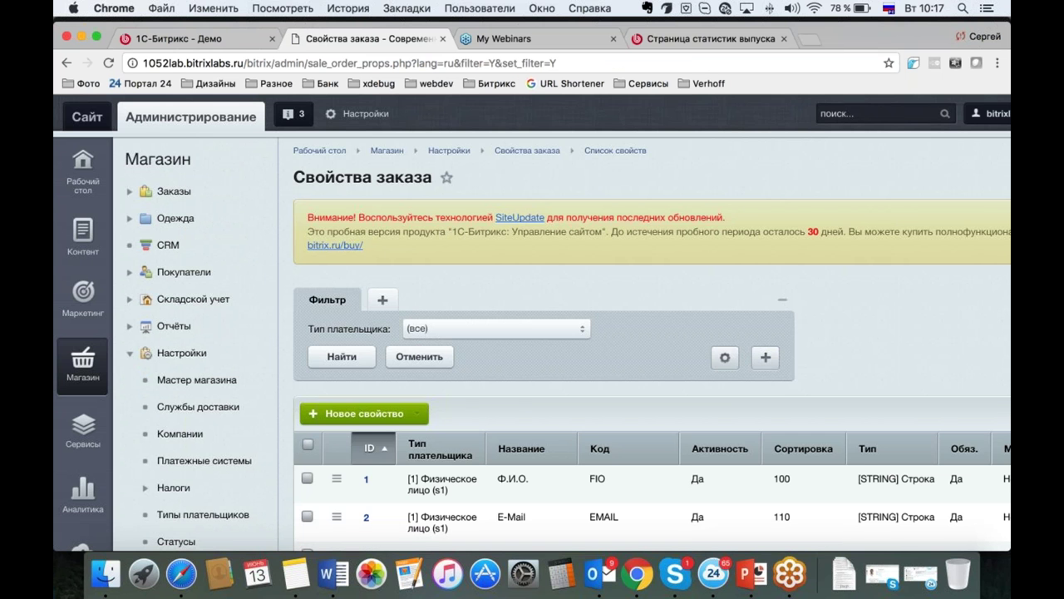
Return to the Заказы list and reopen order №5 at its Покупатель buyer section.
scroll(872, 310, "down", 2)
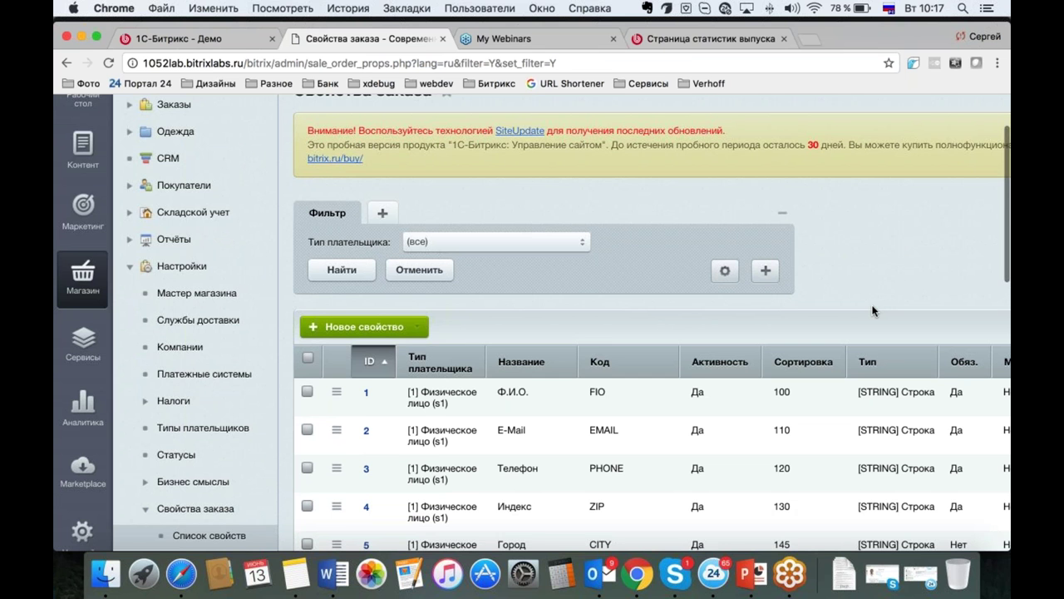
scroll(872, 310, "down", 4)
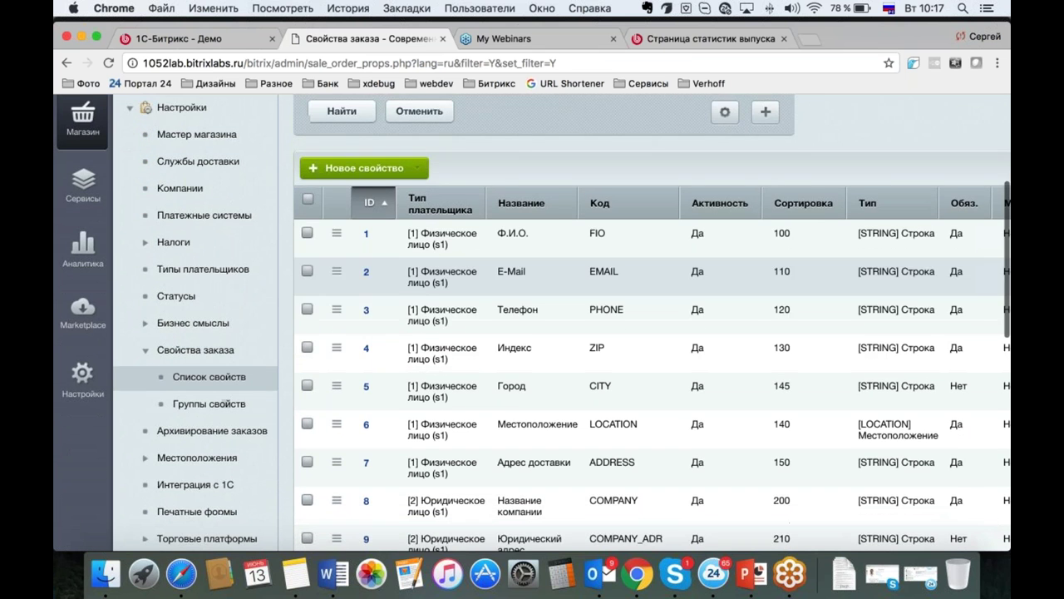
scroll(226, 404, "up", 6)
left_click(175, 193)
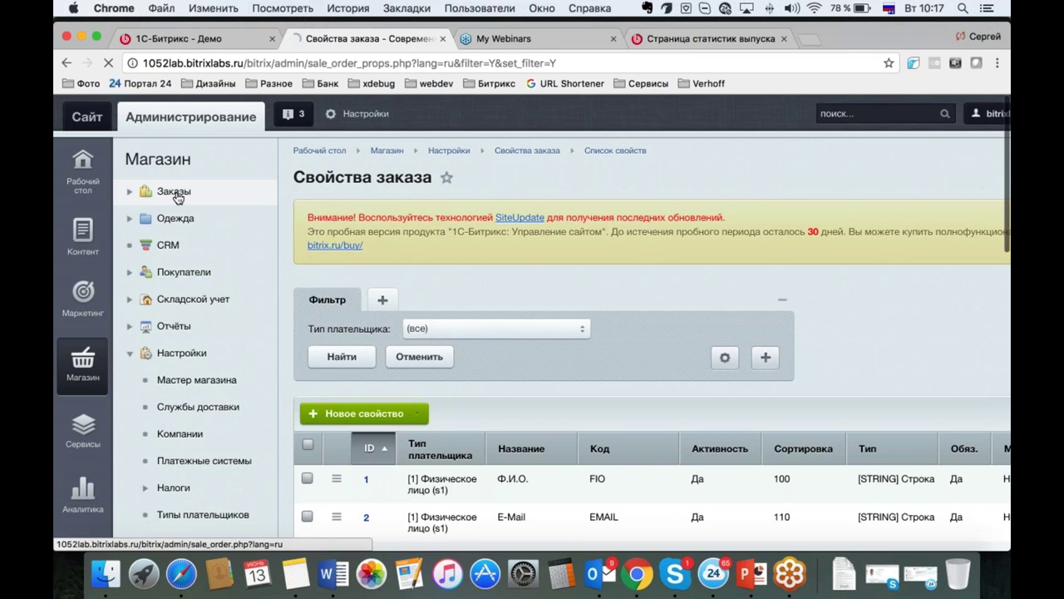
scroll(177, 196, "down", 8)
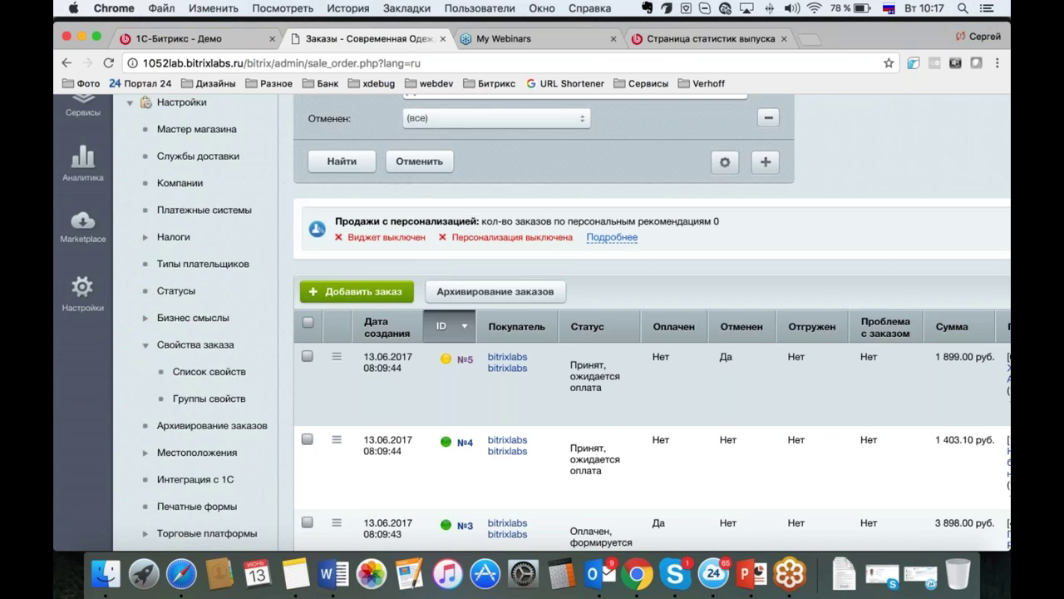
scroll(465, 359, "down", 1)
left_click(465, 305)
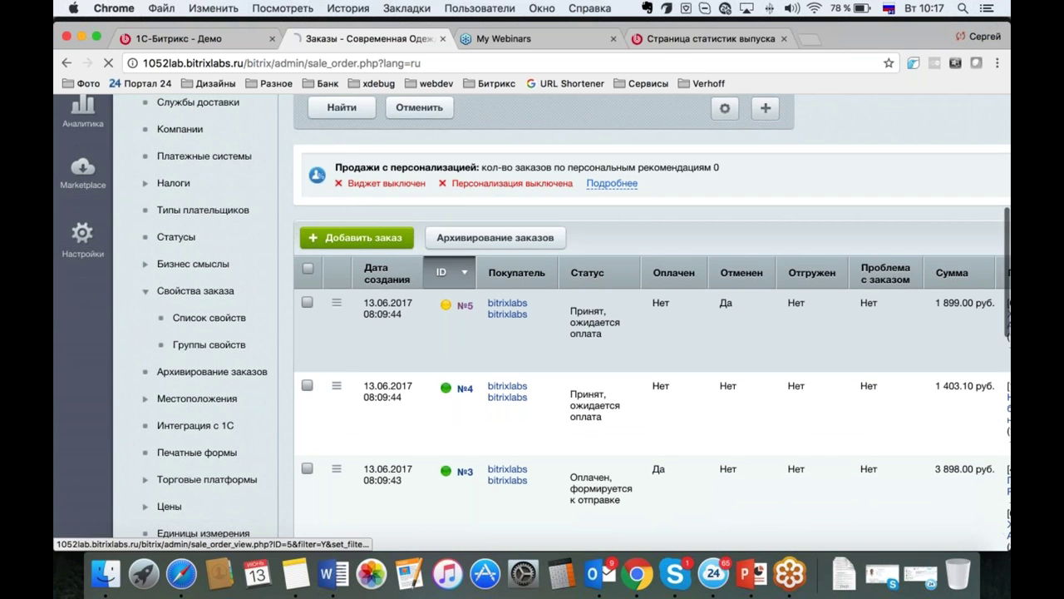
scroll(770, 316, "down", 10)
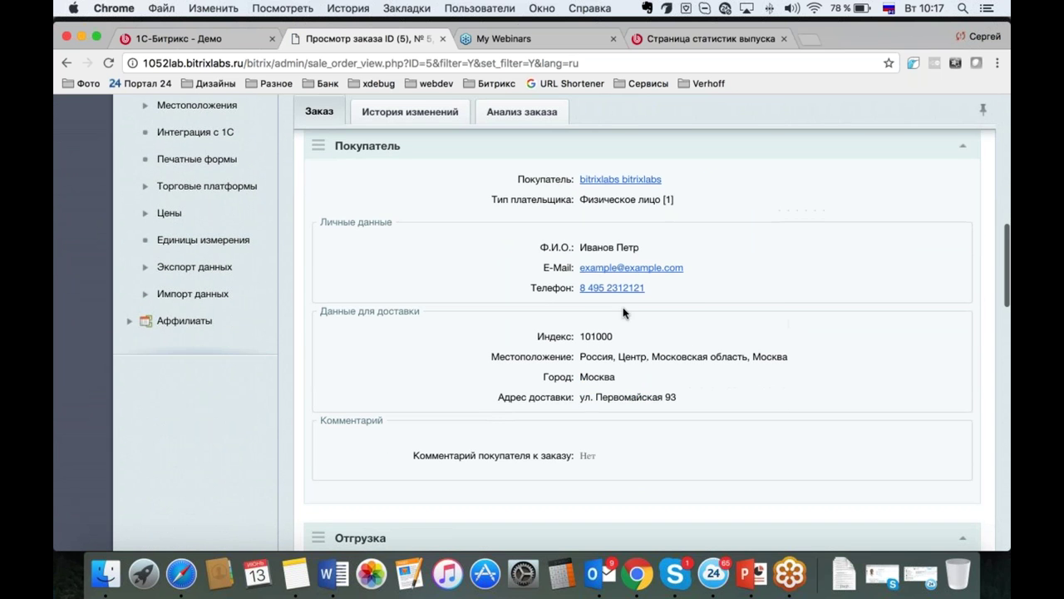
Open a new incognito window, then switch back to the order view window.
left_click(997, 62)
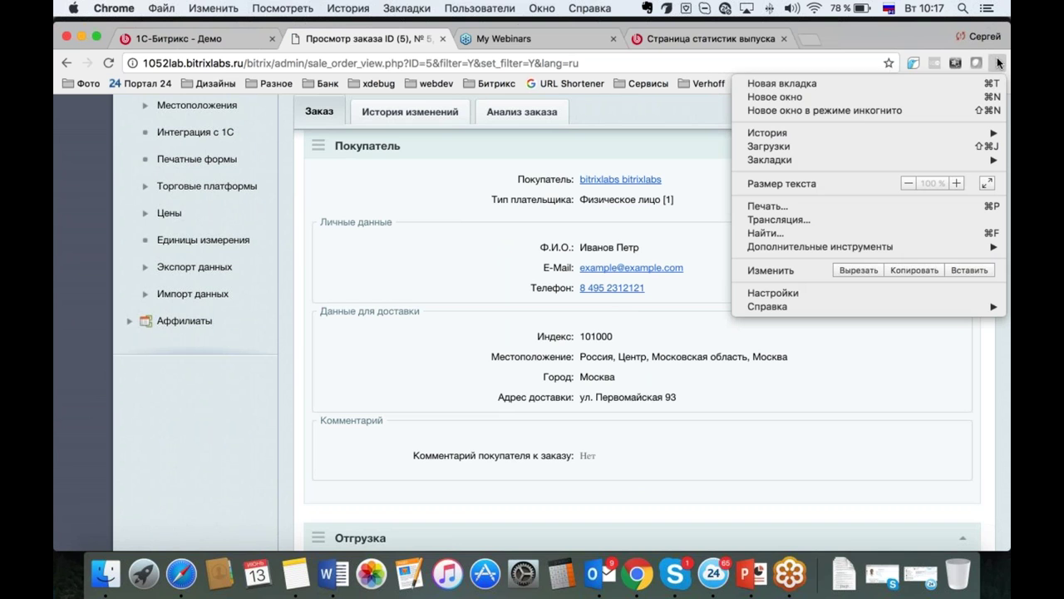
left_click(864, 110)
key("super+shift+n")
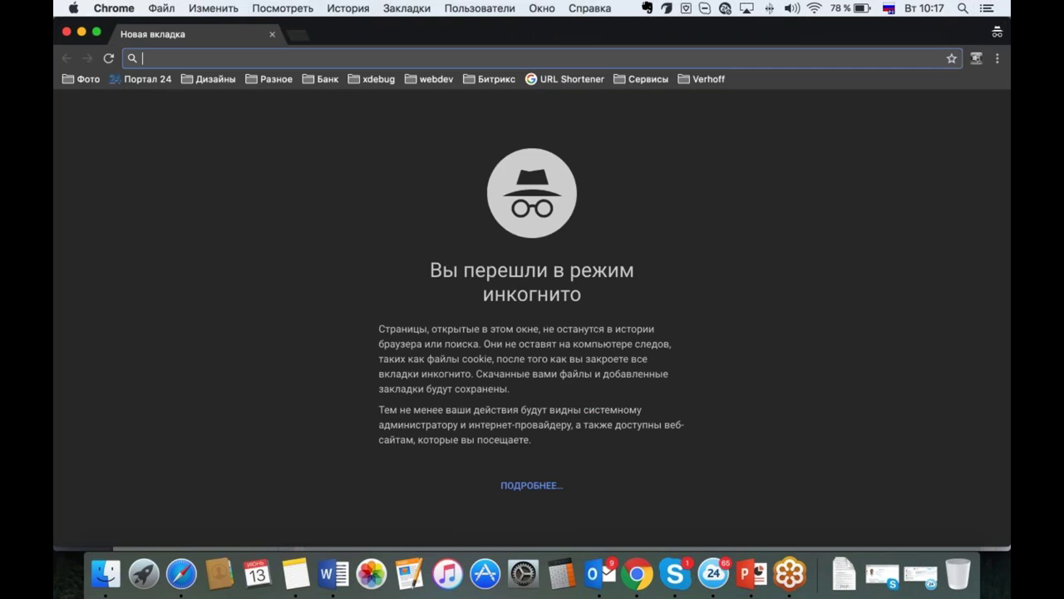
right_click(654, 579)
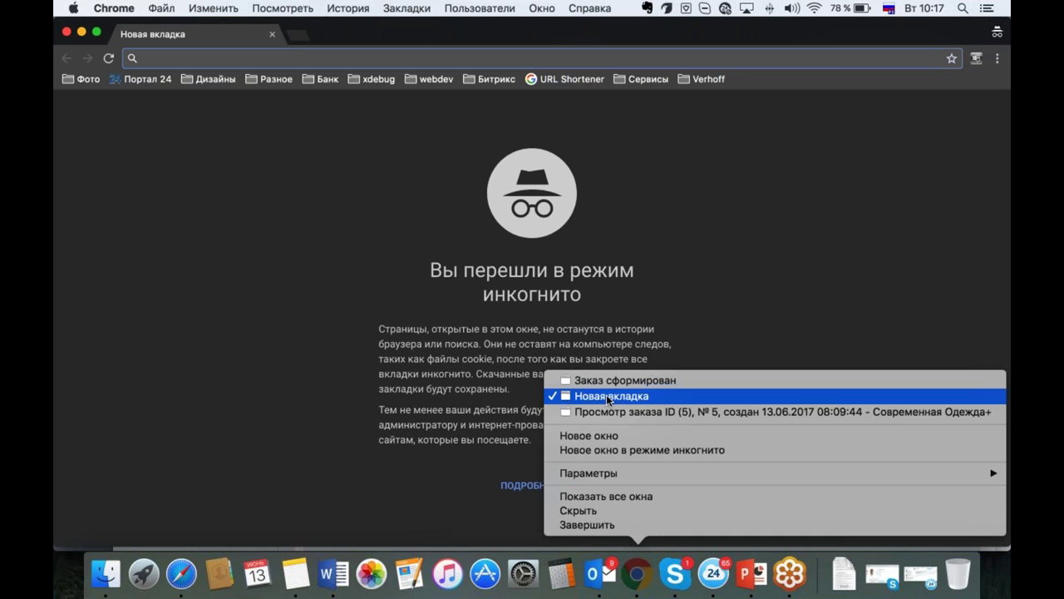
left_click(604, 410)
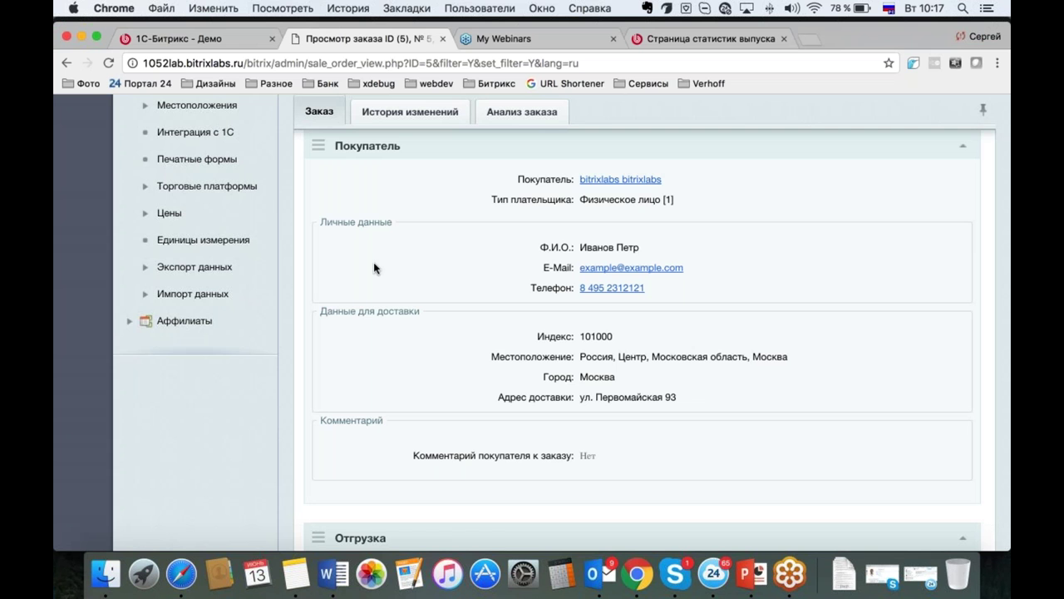
Copy the 1052lab.bitrixlabs.ru domain and load it in the incognito window.
left_click_drag(244, 63, 108, 64)
key("super+c")
right_click(638, 574)
left_click(636, 395)
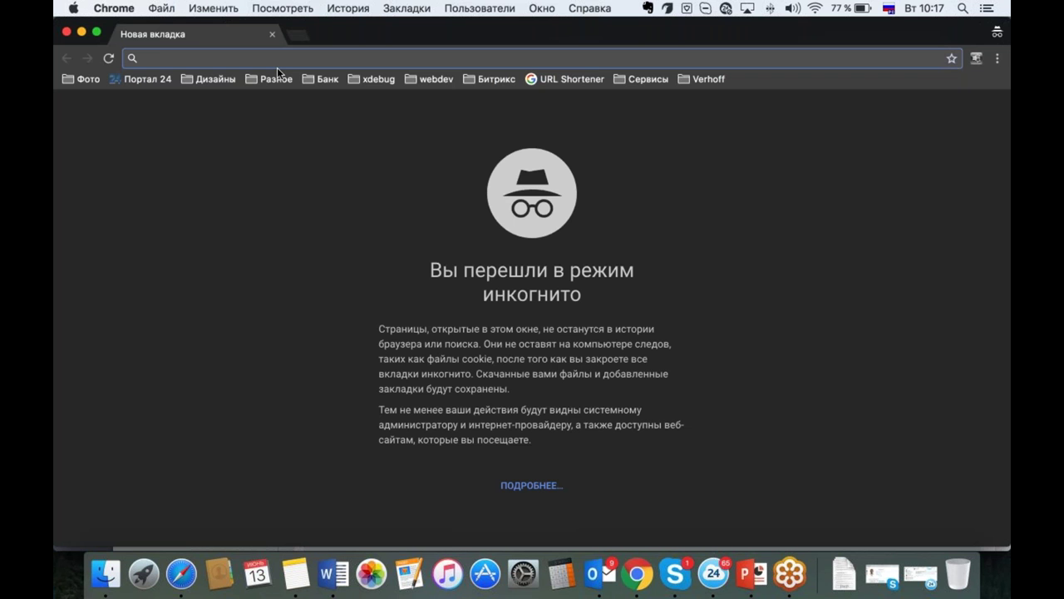
key("super+v")
key("Return")
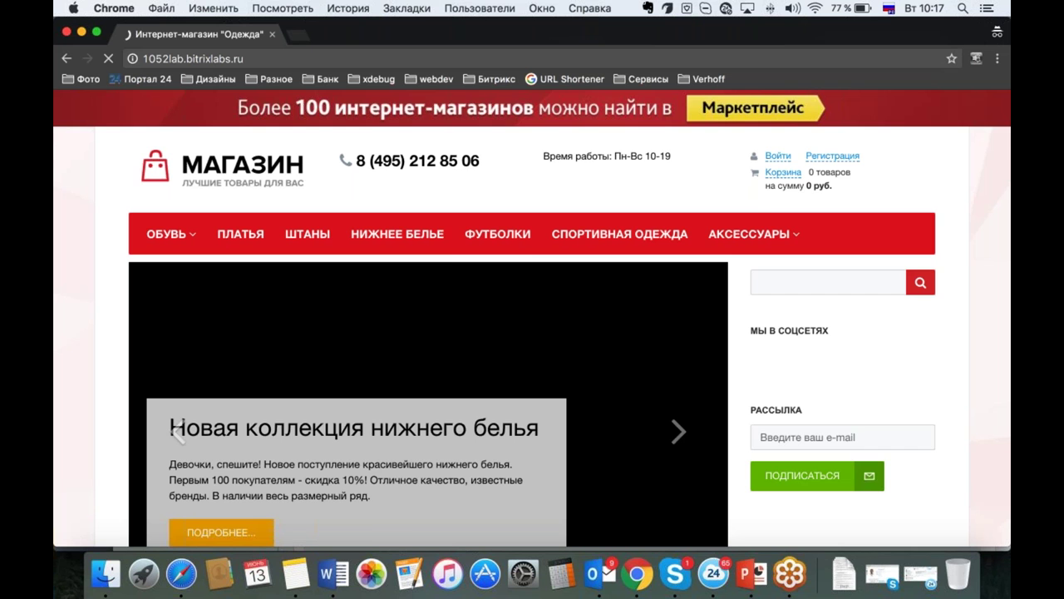
From Тренды сезона, add Нижнее белье Розовое Смущенье size S to the cart and open the cart.
scroll(532, 333, "down", 10)
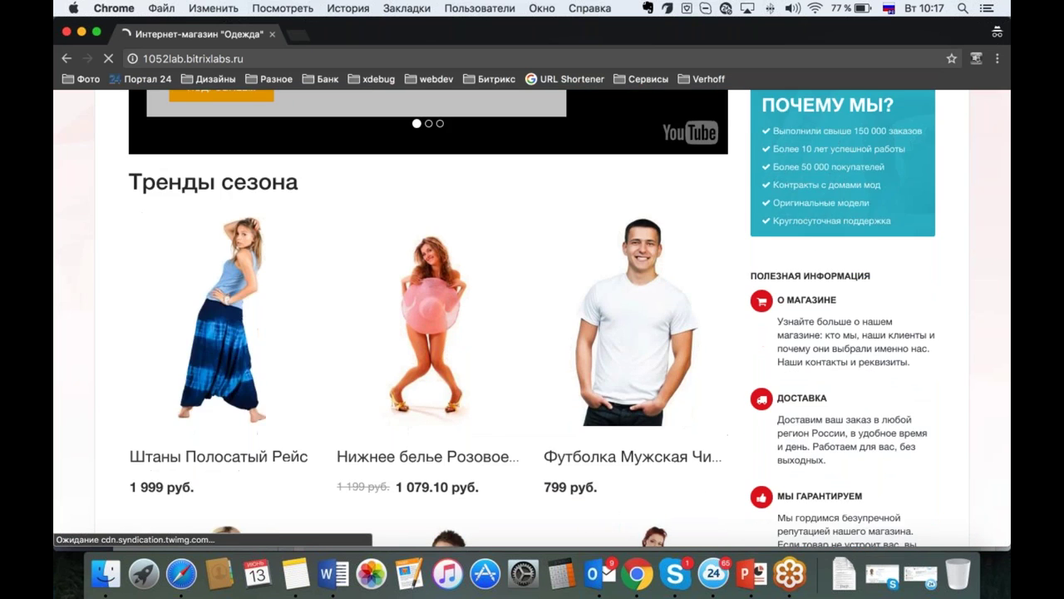
mouse_move(436, 211)
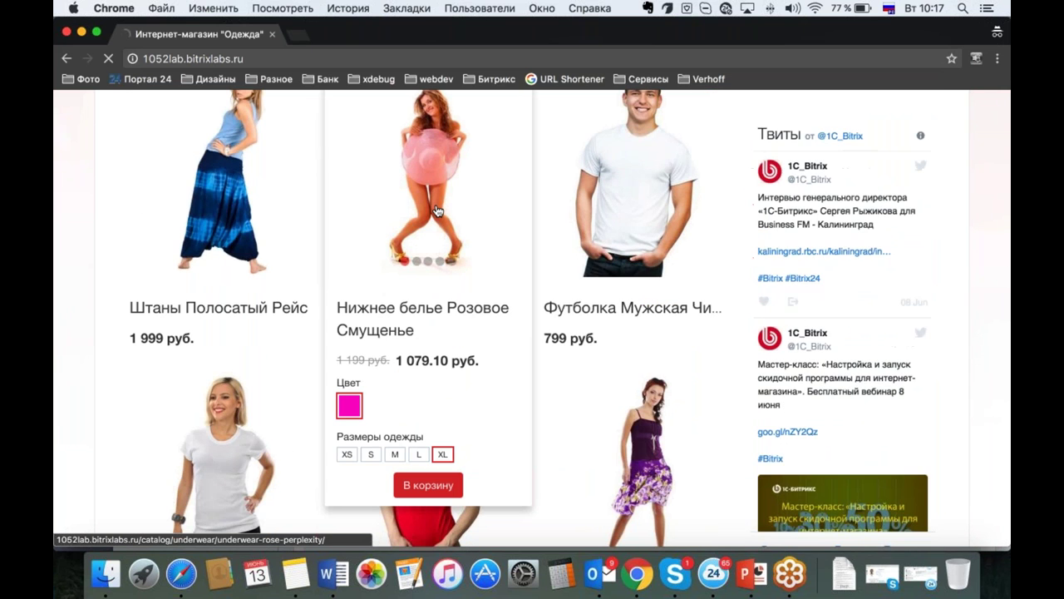
left_click(372, 457)
left_click(428, 485)
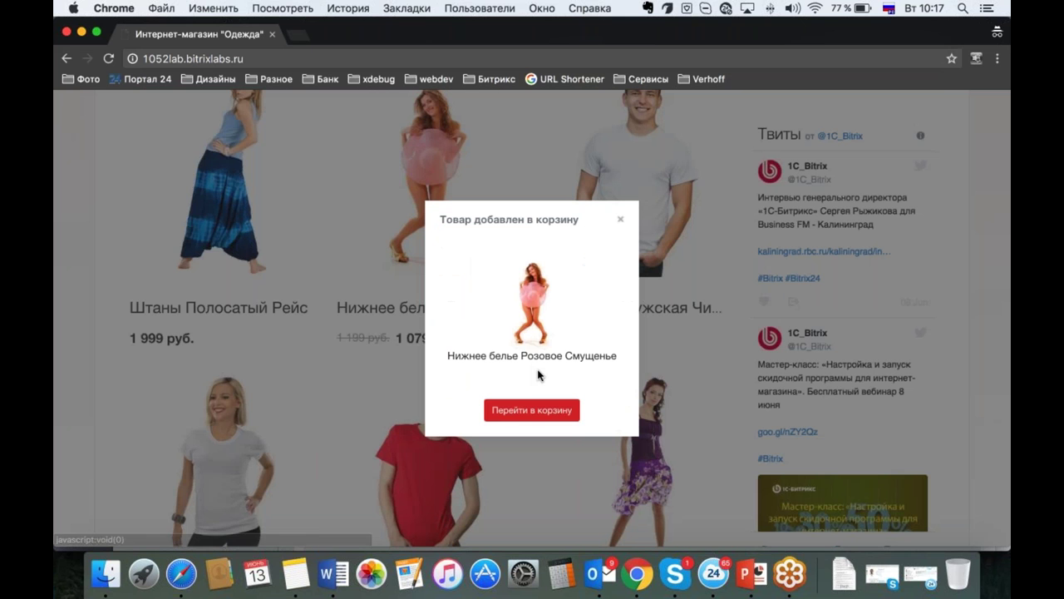
left_click(539, 414)
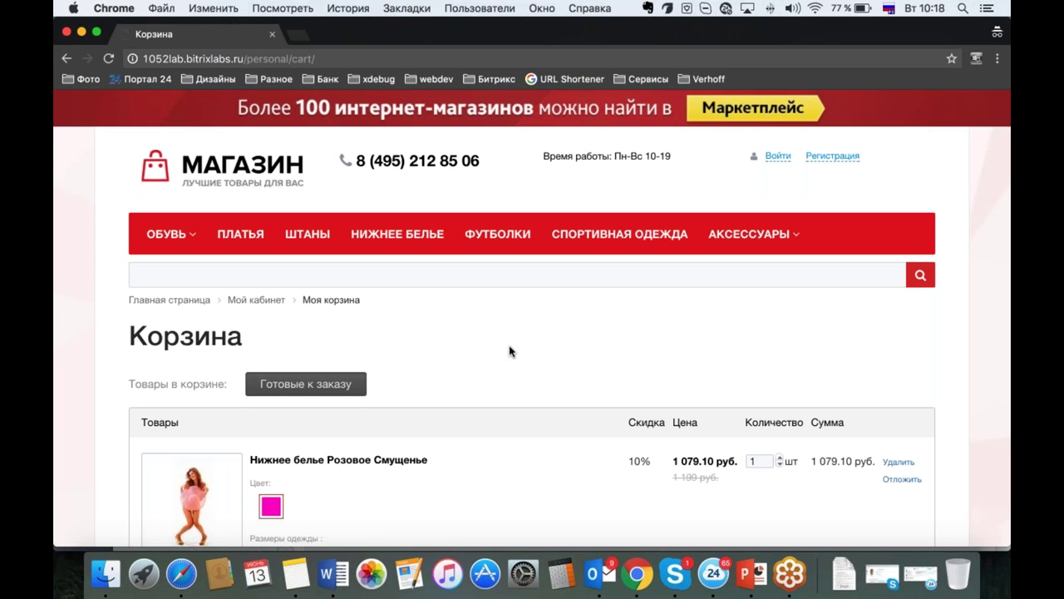
Start checkout from the cart and confirm the items to reach delivery region.
scroll(510, 351, "down", 5)
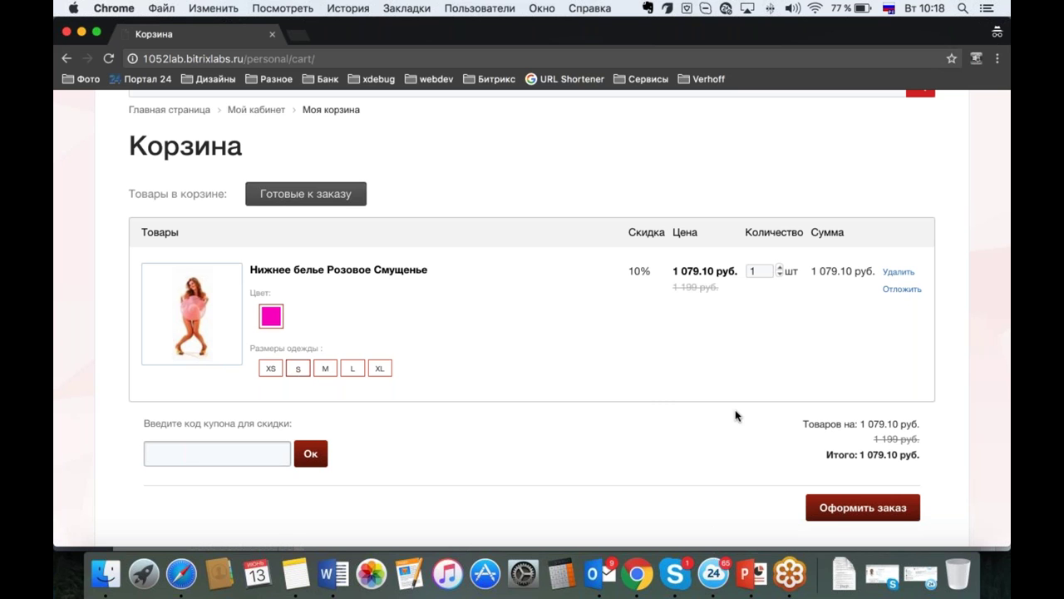
left_click(903, 512)
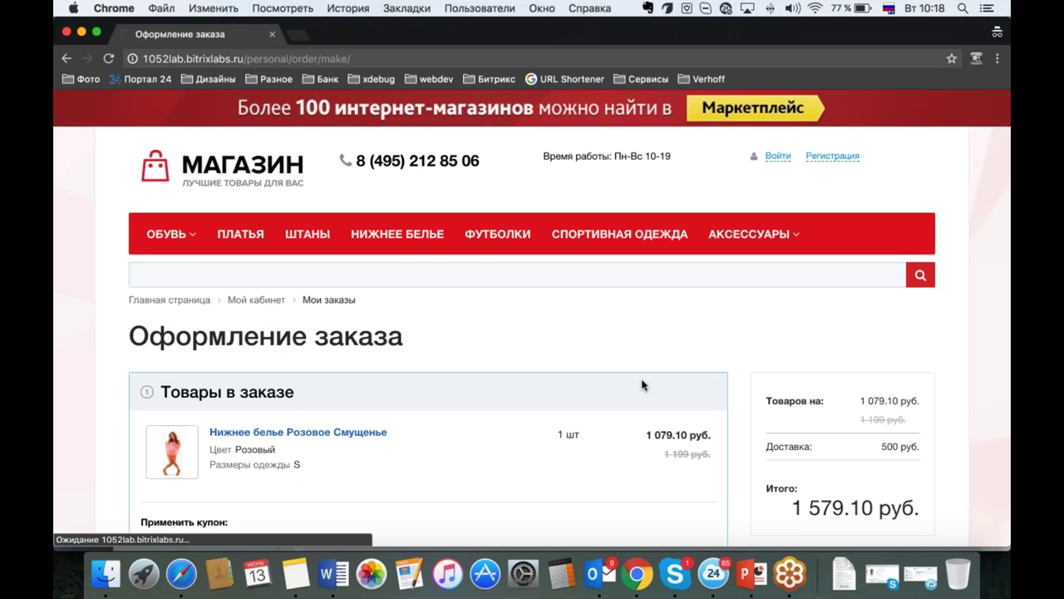
scroll(642, 385, "down", 3)
left_click(690, 388)
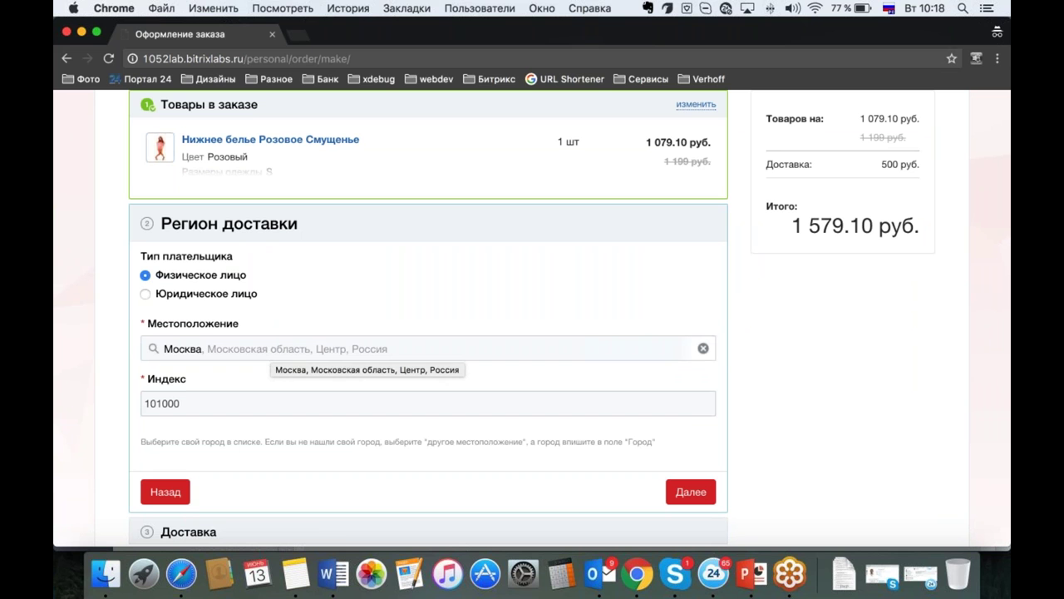
Accept Moscow region and courier delivery, pick Наличные курьеру payment, and continue to buyer details.
left_click(684, 492)
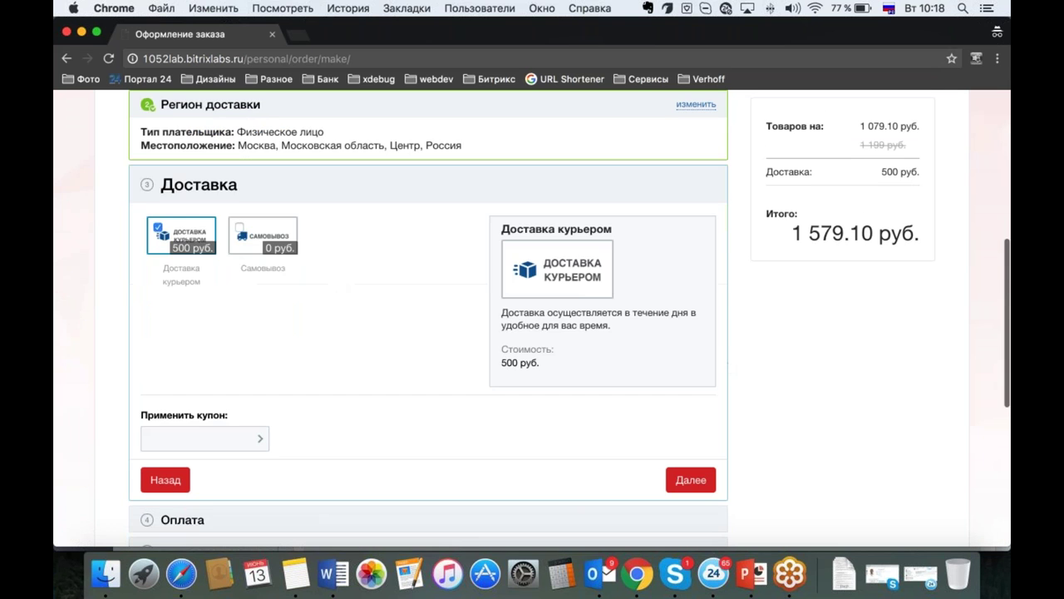
left_click(691, 480)
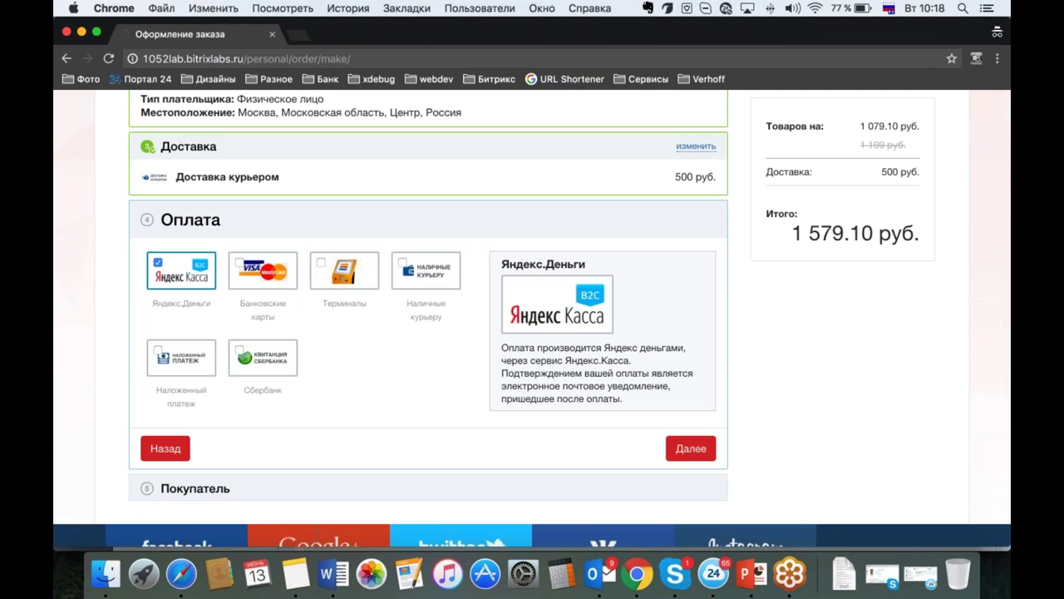
left_click(404, 266)
left_click(690, 448)
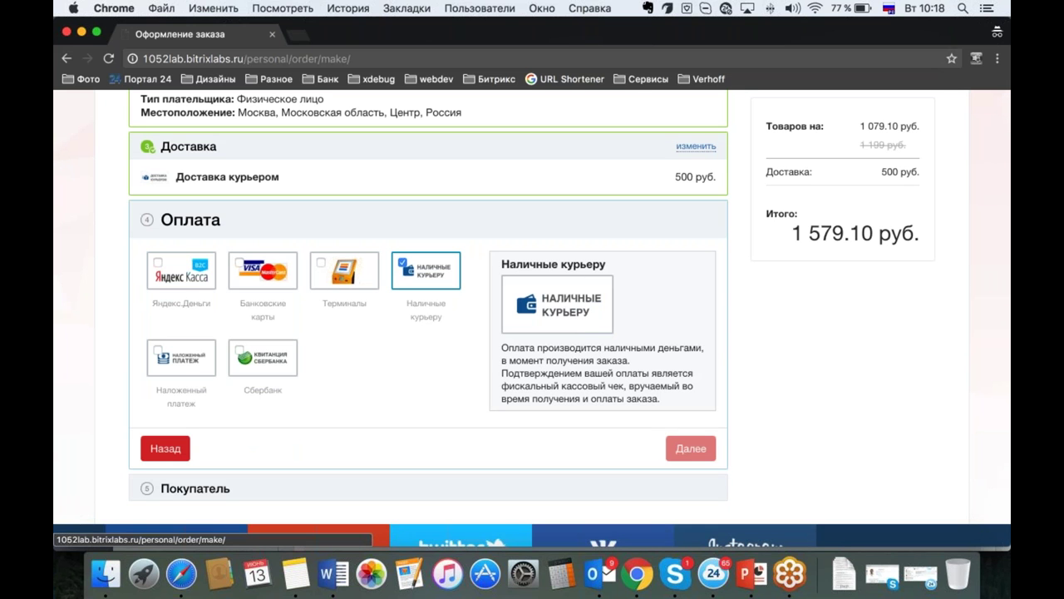
Enter the buyer's full name, e-mail address and phone number.
left_click(374, 236)
type("СИдо")
key("BackSpace")
key("BackSpace")
key("BackSpace")
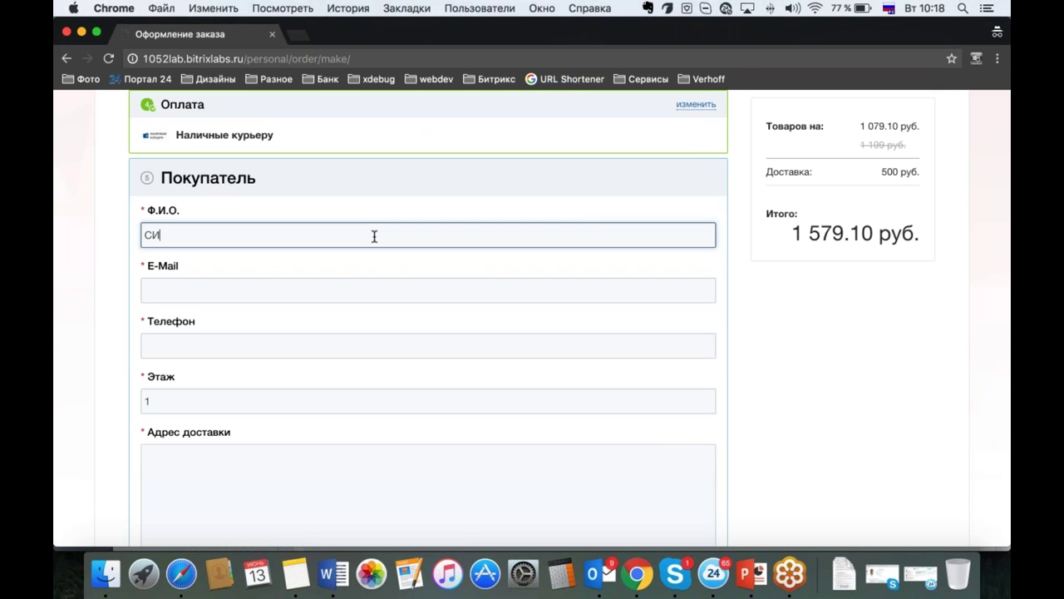
key("Tab")
key("ctrl+space")
type("no@mail.com")
key("Tab")
Set the Этаж field to 13, correcting the mistyped 15.
key("Tab")
type("1")
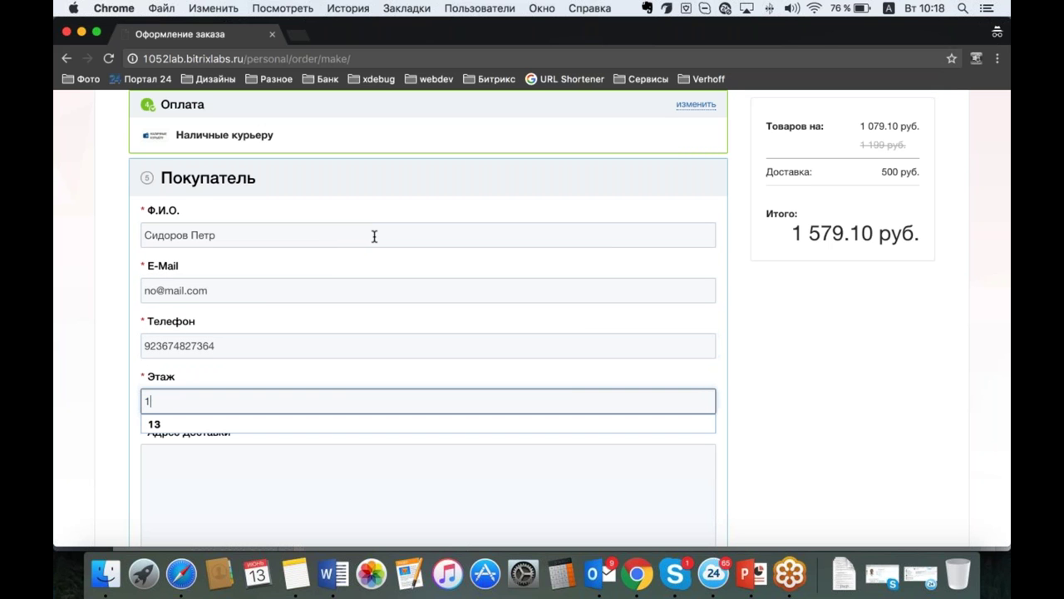
type("5")
key("Tab")
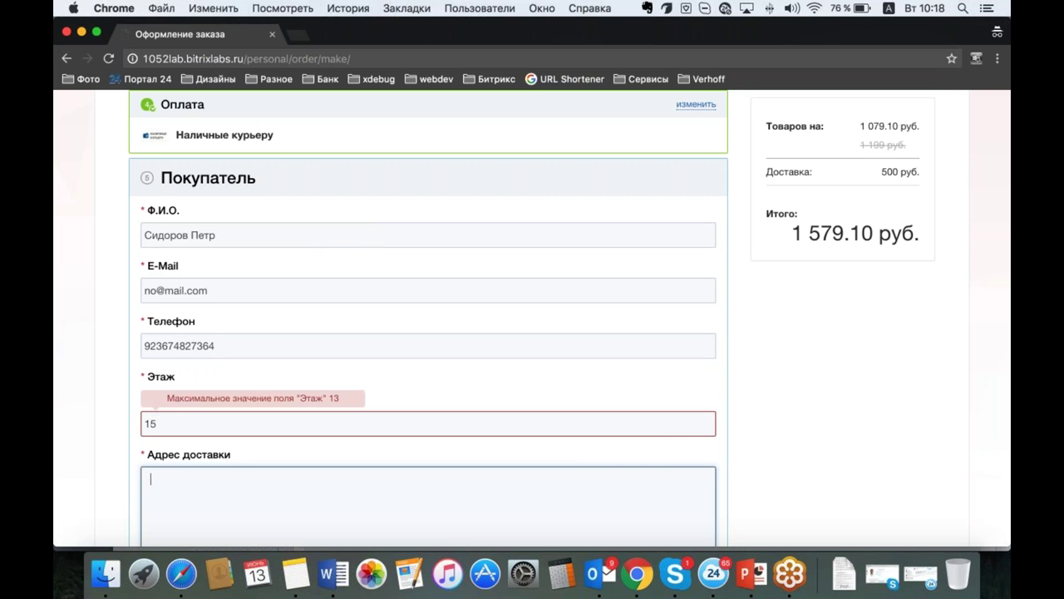
double_click(140, 422)
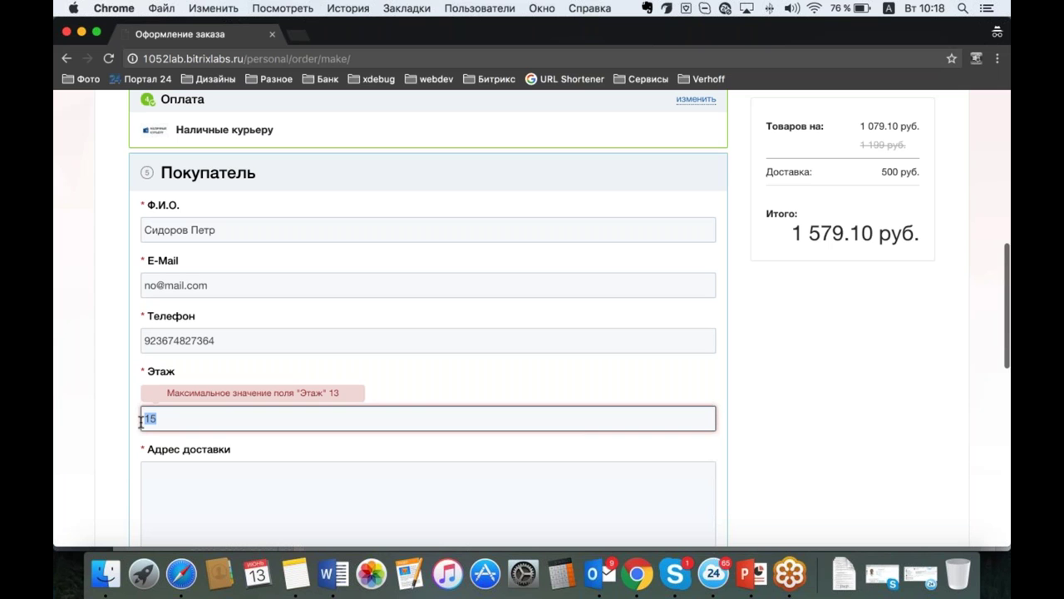
type("13")
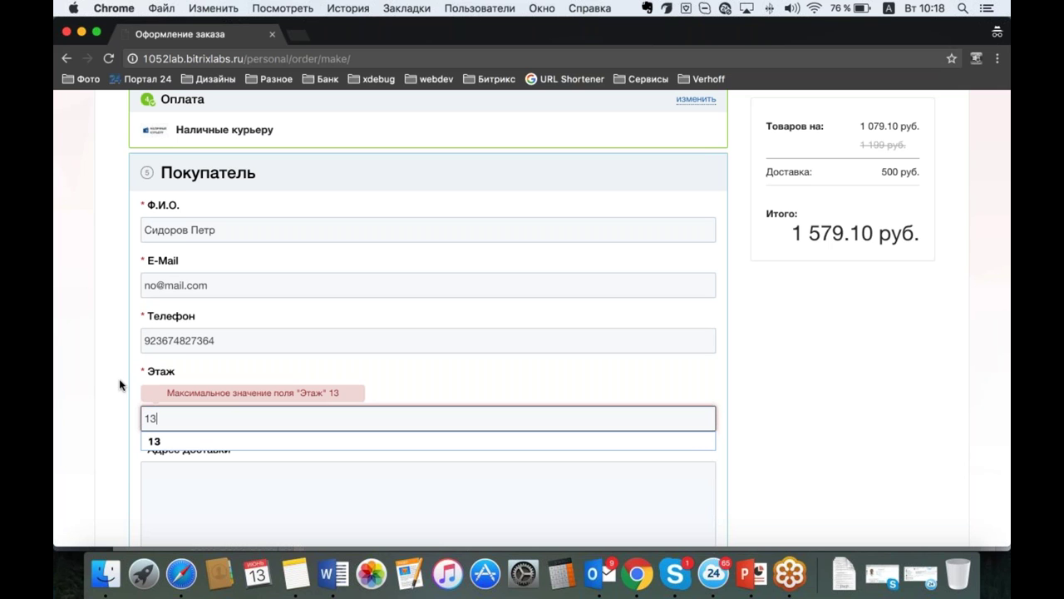
key("Tab")
Enter a delivery address and place the order.
scroll(123, 400, "down", 5)
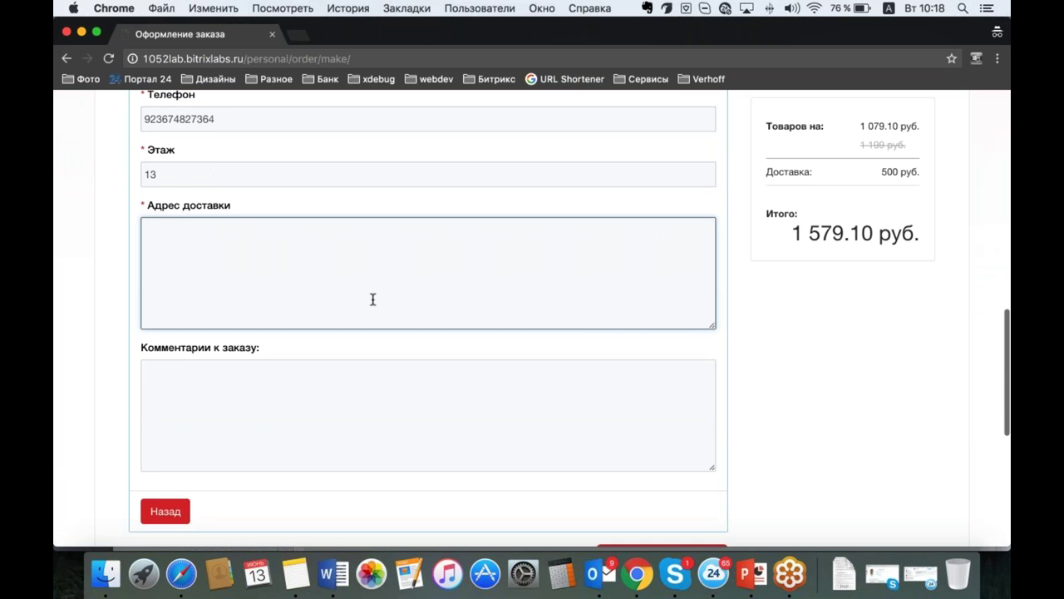
type("hjsdfkjh isudiuhsdiufhiushdf")
left_click(405, 415)
scroll(405, 415, "down", 1)
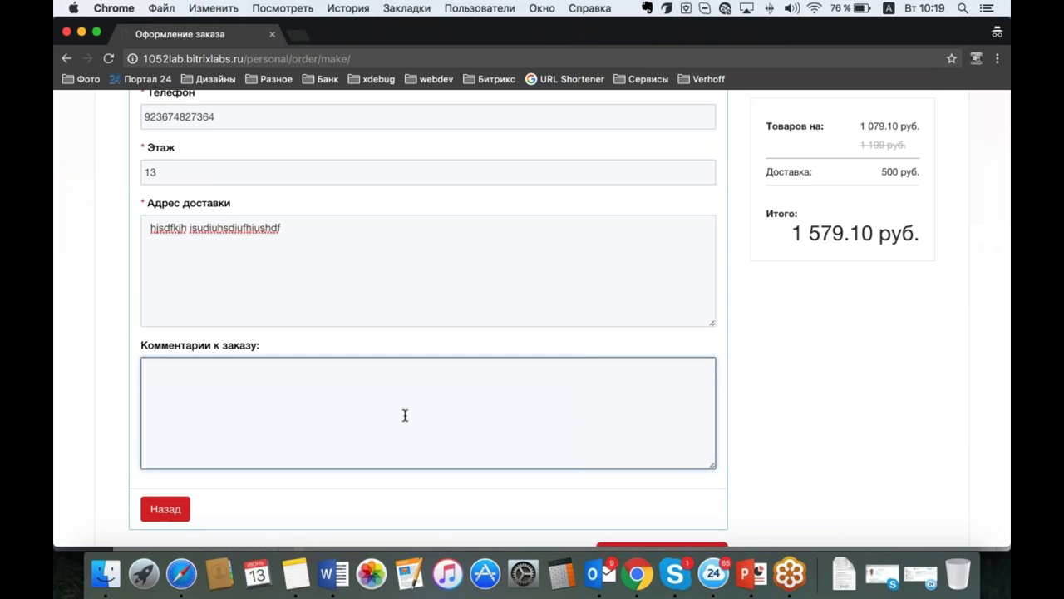
scroll(405, 415, "down", 3)
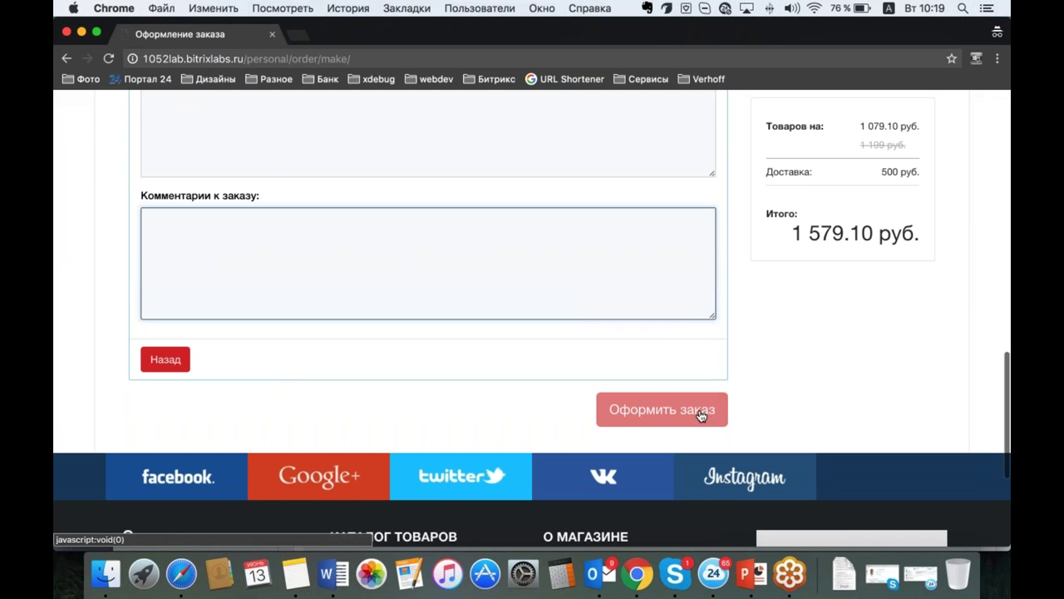
left_click(667, 415)
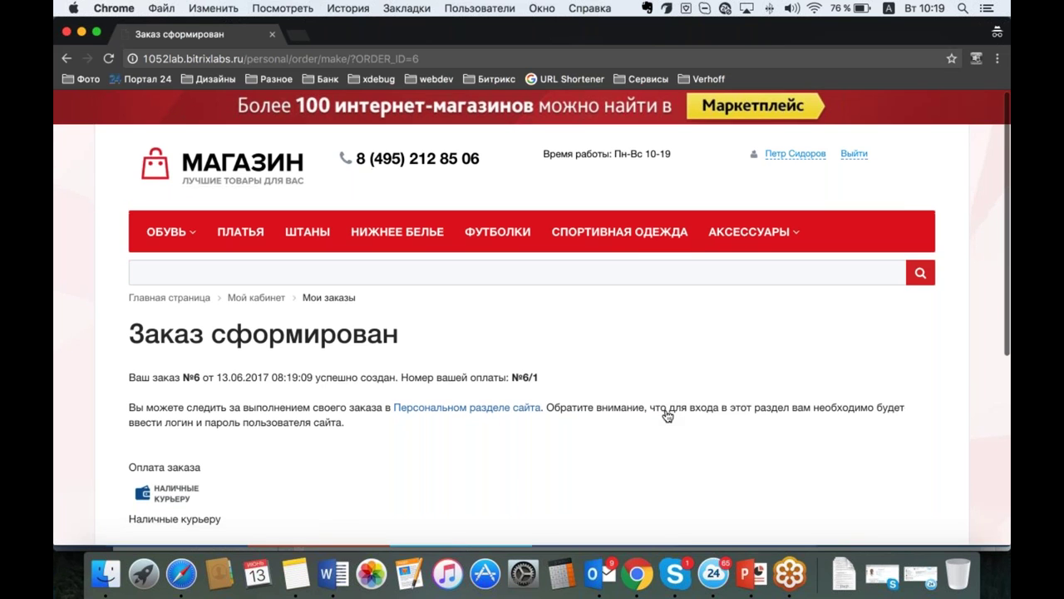
scroll(667, 415, "down", 2)
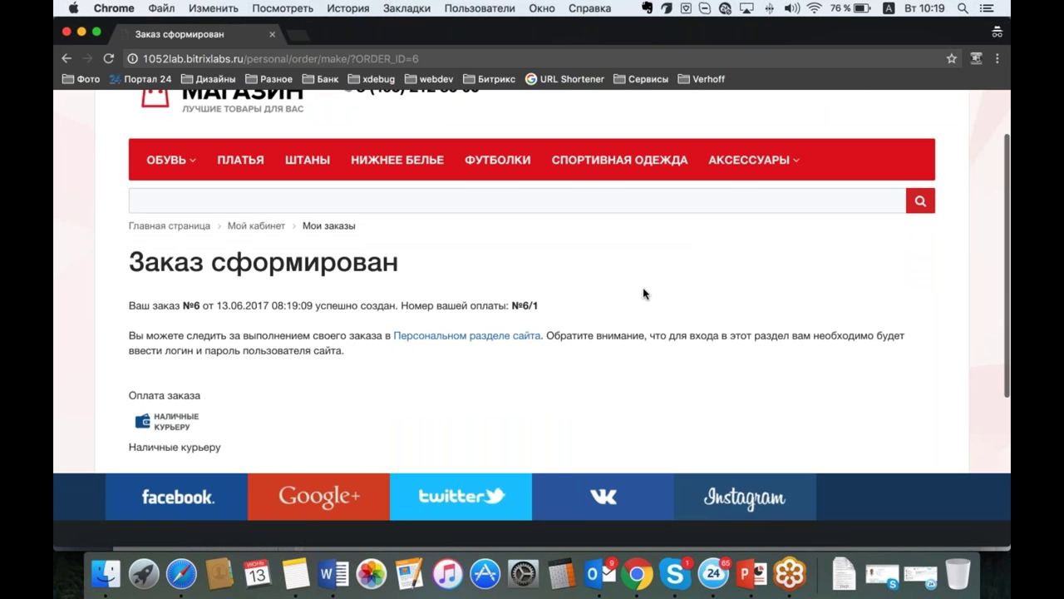
Close the store window, open order №6 from the list, and highlight its Этаж: 13 delivery entry.
left_click(67, 32)
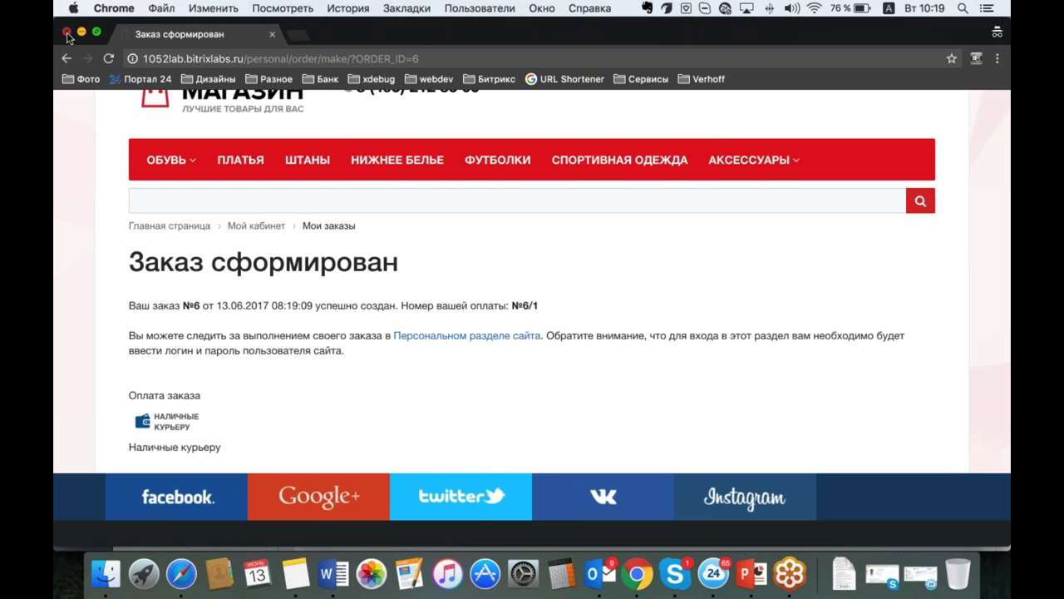
scroll(463, 244, "up", 10)
scroll(533, 323, "up", 5)
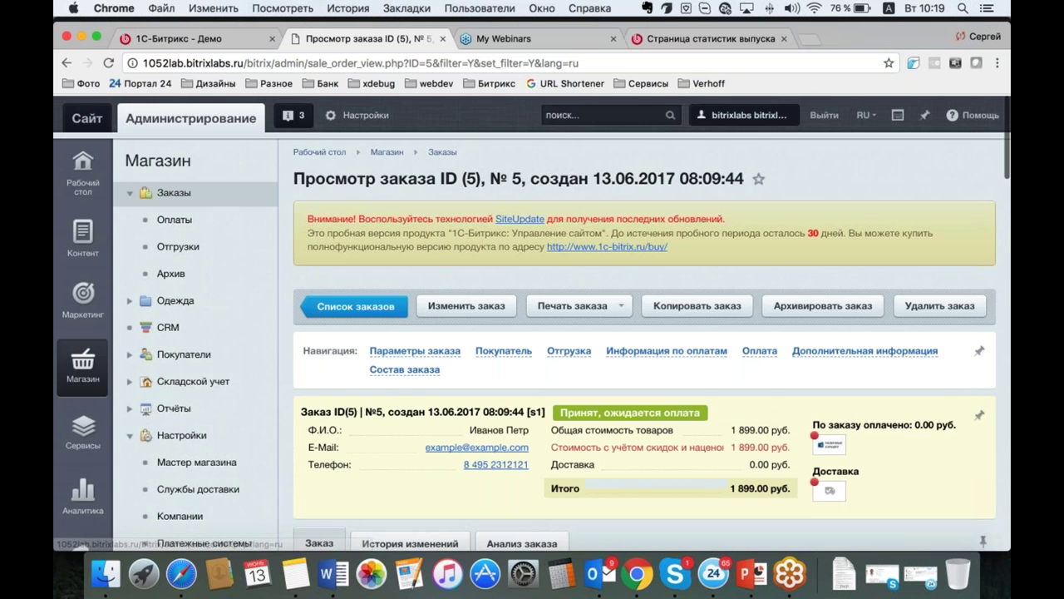
scroll(439, 287, "down", 3)
scroll(440, 287, "down", 5)
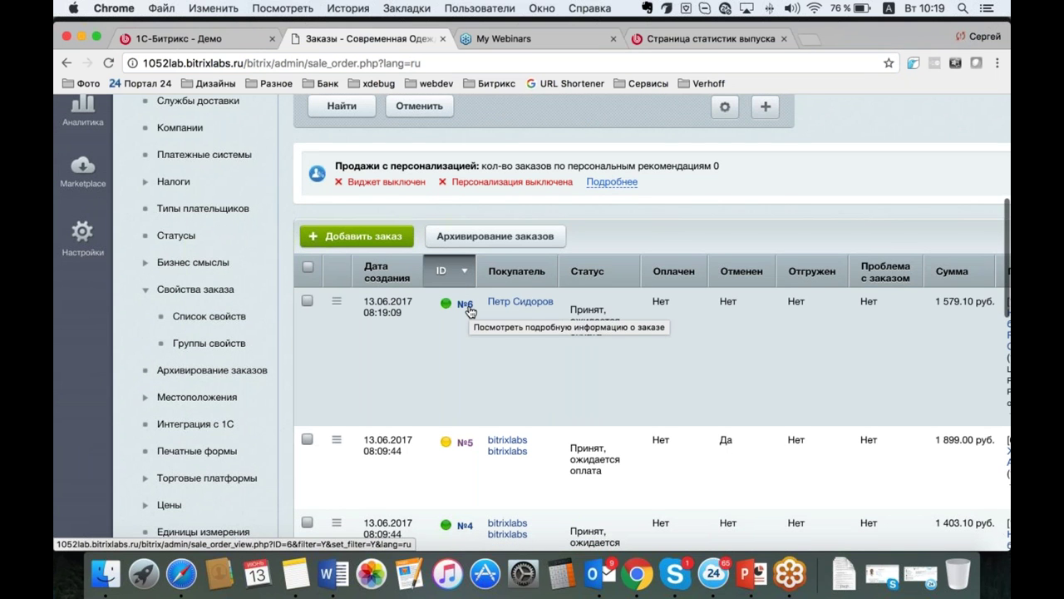
left_click(468, 311)
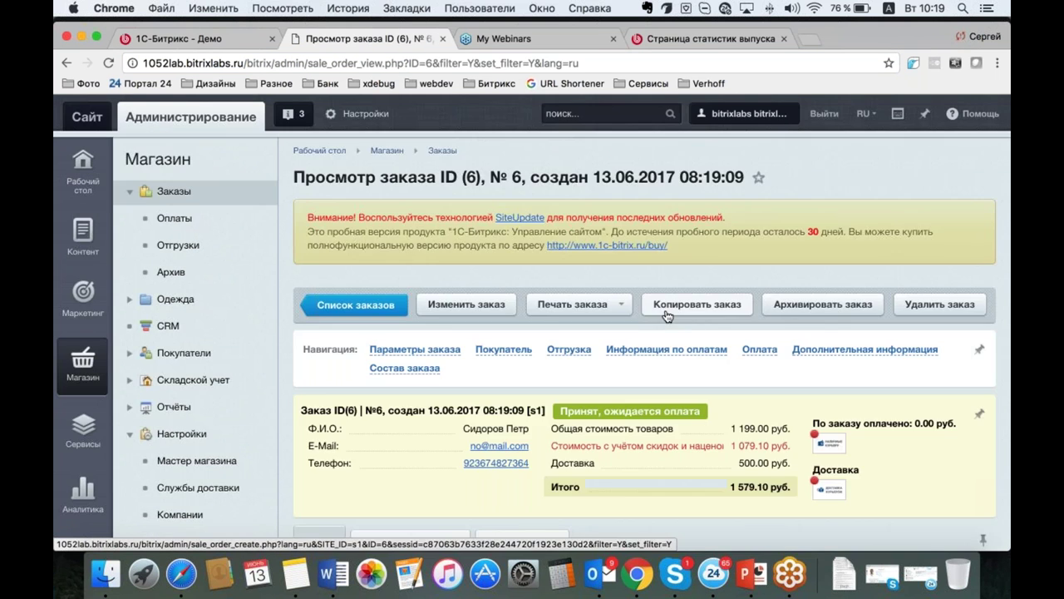
scroll(749, 366, "down", 15)
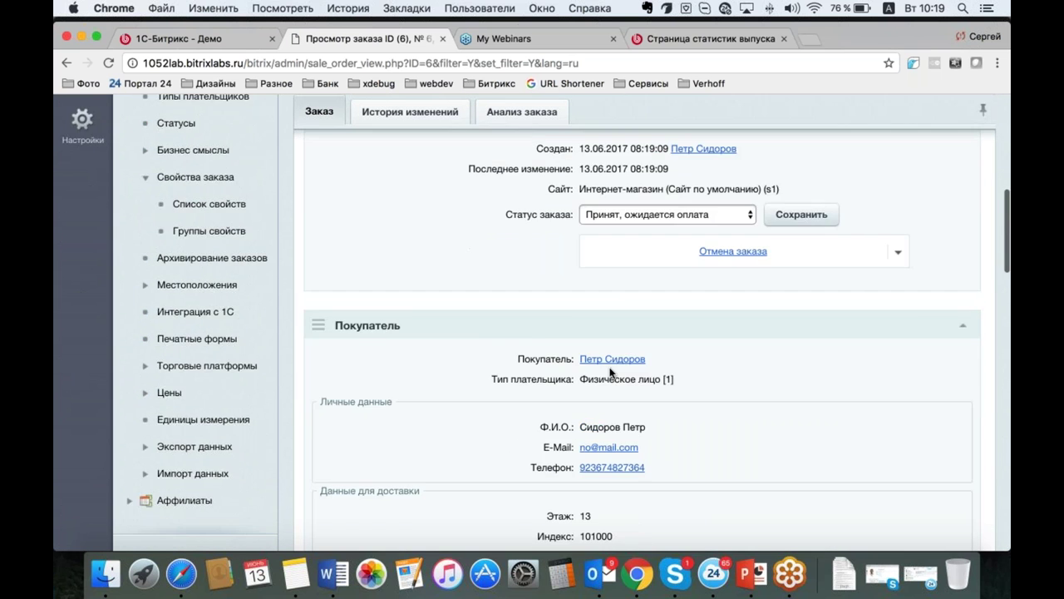
scroll(721, 377, "down", 1)
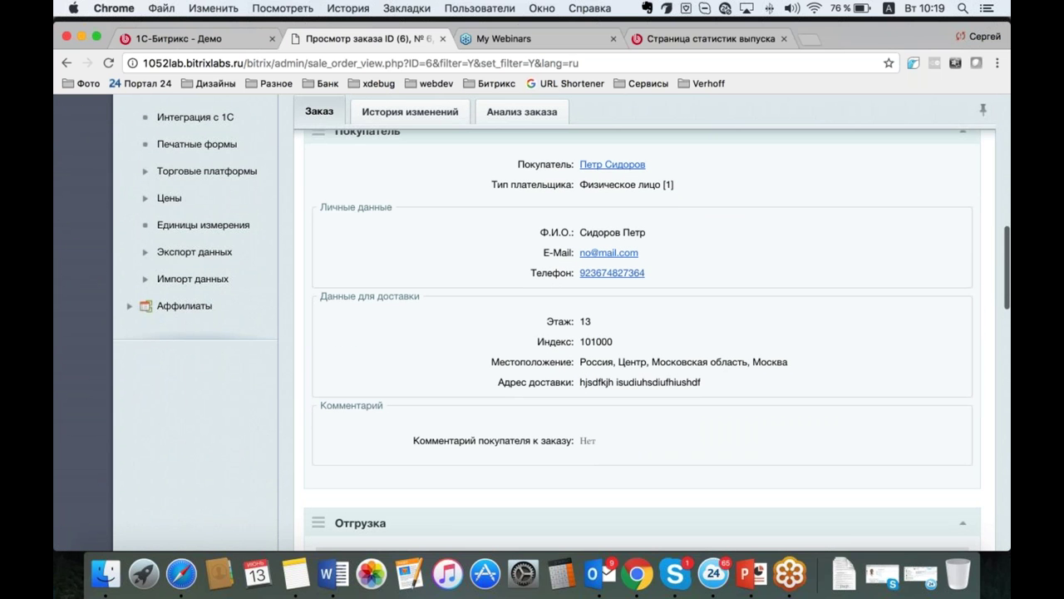
triple_click(590, 321)
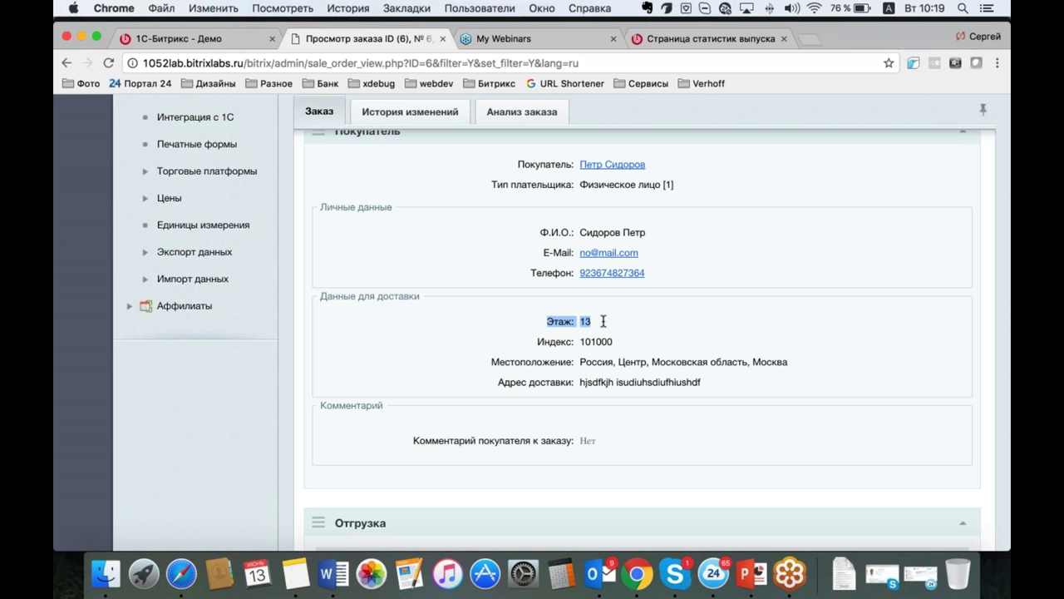
left_click(602, 321)
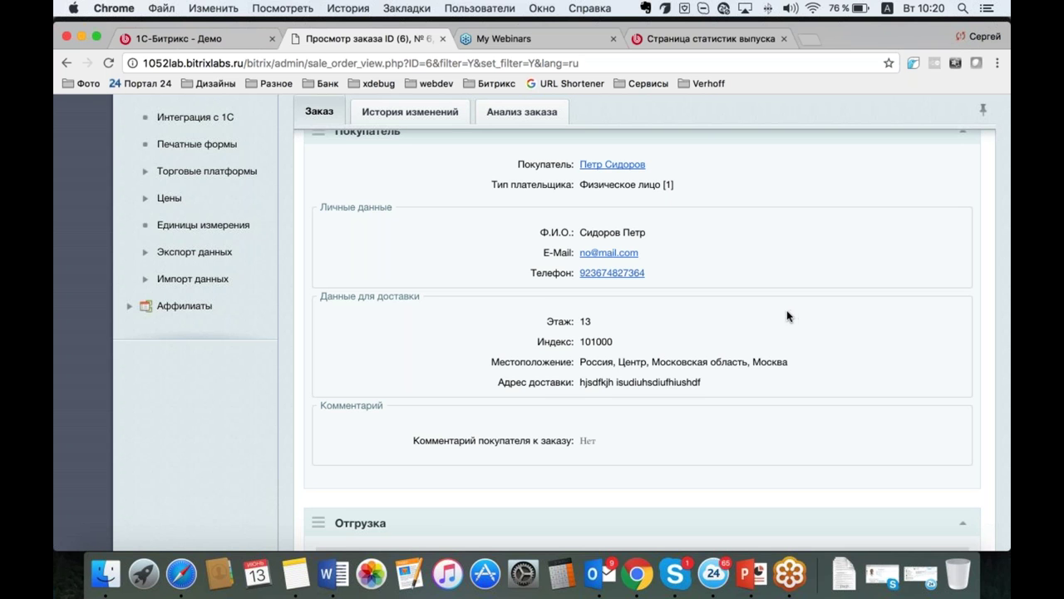
scroll(798, 316, "up", 3)
scroll(798, 316, "down", 5)
scroll(796, 315, "down", 5)
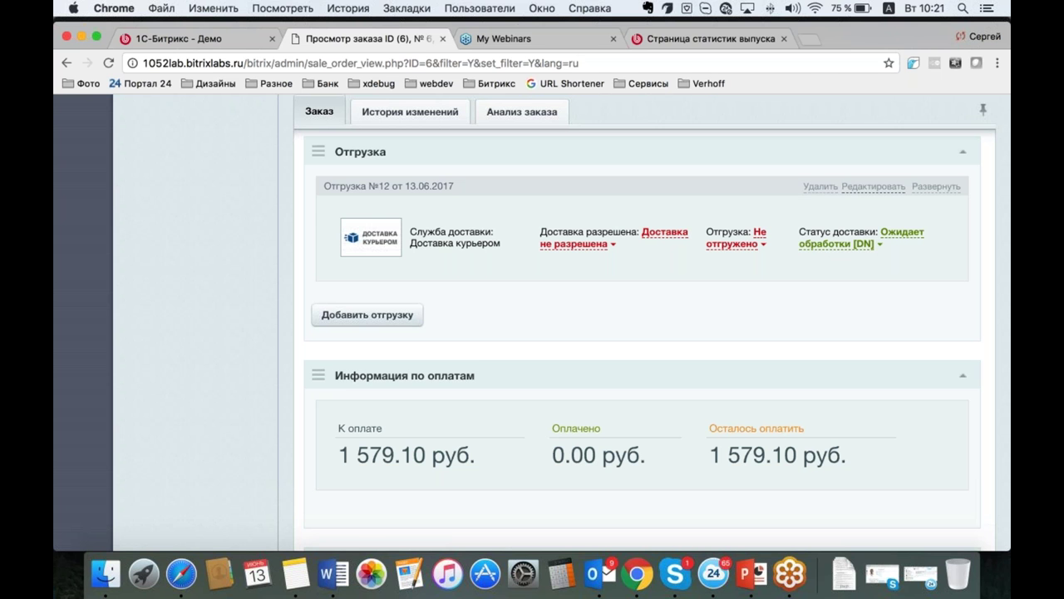
left_click(874, 186)
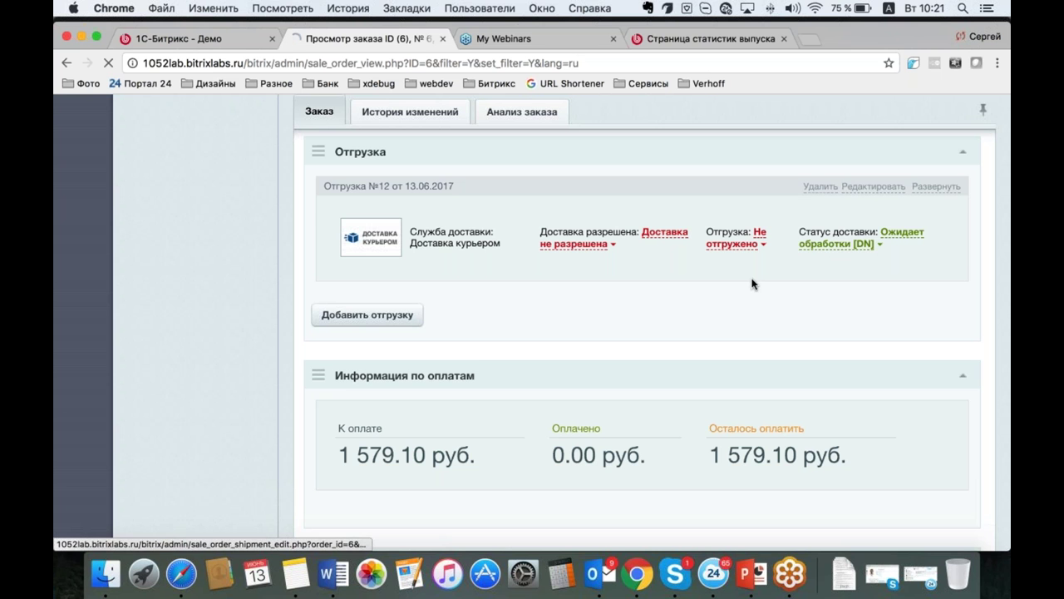
scroll(594, 336, "down", 5)
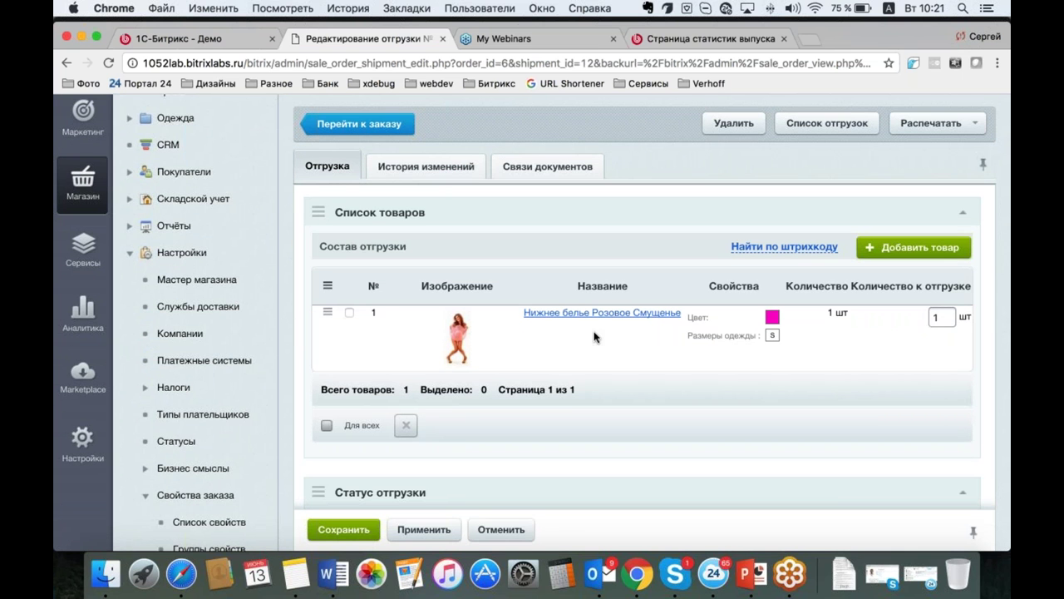
left_click(367, 125)
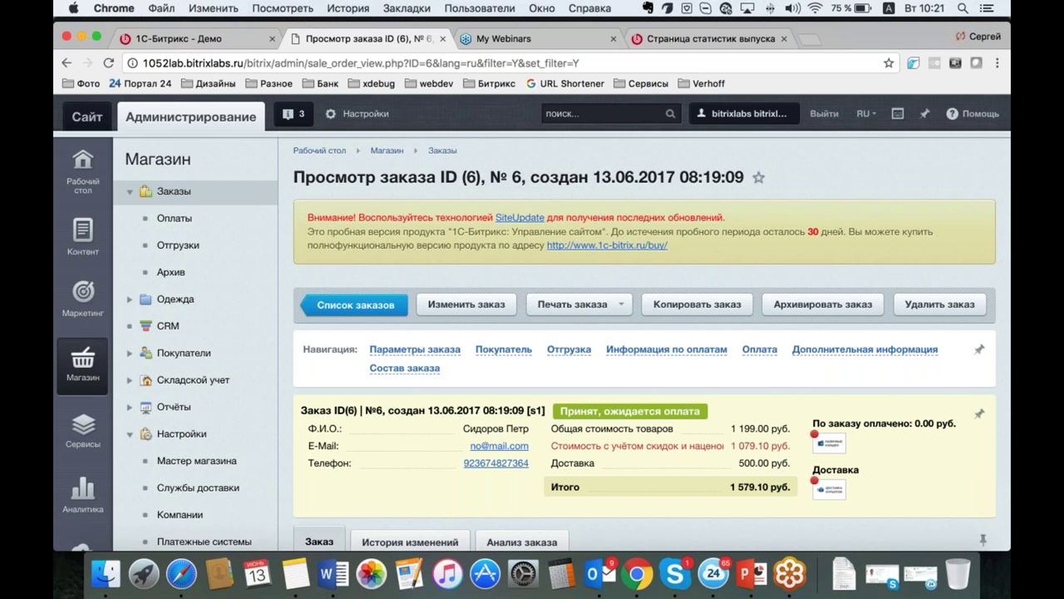
Switch order 6 to editing and open the Одежда catalogue product picker.
left_click(474, 304)
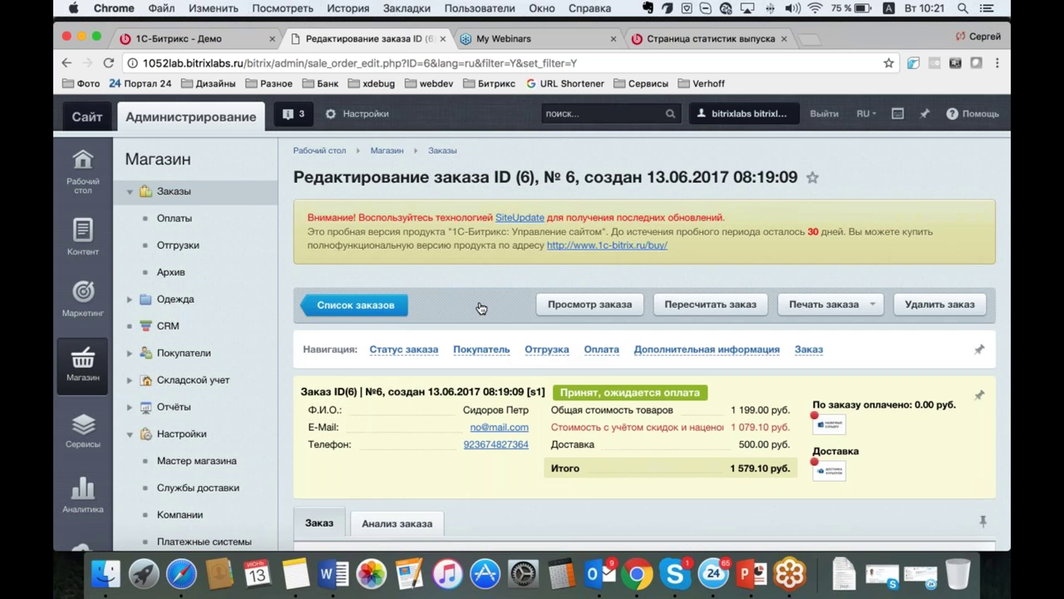
scroll(480, 308, "down", 1)
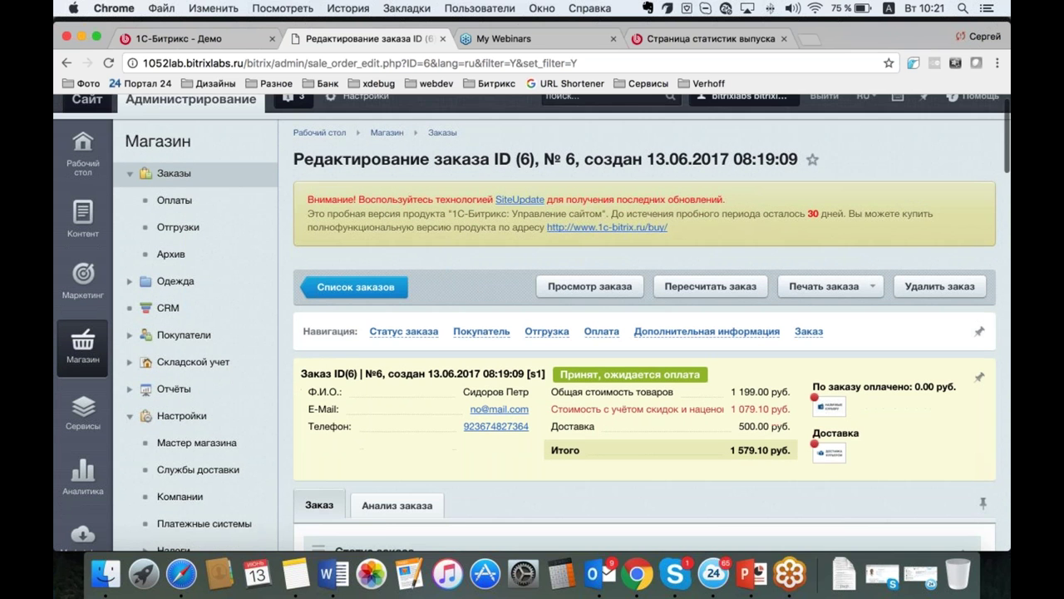
scroll(532, 323, "down", 10)
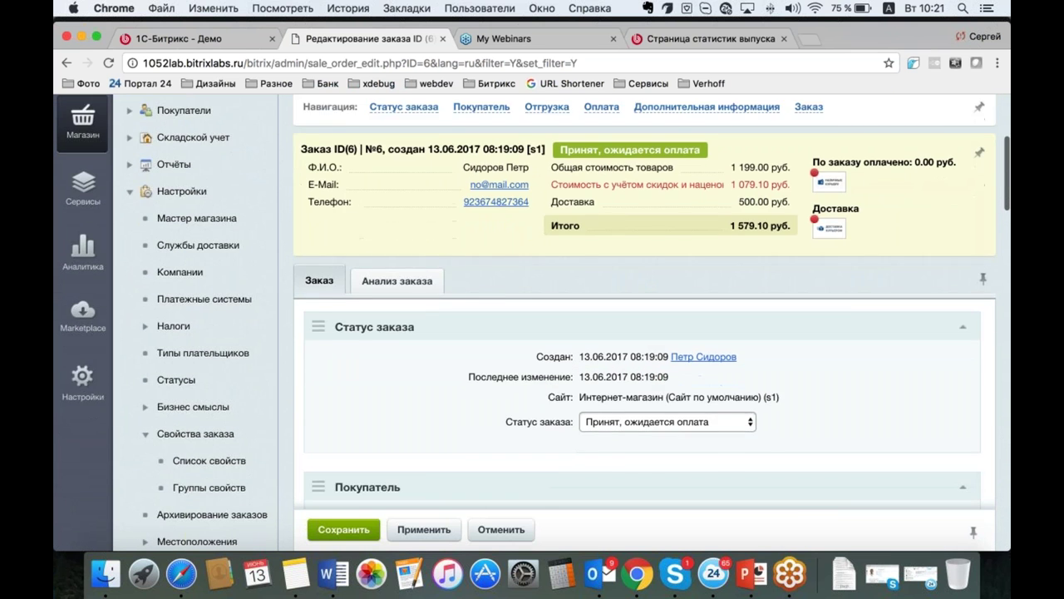
scroll(532, 323, "down", 20)
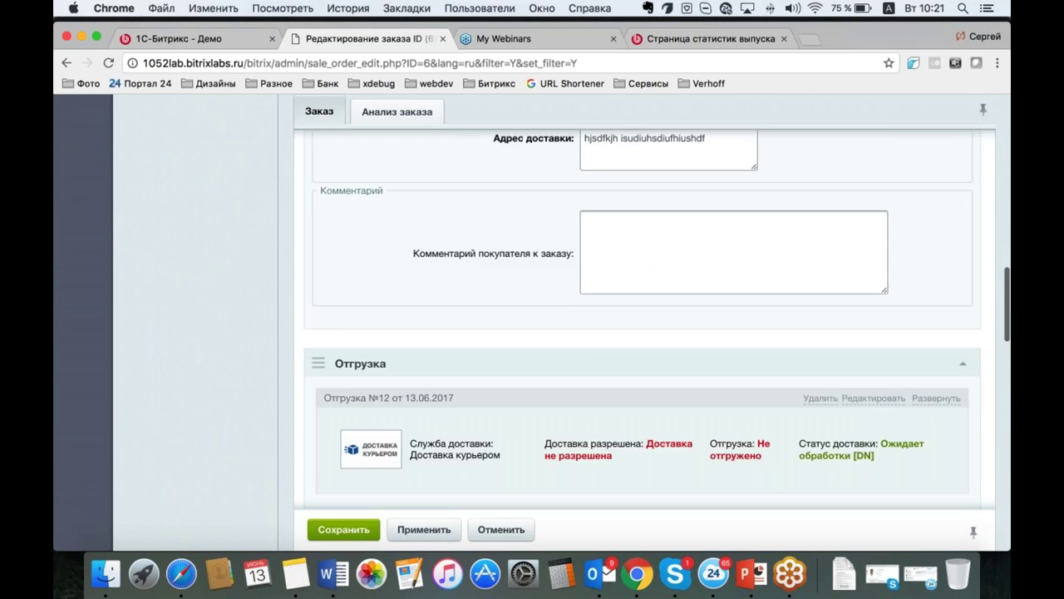
scroll(640, 323, "down", 20)
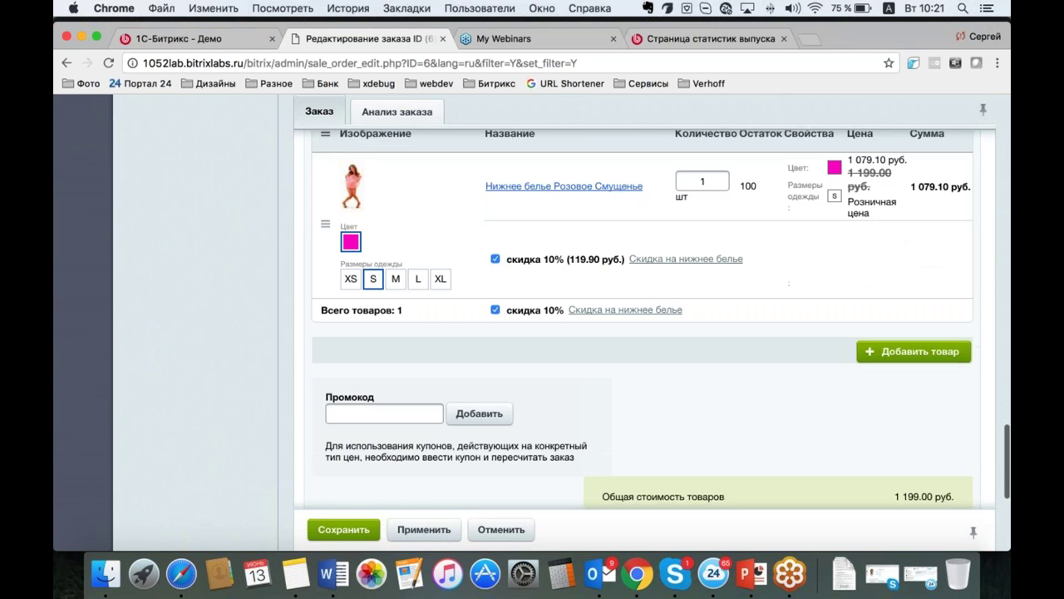
scroll(915, 259, "up", 1)
left_click(914, 258)
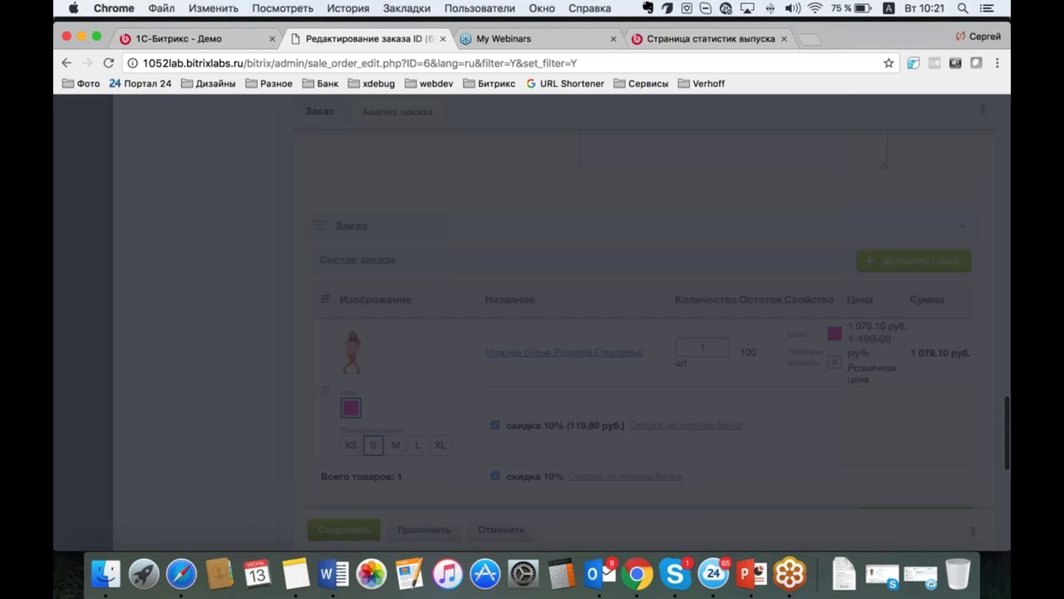
scroll(580, 385, "down", 5)
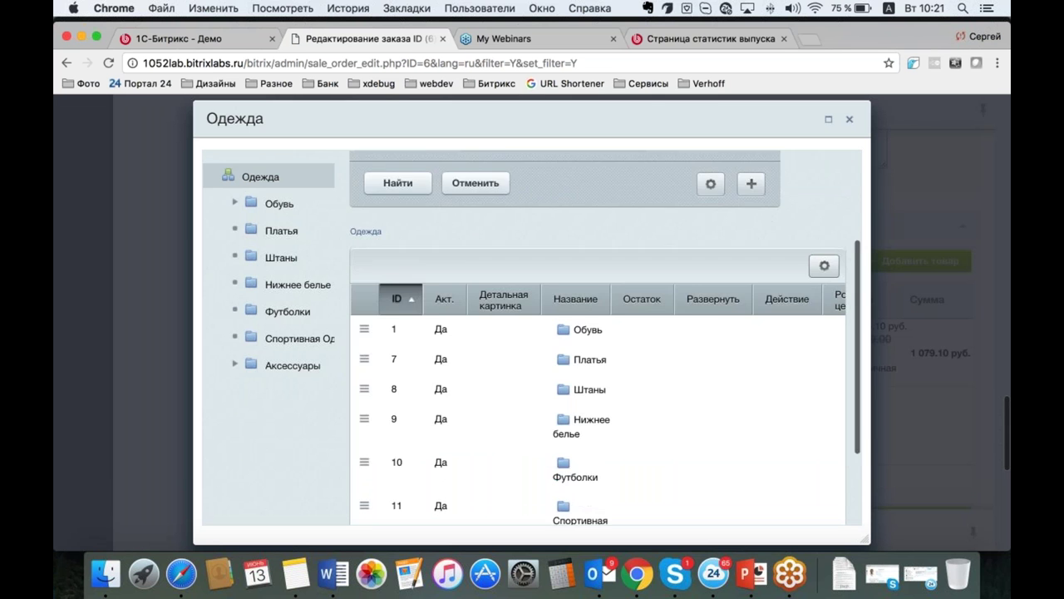
Add variant 4-42 of Штаны Полосатый Рейс from the Штаны section, then close the picker.
double_click(584, 358)
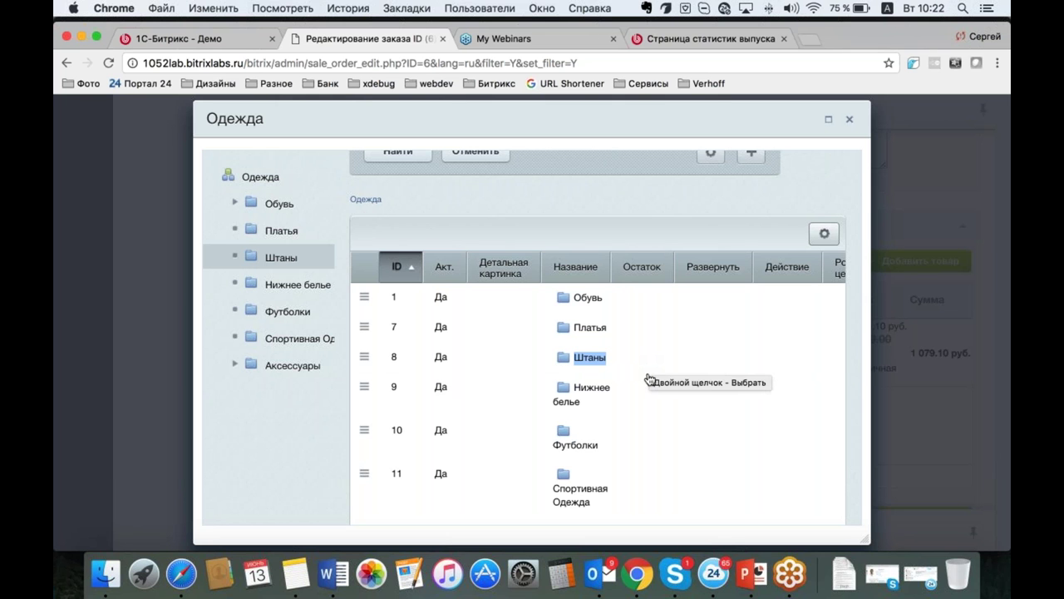
left_click(592, 363)
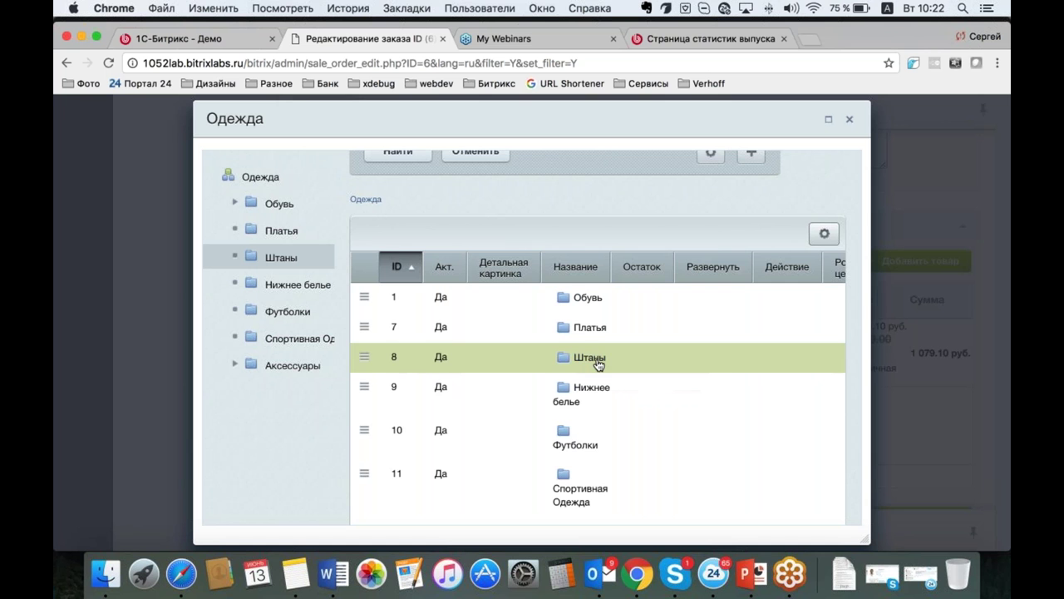
scroll(620, 399, "down", 3)
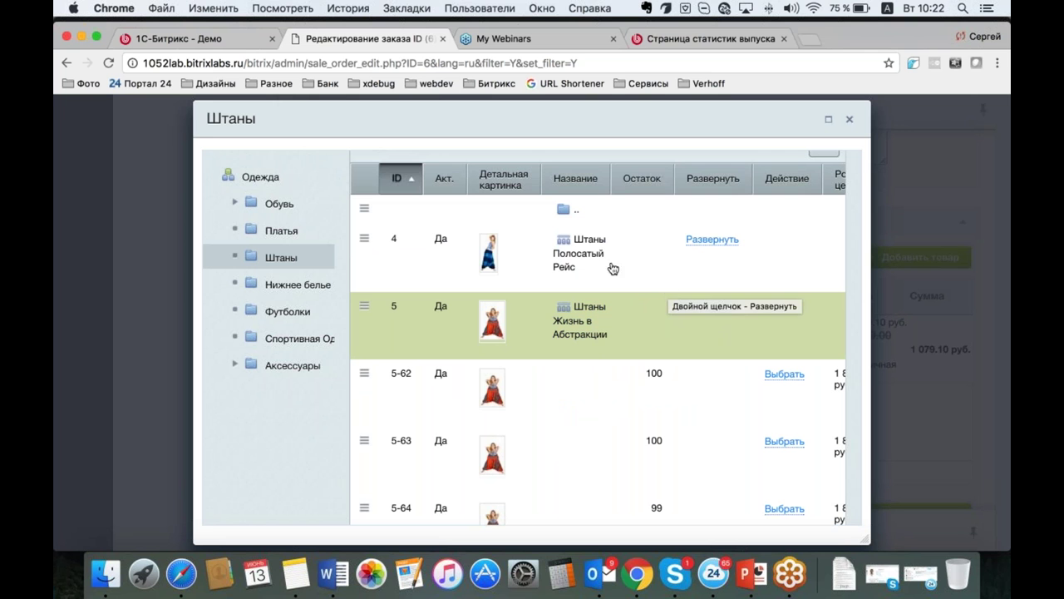
left_click(716, 242)
scroll(707, 398, "right", 3)
scroll(707, 399, "left", 3)
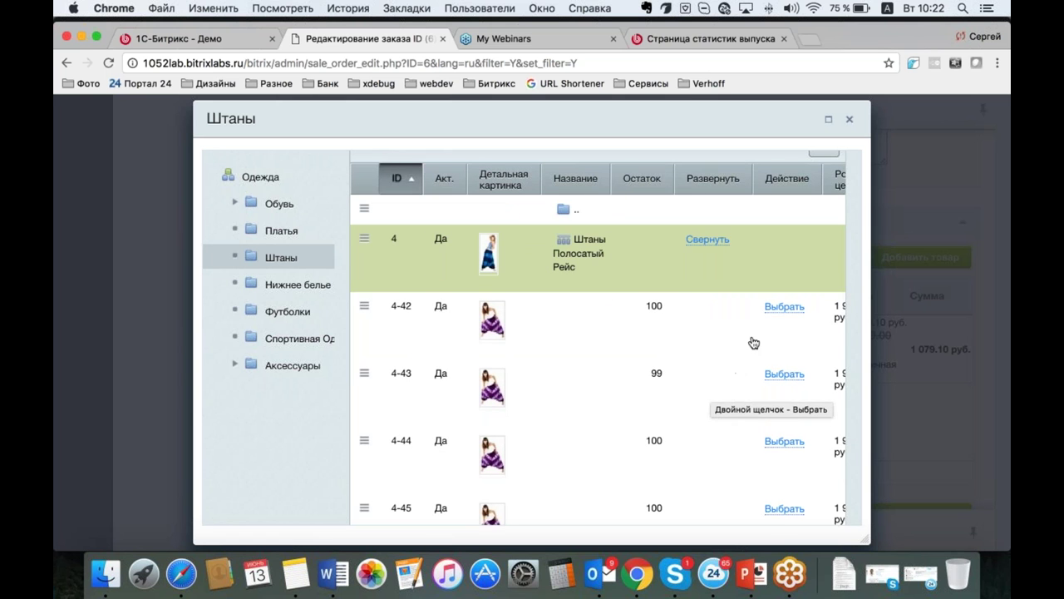
left_click(784, 306)
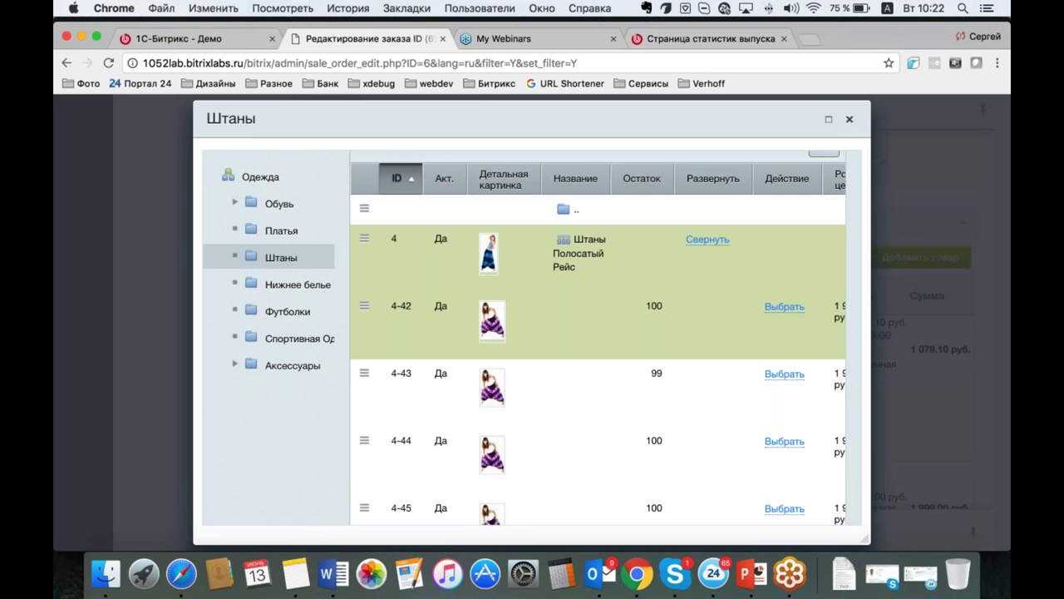
left_click(850, 120)
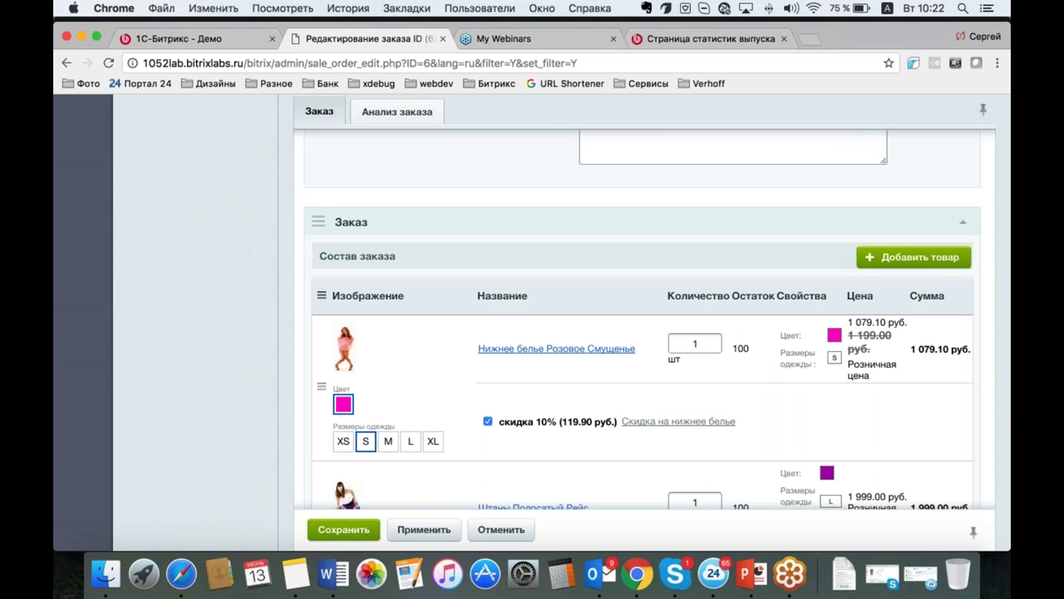
Make the trousers size S, brown, quantity 2, and save the order.
scroll(718, 305, "down", 4)
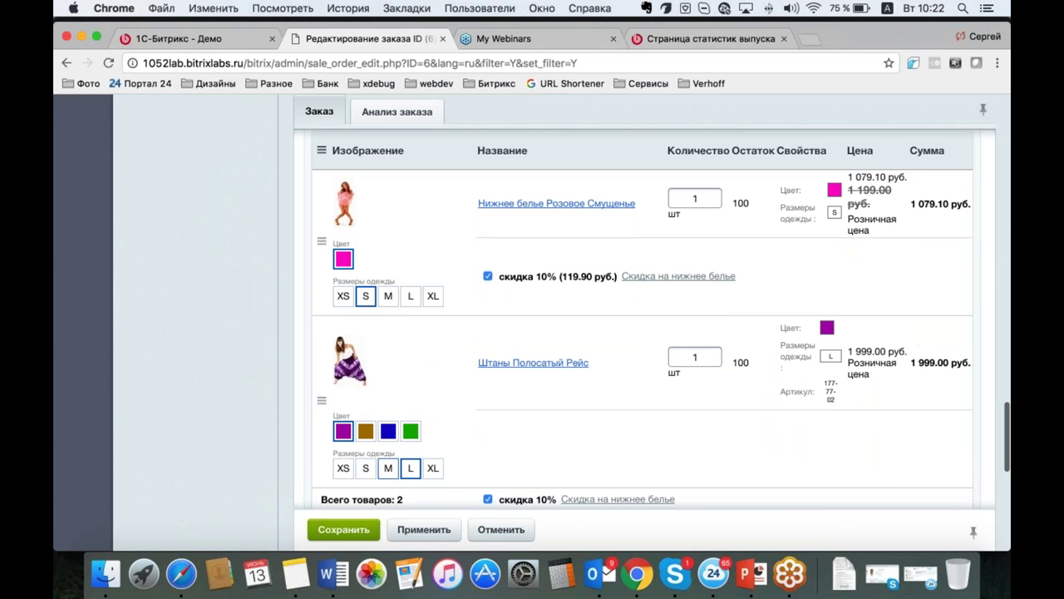
left_click(365, 469)
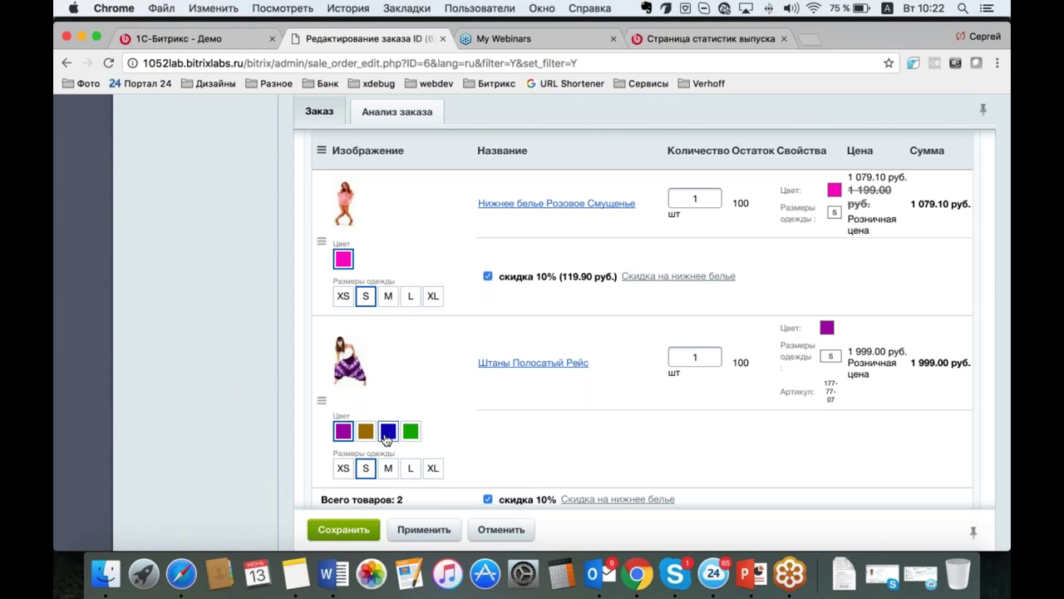
left_click(365, 430)
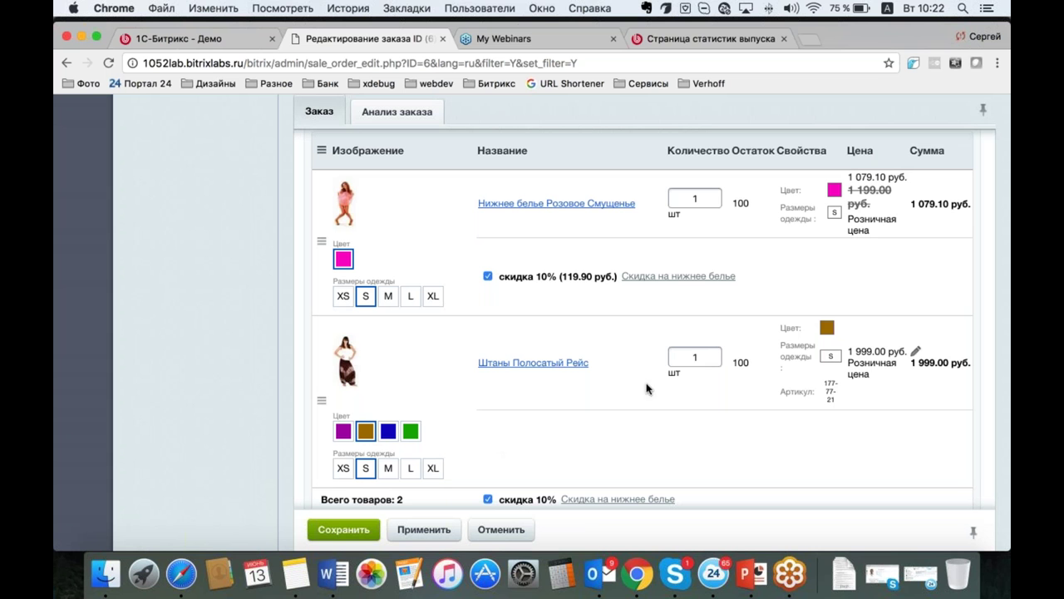
key("BackSpace")
type("2")
scroll(658, 382, "down", 2)
left_click(343, 529)
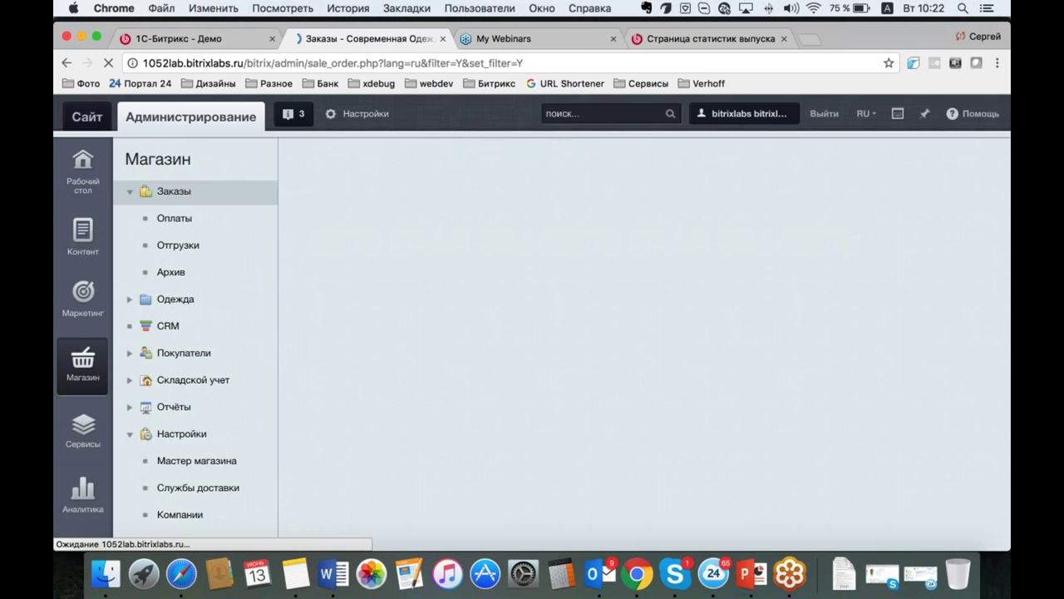
Open order №6 from the orders list and review its 5 577.10 руб. total.
scroll(899, 363, "down", 5)
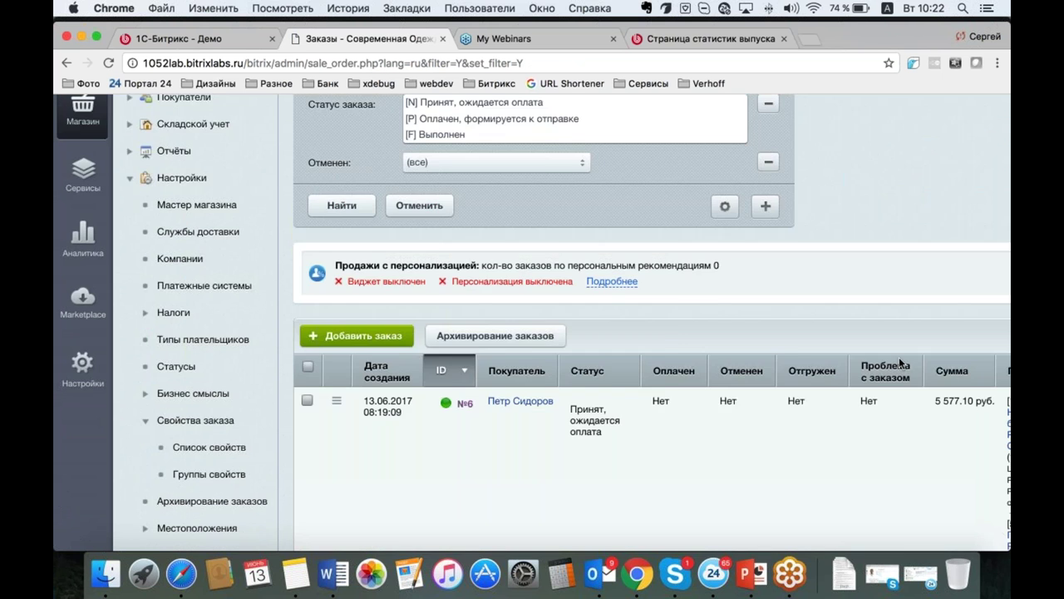
left_click(464, 349)
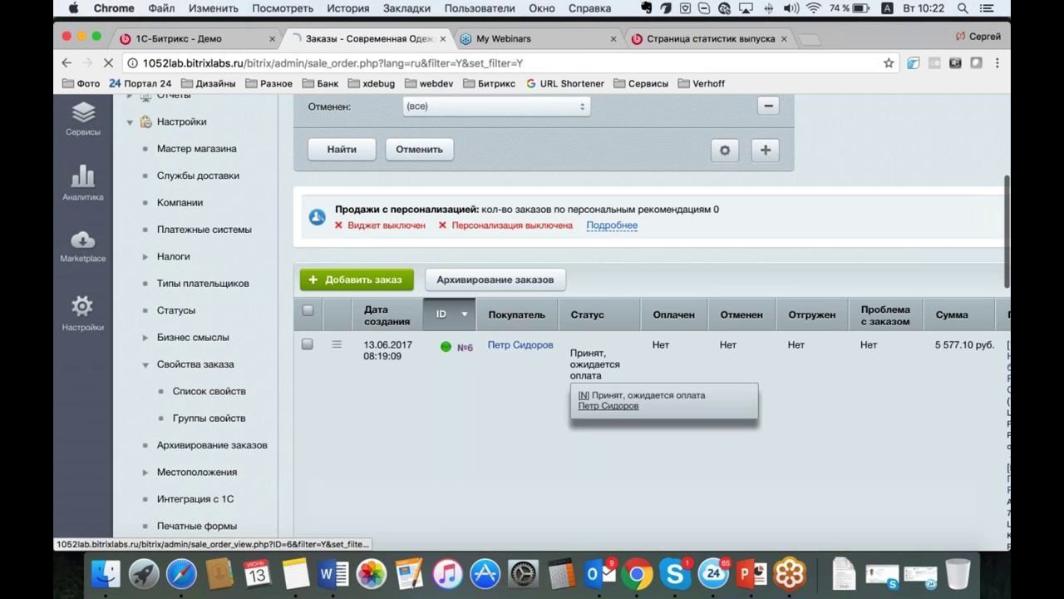
scroll(790, 371, "down", 10)
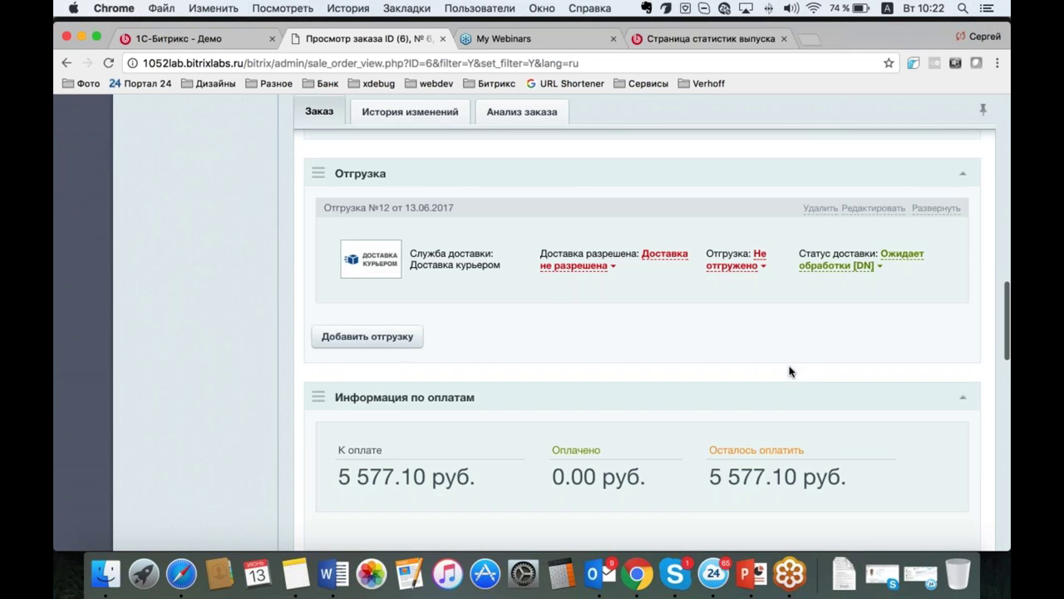
scroll(790, 371, "up", 3)
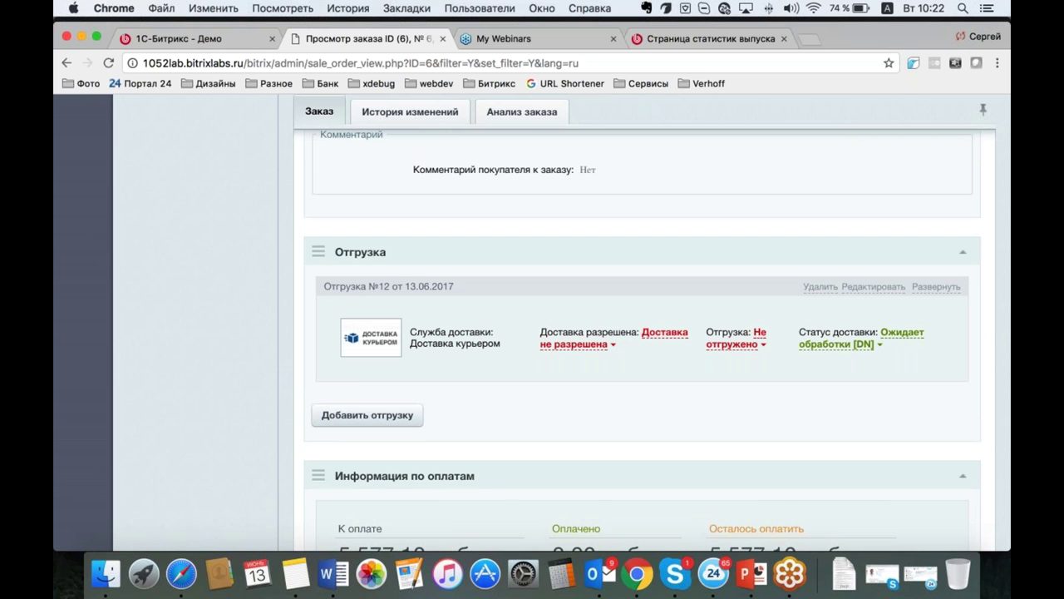
Remove the trousers from shipment №12, confirming the deletion.
left_click(873, 286)
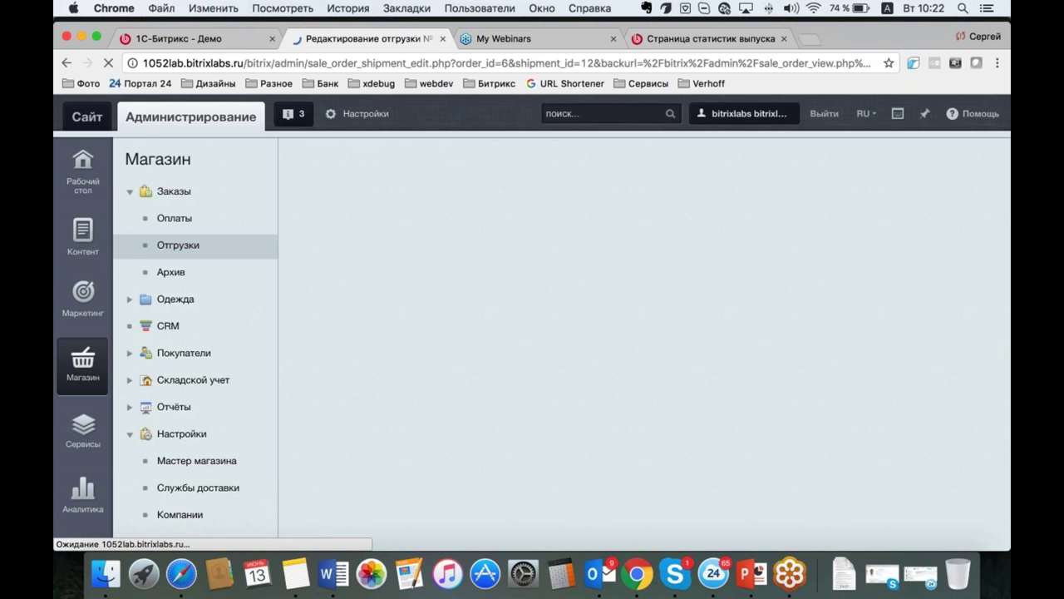
scroll(616, 373, "down", 5)
scroll(615, 379, "up", 2)
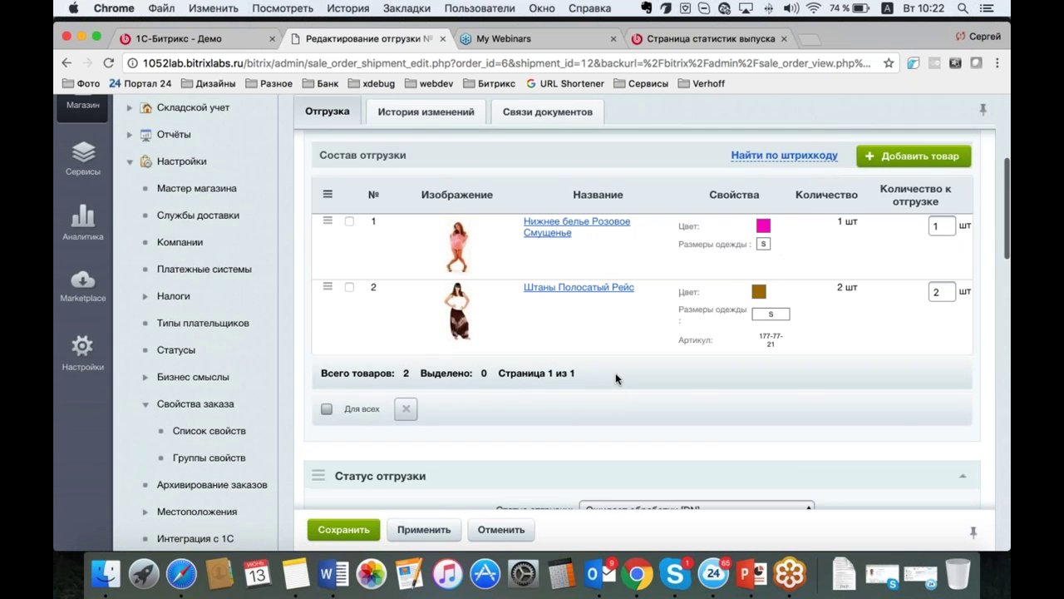
left_click(349, 287)
left_click(407, 410)
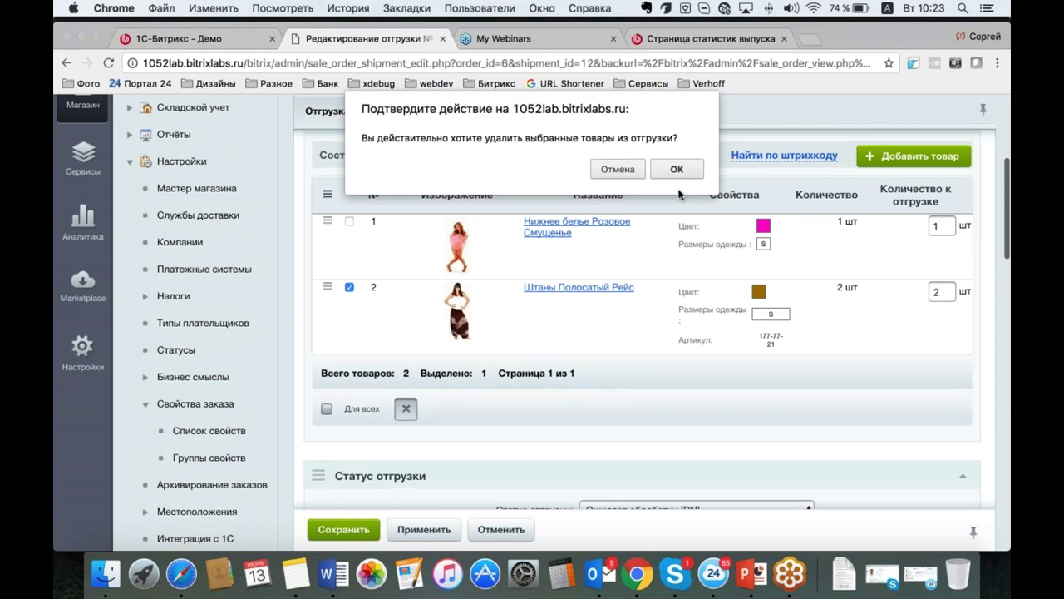
left_click(682, 173)
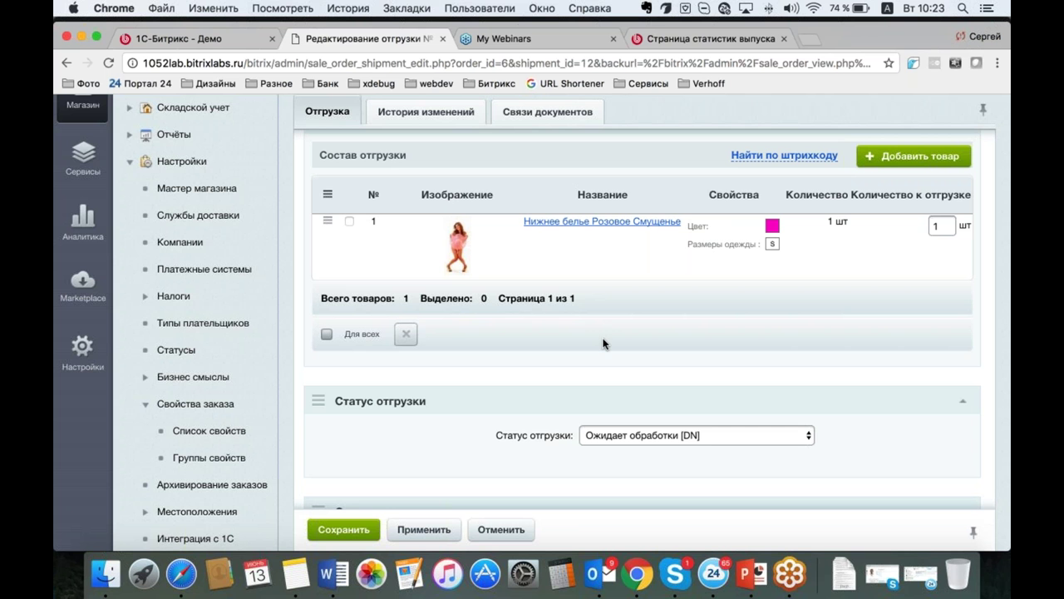
Save shipment №12 and return to order №6's view.
scroll(603, 343, "down", 1)
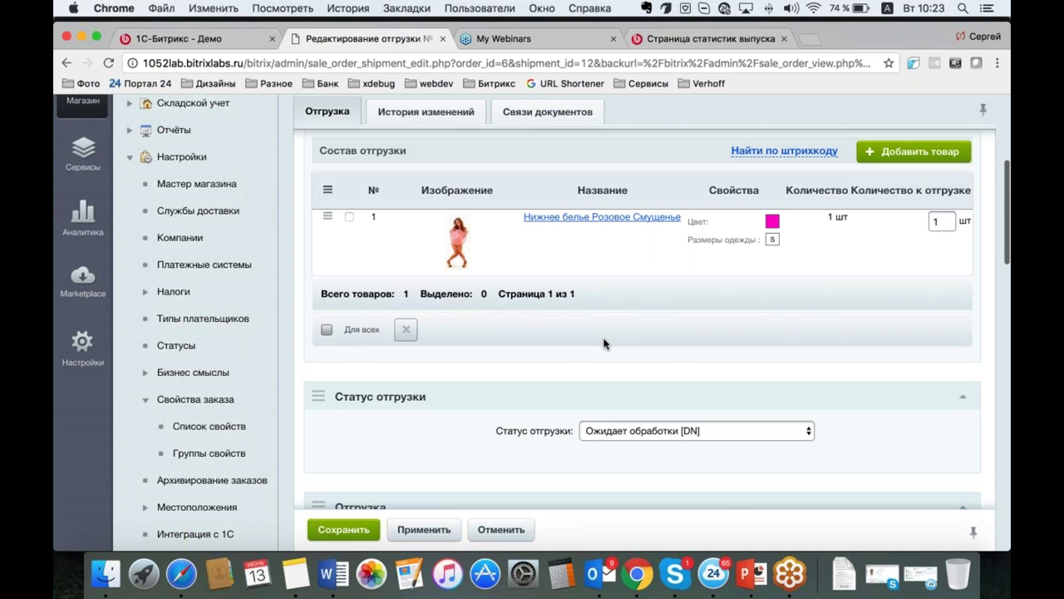
scroll(604, 344, "up", 10)
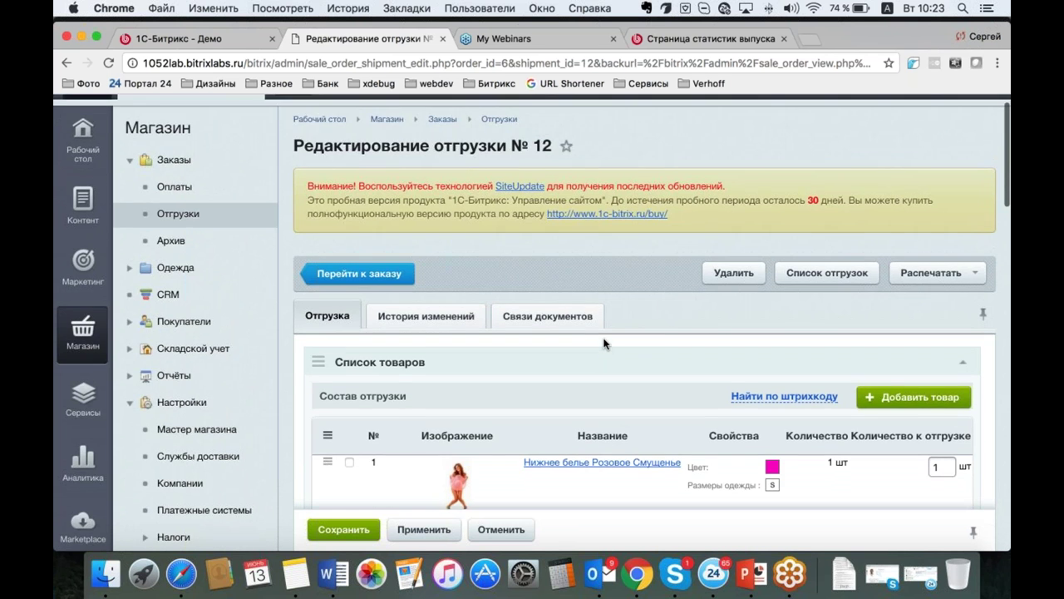
left_click(343, 530)
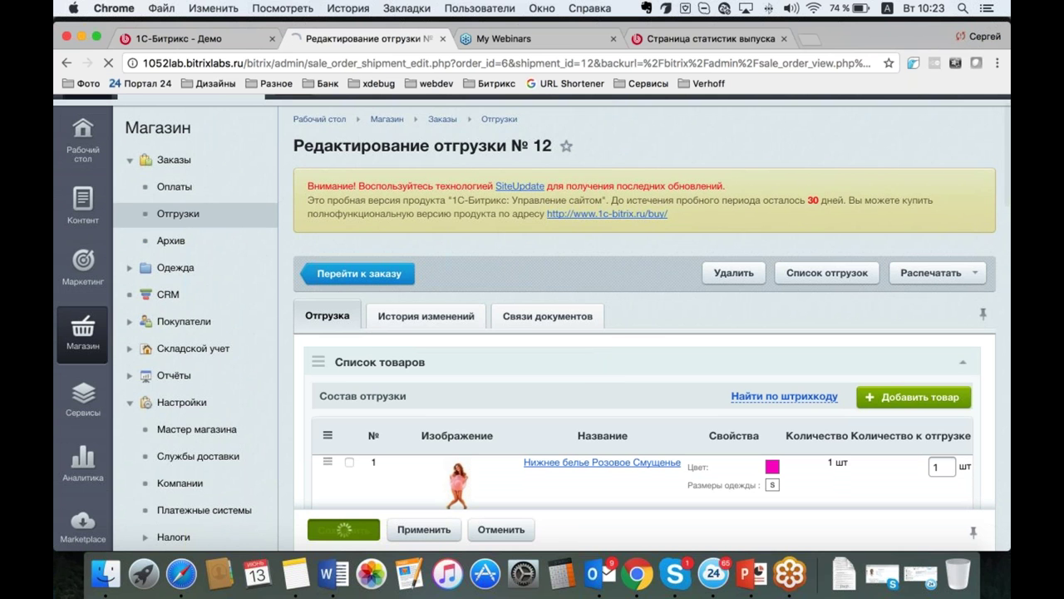
scroll(648, 327, "down", 15)
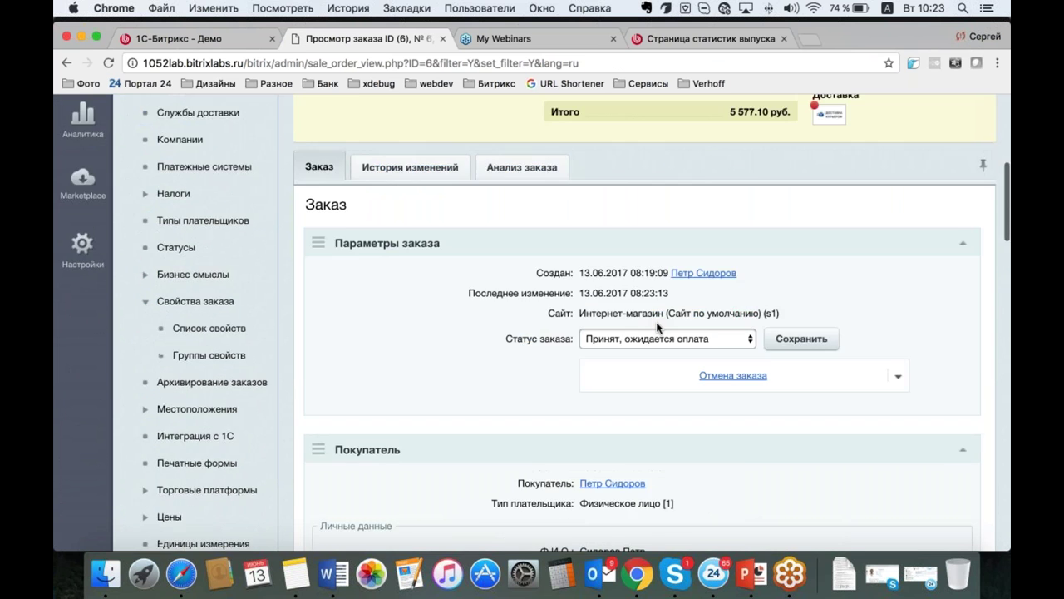
Add a new shipment to order 6 with status Комплектация заказа [DA].
scroll(657, 328, "down", 2)
left_click(399, 297)
scroll(689, 325, "down", 5)
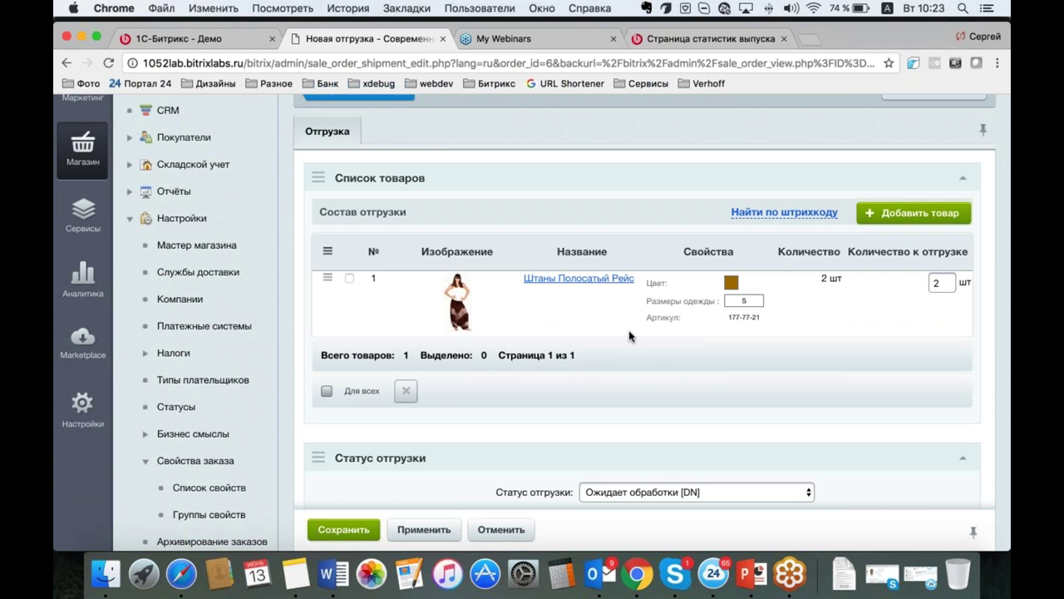
scroll(629, 335, "up", 3)
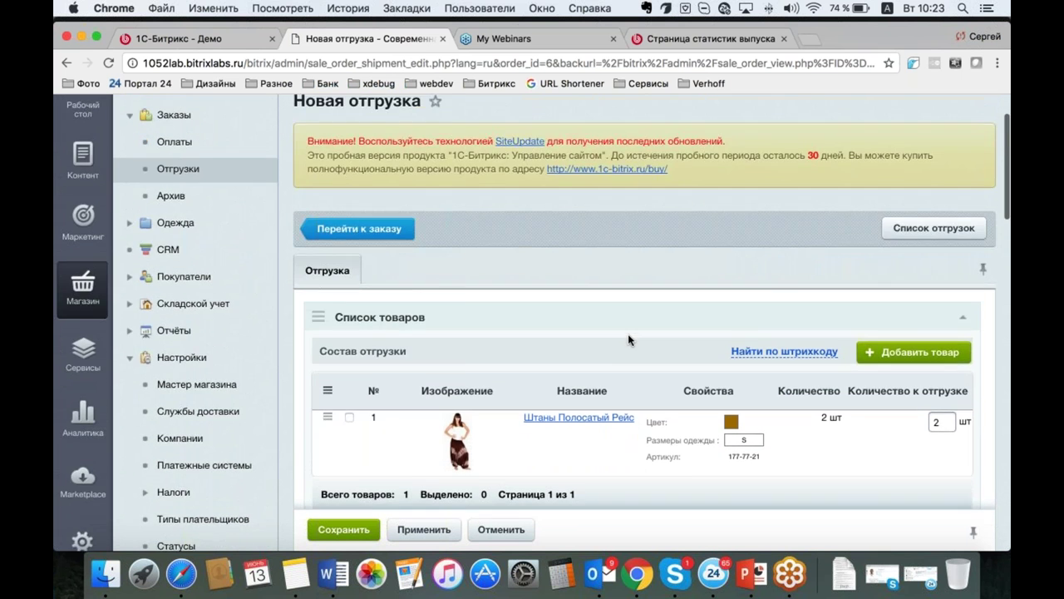
scroll(628, 333, "down", 5)
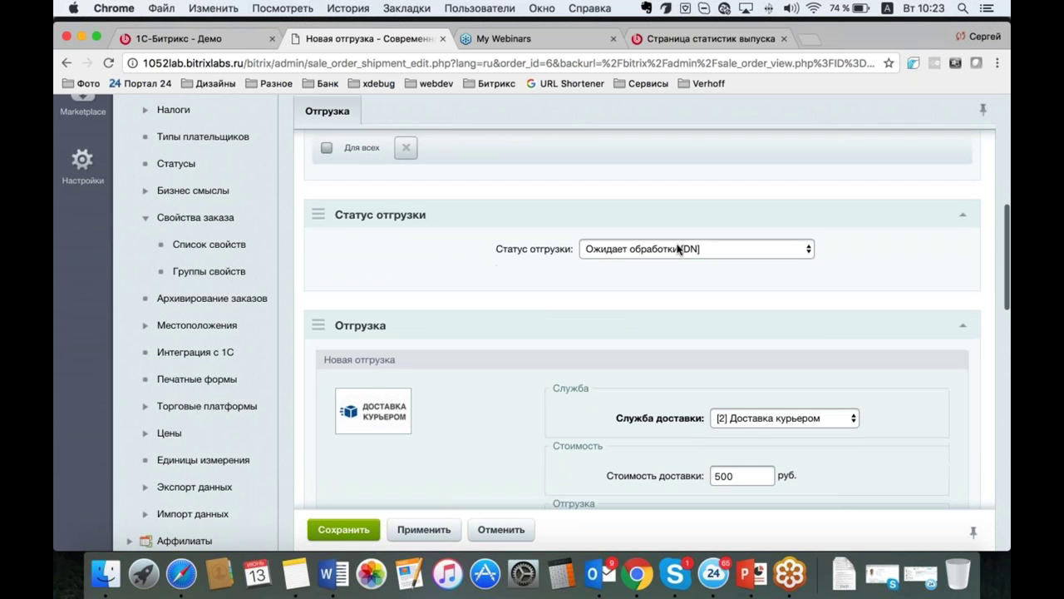
left_click(680, 248)
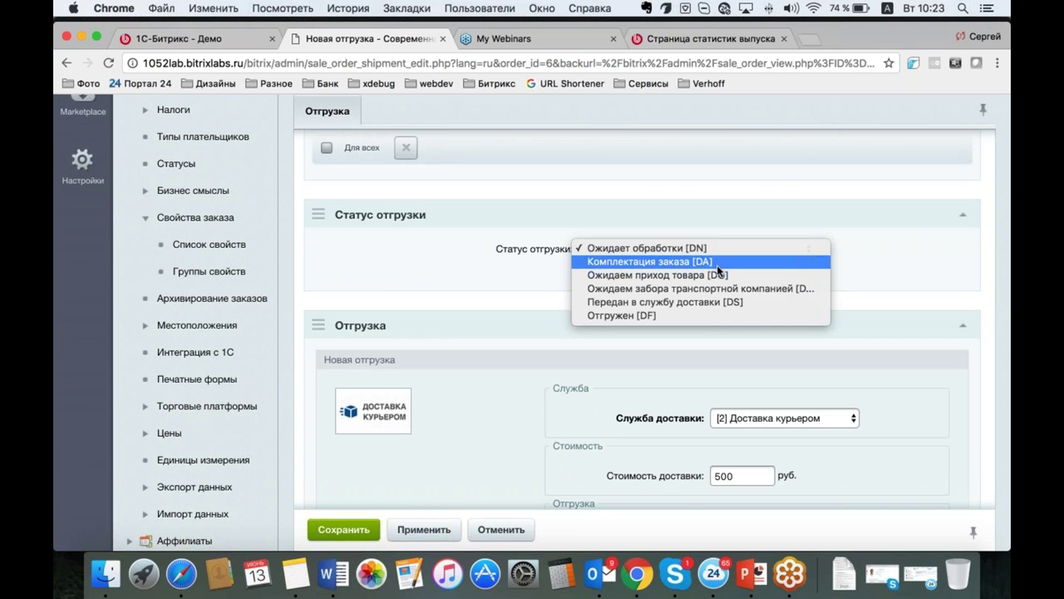
left_click(717, 263)
Set the shipment's delivery service to [3] Самовывоз and save it.
scroll(790, 308, "down", 3)
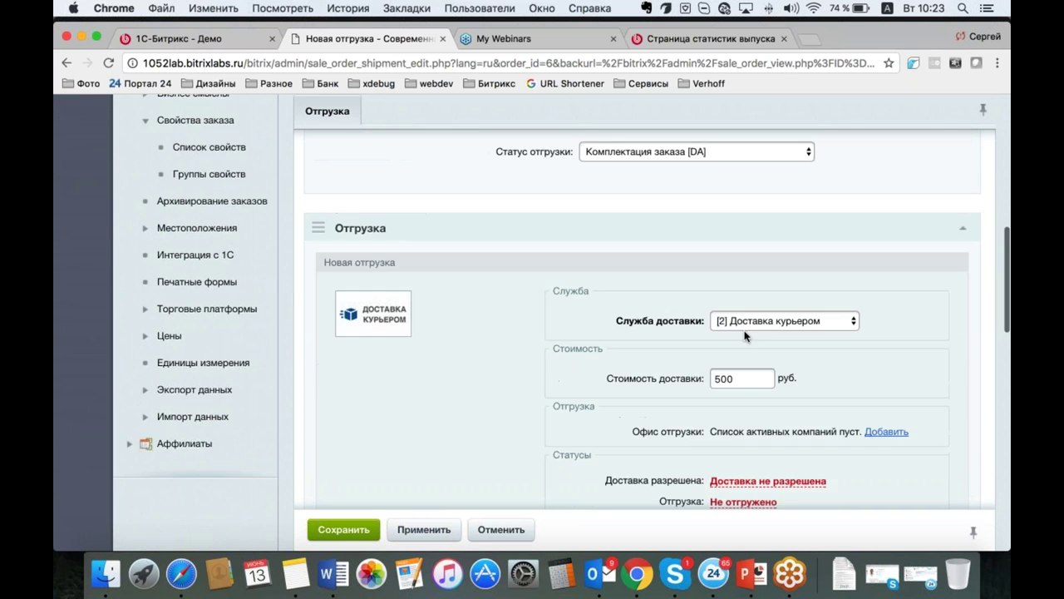
left_click(753, 303)
left_click(752, 316)
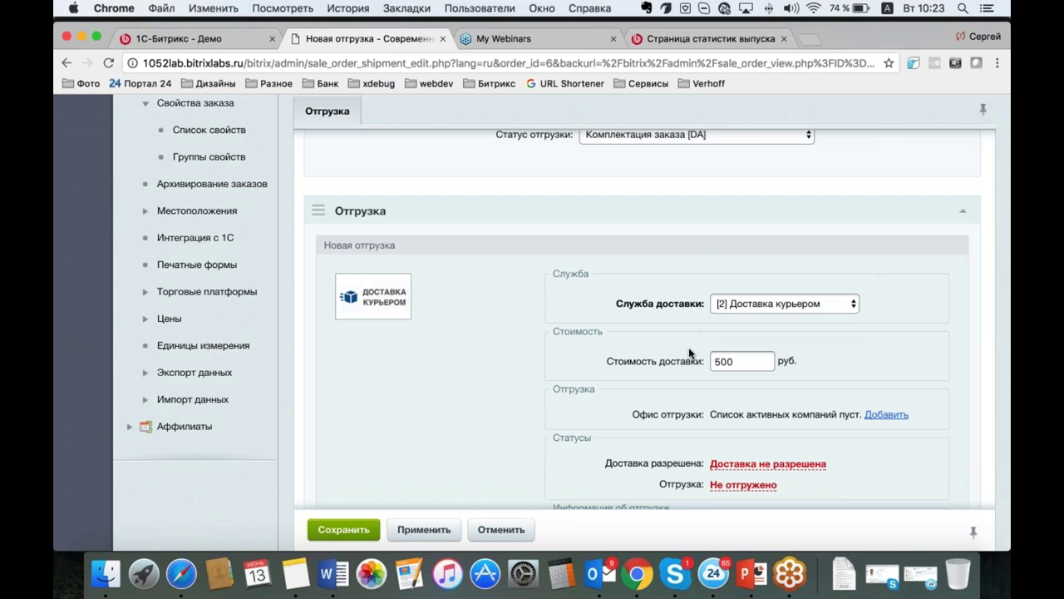
scroll(676, 354, "down", 4)
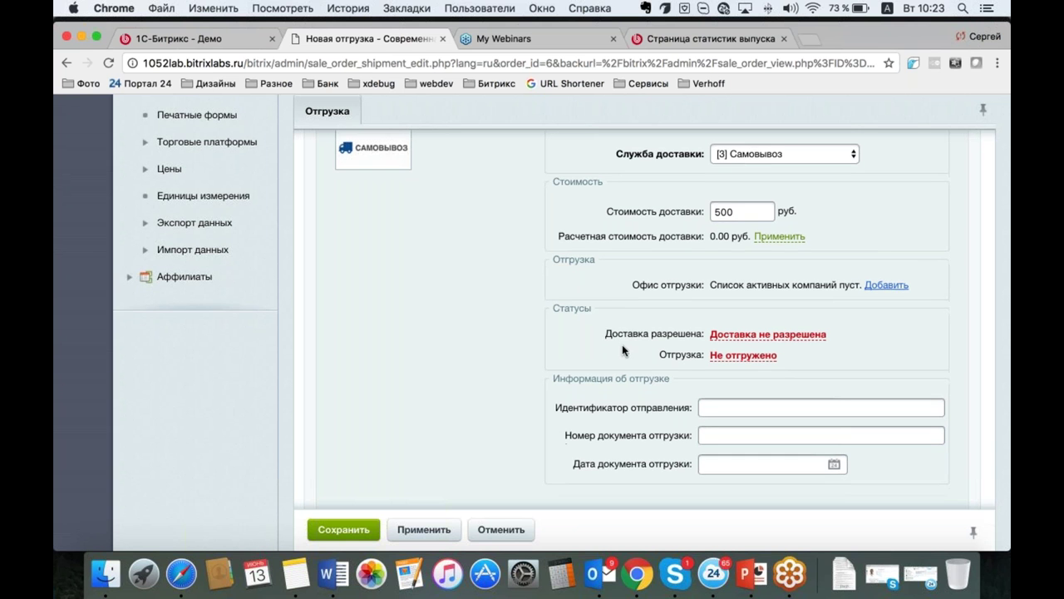
scroll(622, 344, "down", 4)
left_click(343, 529)
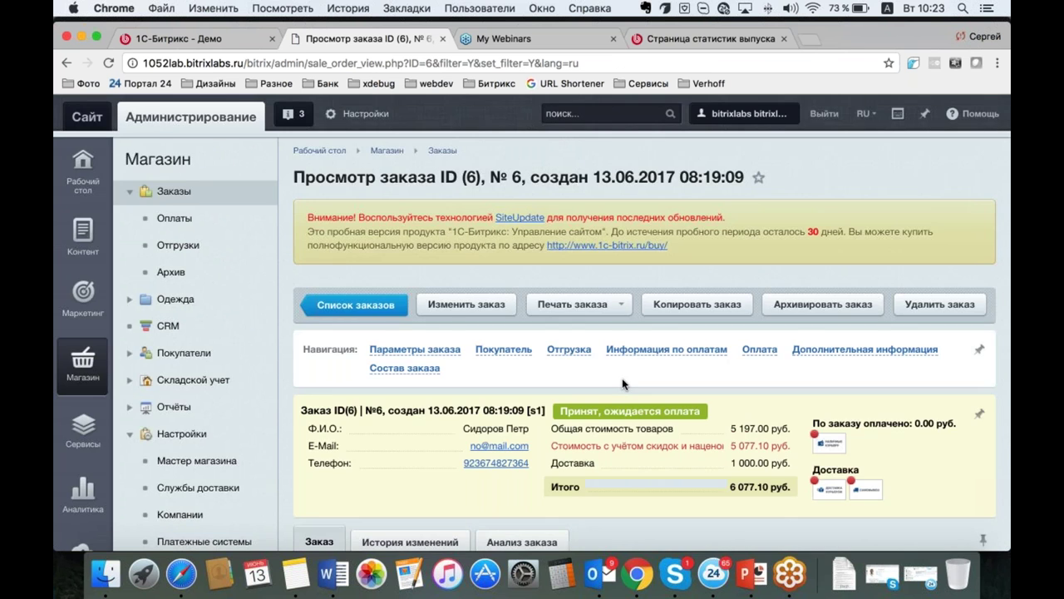
scroll(622, 383, "down", 15)
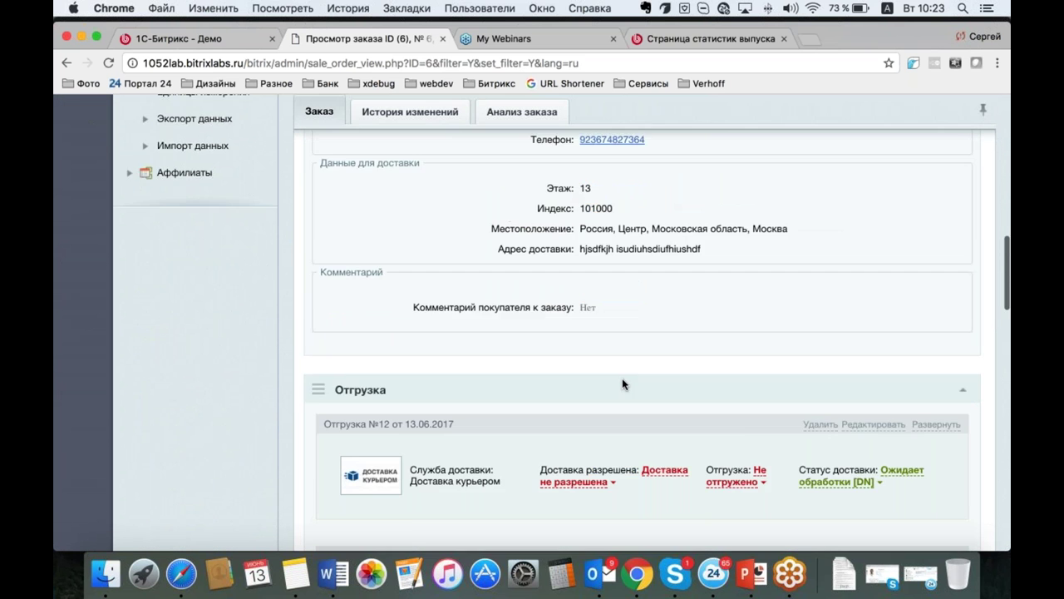
scroll(624, 384, "down", 3)
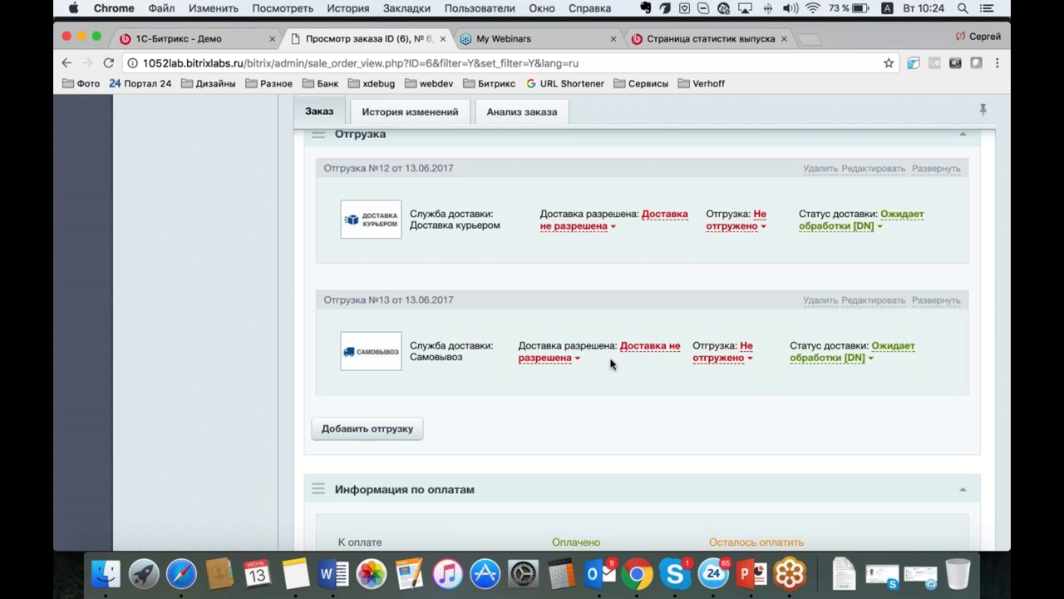
scroll(619, 358, "down", 1)
scroll(627, 351, "down", 6)
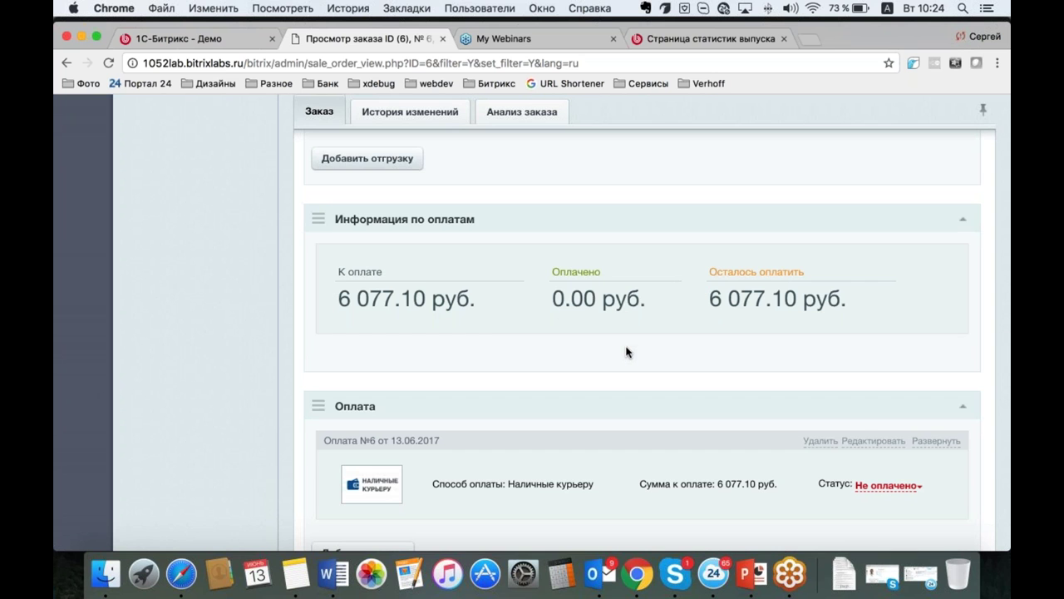
scroll(627, 351, "down", 1)
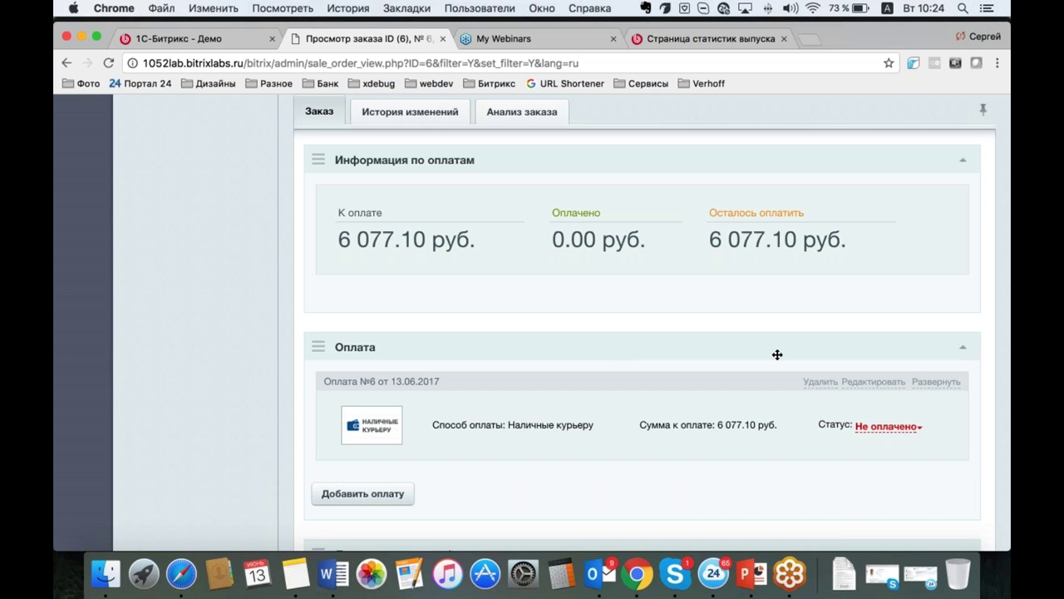
scroll(778, 354, "down", 1)
scroll(727, 321, "down", 4)
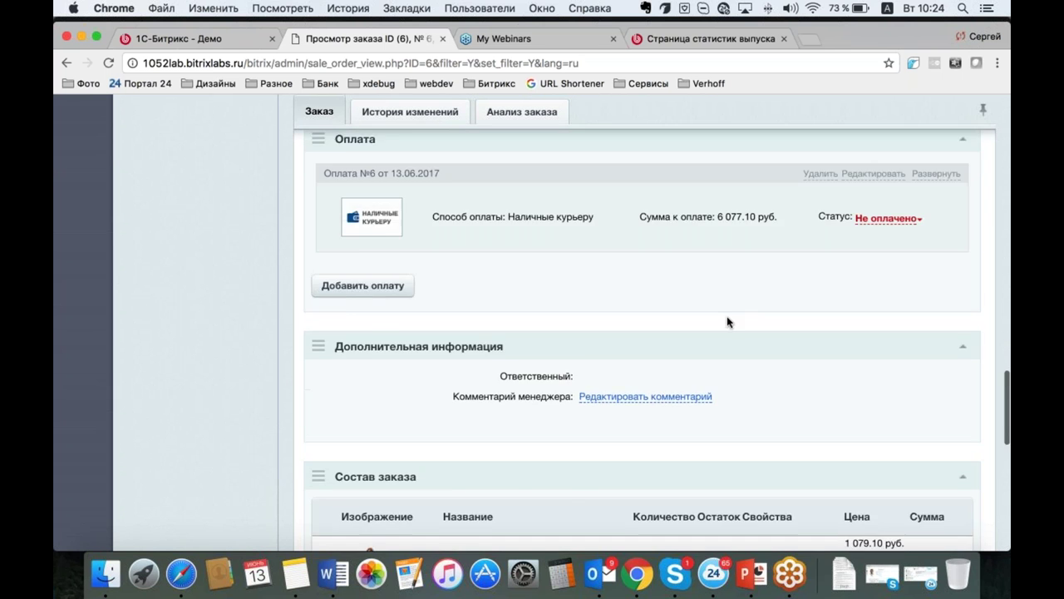
scroll(727, 321, "up", 3)
Delete the cash-to-courier payment and add a new payment of 3000 руб.
left_click(820, 294)
left_click(697, 175)
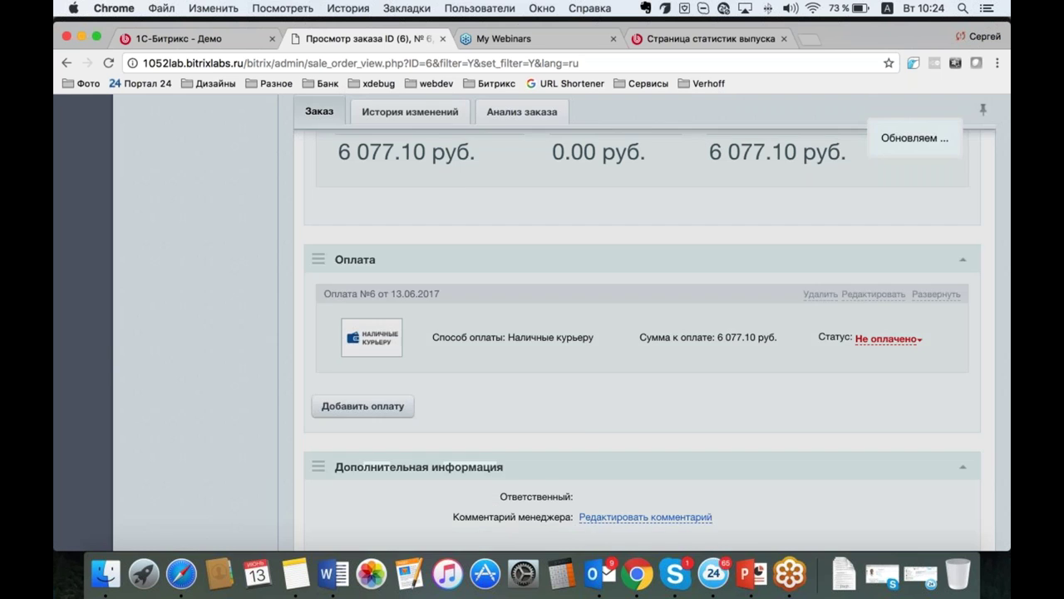
left_click(364, 291)
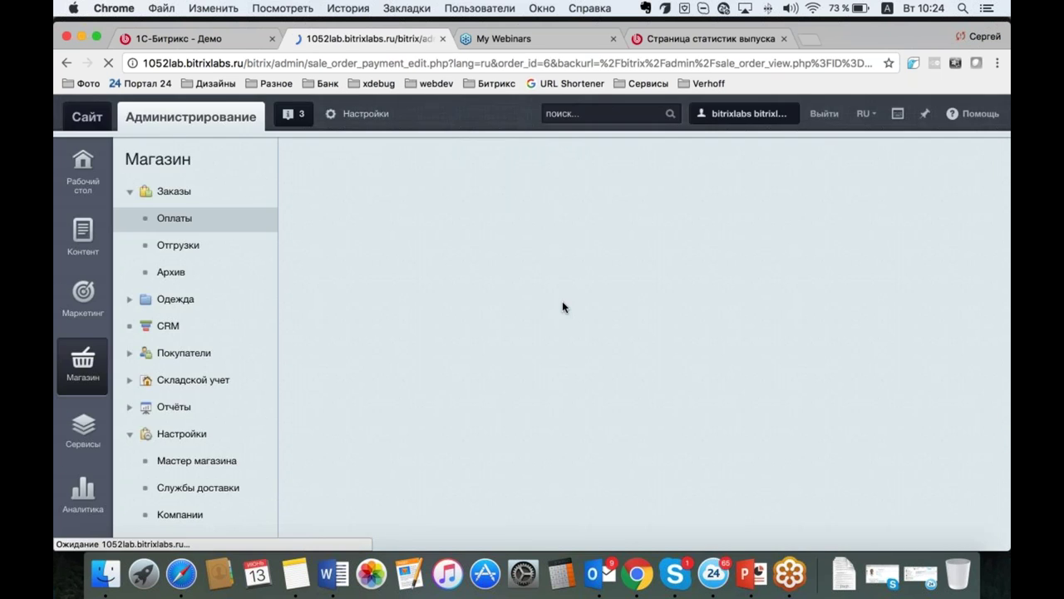
scroll(562, 305, "down", 5)
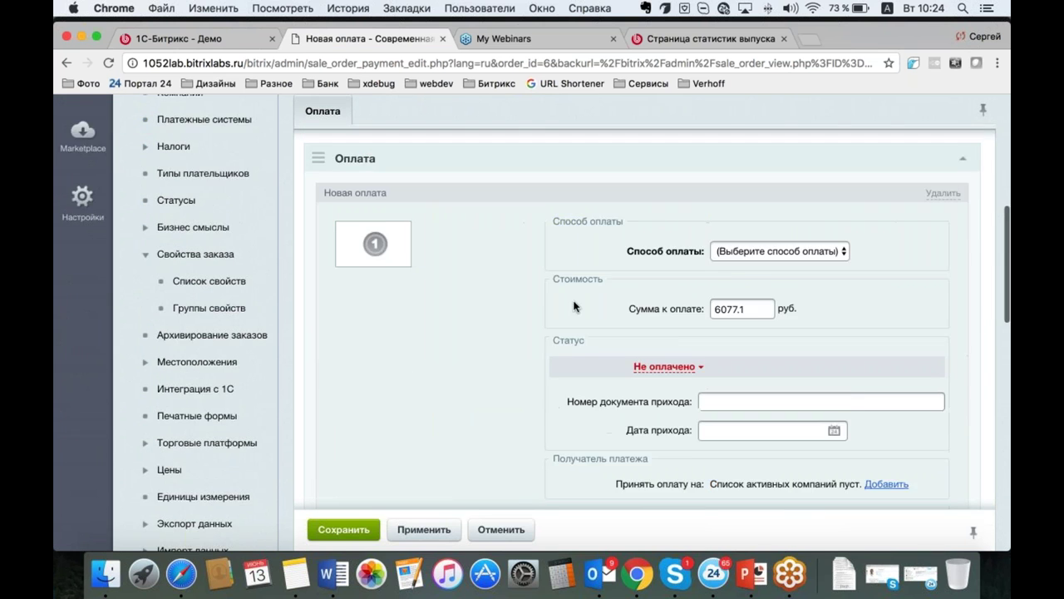
key("super+a")
key("BackSpace")
type("3000")
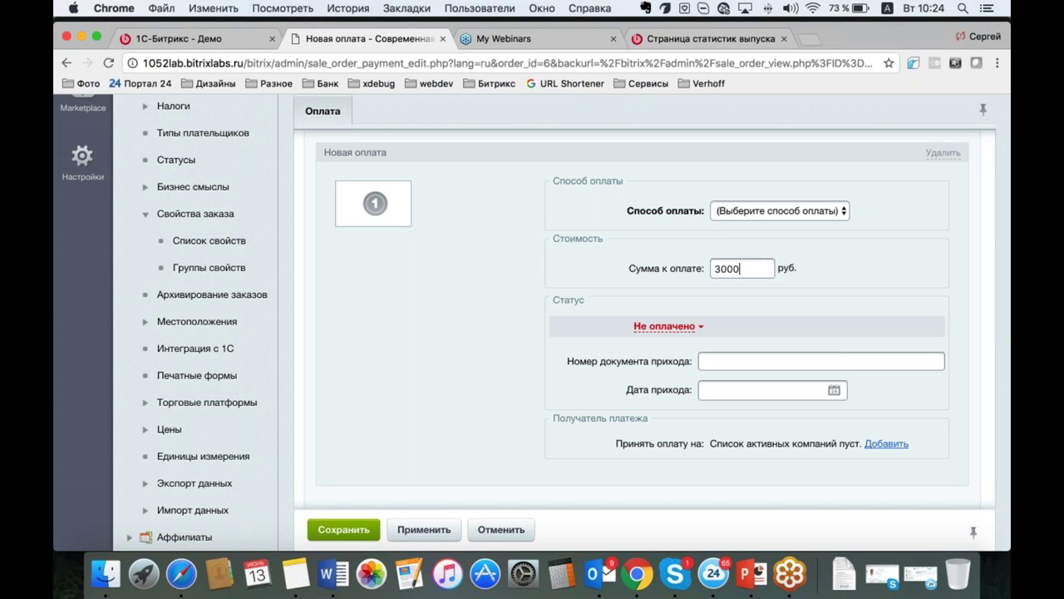
Set the new payment's method to [4] Банковские карты and save it.
left_click(771, 211)
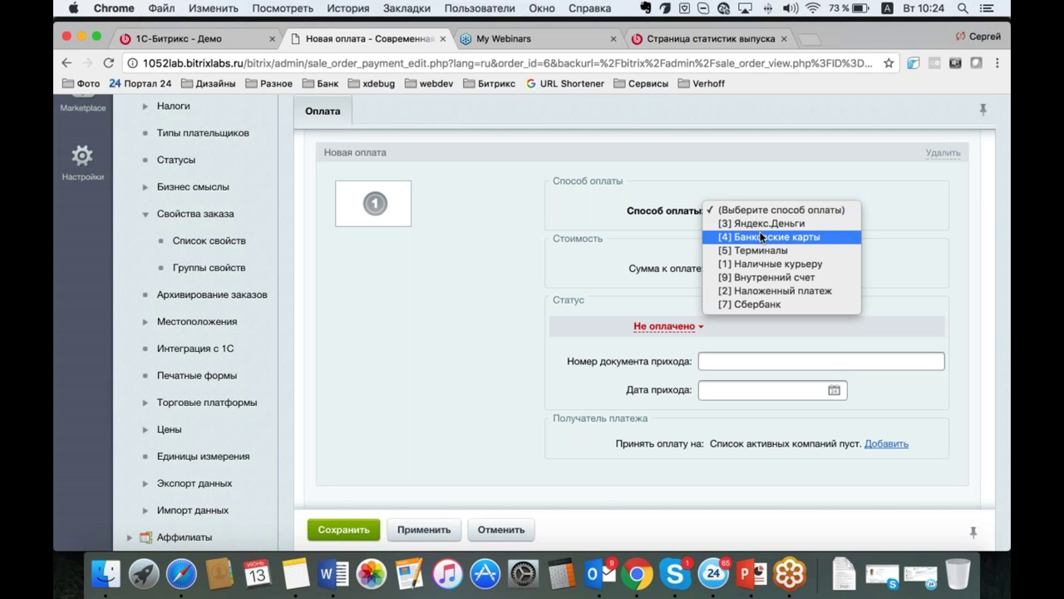
left_click(762, 237)
scroll(622, 281, "down", 3)
scroll(622, 281, "down", 2)
scroll(622, 316, "down", 3)
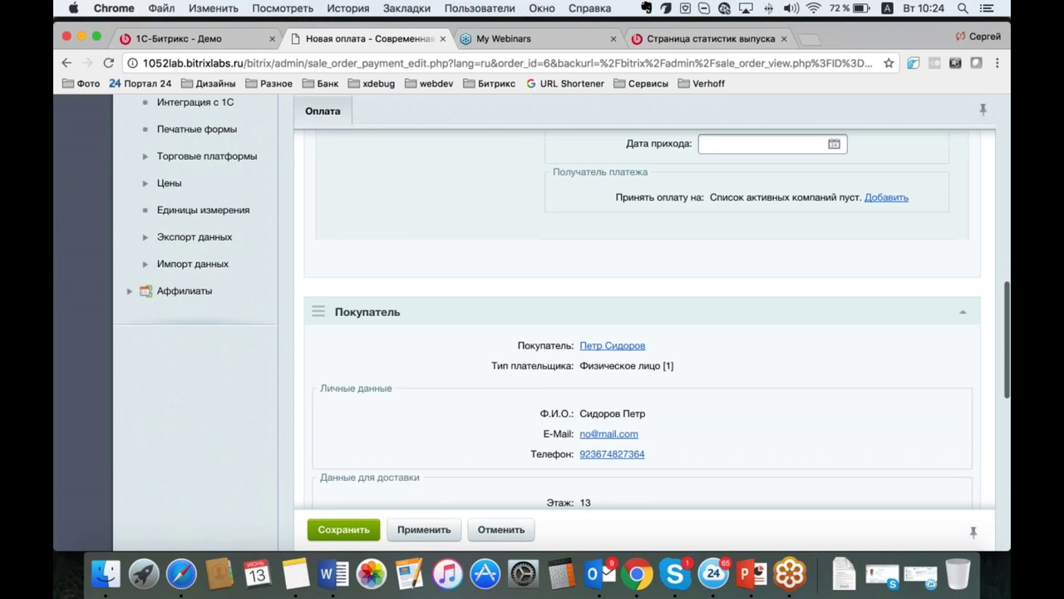
left_click(344, 529)
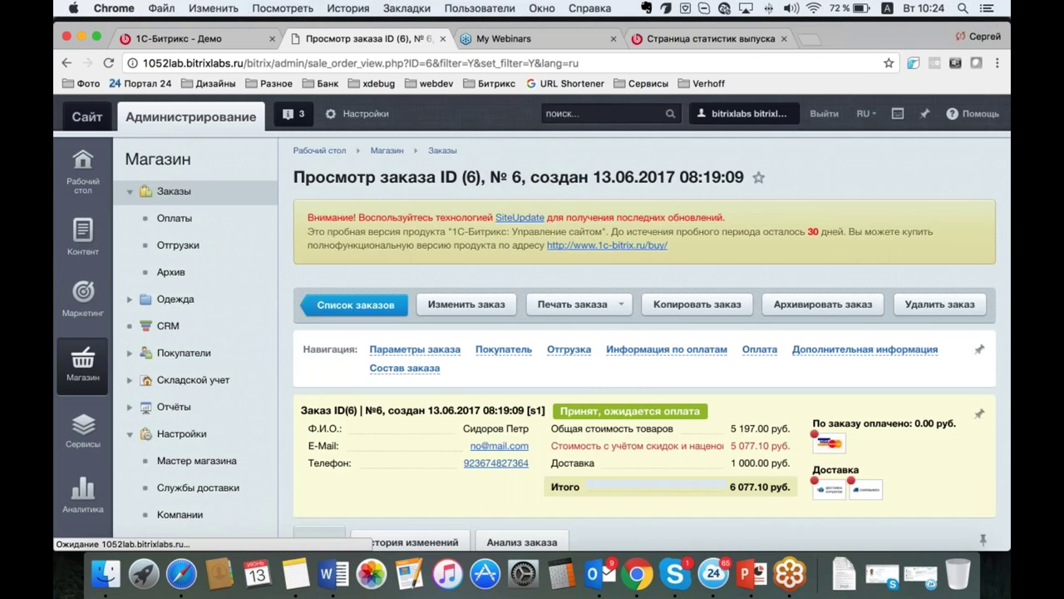
Add a second 3077.1 руб. payment to order №6 via [1] Наличные курьеру and save.
scroll(637, 333, "down", 10)
scroll(643, 341, "down", 10)
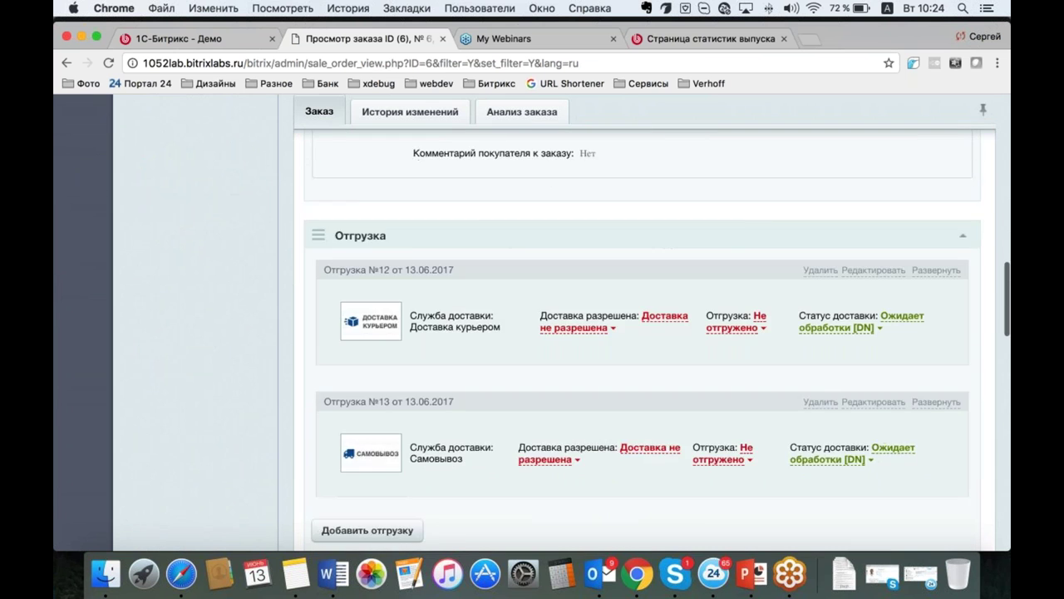
scroll(391, 340, "down", 5)
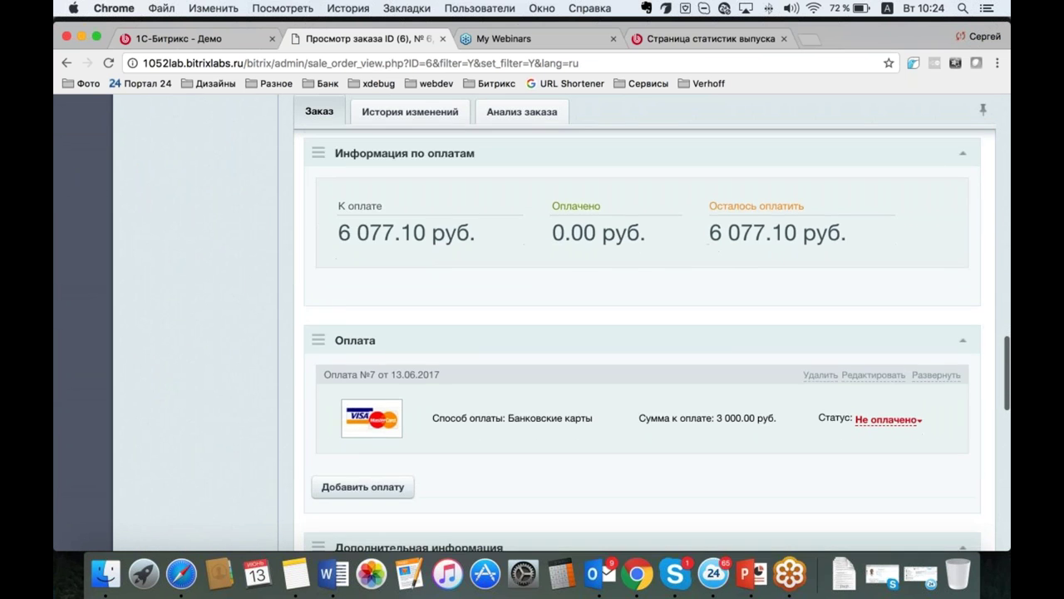
left_click(390, 340)
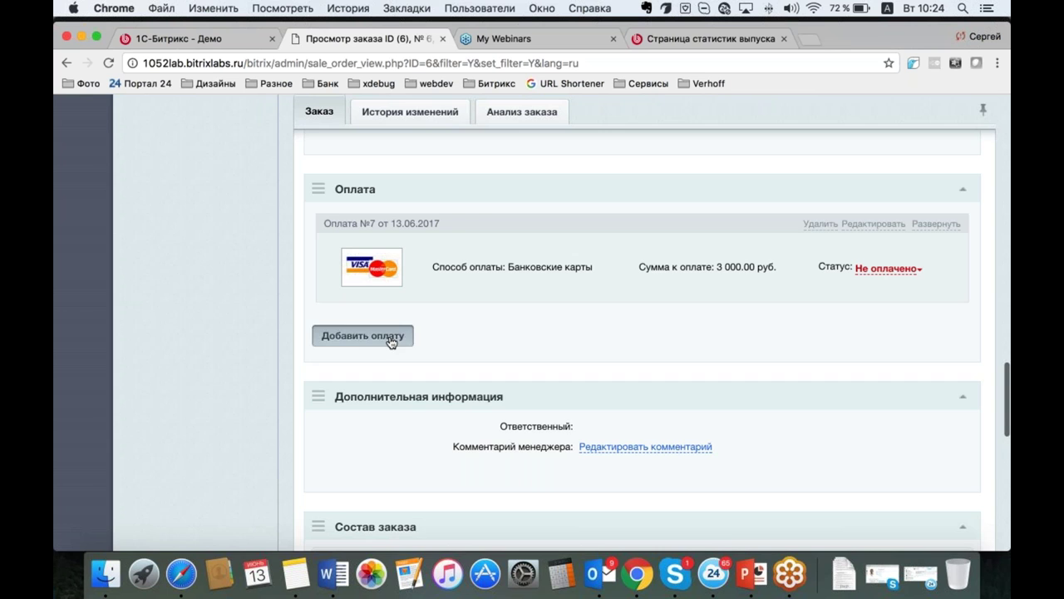
scroll(723, 334, "down", 8)
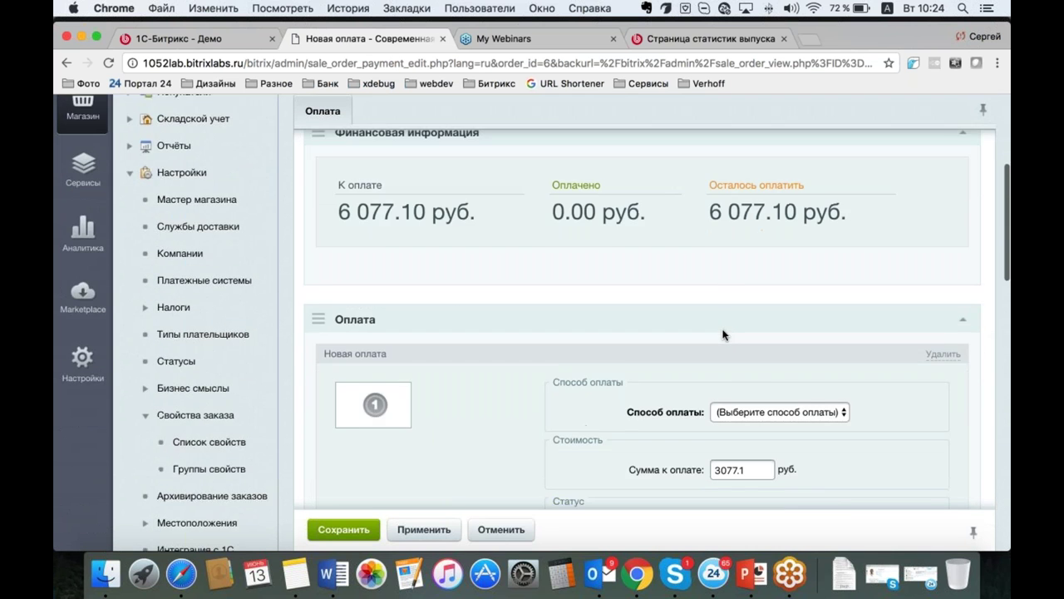
left_click_drag(752, 340, 690, 340)
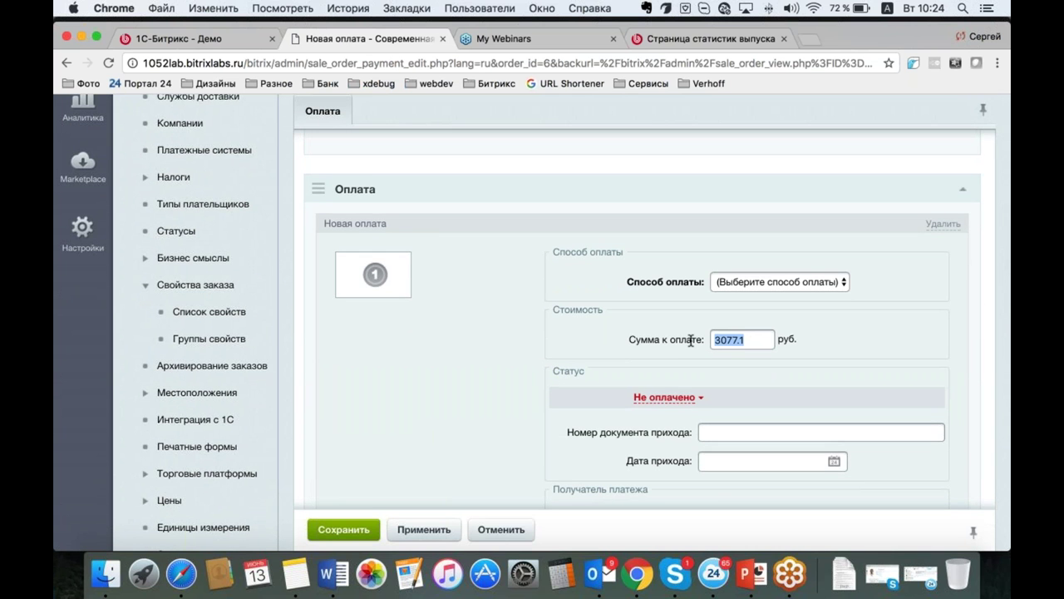
left_click(840, 288)
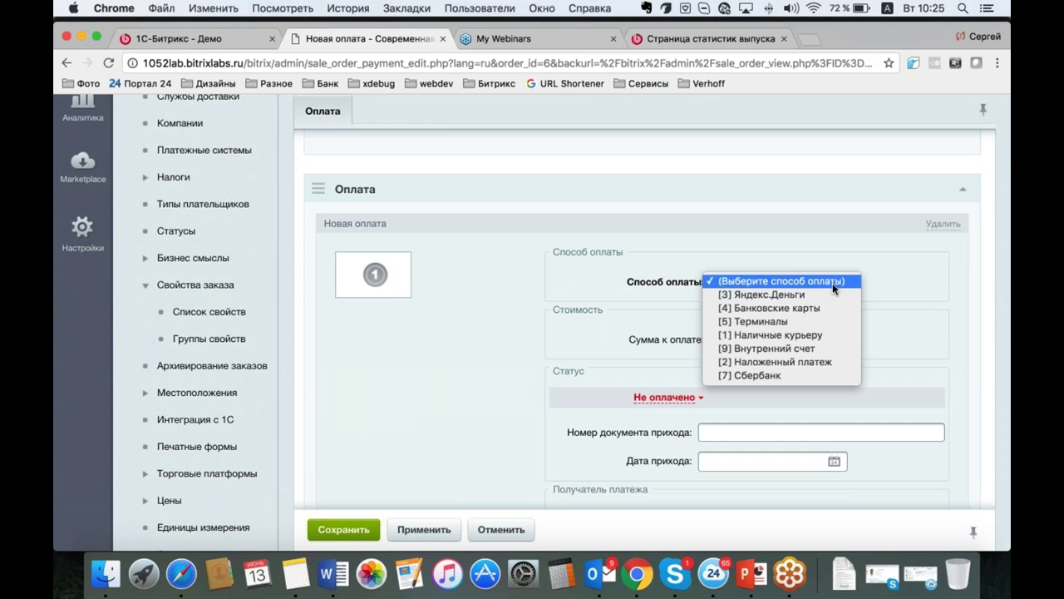
left_click(798, 335)
left_click(343, 529)
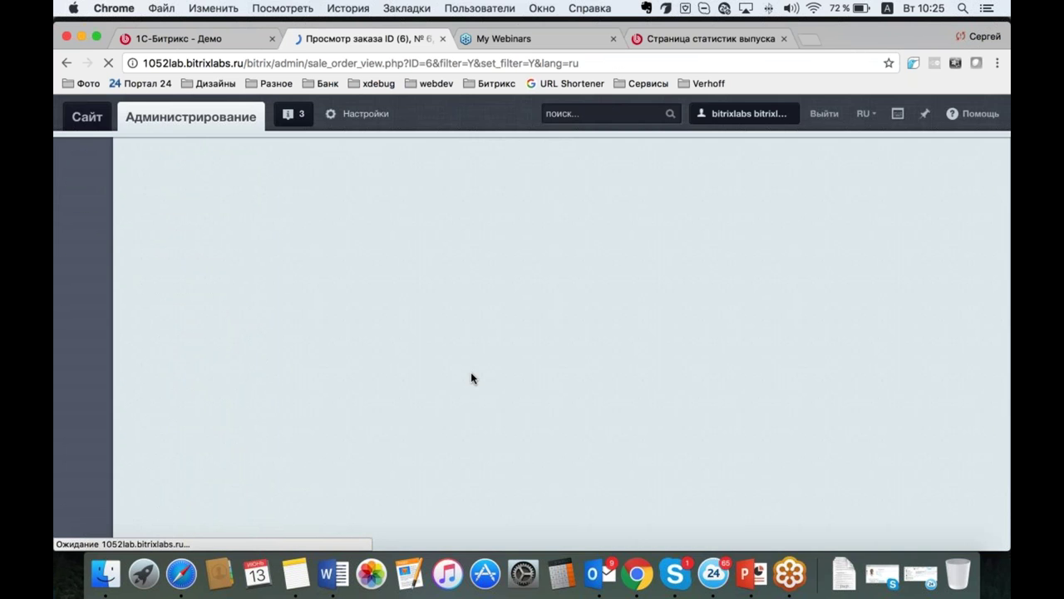
scroll(510, 360, "down", 9)
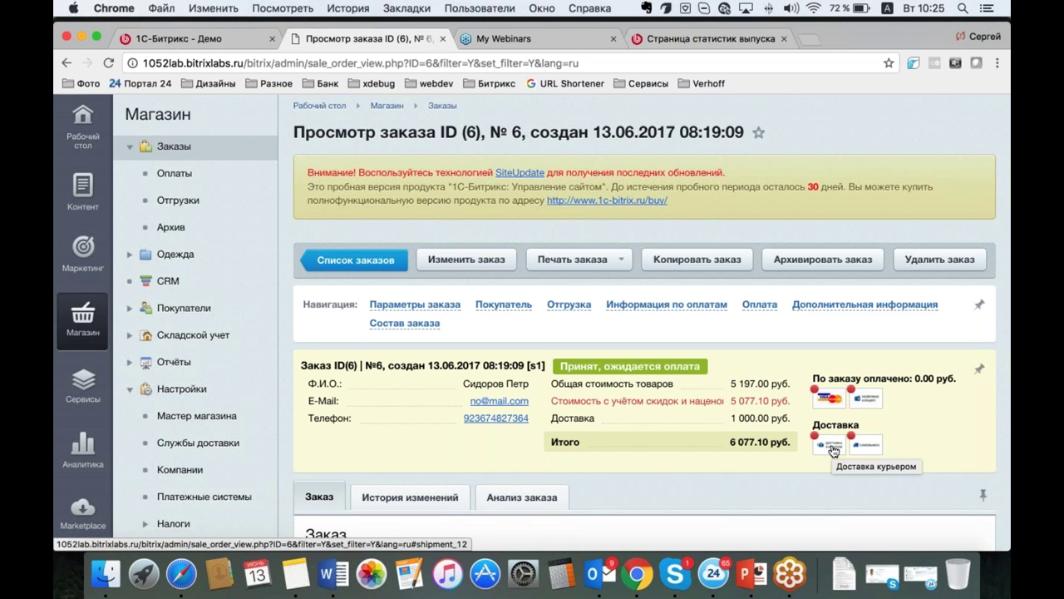
scroll(833, 451, "down", 1)
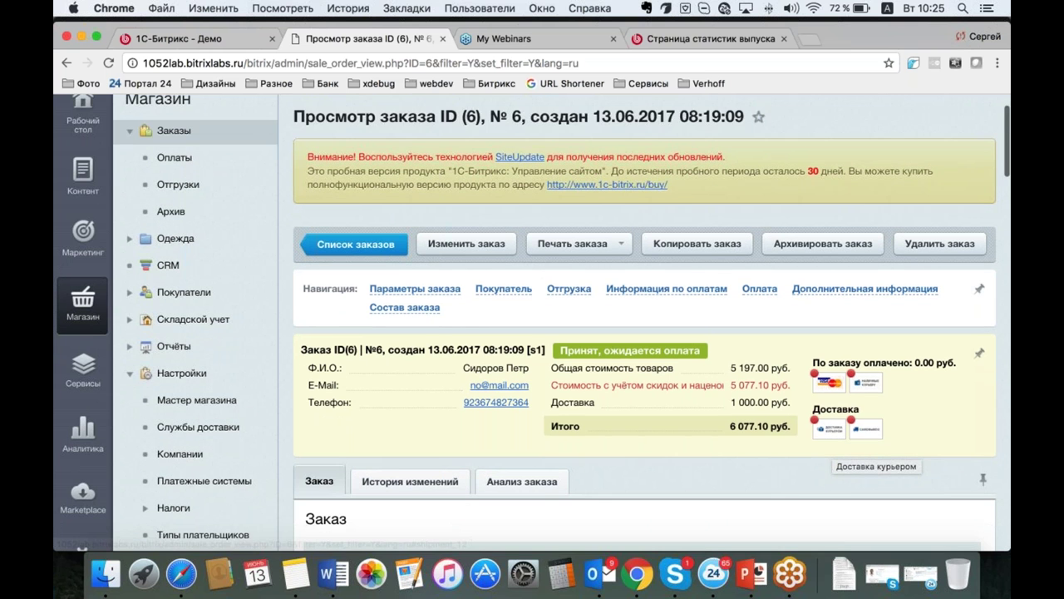
scroll(833, 451, "down", 3)
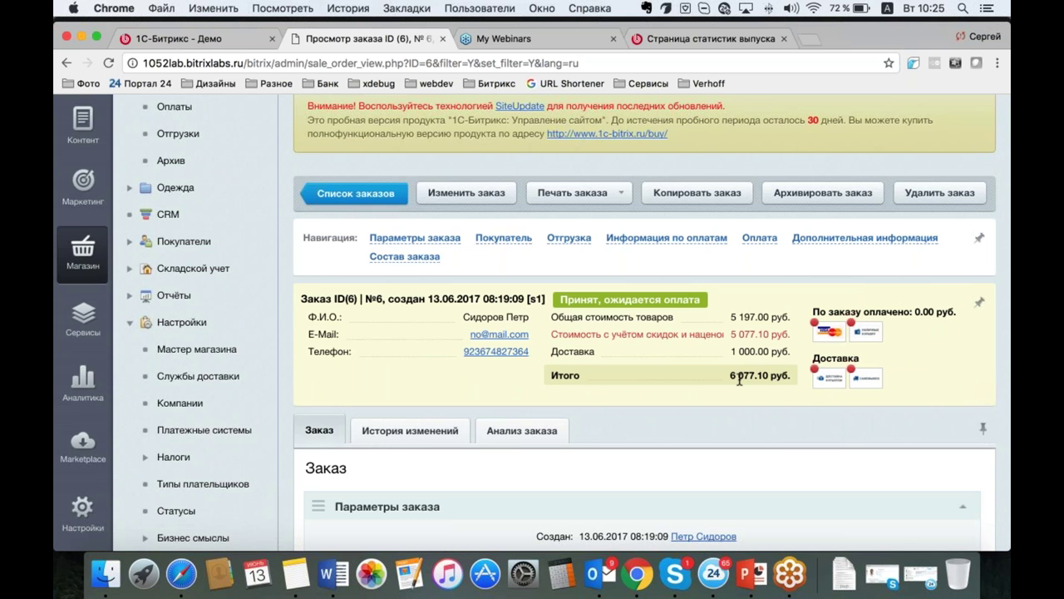
scroll(739, 379, "down", 15)
scroll(739, 379, "down", 8)
scroll(739, 379, "down", 1)
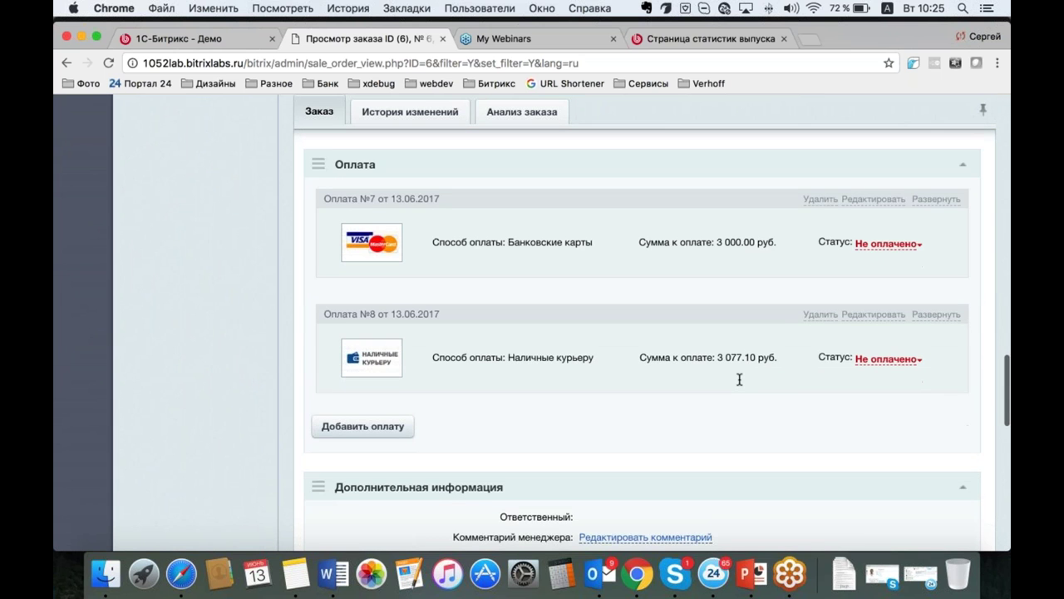
scroll(695, 360, "down", 7)
scroll(695, 360, "up", 2)
scroll(644, 350, "down", 2)
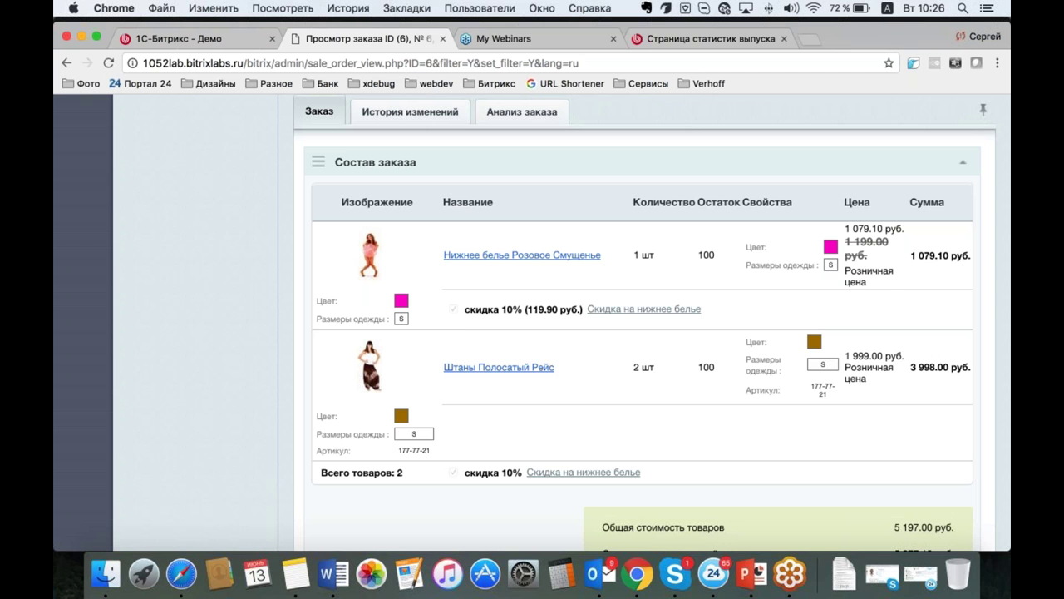
scroll(657, 341, "down", 1)
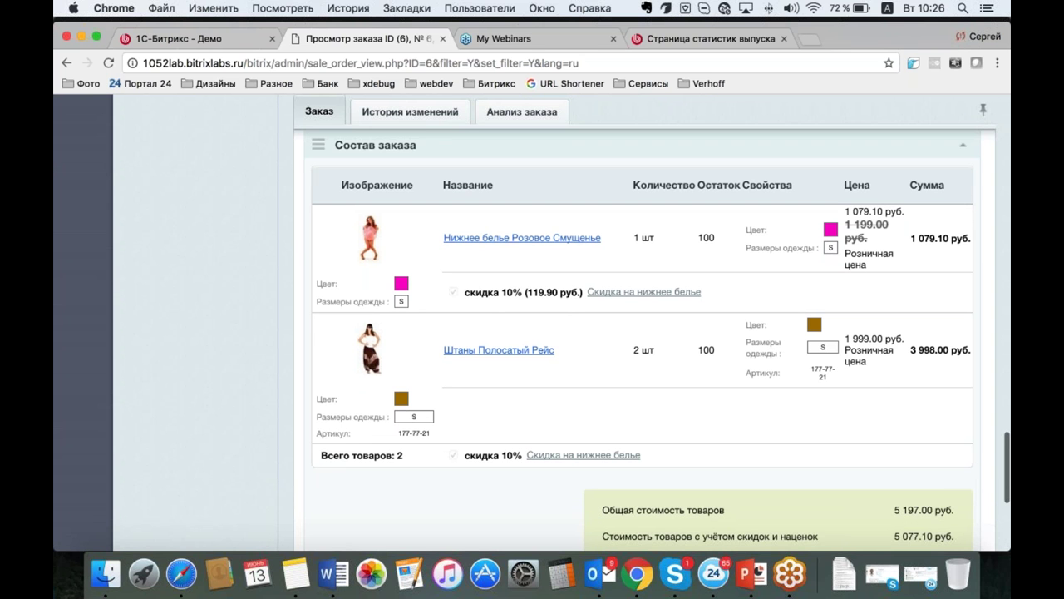
scroll(656, 333, "down", 6)
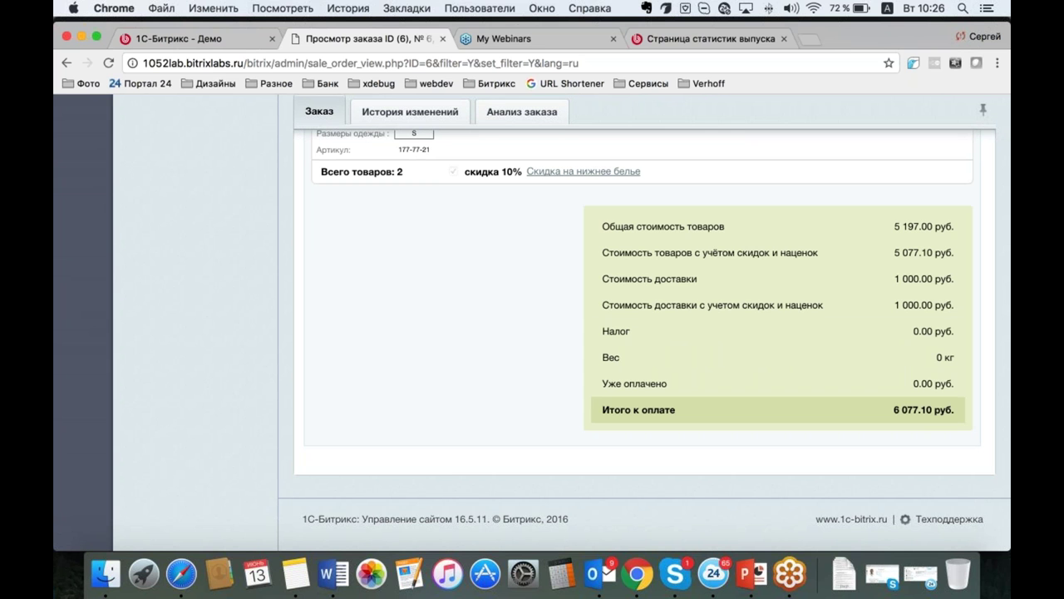
scroll(736, 312, "up", 1)
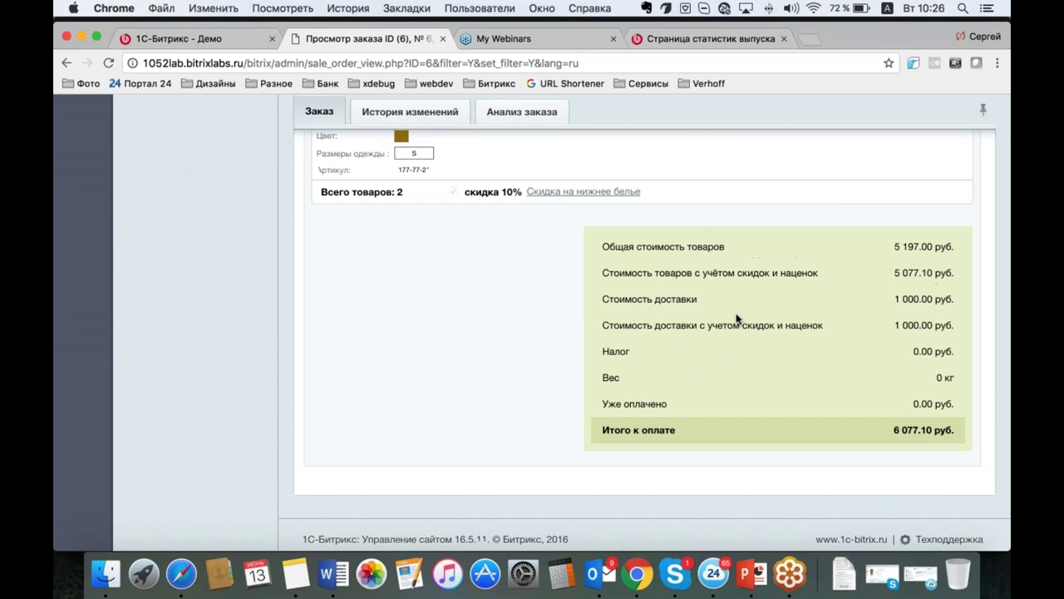
scroll(736, 313, "up", 15)
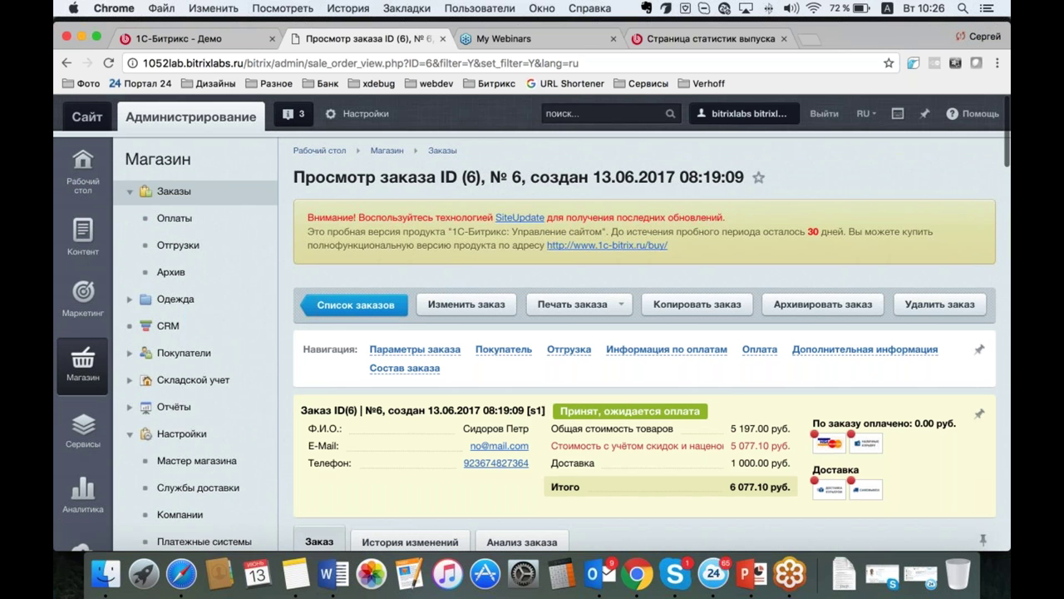
left_click(387, 313)
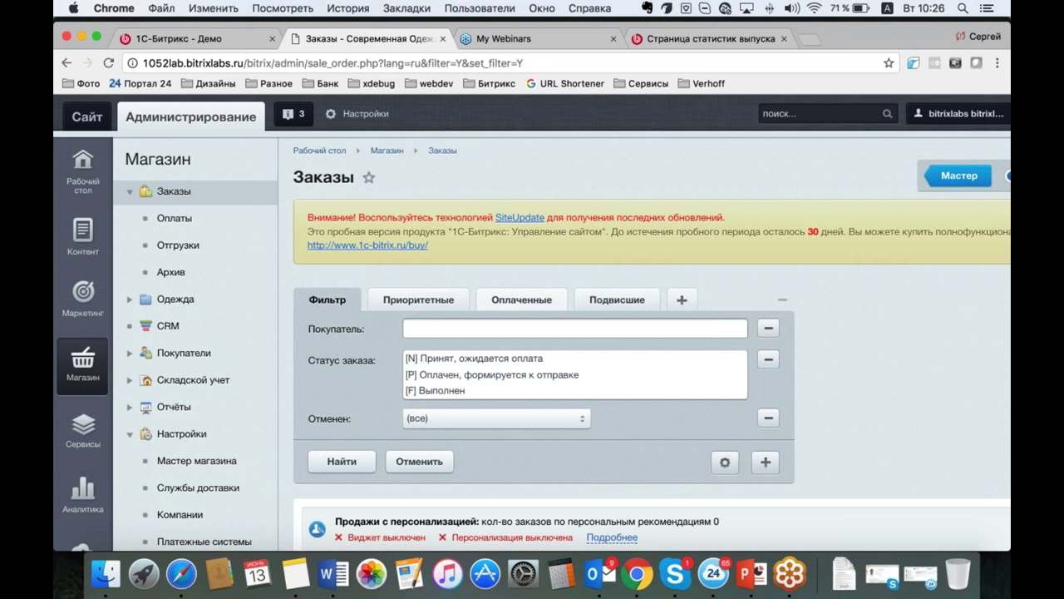
Scroll through the Заказы list to review order №6 at 6 077.10 руб., still unpaid.
scroll(831, 316, "down", 5)
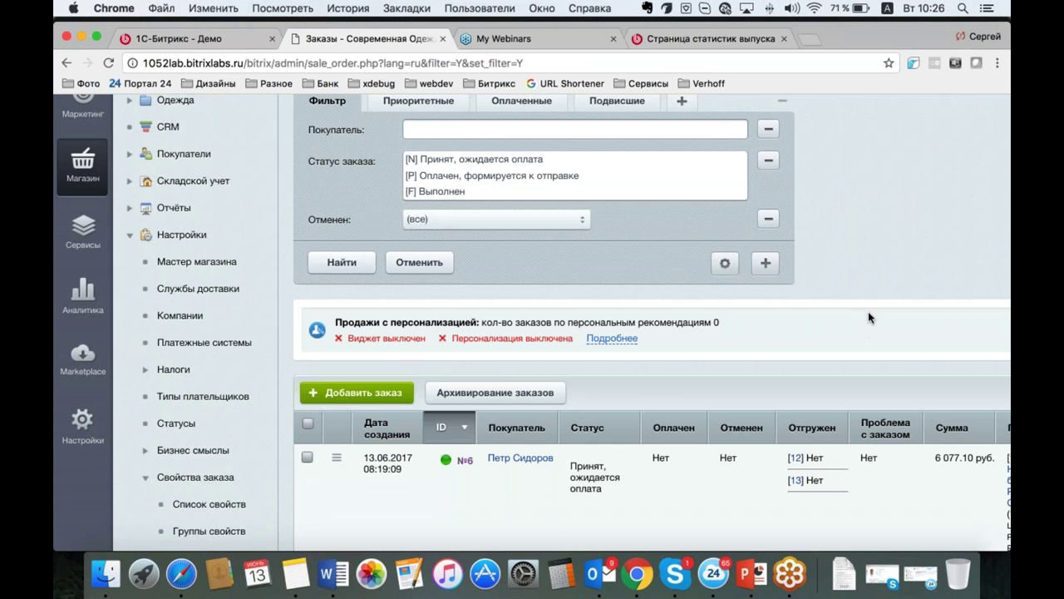
scroll(868, 312, "up", 4)
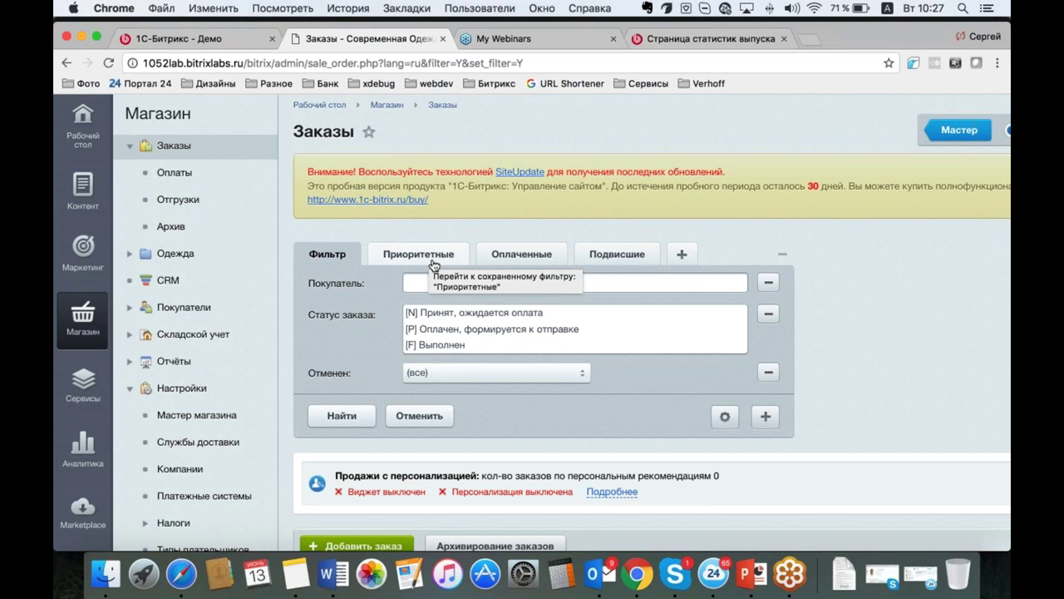
Apply the Приоритетные filter with the minimum order cost lowered from 10000 to 3000.
left_click(433, 265)
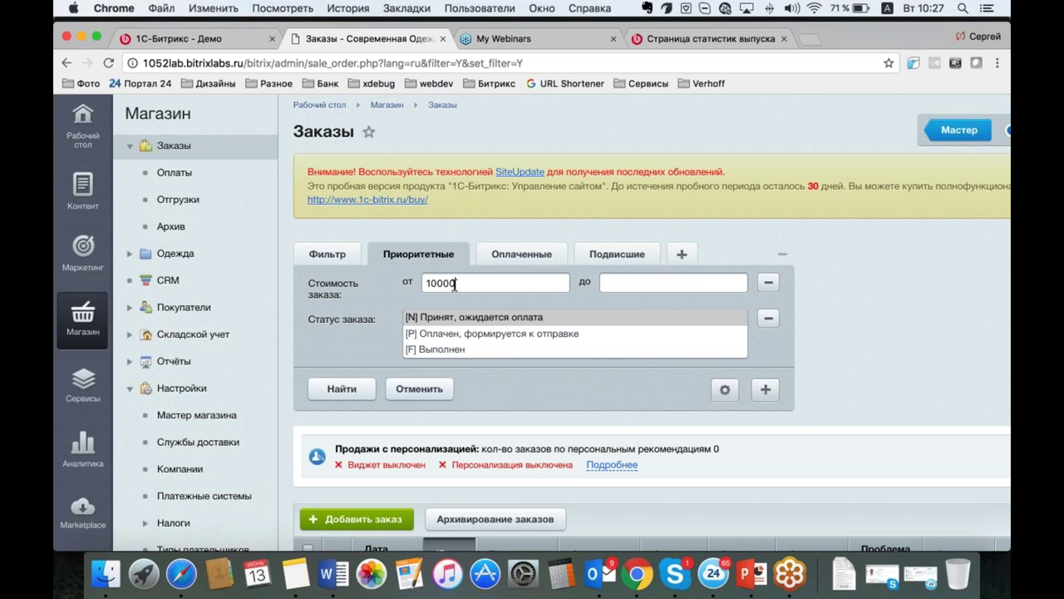
left_click_drag(454, 285, 406, 281)
type("3000")
left_click(349, 391)
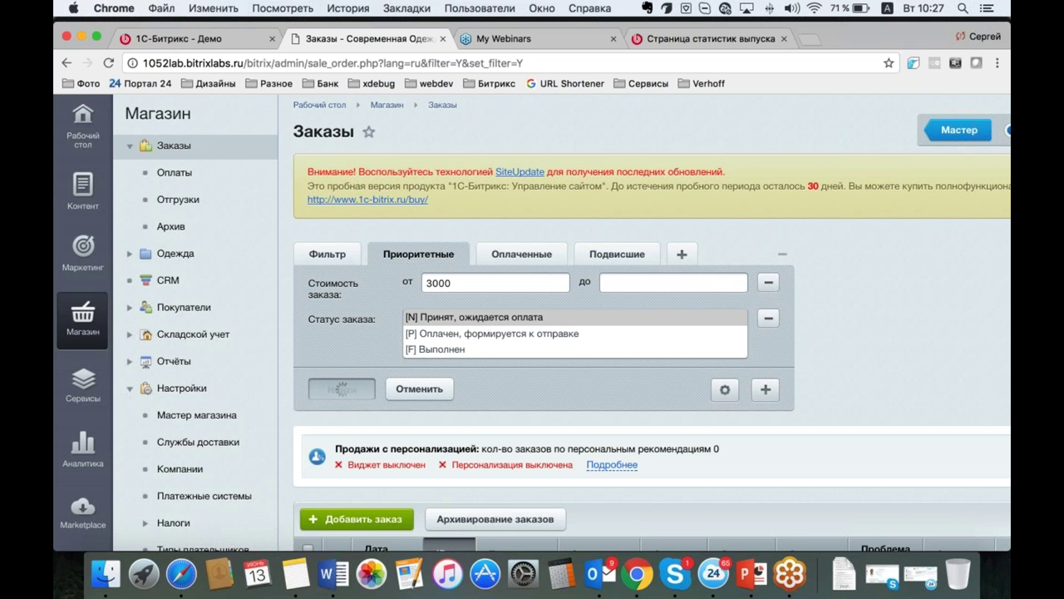
scroll(863, 371, "down", 5)
scroll(652, 333, "down", 5)
scroll(652, 333, "up", 8)
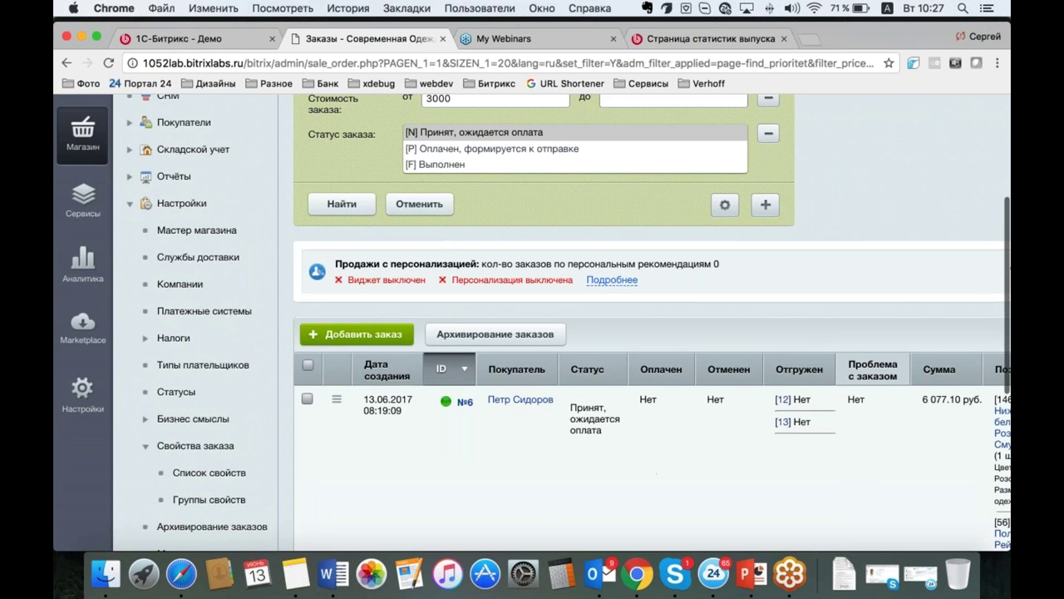
scroll(652, 332, "down", 1)
scroll(535, 321, "down", 1)
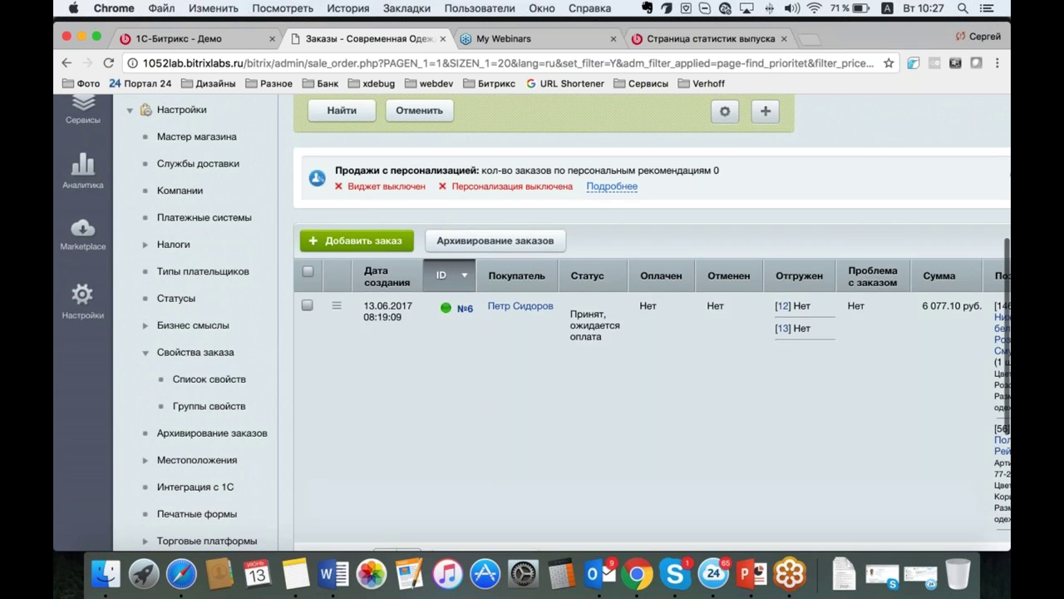
scroll(535, 322, "up", 5)
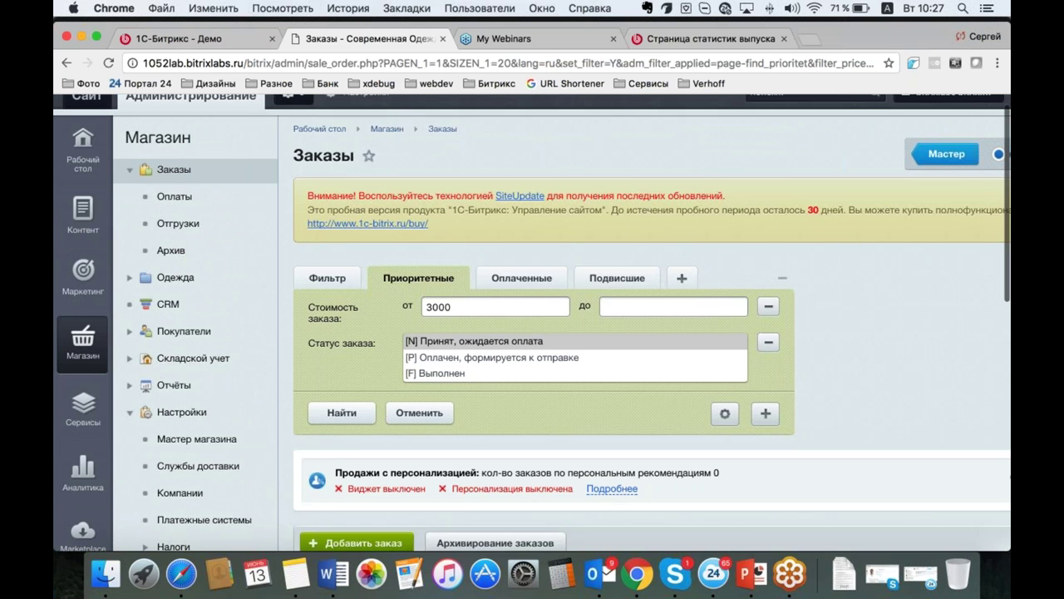
scroll(533, 322, "down", 5)
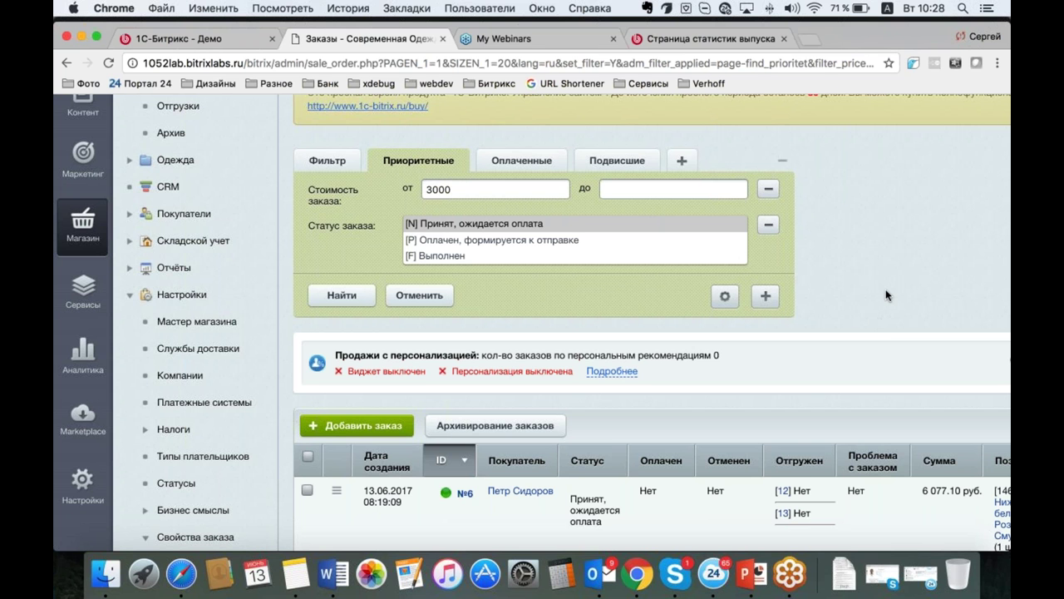
scroll(890, 292, "up", 1)
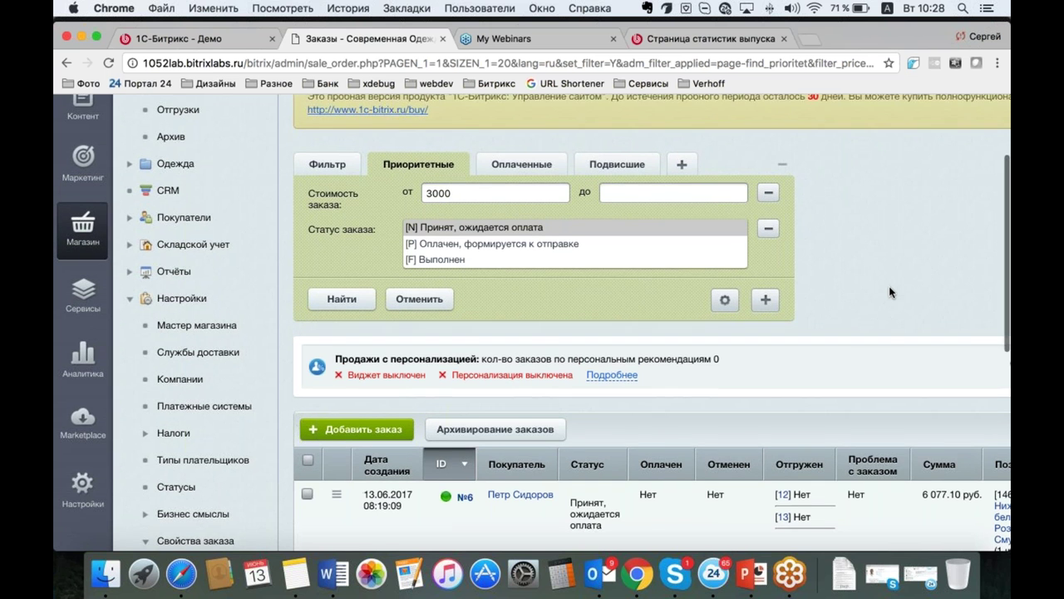
scroll(887, 288, "up", 2)
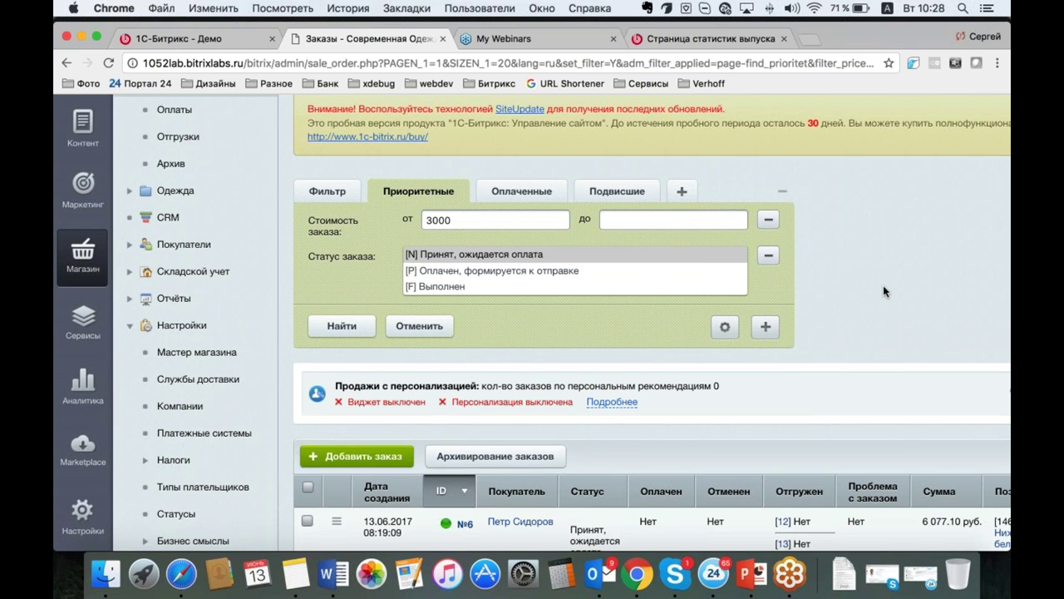
Run the Оплаченные filter, review the paid orders, then switch to the Подвисшие preset.
left_click(530, 197)
left_click(369, 294)
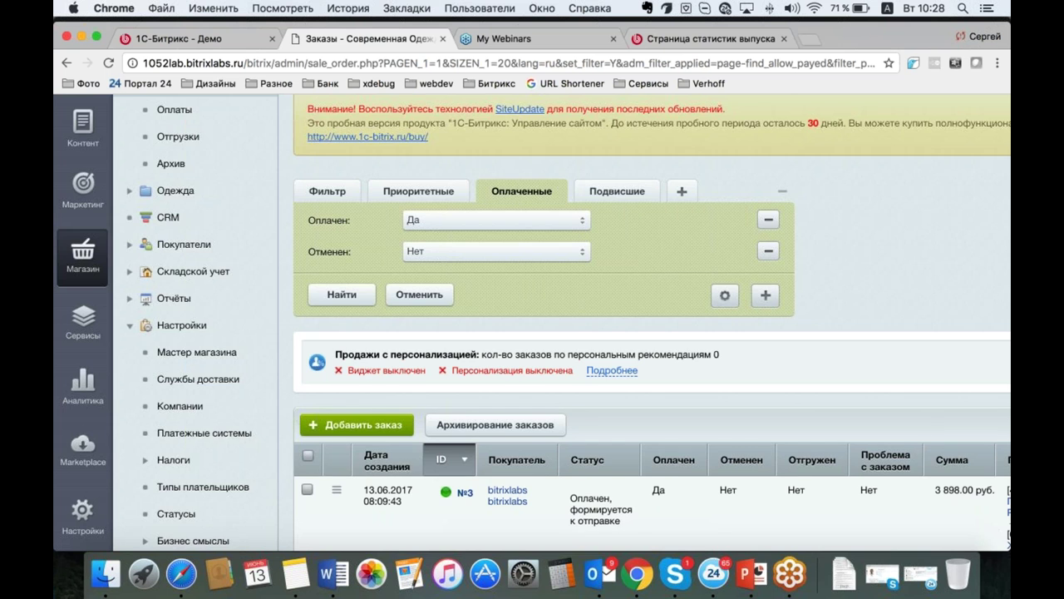
scroll(854, 297, "down", 10)
scroll(830, 288, "down", 1)
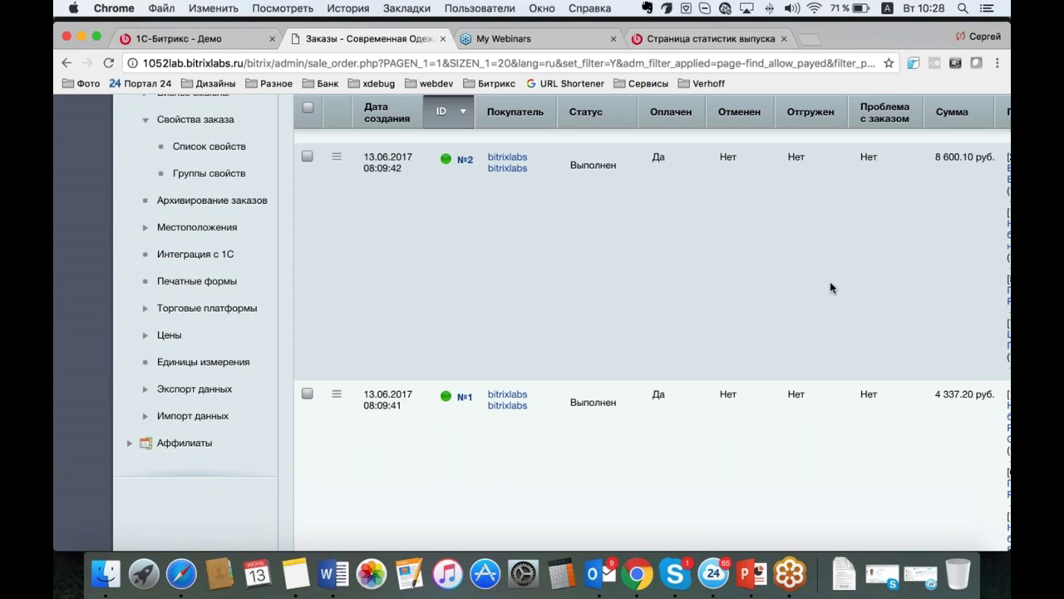
scroll(830, 288, "down", 1)
scroll(830, 288, "down", 4)
scroll(830, 288, "up", 15)
left_click(611, 301)
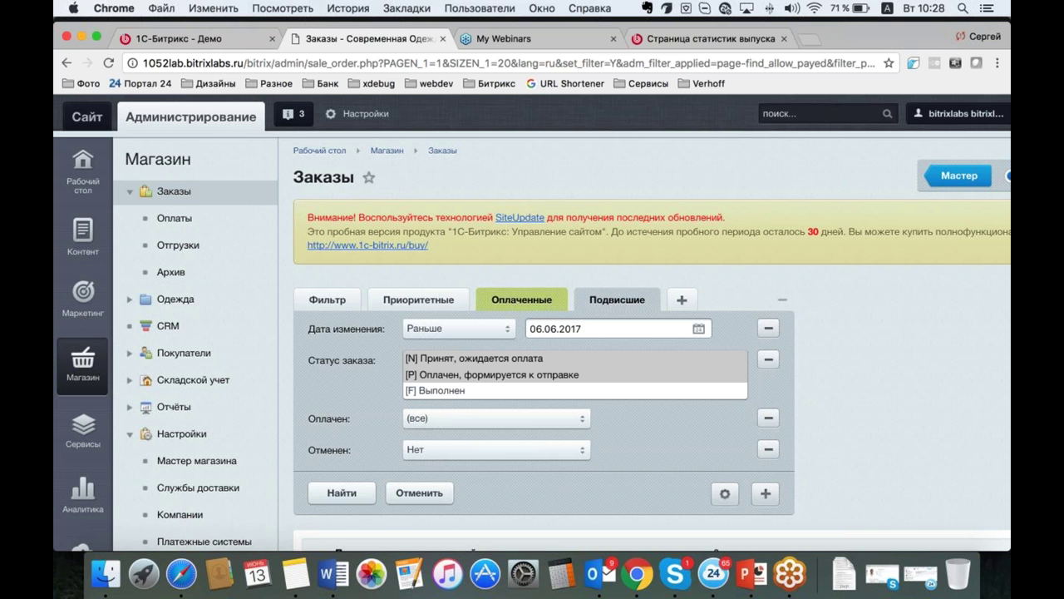
Run Подвисшие with only the awaiting-payment status and change date 08.06.2017.
left_click(504, 358)
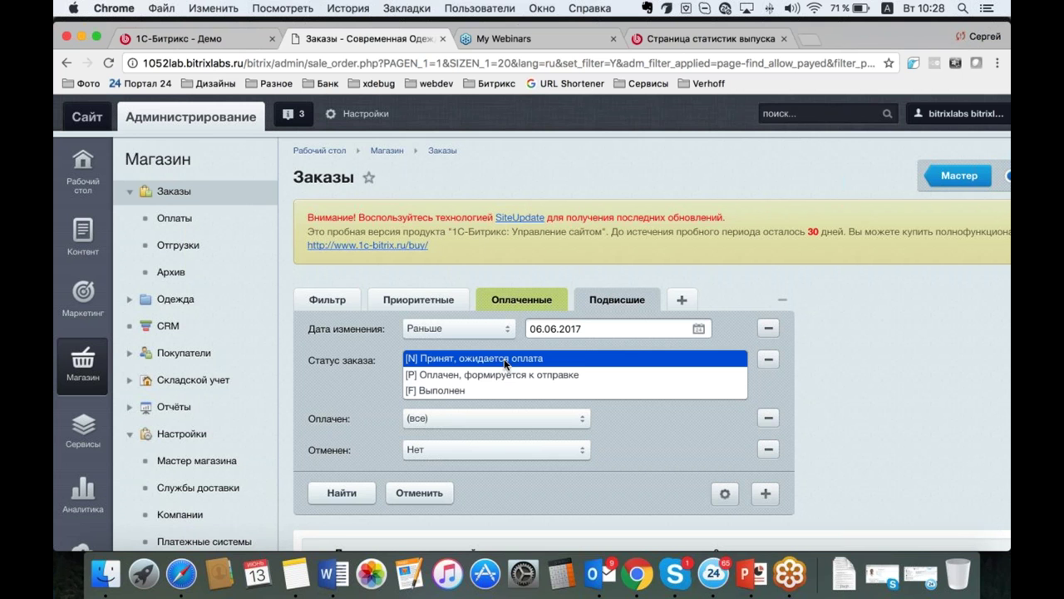
left_click(697, 329)
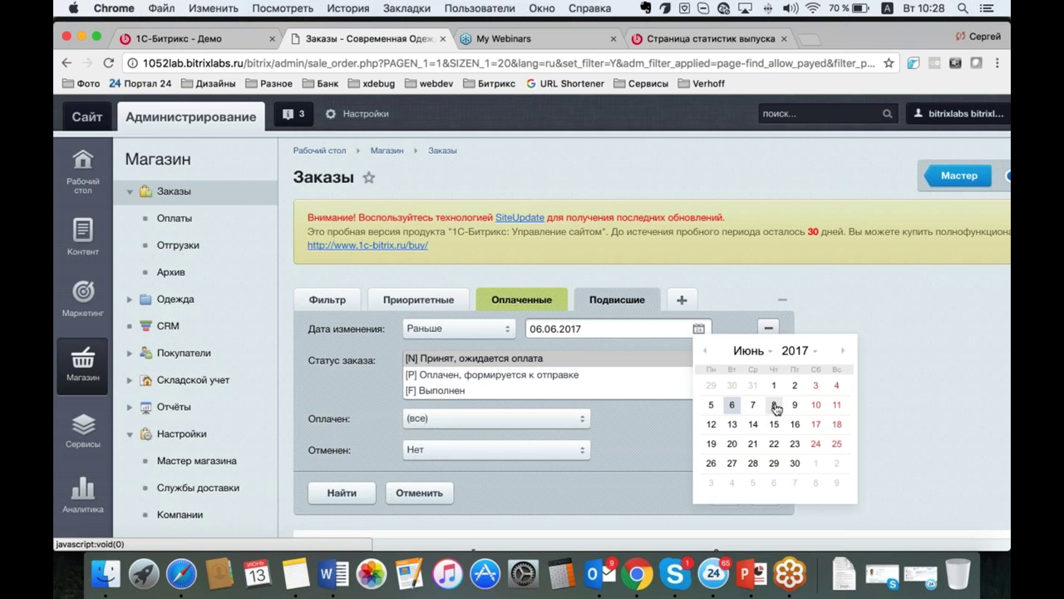
left_click(775, 407)
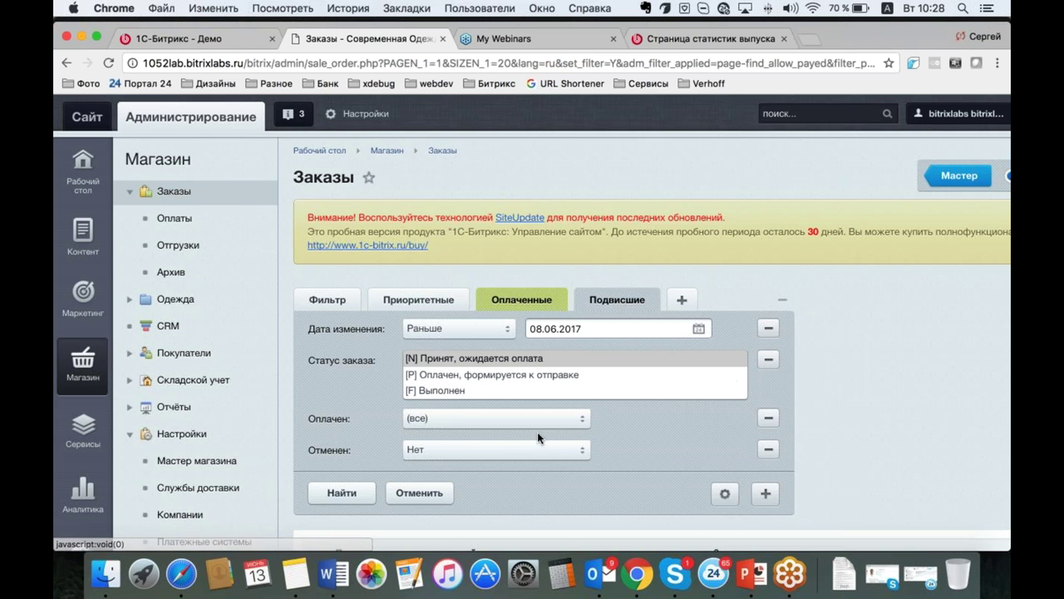
left_click(342, 492)
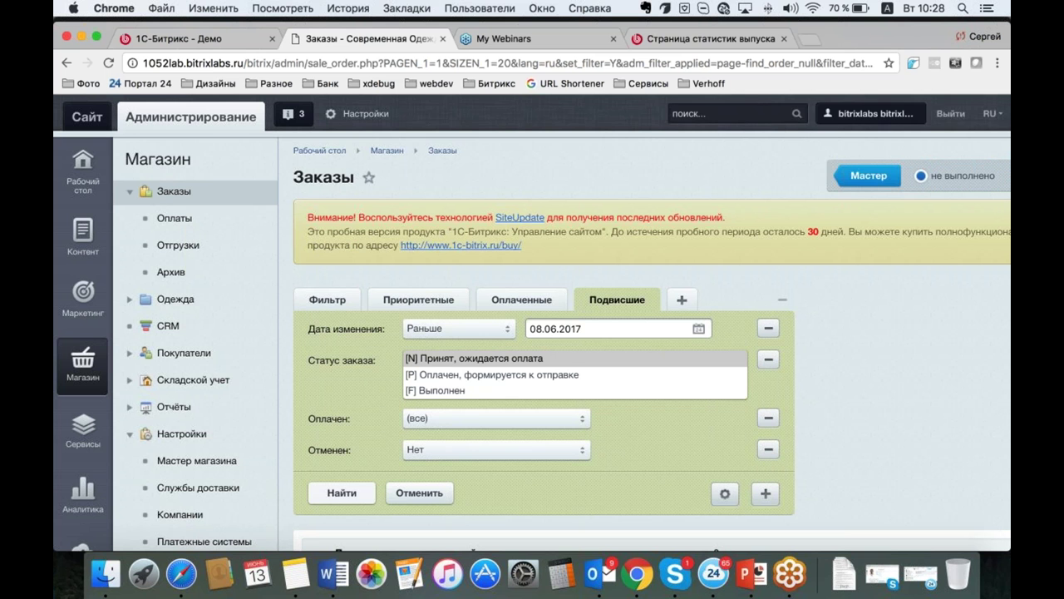
scroll(843, 401, "down", 3)
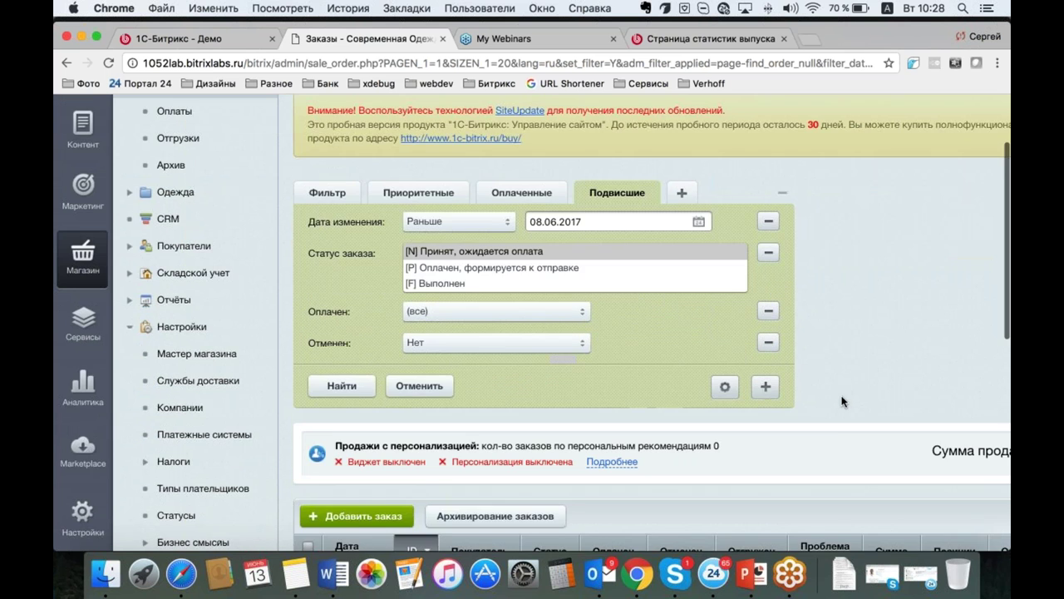
scroll(842, 402, "down", 2)
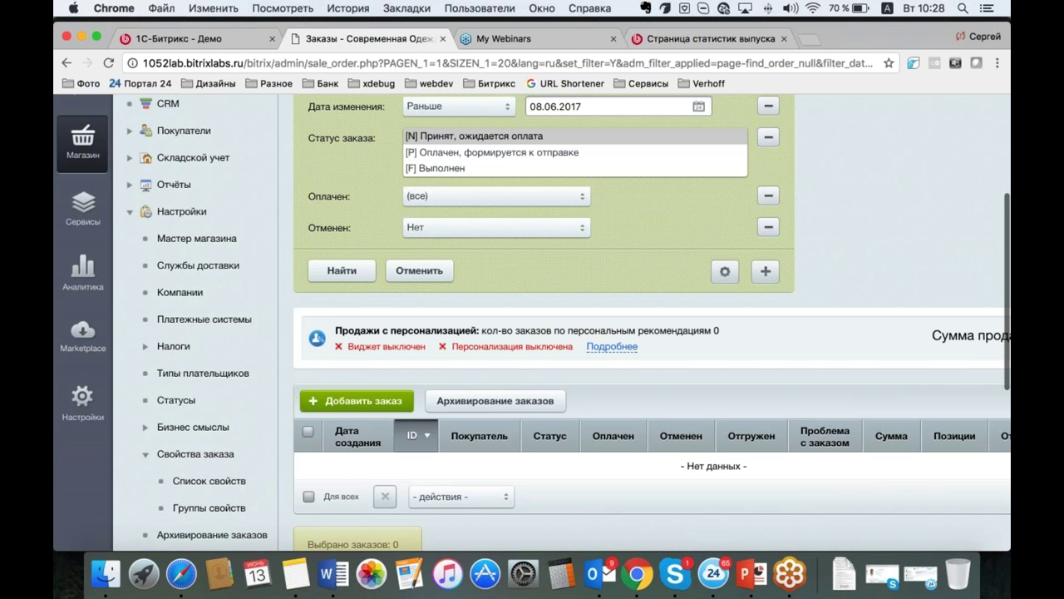
Add the paid-awaiting-shipment status [P] to the Подвисшие filter and reapply it.
key("super+a")
scroll(861, 177, "up", 1)
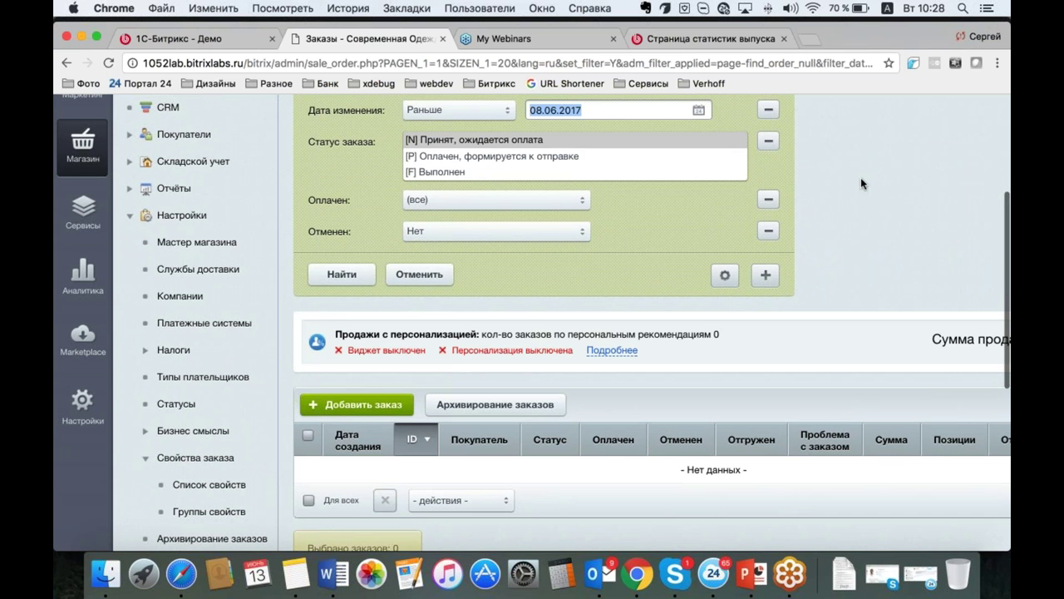
scroll(857, 195, "down", 1)
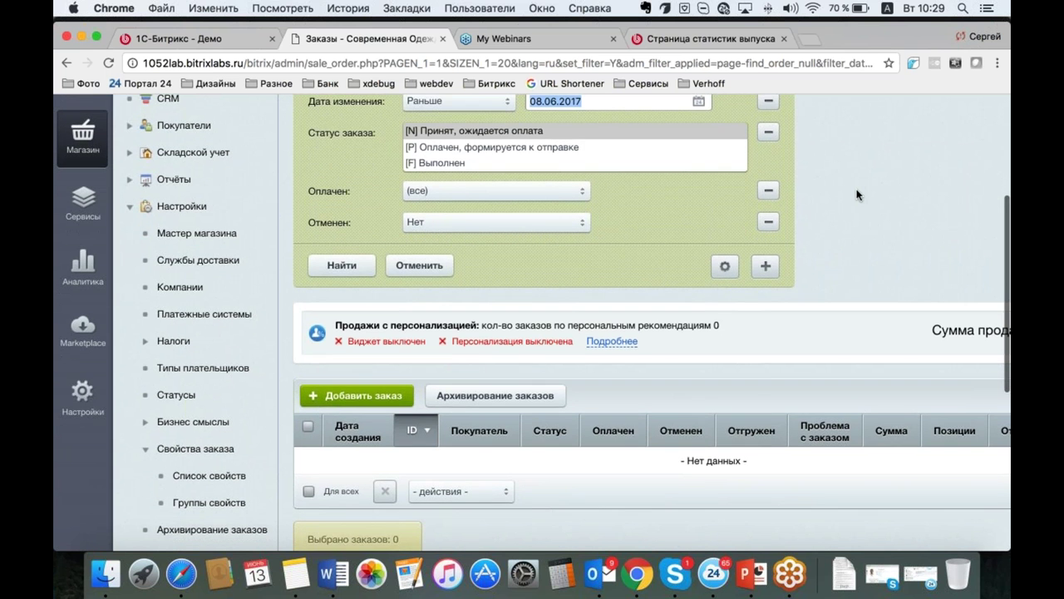
scroll(857, 195, "down", 4)
scroll(857, 195, "up", 4)
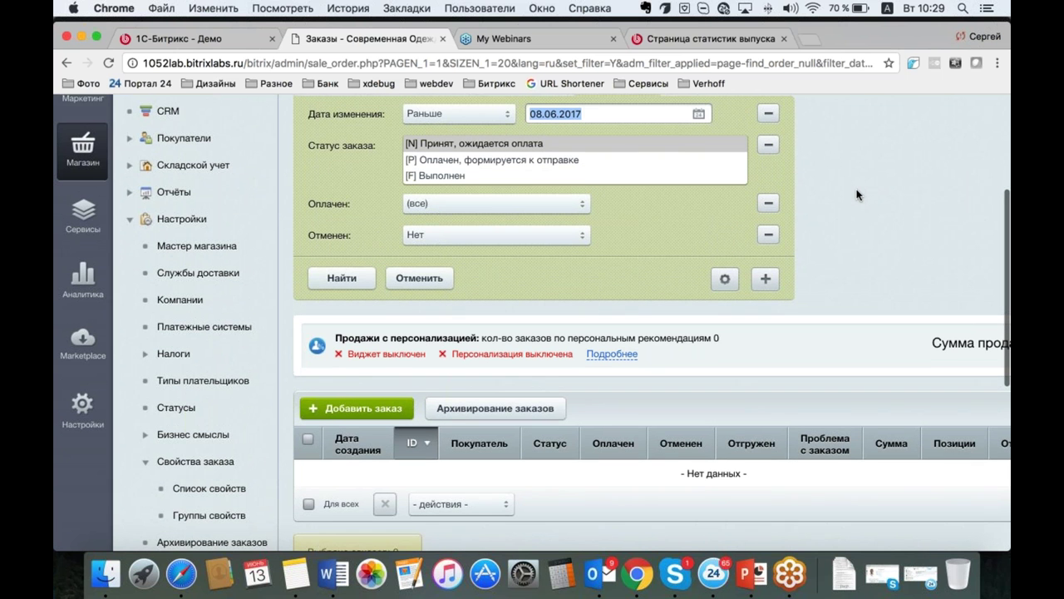
left_click(464, 162, "super")
left_click(342, 280)
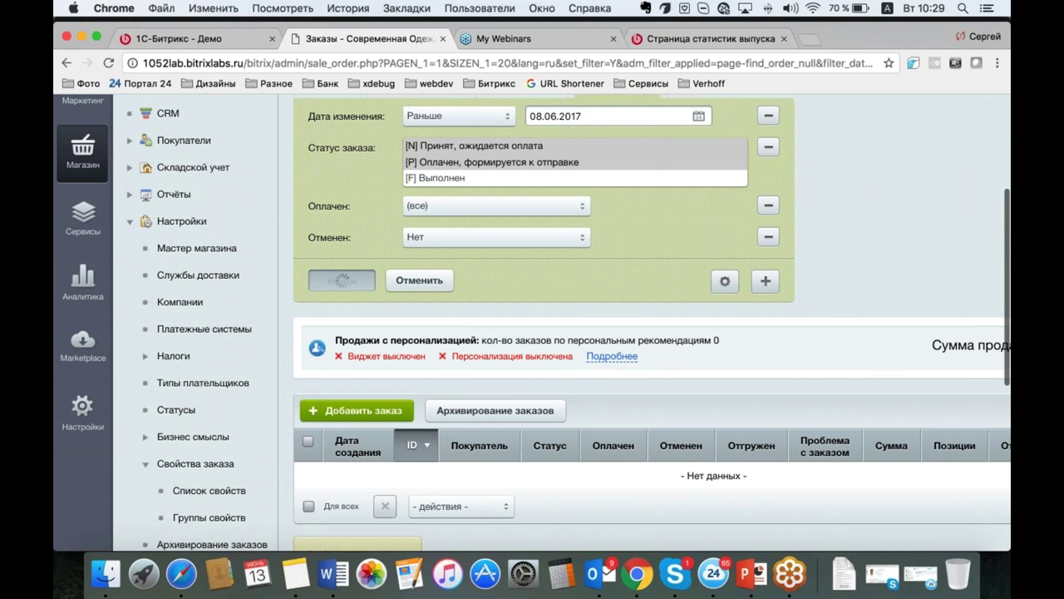
Run an order search with the general Фильтр conditions.
scroll(591, 295, "up", 3)
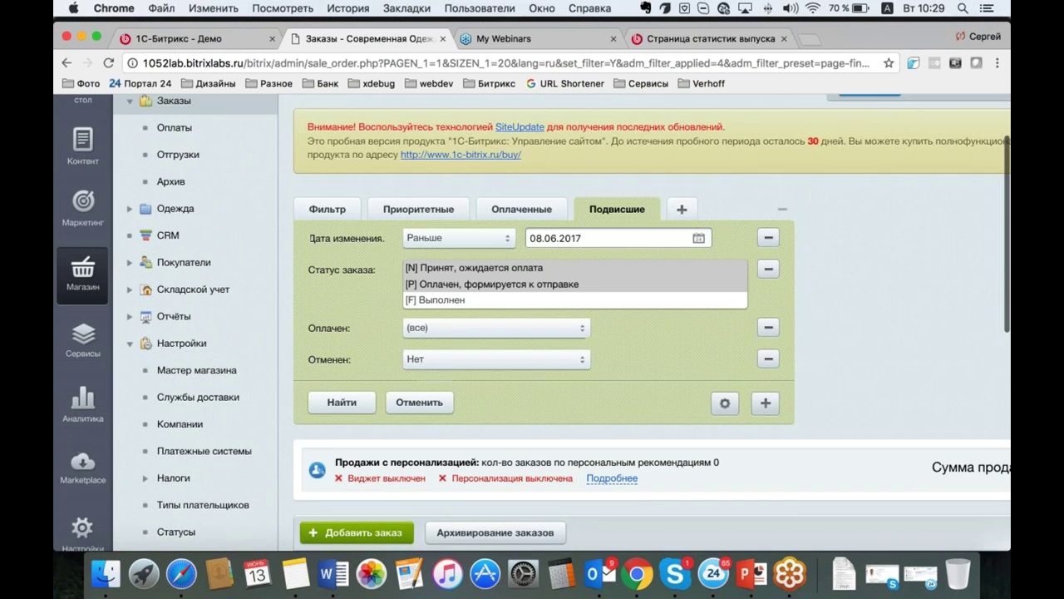
left_click(336, 214)
scroll(349, 281, "down", 6)
scroll(350, 275, "up", 7)
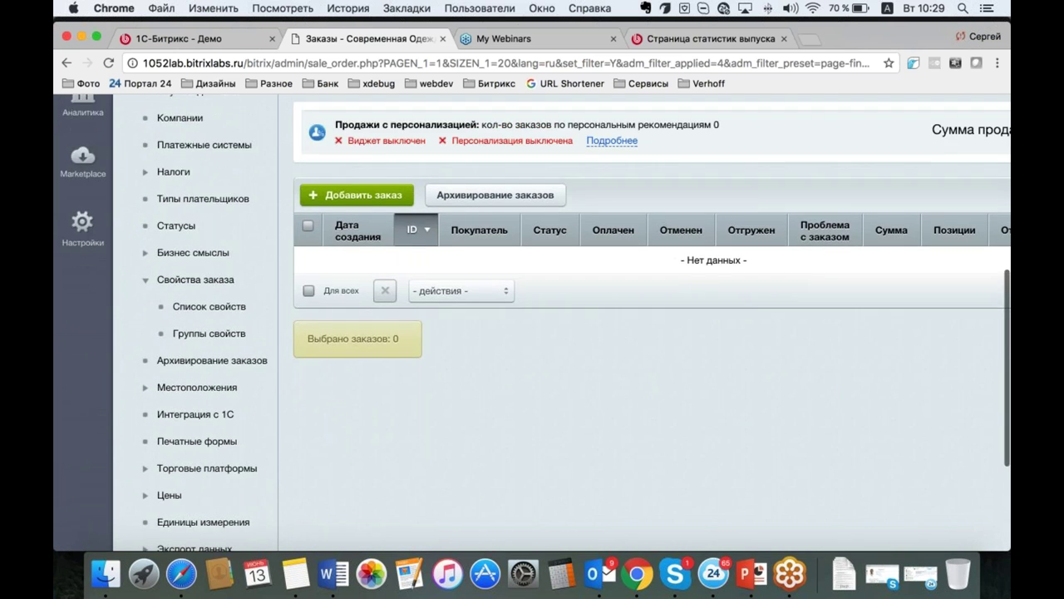
left_click(341, 333)
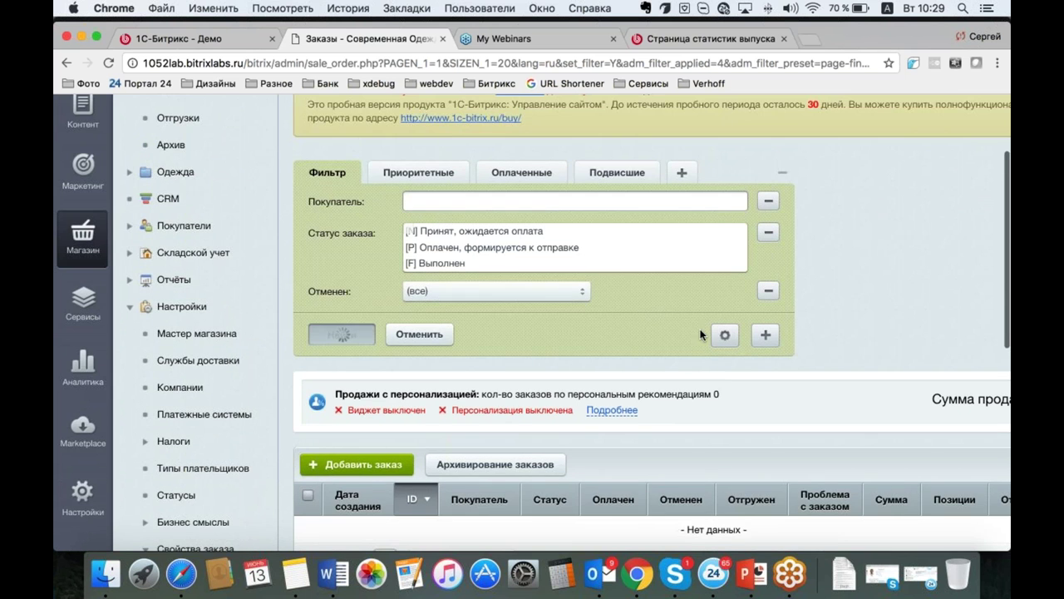
Apply the Подвисшие filter with the change date set to 15.06.2017.
scroll(690, 340, "down", 4)
scroll(699, 330, "down", 3)
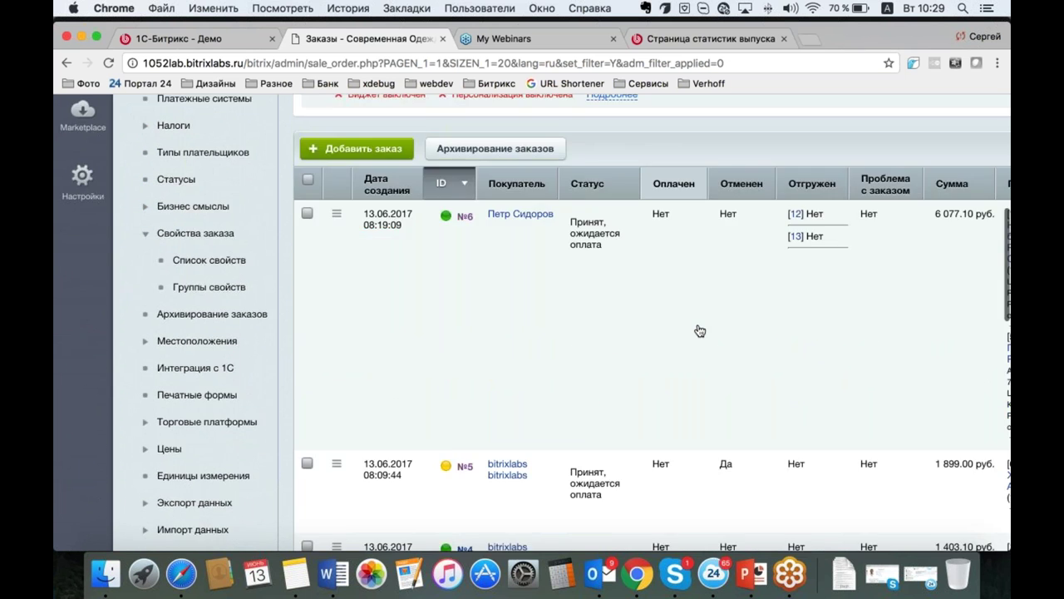
scroll(699, 330, "up", 6)
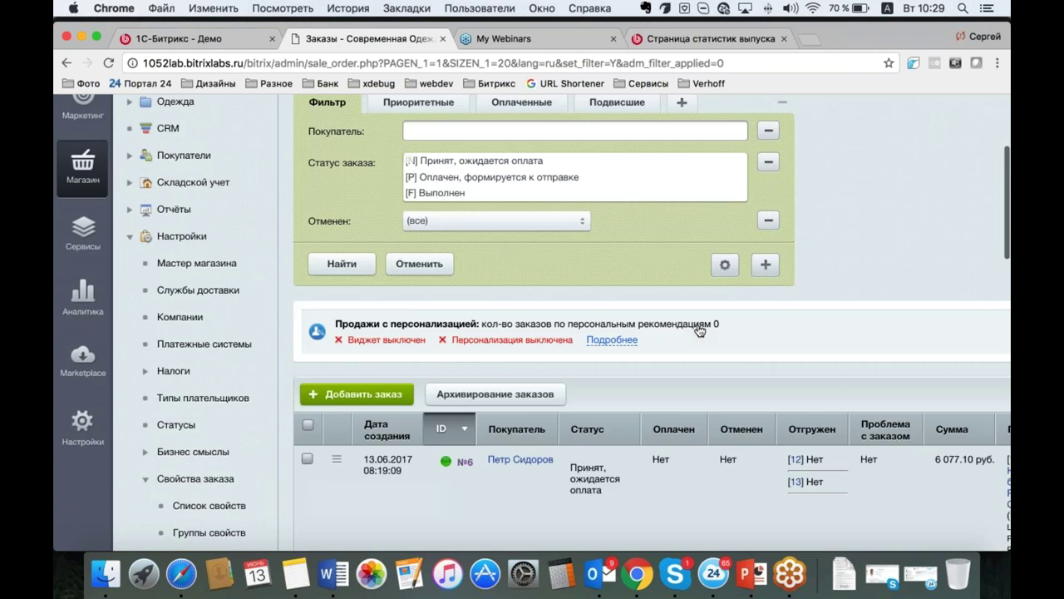
left_click(642, 211)
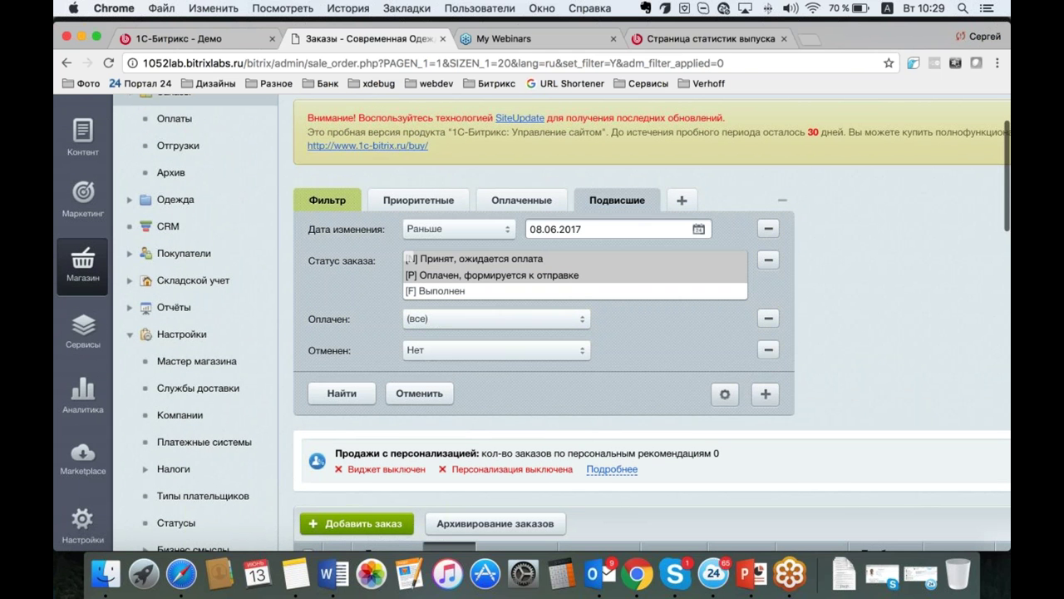
left_click(698, 229)
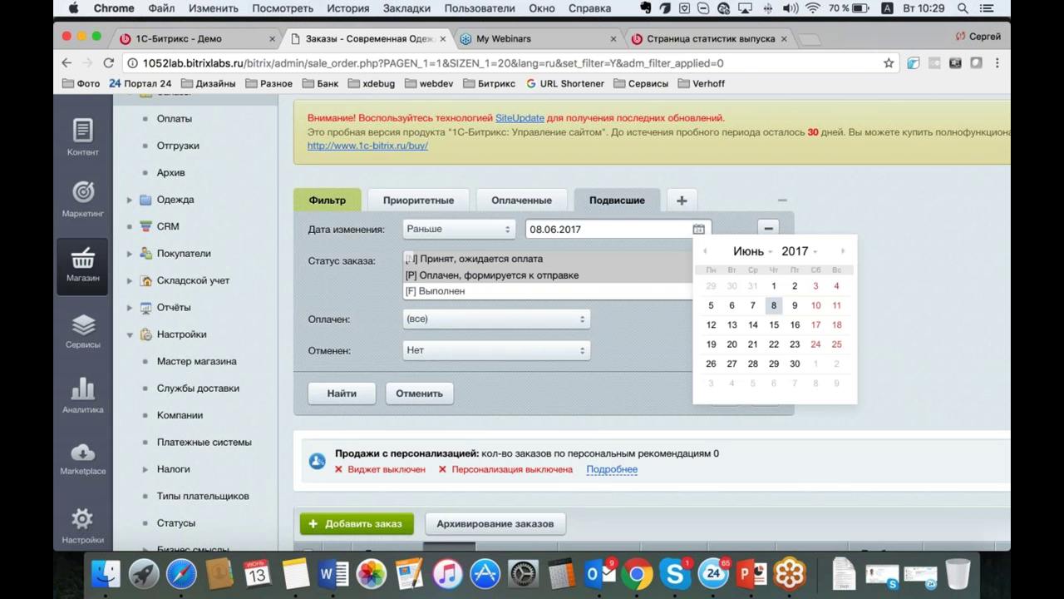
left_click(774, 324)
left_click(356, 397)
scroll(871, 329, "down", 2)
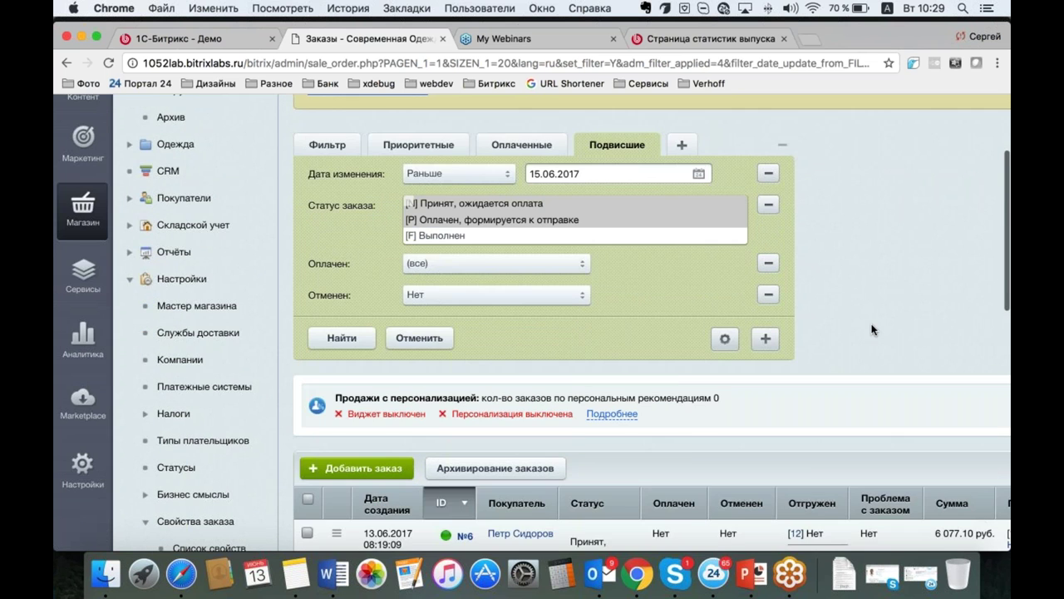
scroll(871, 329, "down", 6)
scroll(872, 329, "down", 5)
scroll(872, 329, "up", 4)
scroll(872, 329, "up", 8)
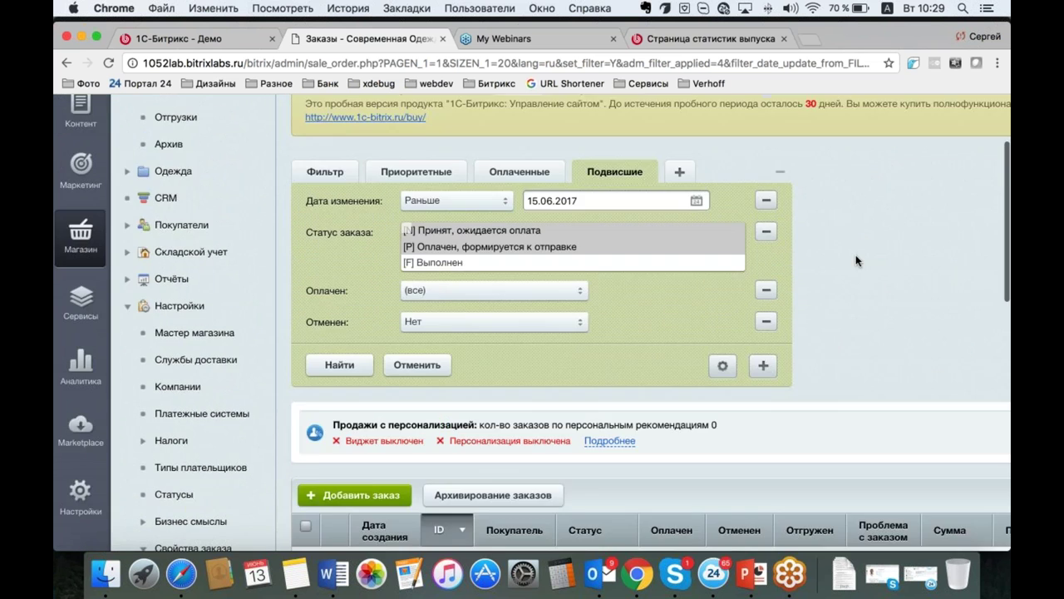
scroll(855, 255, "up", 2)
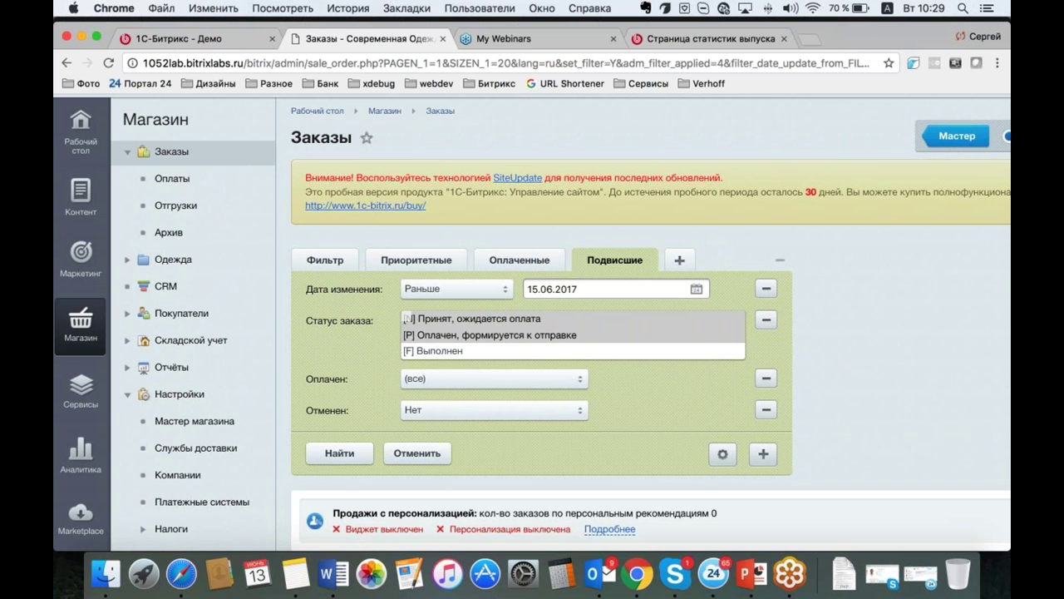
Save the current filter as a new preset named 'Веселенькие'.
left_click(680, 264)
key("BackSpace")
key("BackSpace")
key("BackSpace")
key("BackSpace")
key("BackSpace")
key("BackSpace")
key("BackSpace")
key("BackSpace")
key("BackSpace")
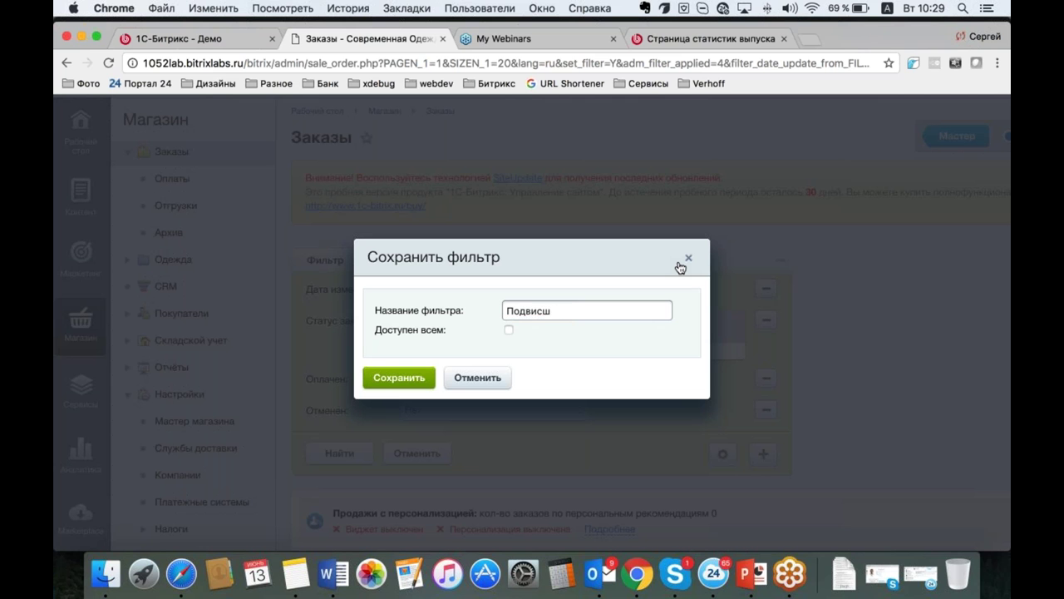
type("Оп")
key("BackSpace")
key("BackSpace")
type("Веселенькие")
left_click(405, 381)
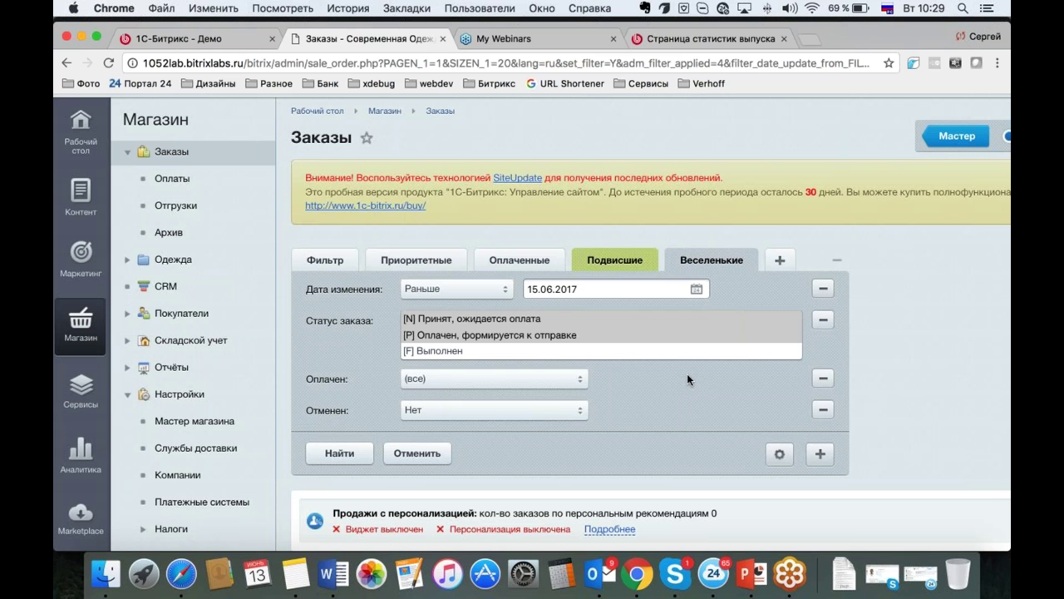
Browse the list of available filter conditions for the product code field.
left_click(820, 456)
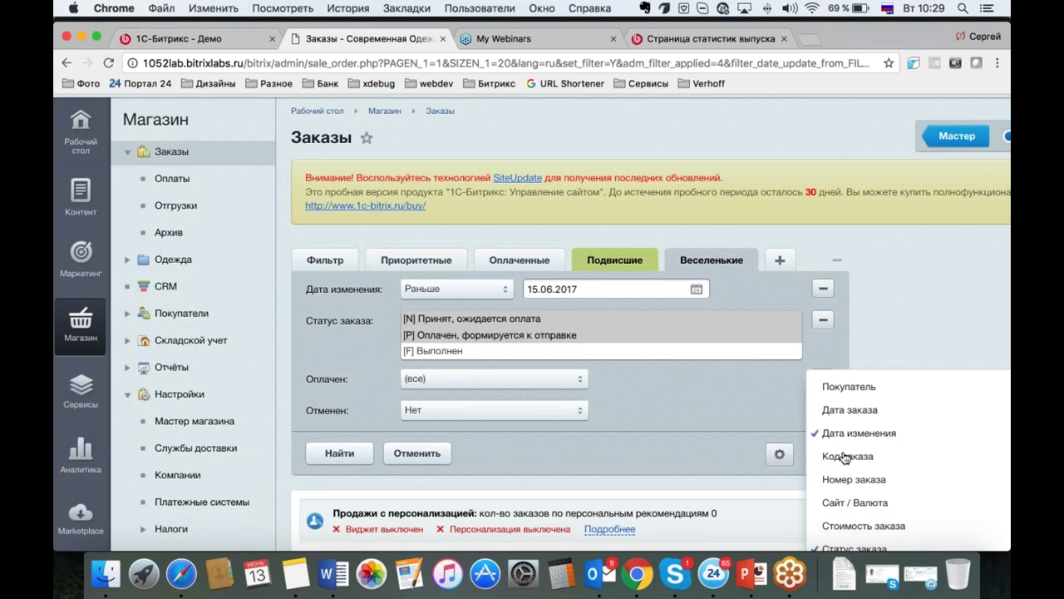
scroll(928, 431, "down", 5)
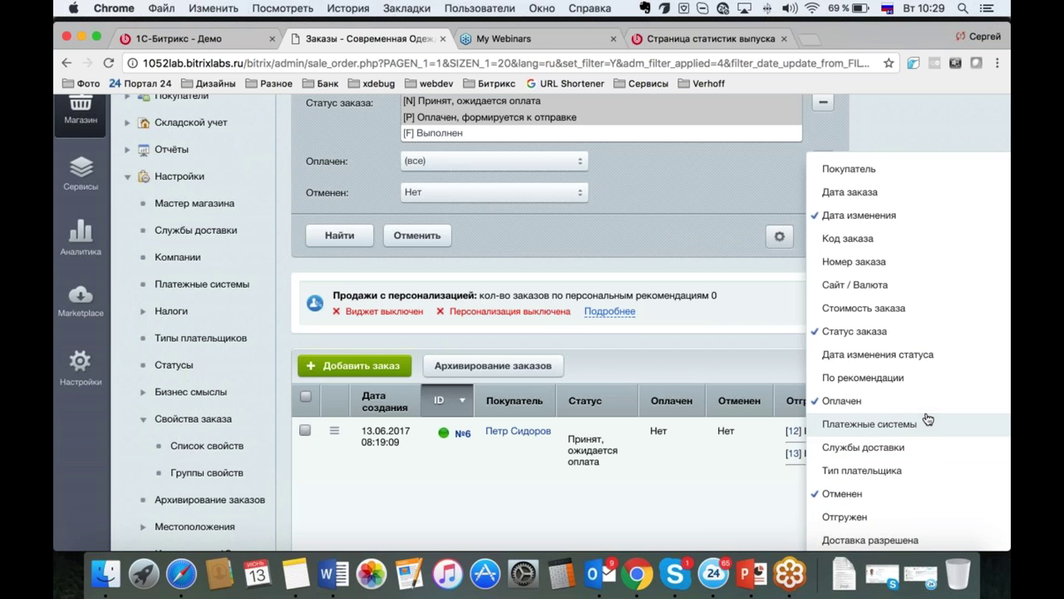
scroll(930, 393, "down", 1)
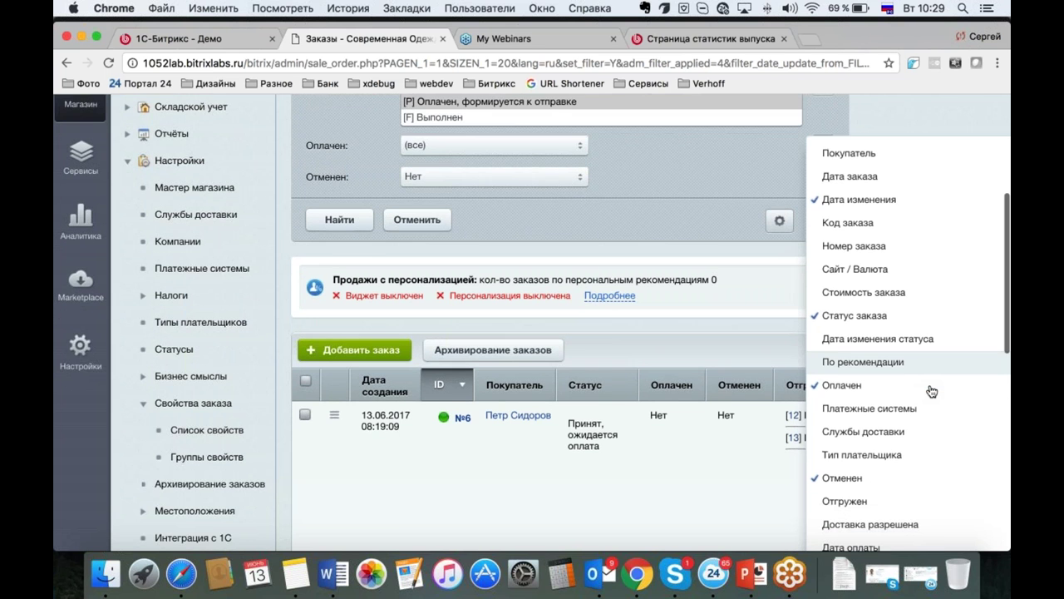
scroll(931, 392, "down", 4)
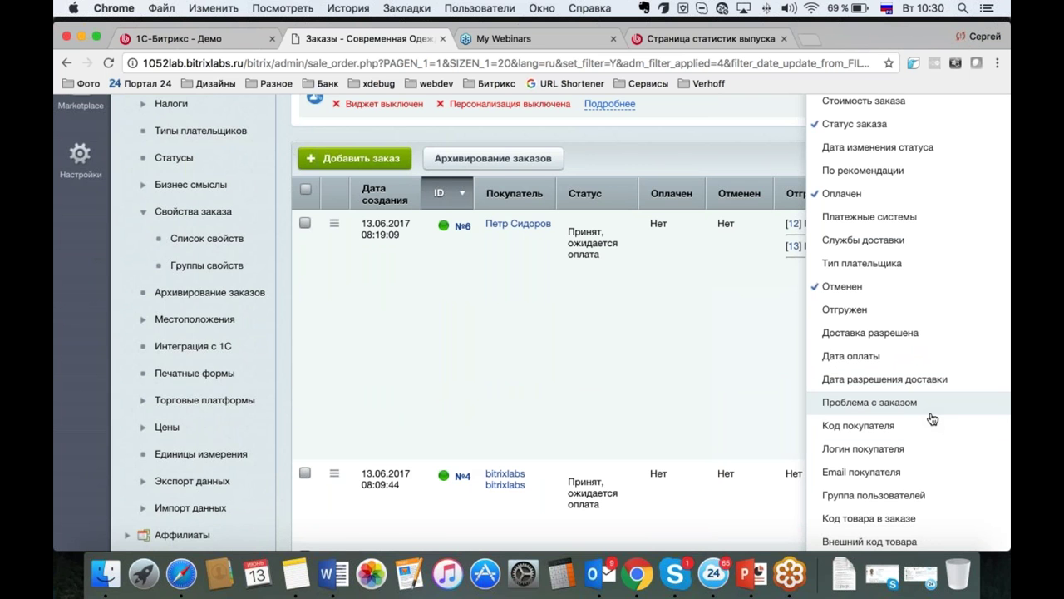
scroll(932, 416, "down", 3)
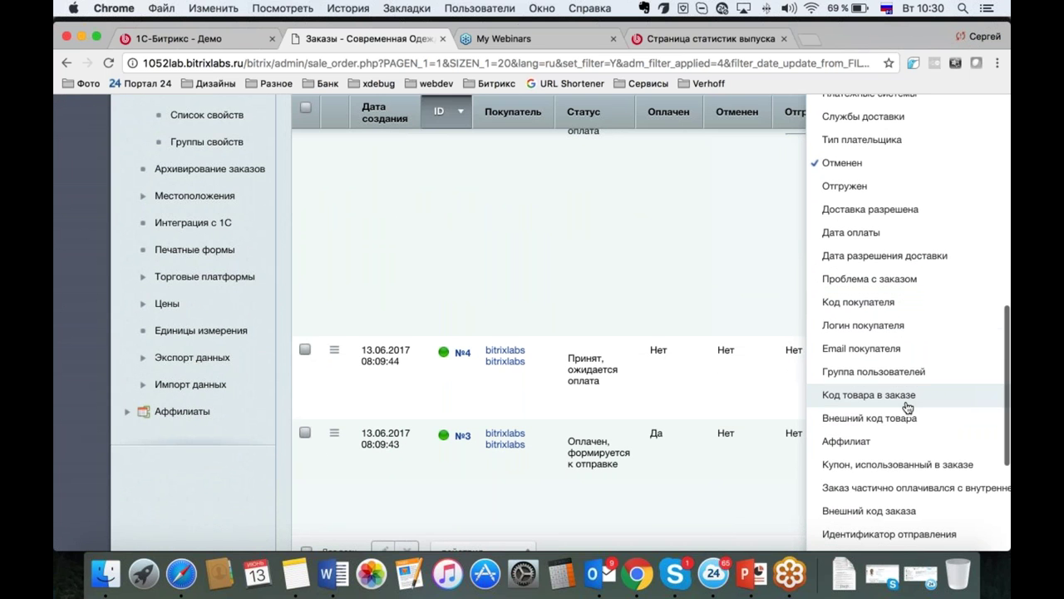
scroll(915, 399, "down", 4)
scroll(922, 411, "down", 3)
scroll(921, 411, "up", 4)
scroll(922, 411, "up", 5)
scroll(922, 411, "up", 3)
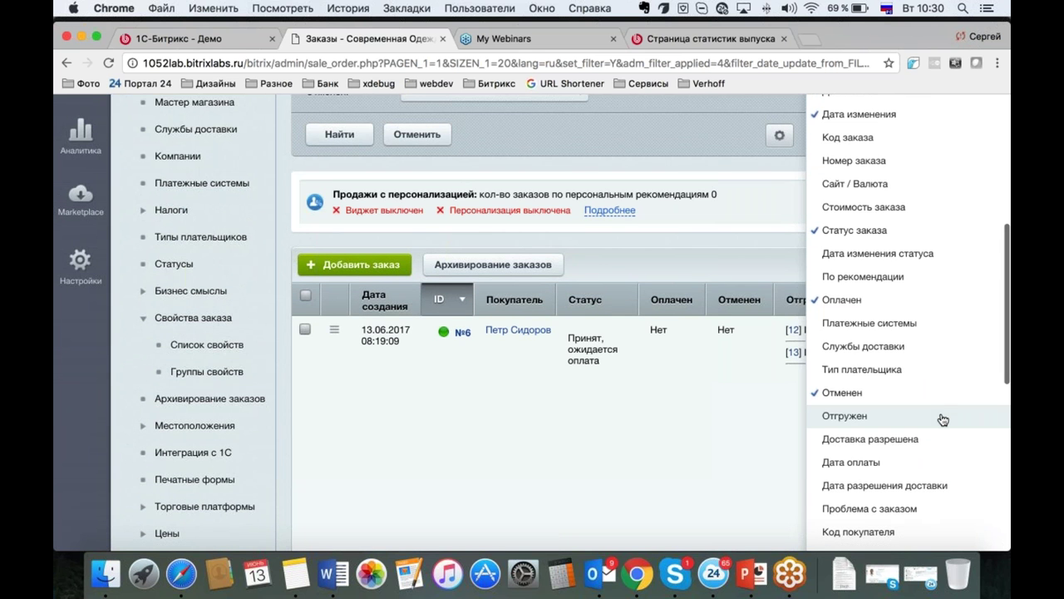
scroll(943, 419, "up", 5)
scroll(943, 419, "down", 5)
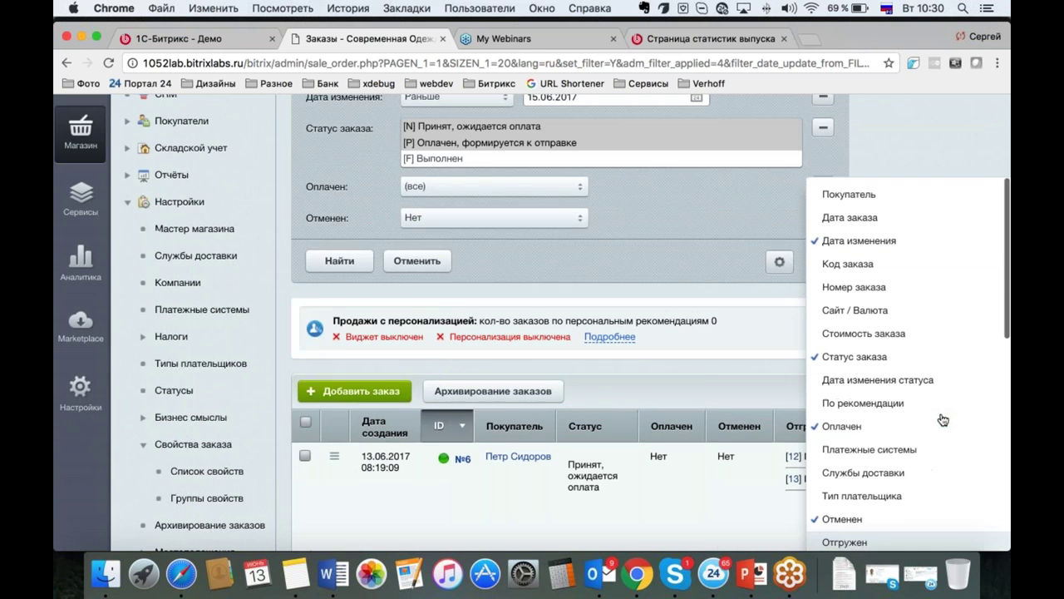
scroll(943, 419, "down", 5)
scroll(949, 420, "down", 6)
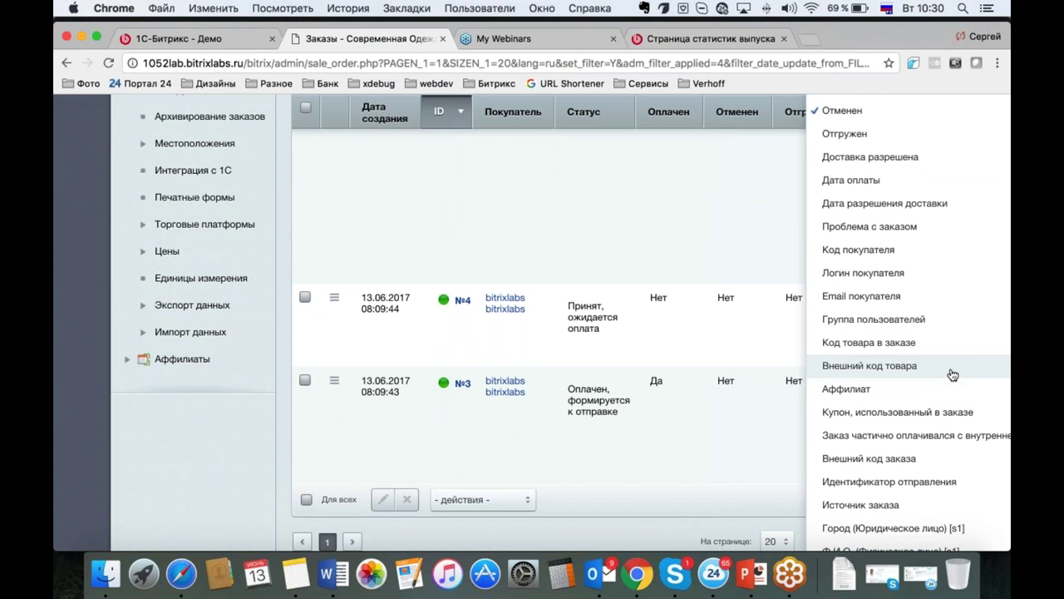
scroll(951, 381, "down", 2)
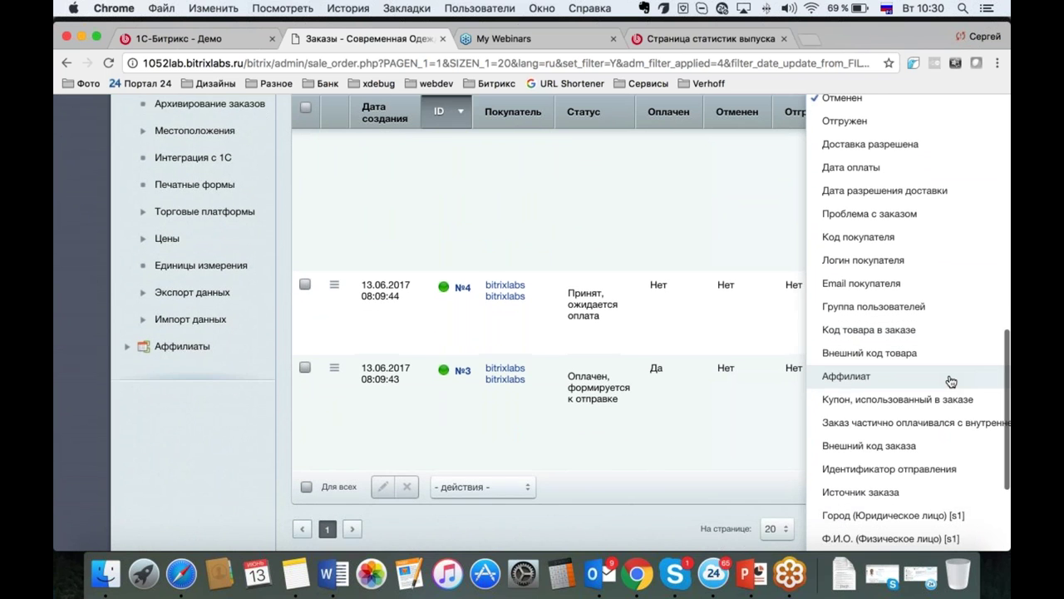
scroll(951, 381, "down", 3)
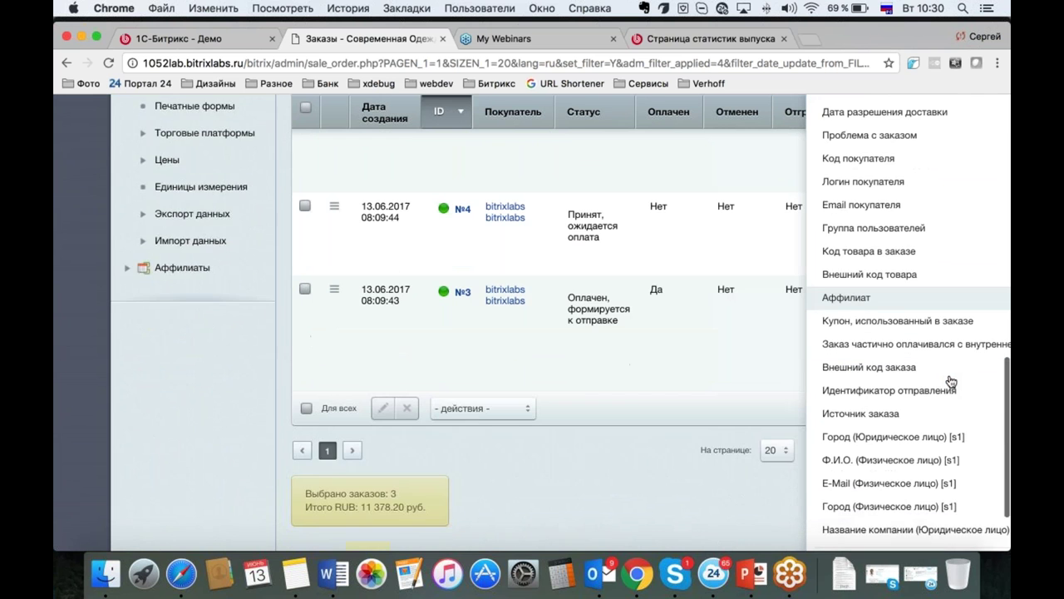
scroll(952, 381, "up", 7)
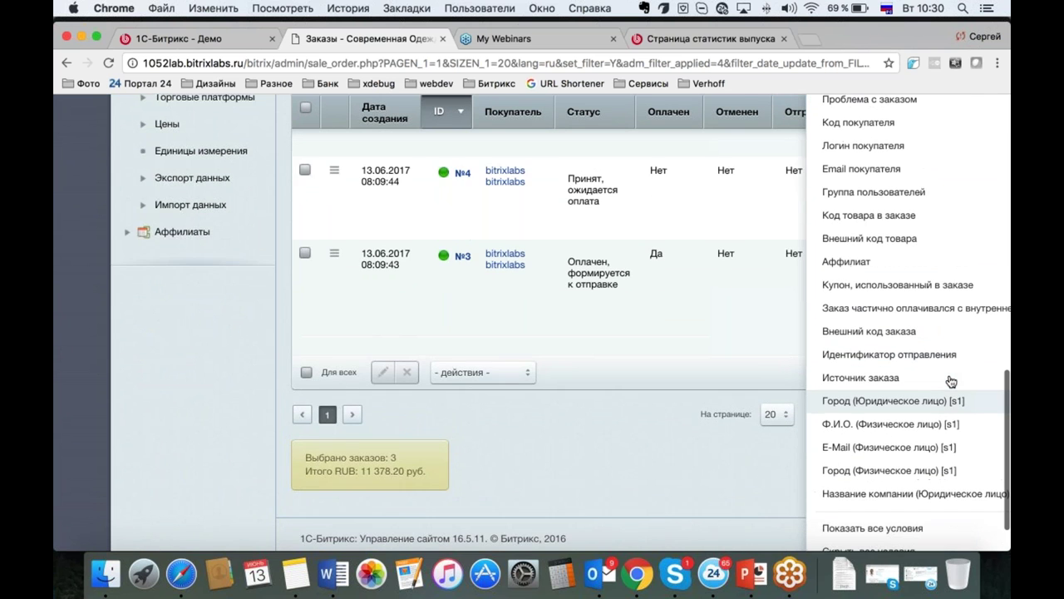
scroll(951, 381, "up", 4)
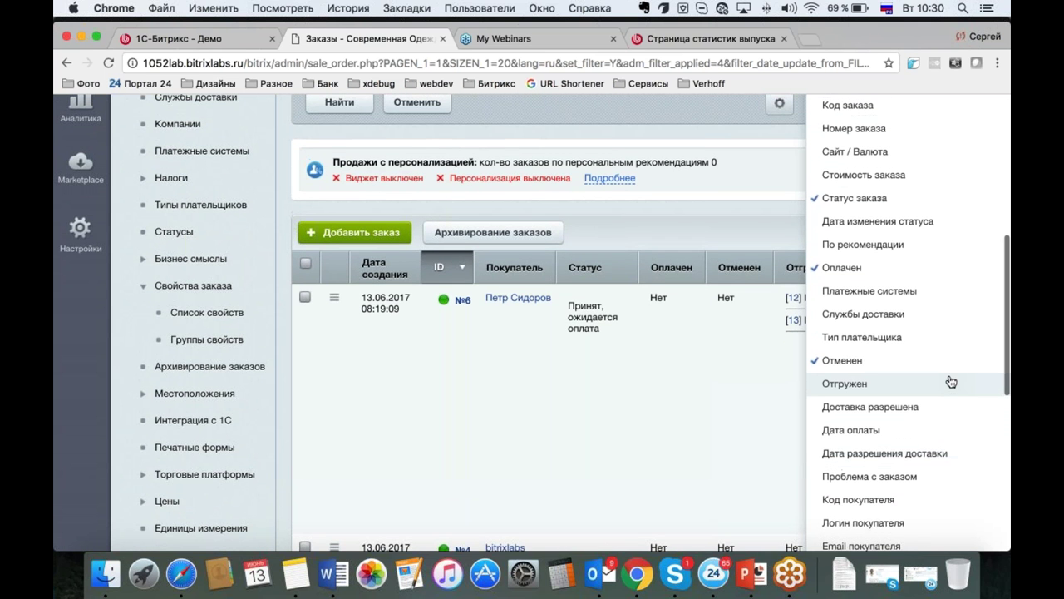
scroll(952, 381, "up", 3)
scroll(952, 381, "down", 7)
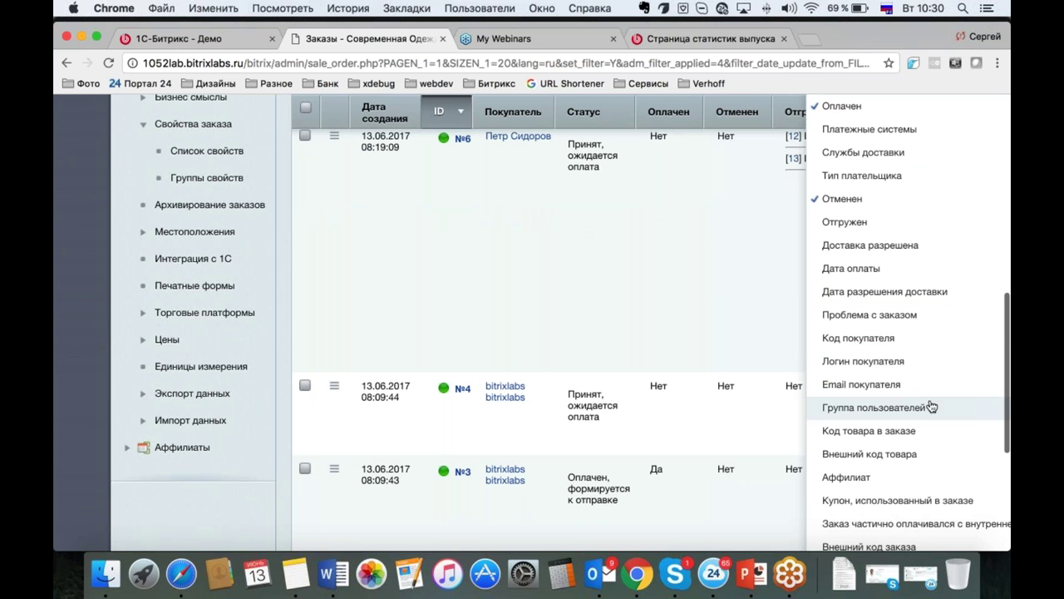
scroll(932, 412, "down", 2)
Add the Код товара в заказе condition to the Веселенькие filter and close the list.
left_click(894, 375)
scroll(894, 376, "down", 3)
scroll(894, 341, "down", 2)
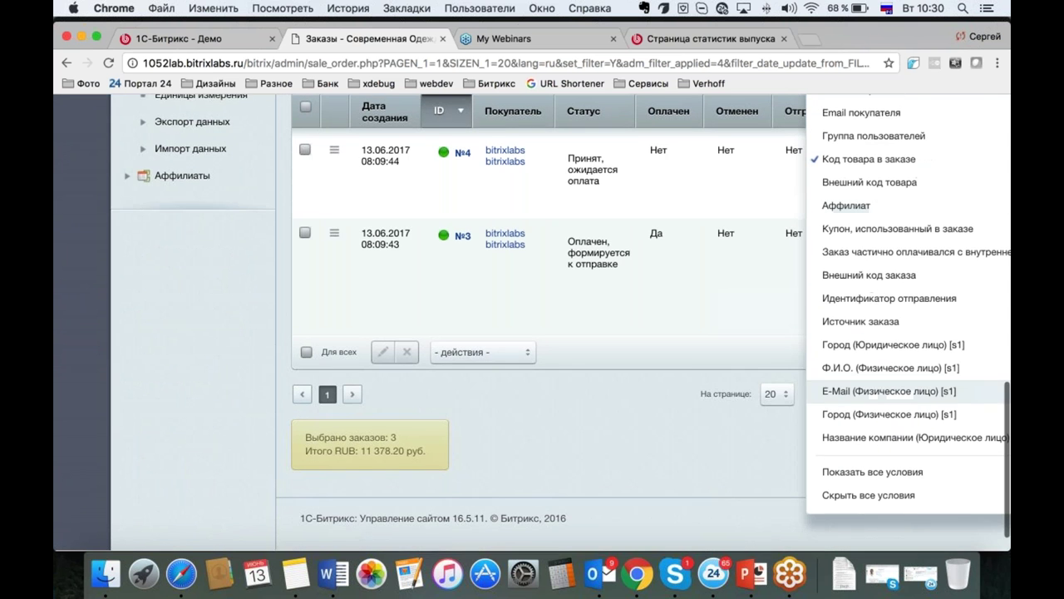
left_click(687, 365)
scroll(687, 367, "up", 10)
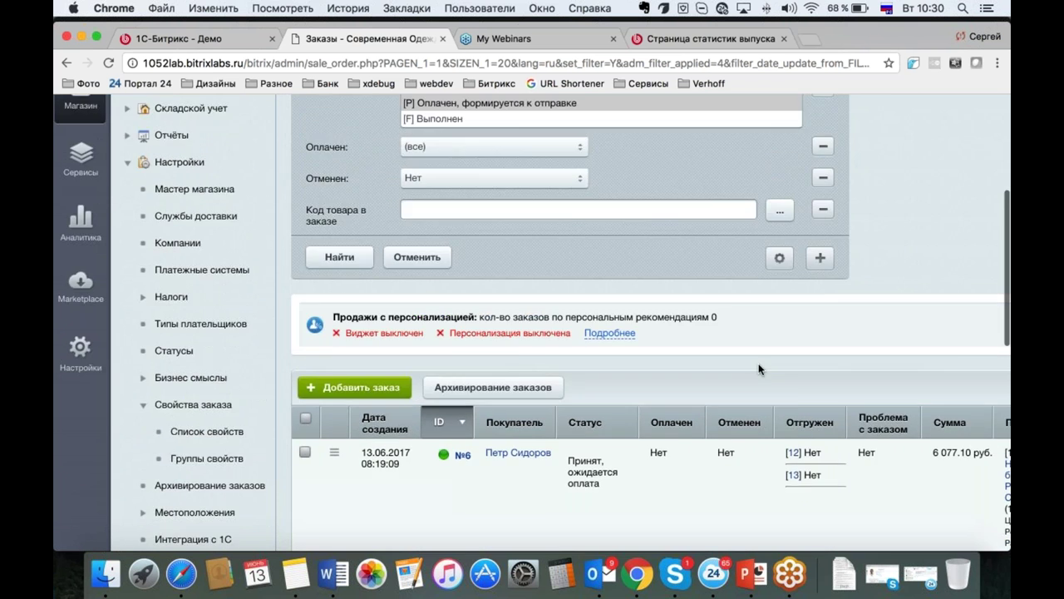
scroll(896, 370, "down", 5)
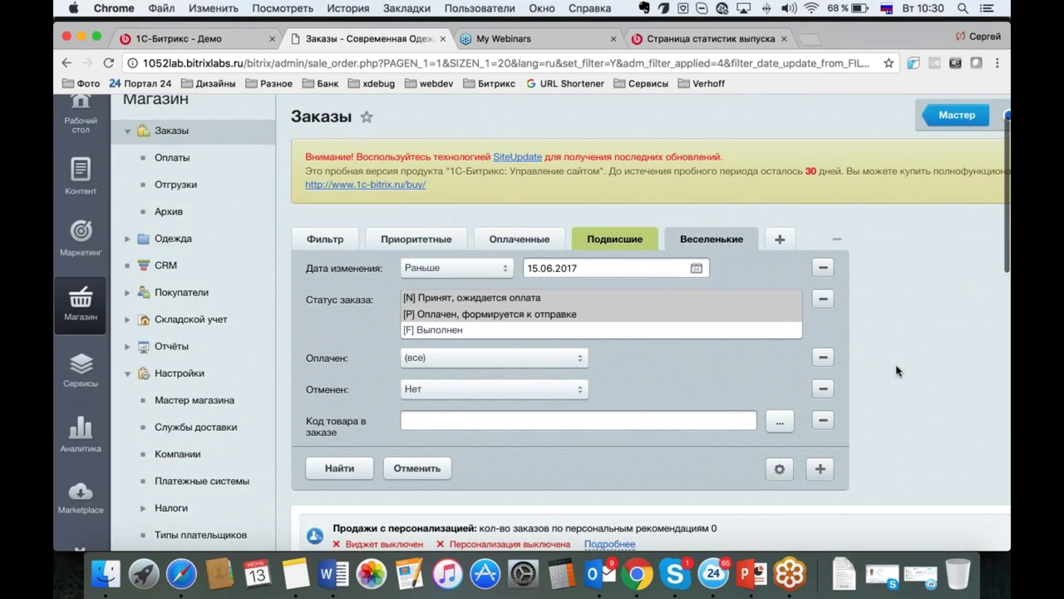
Look through the Нижнее белье section in the product picker for the product code.
left_click(780, 239)
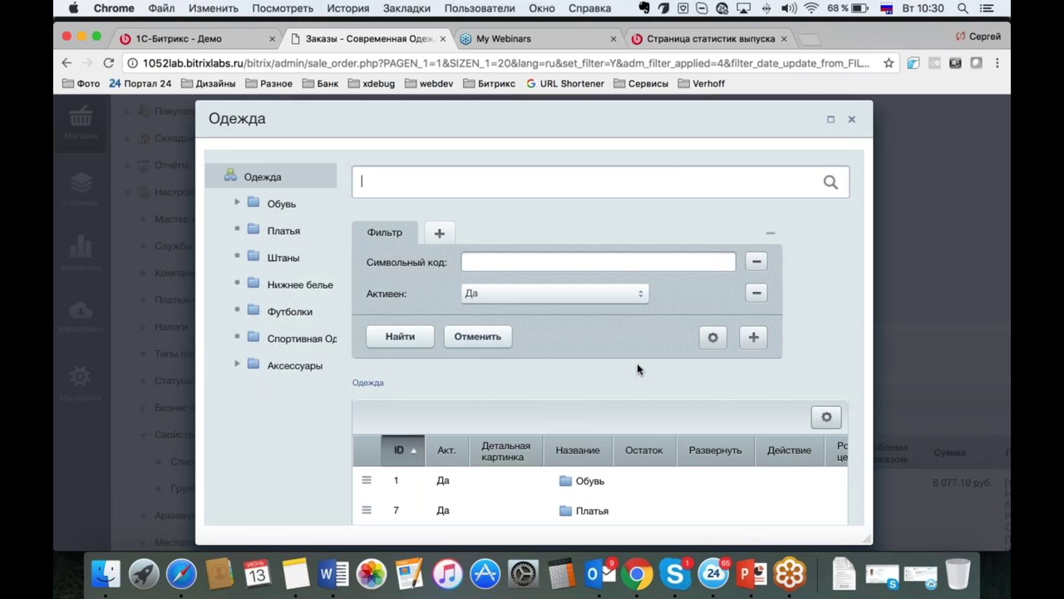
scroll(637, 363, "down", 5)
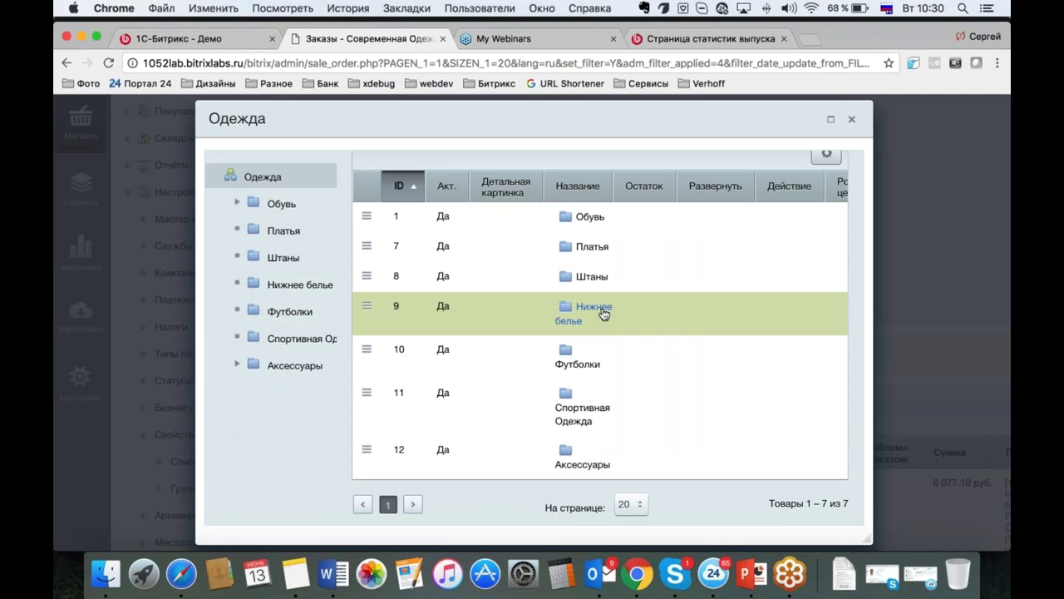
left_click(368, 307)
left_click(389, 335)
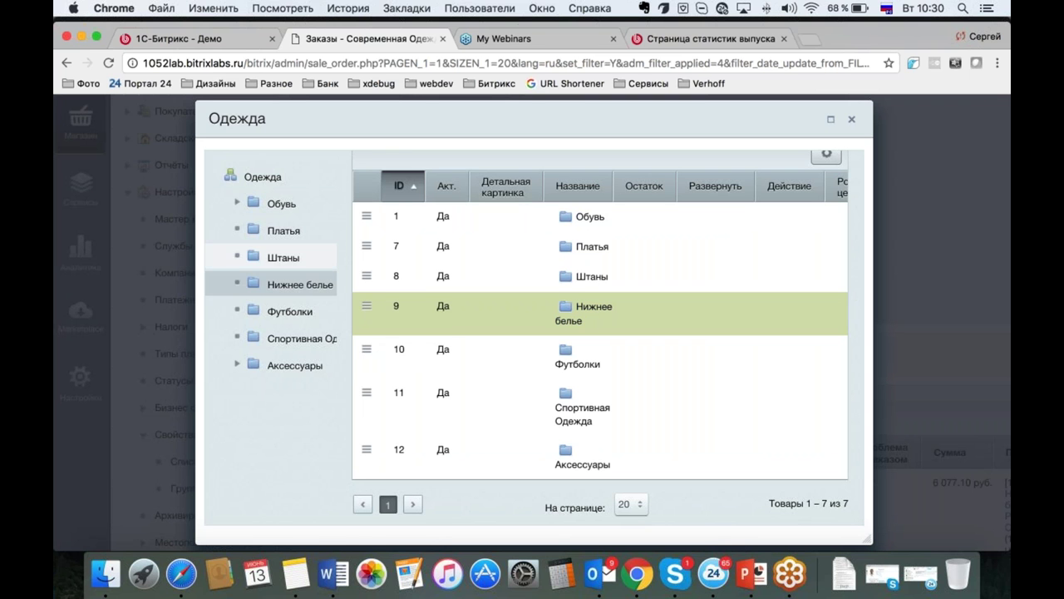
left_click(851, 123)
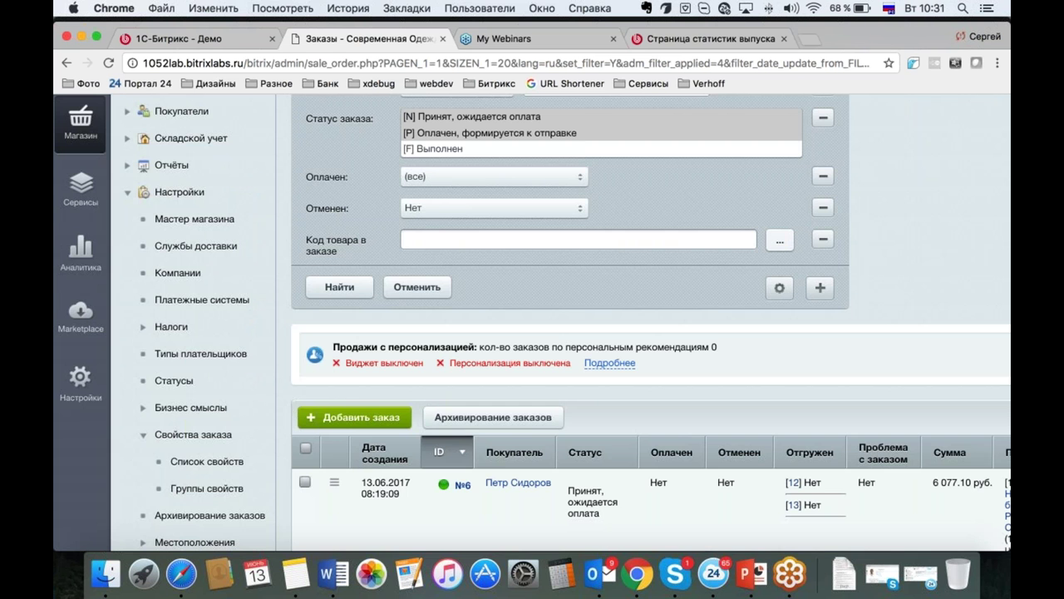
Choose offer 16-146 of item 16, Нижнее белье Розовое Смущенье, as the product code.
left_click(780, 240)
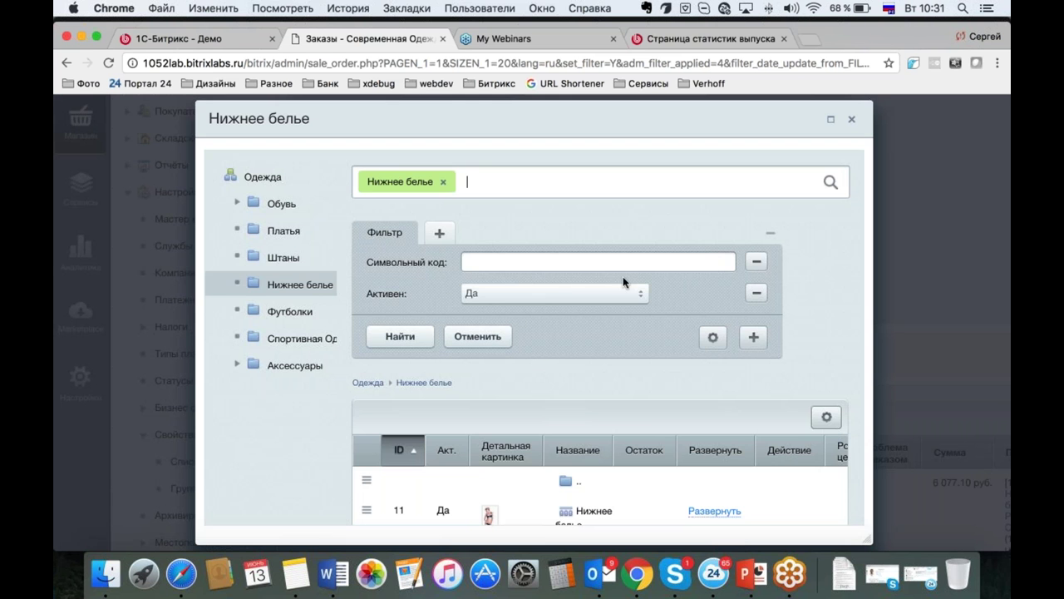
scroll(665, 357, "down", 5)
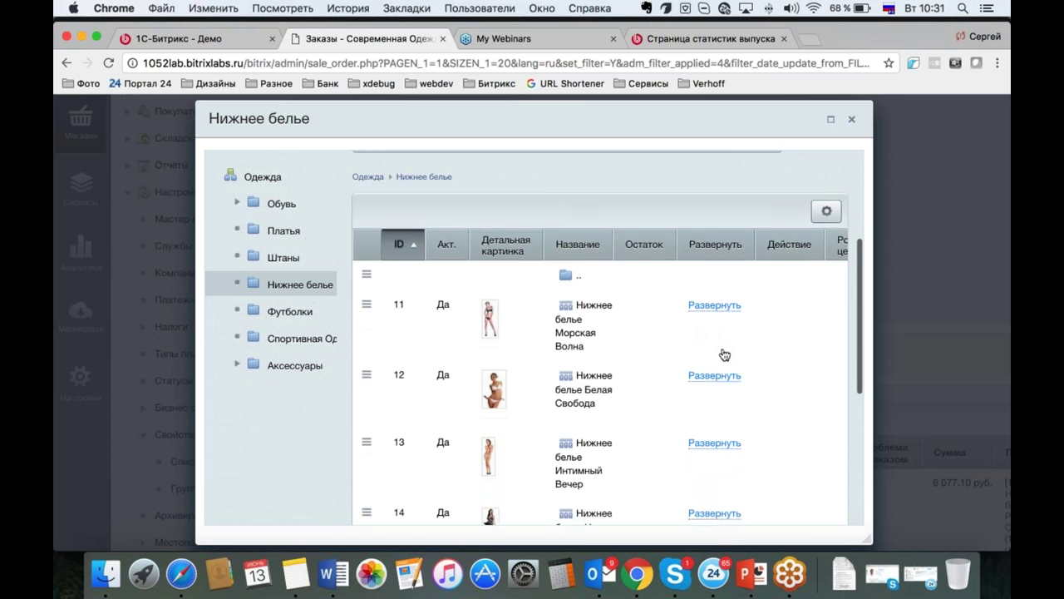
scroll(731, 337, "down", 4)
scroll(732, 338, "down", 3)
left_click(713, 349)
scroll(737, 430, "down", 5)
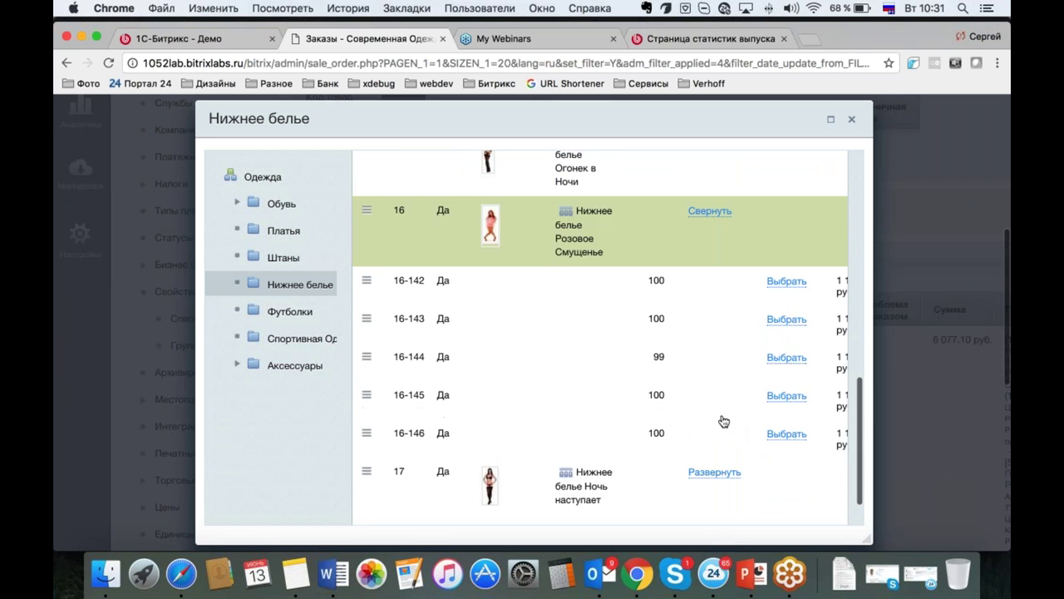
left_click(367, 157)
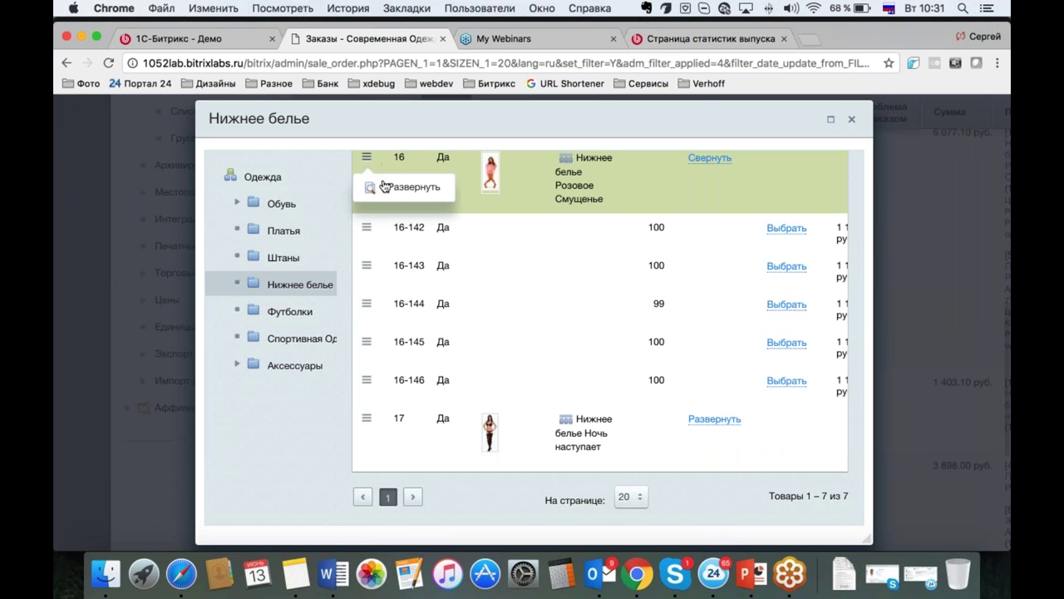
left_click(786, 232)
left_click(784, 268)
left_click(790, 307)
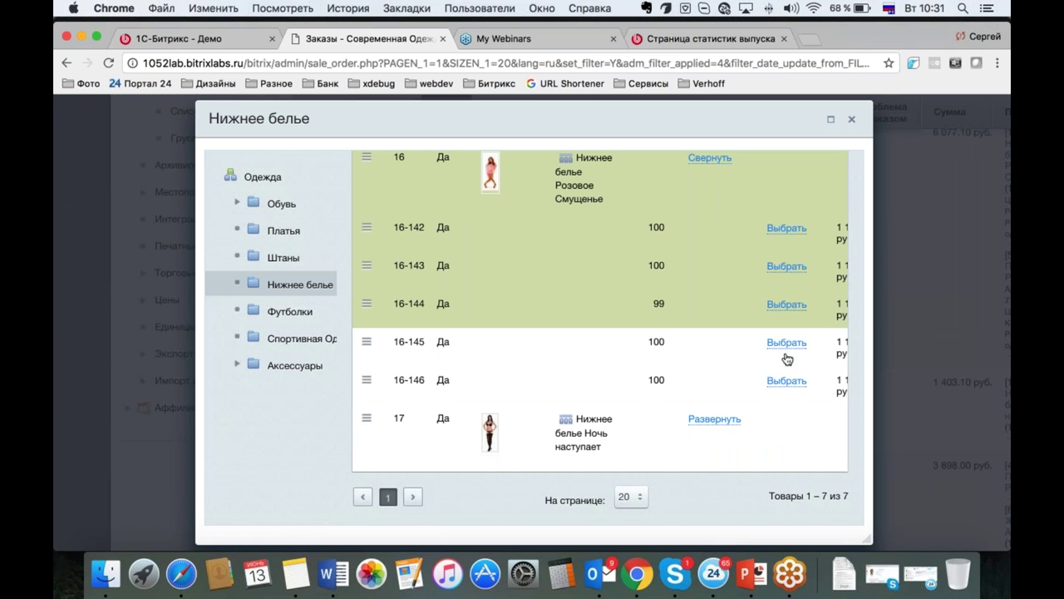
left_click(787, 351)
left_click(782, 386)
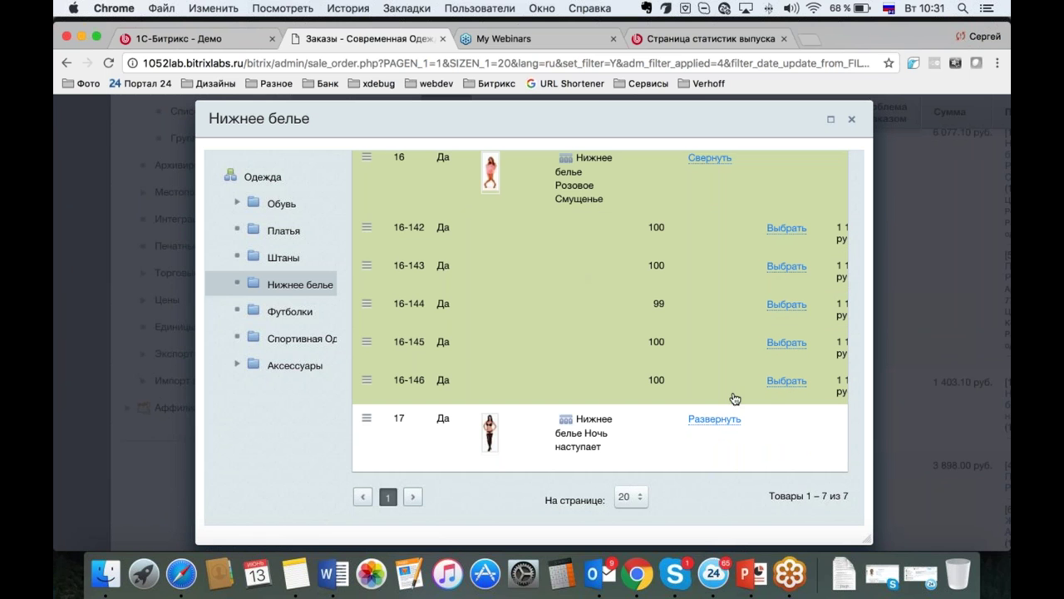
left_click(786, 383)
left_click(790, 384)
key("Escape")
scroll(686, 261, "up", 10)
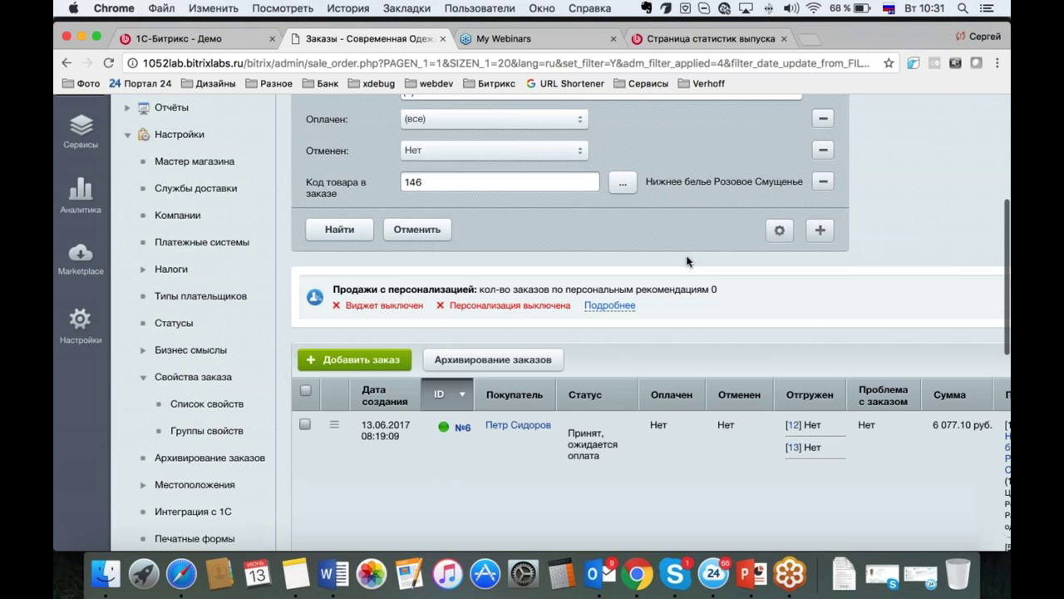
Apply the Веселенькие filter with product code 146, leaving only order №6.
left_click(339, 339)
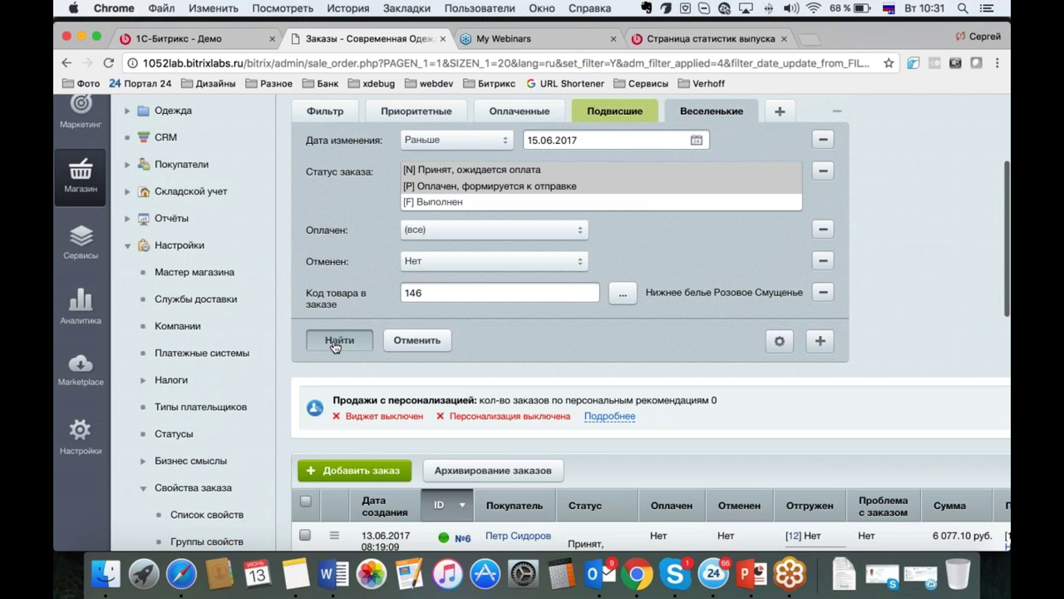
scroll(659, 329, "down", 4)
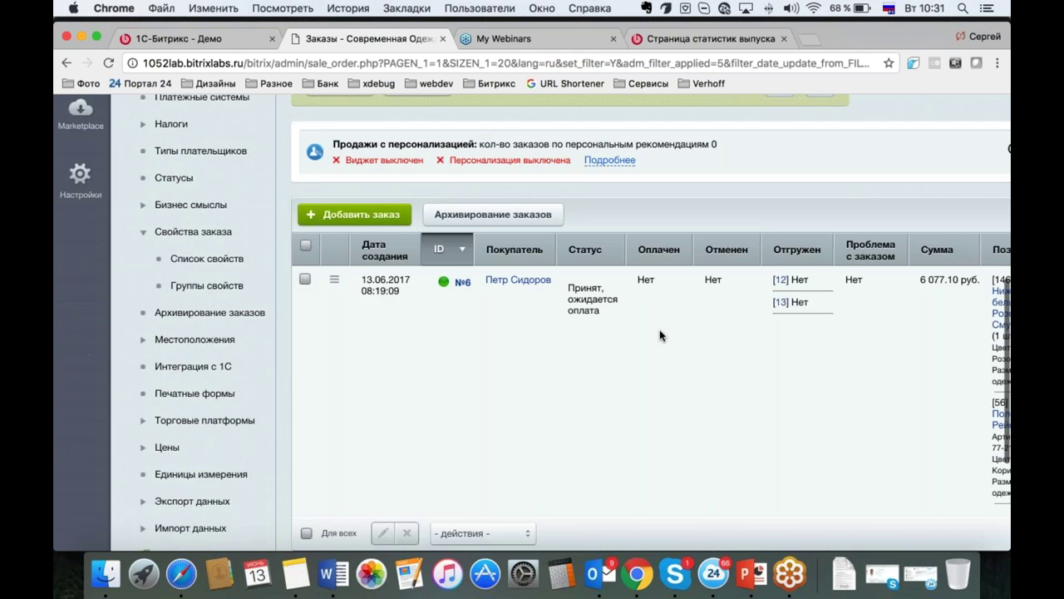
scroll(659, 329, "up", 2)
scroll(660, 334, "up", 4)
scroll(661, 333, "down", 2)
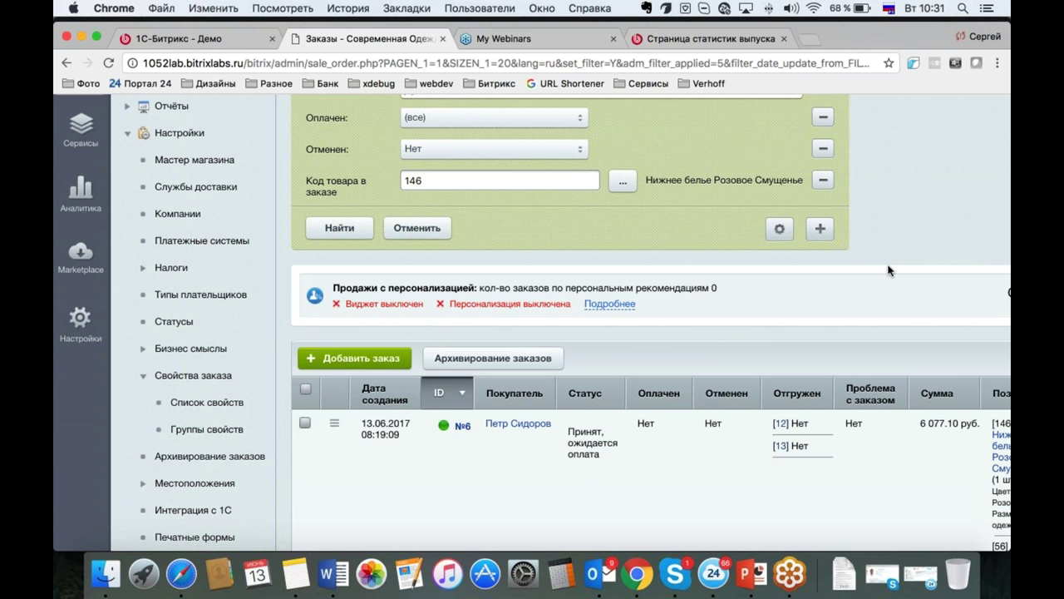
scroll(913, 245, "up", 5)
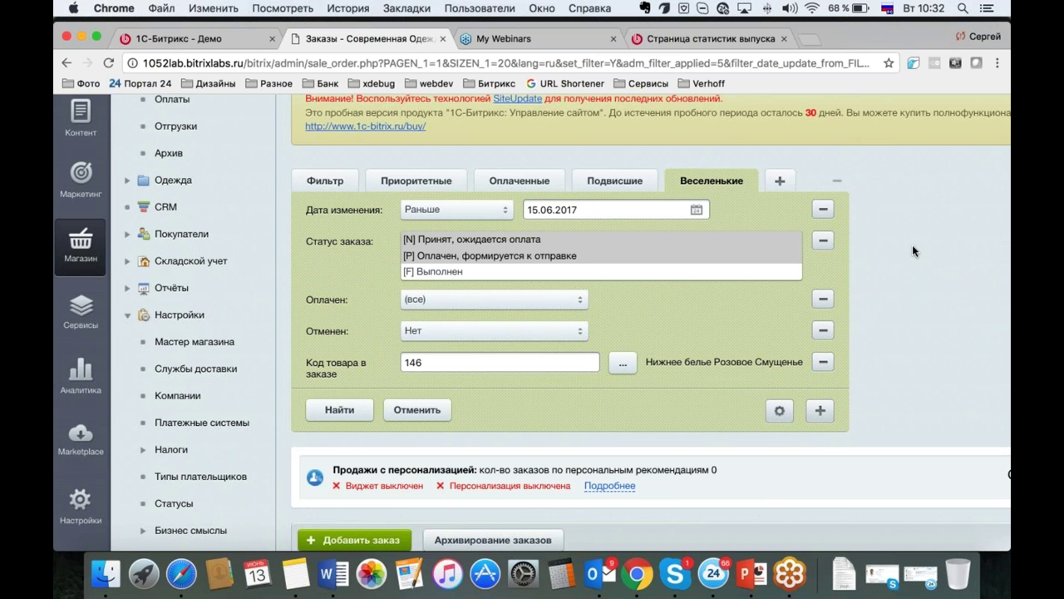
scroll(802, 422, "down", 2)
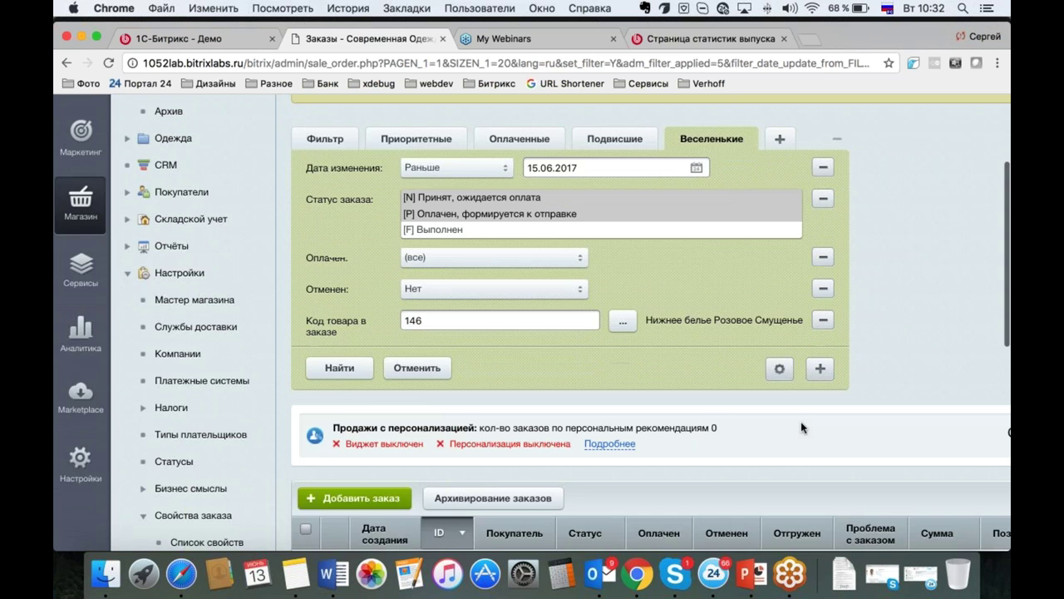
scroll(801, 424, "down", 9)
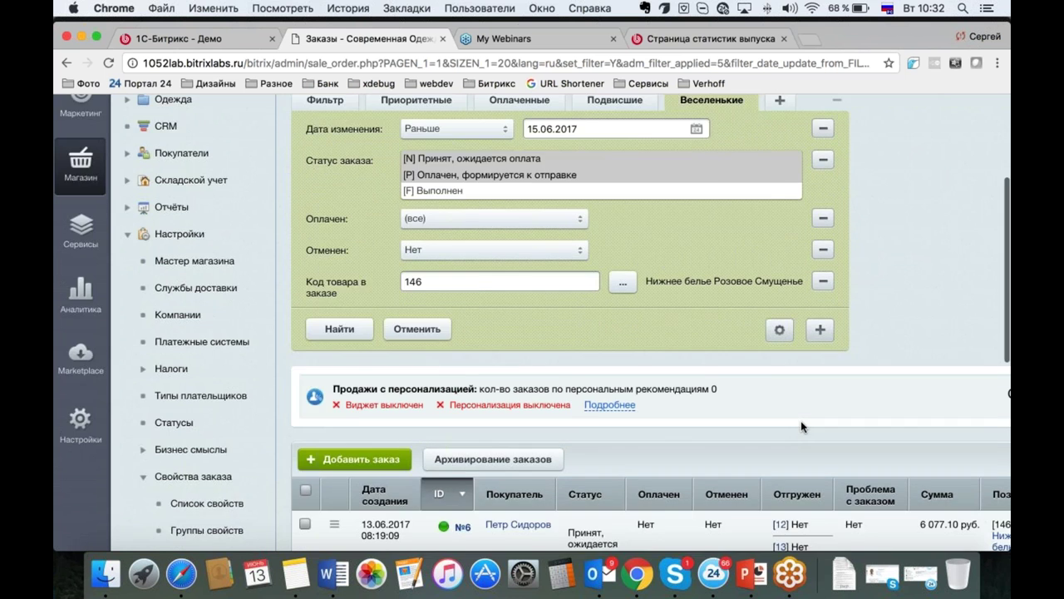
scroll(801, 424, "up", 9)
scroll(533, 322, "up", 1)
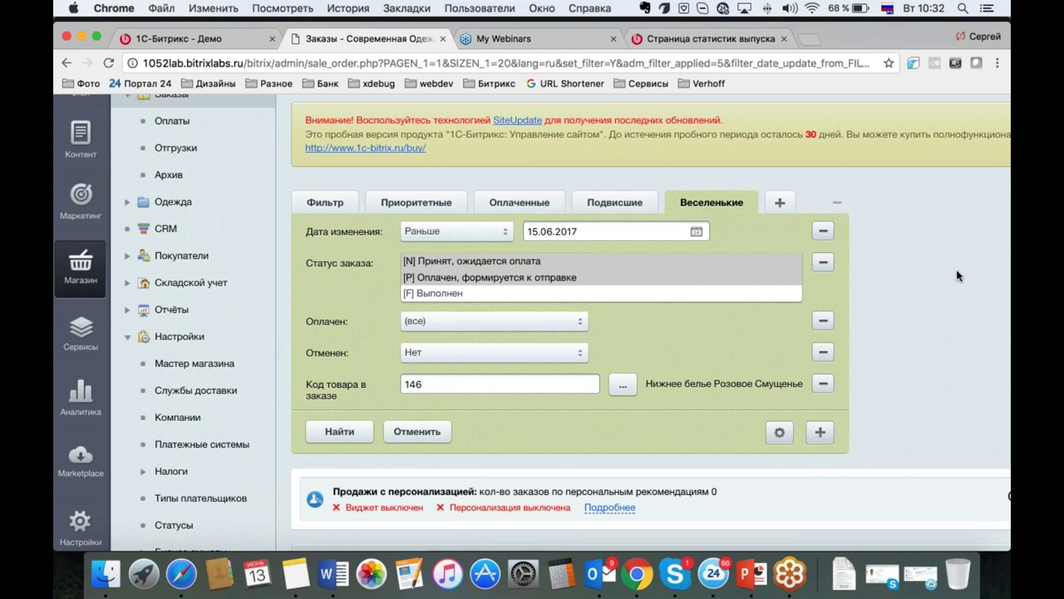
scroll(944, 282, "down", 5)
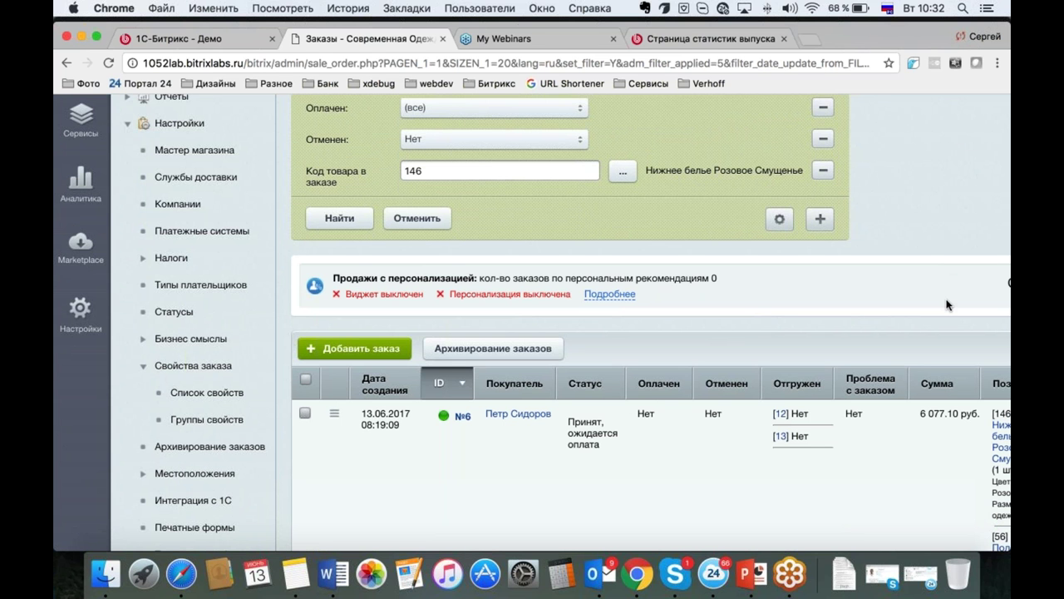
Expand the Покупатели section of the store menu.
scroll(944, 302, "up", 5)
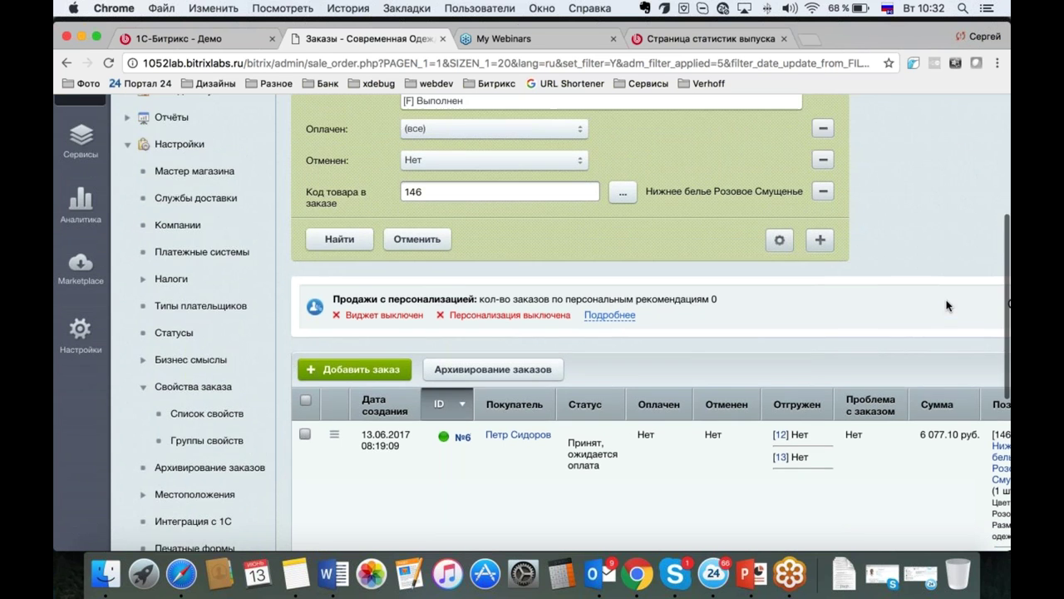
scroll(919, 303, "up", 2)
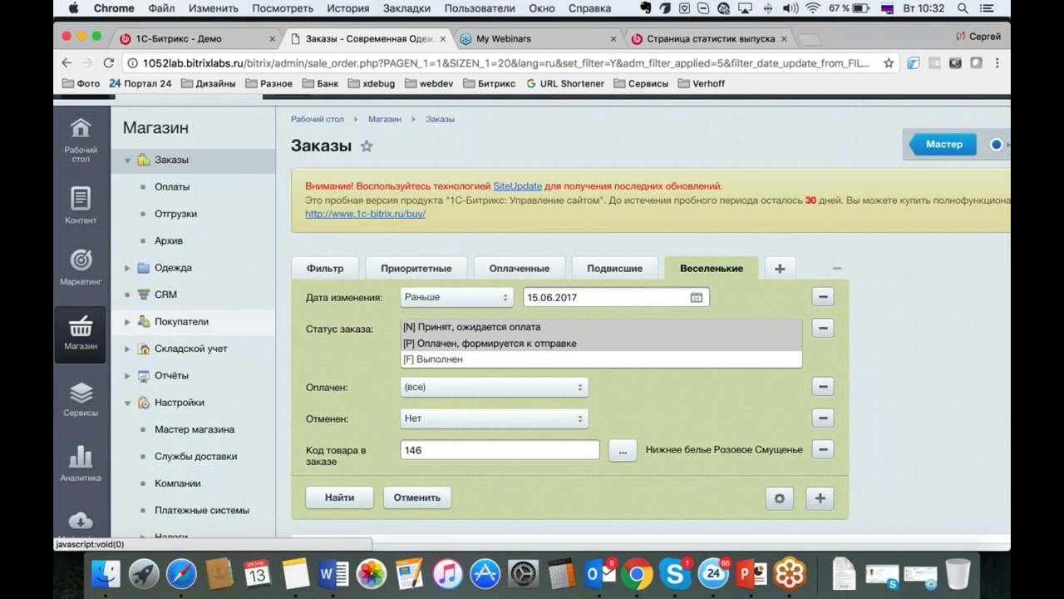
left_click(188, 321)
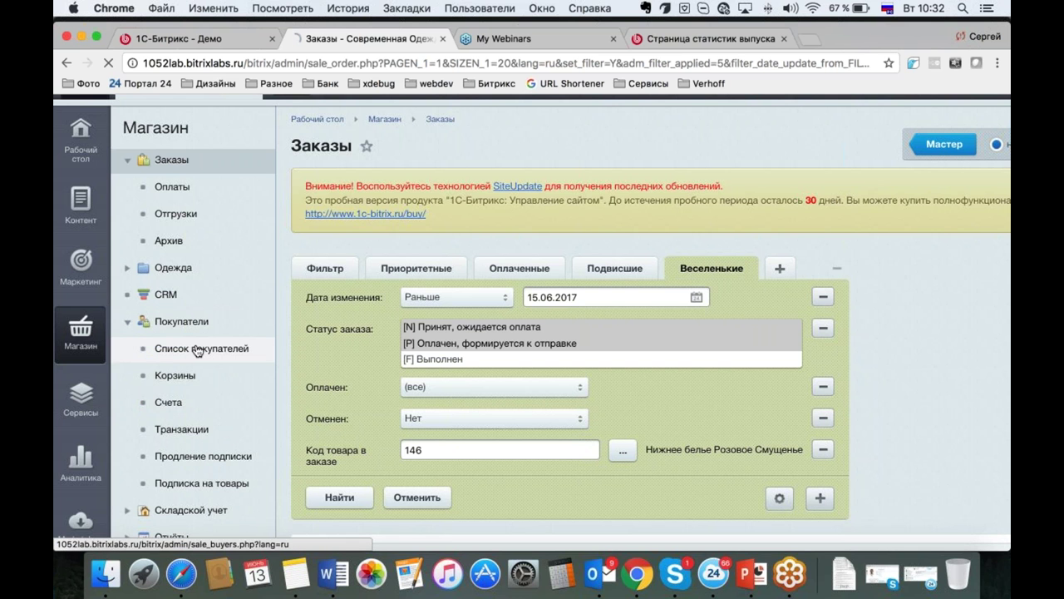
Open Список покупателей and apply the Лучшие покупатели preset, showing two buyers.
left_click(197, 348)
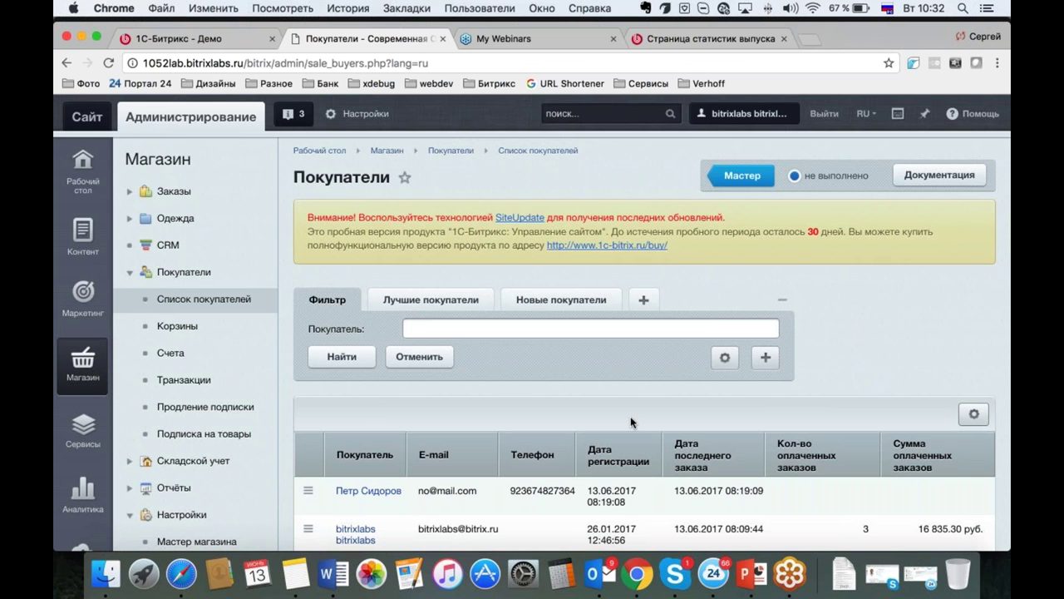
scroll(637, 411, "down", 3)
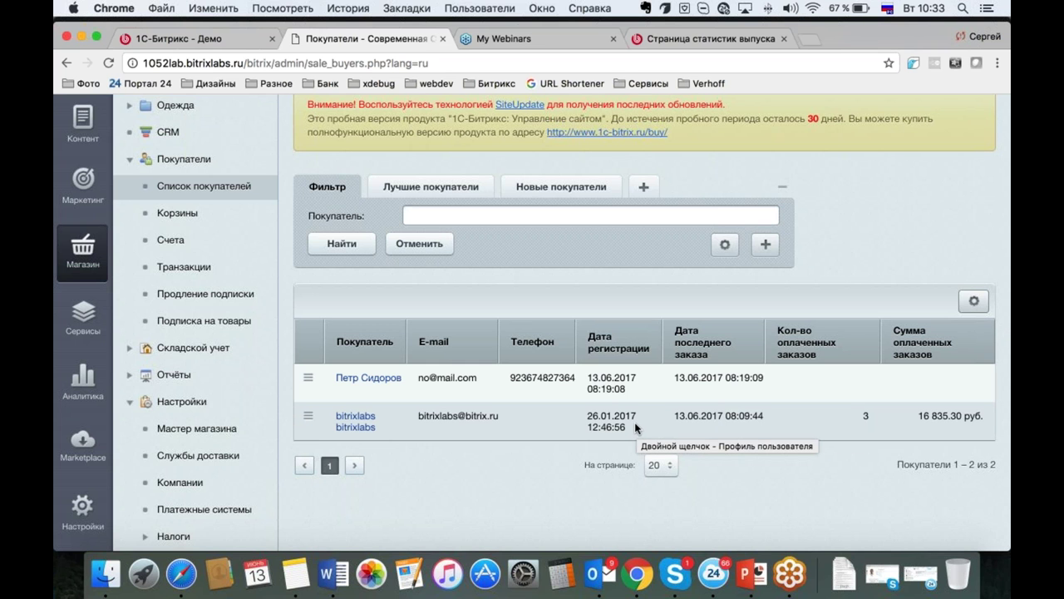
left_click_drag(379, 428, 335, 415)
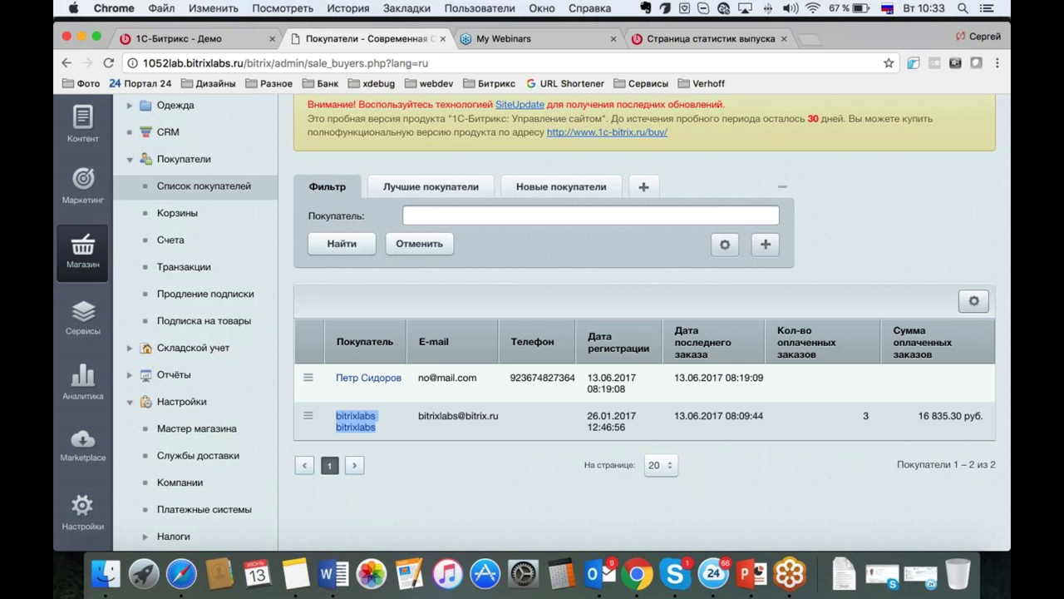
left_click(913, 415)
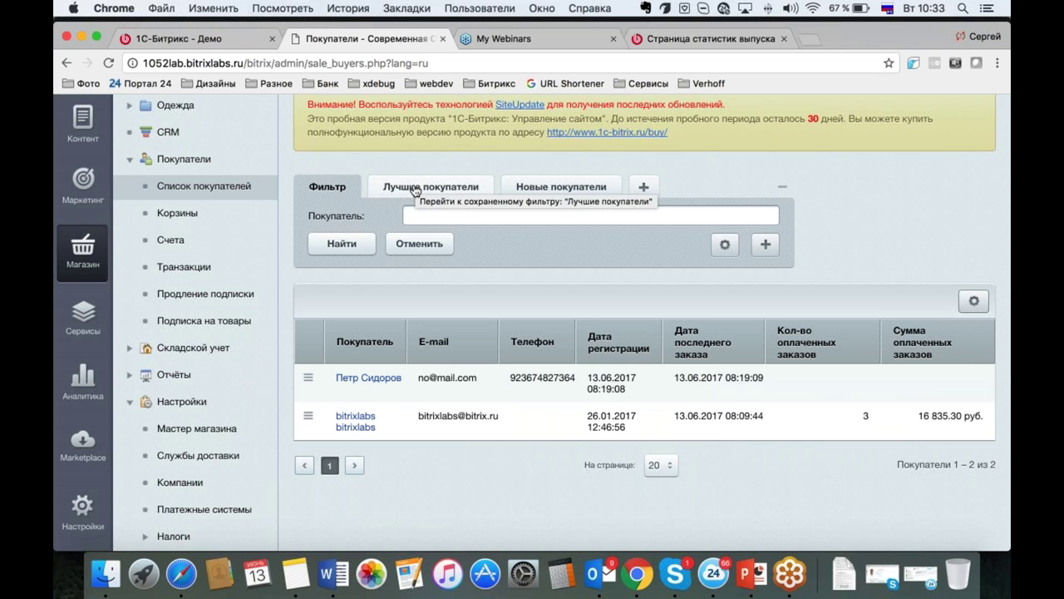
left_click(456, 191)
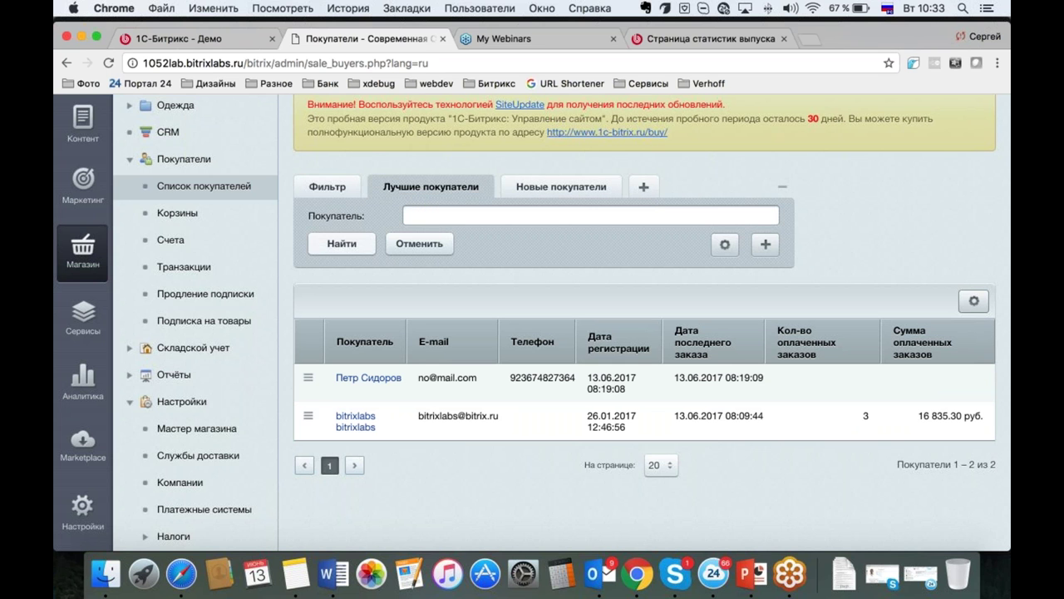
left_click(364, 244)
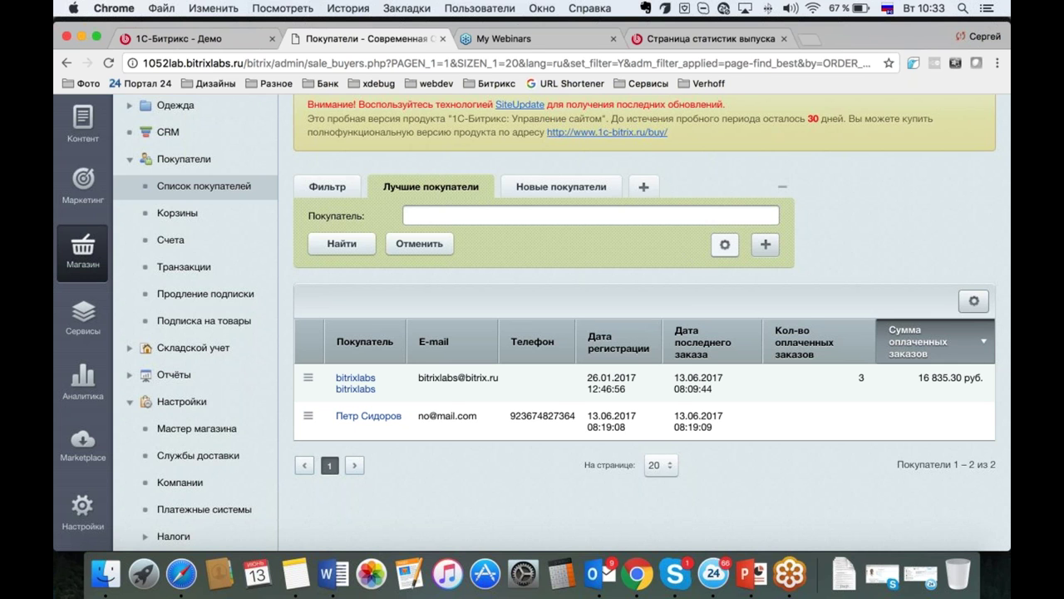
left_click(725, 246)
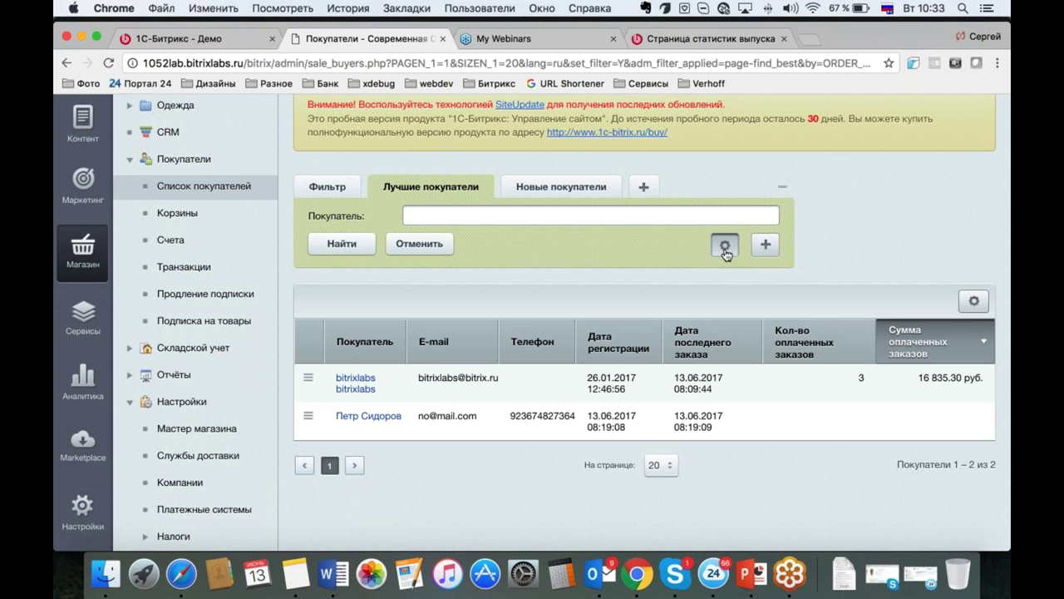
key("Escape")
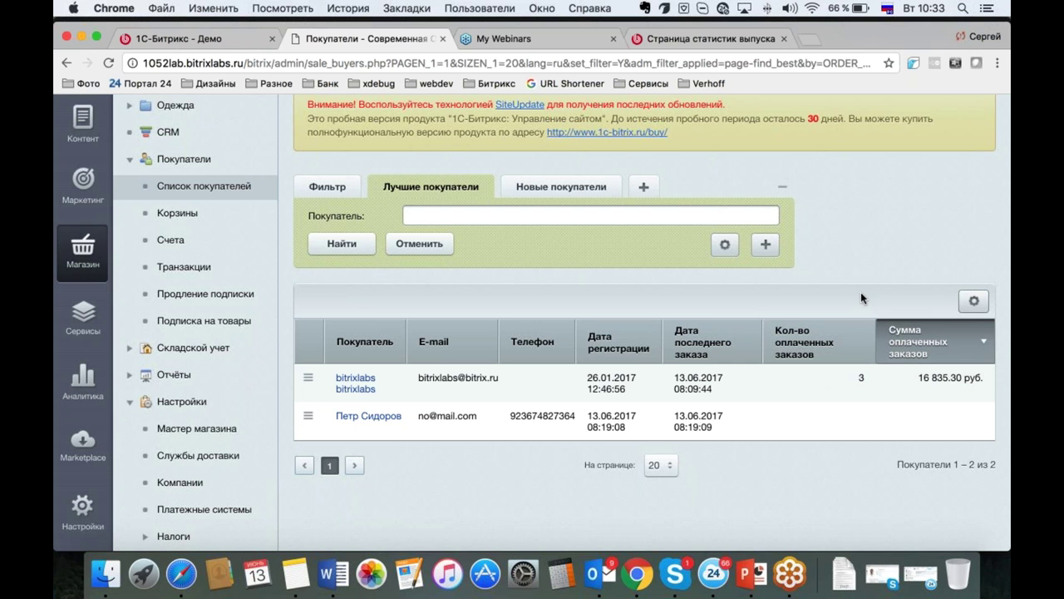
Apply the Новые покупатели preset to show this month's single new buyer, then return to the Фильтр tab.
left_click(547, 185)
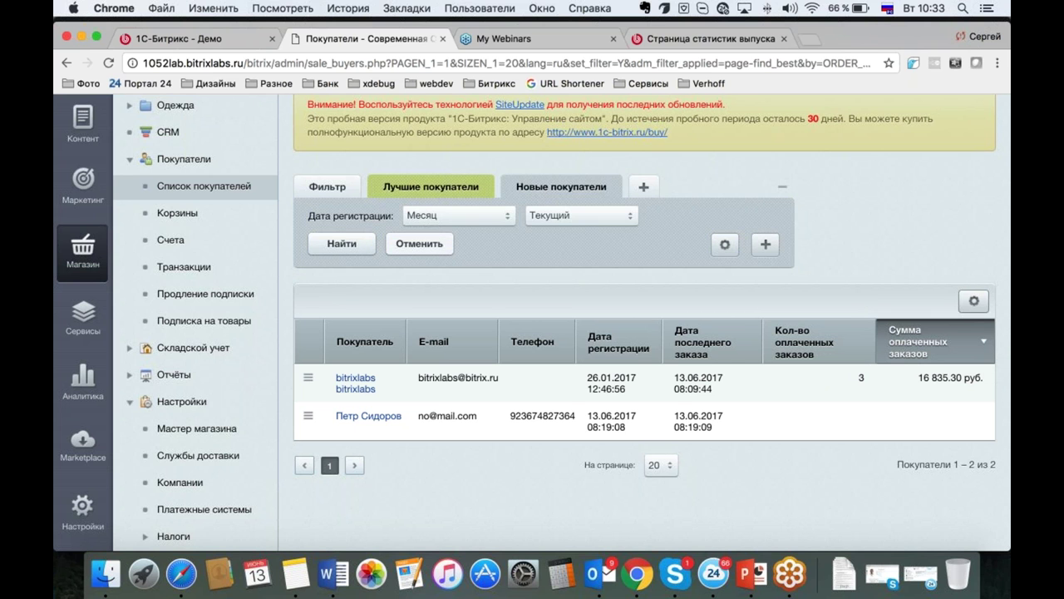
left_click(352, 249)
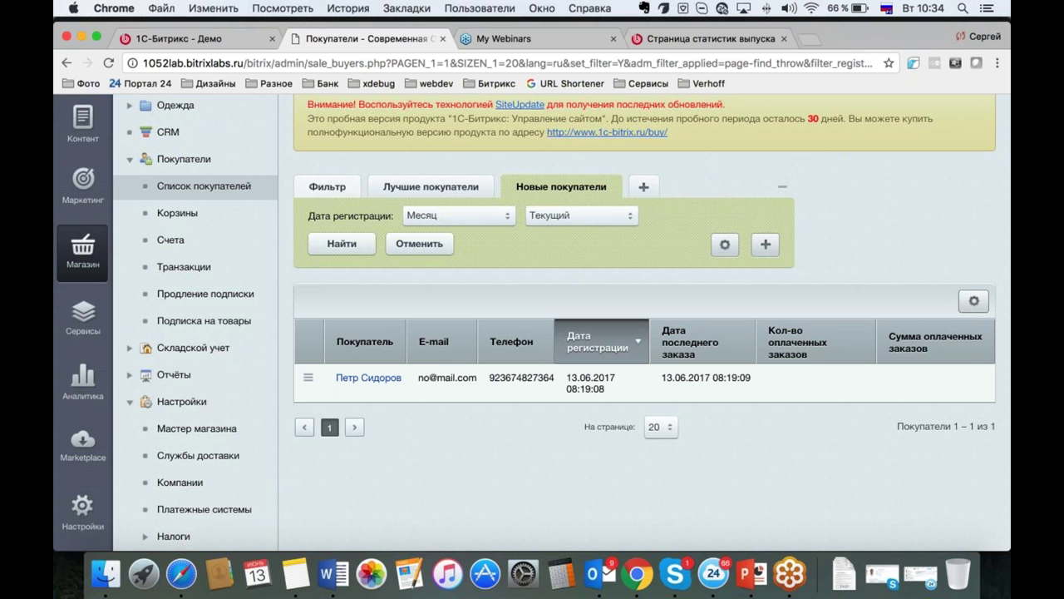
left_click(399, 188)
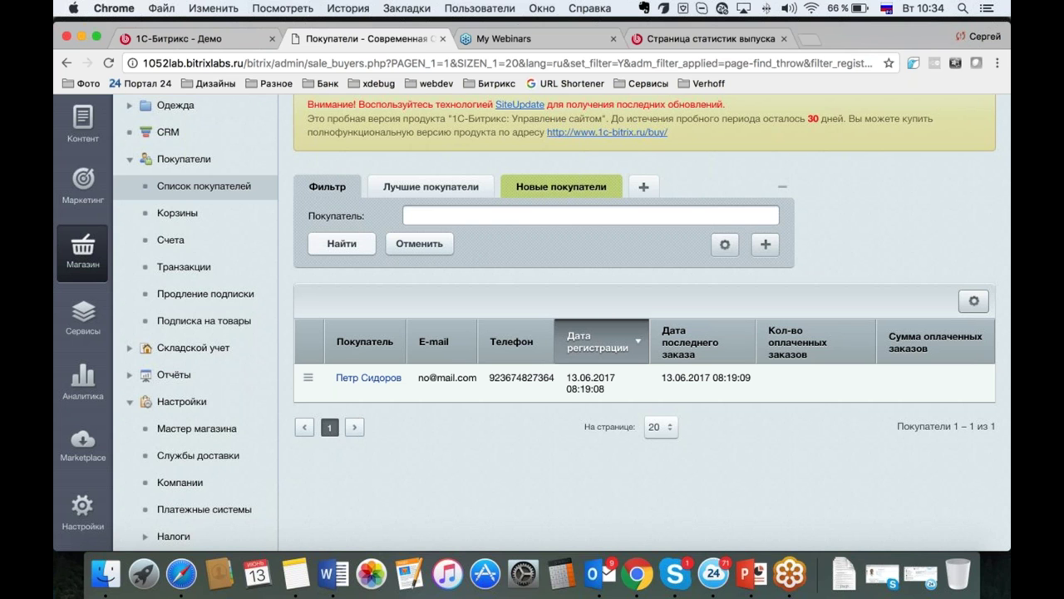
Open the Корзины page under Покупатели and scroll down to its empty results table.
left_click(180, 219)
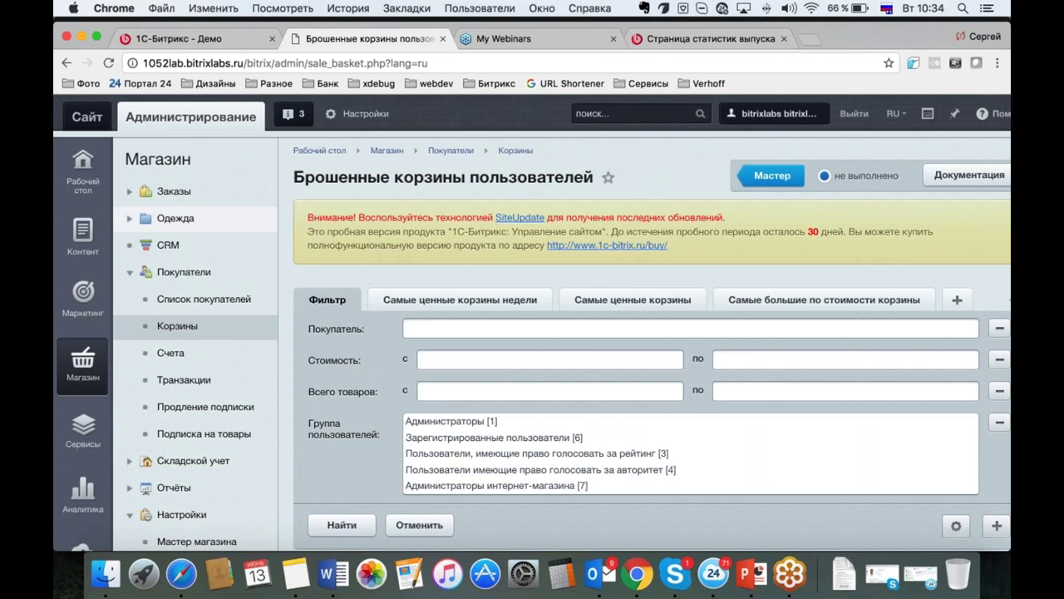
scroll(340, 326, "down", 5)
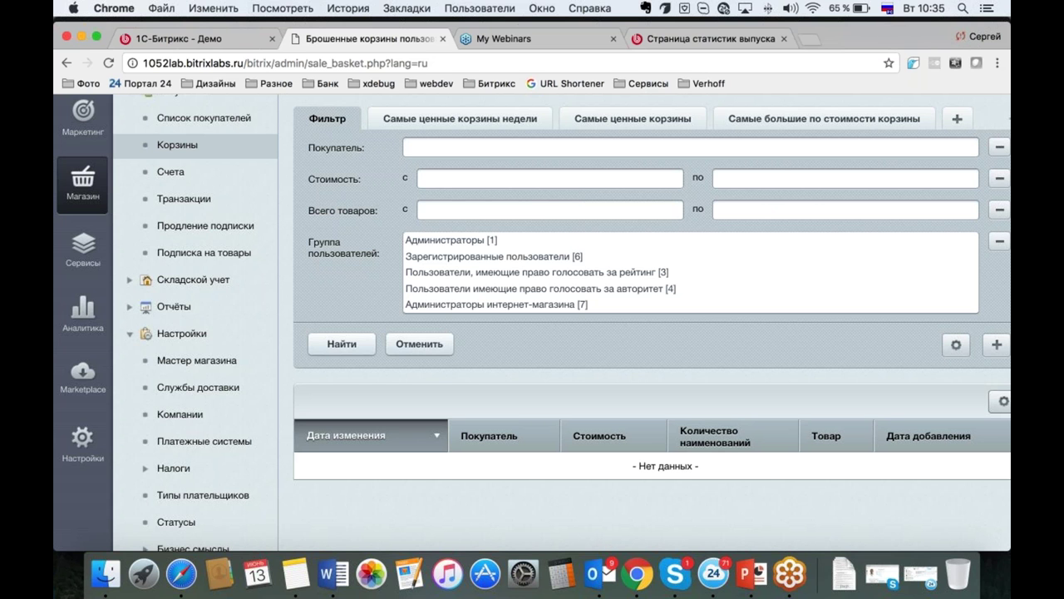
Open a new incognito window and load the store's home page from the pasted URL.
left_click(998, 64)
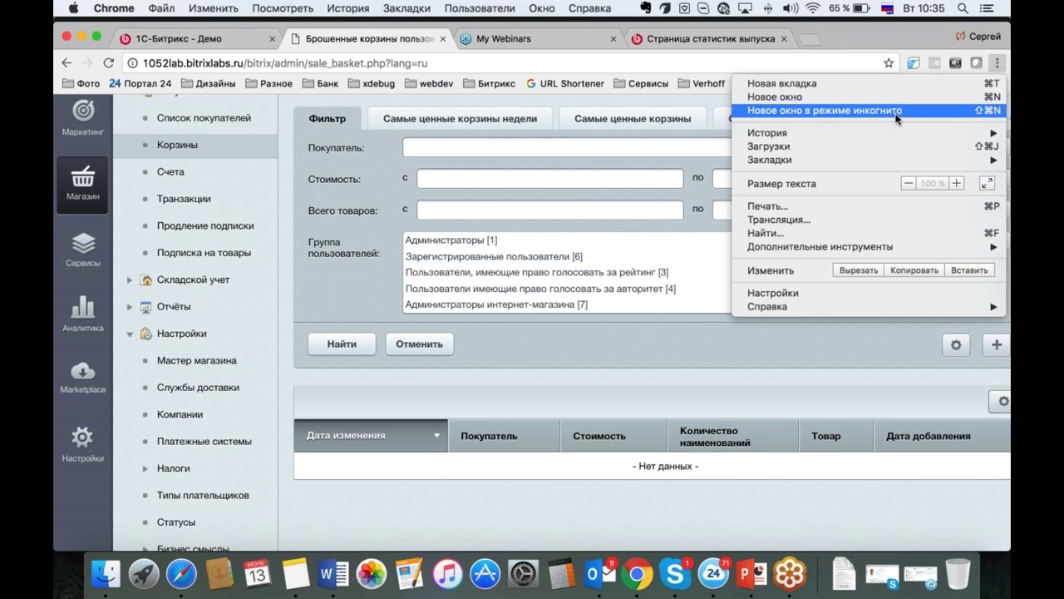
left_click(897, 117)
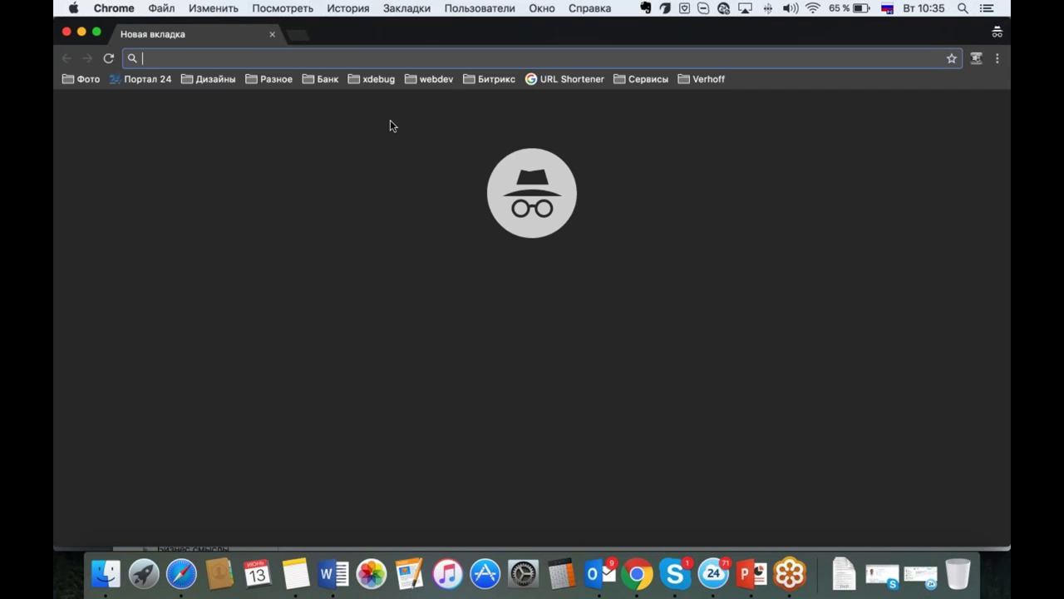
type("http://1052lab.bitrixlabs.ru")
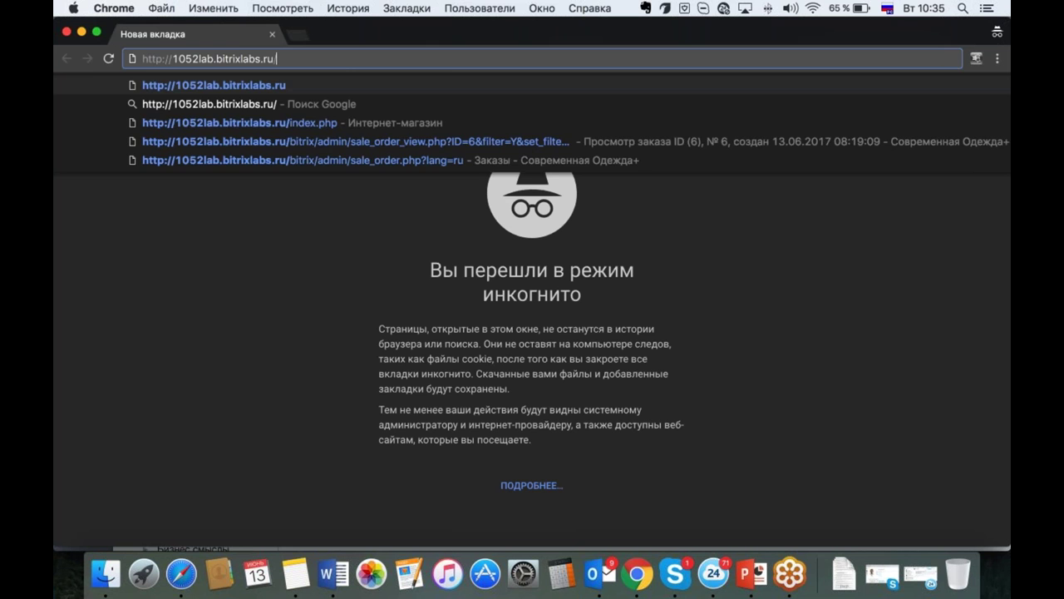
key("Return")
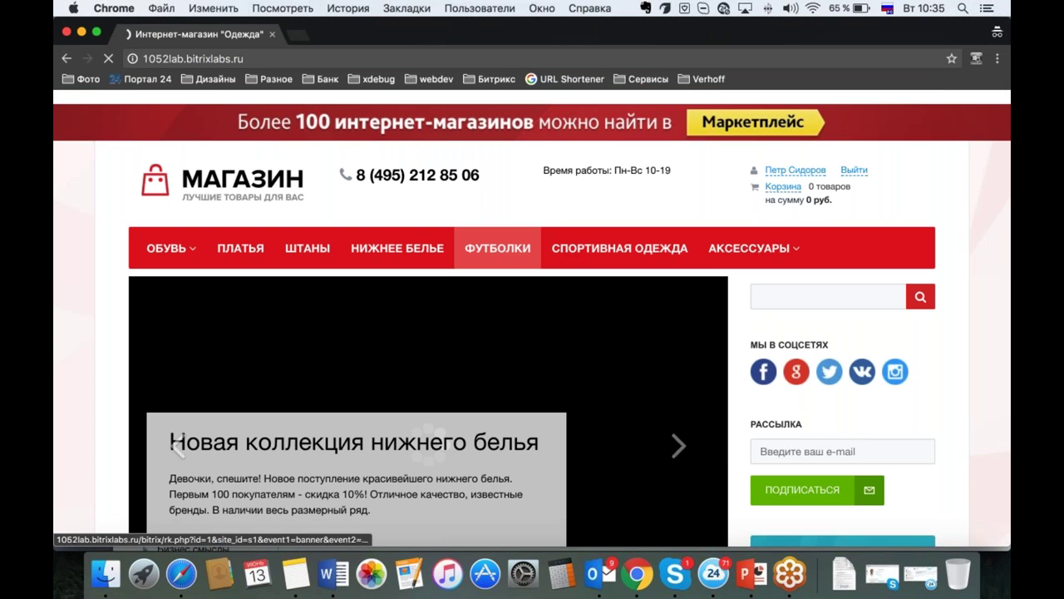
scroll(619, 237, "down", 6)
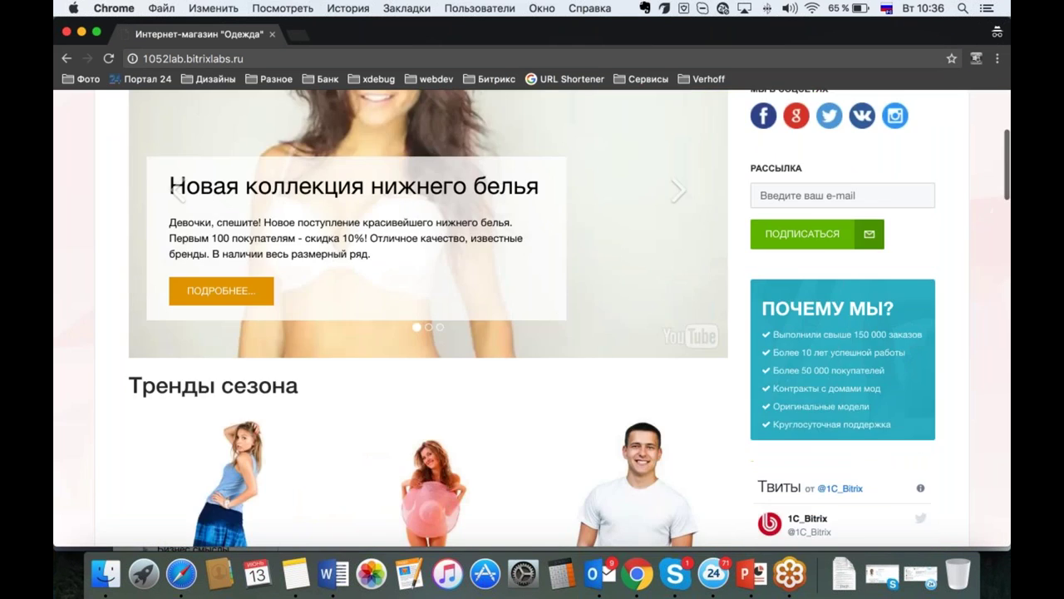
scroll(450, 376, "down", 2)
Put the red Футболка Мужской Огонь in size XL in the cart, review it, and close the window.
left_click(450, 377)
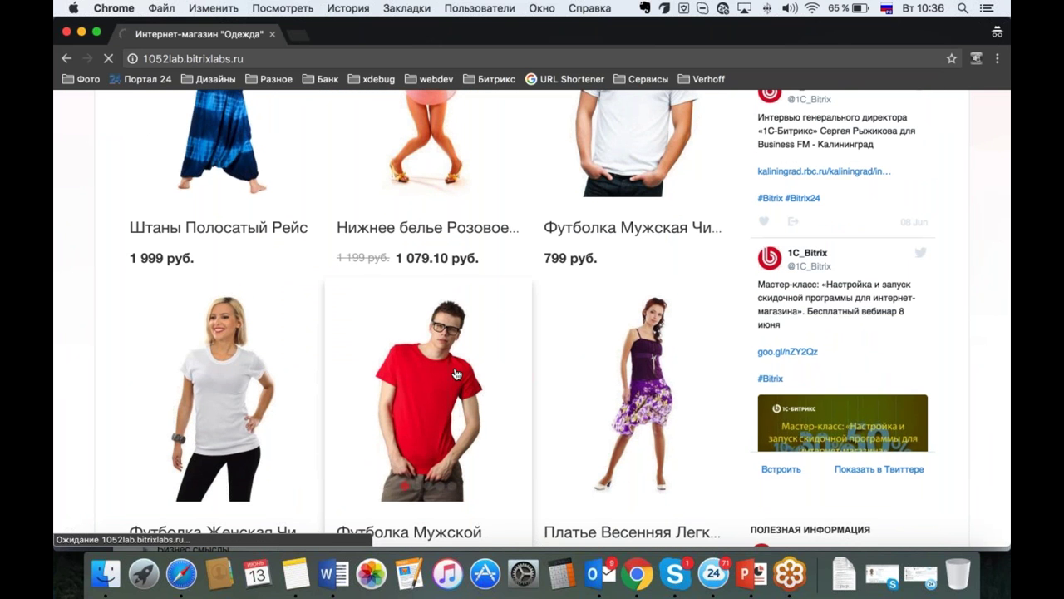
scroll(456, 374, "down", 2)
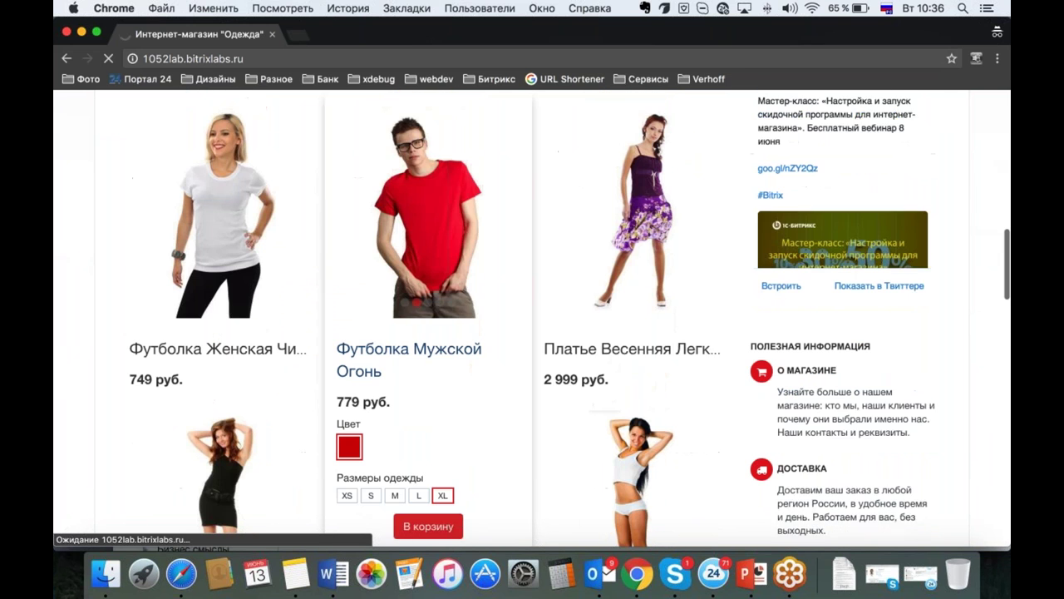
left_click(395, 484)
left_click(442, 484)
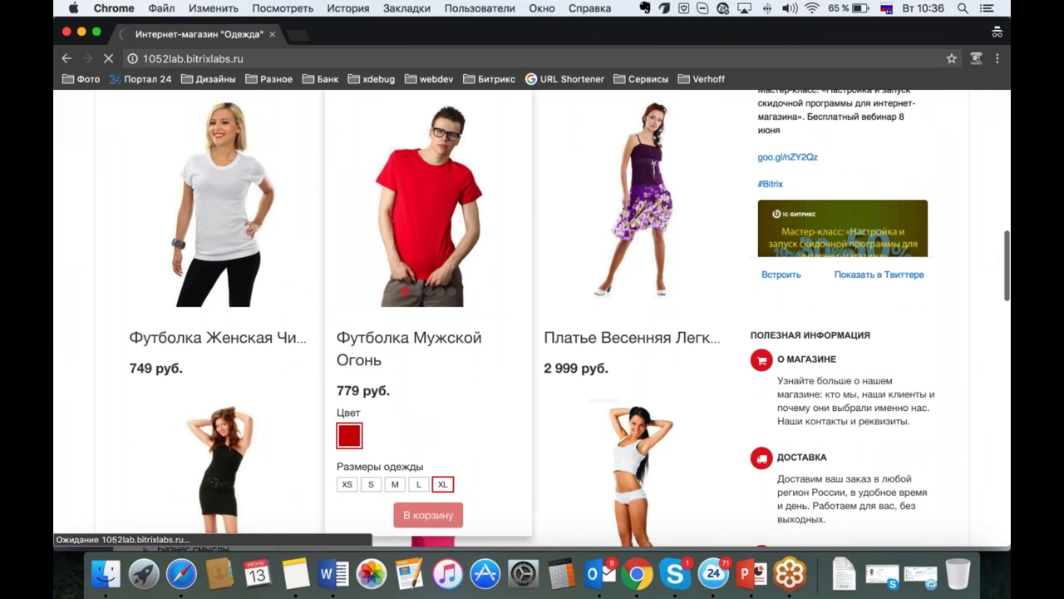
mouse_move(551, 373)
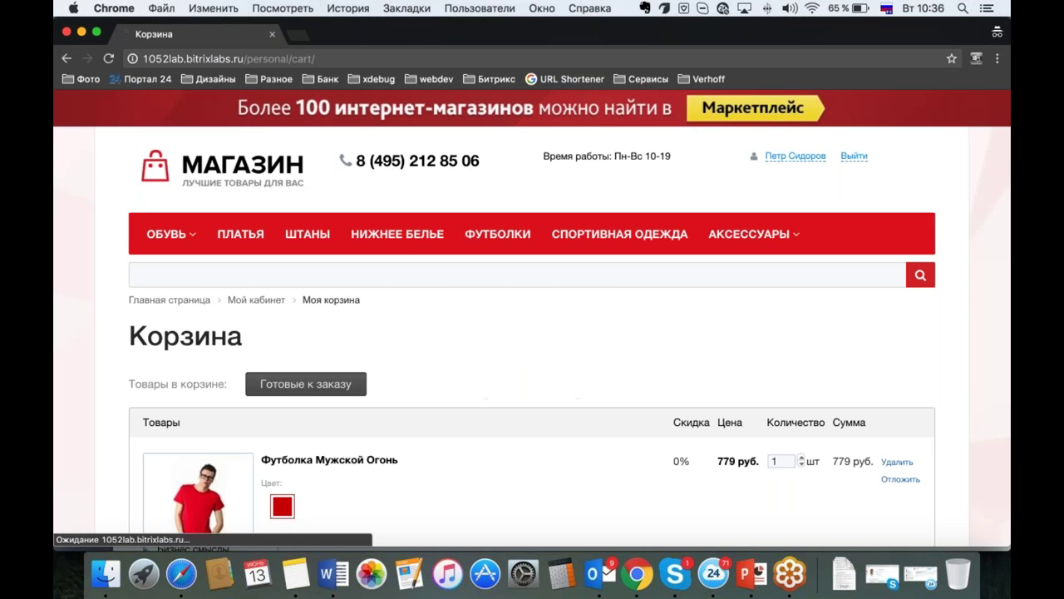
scroll(599, 358, "down", 3)
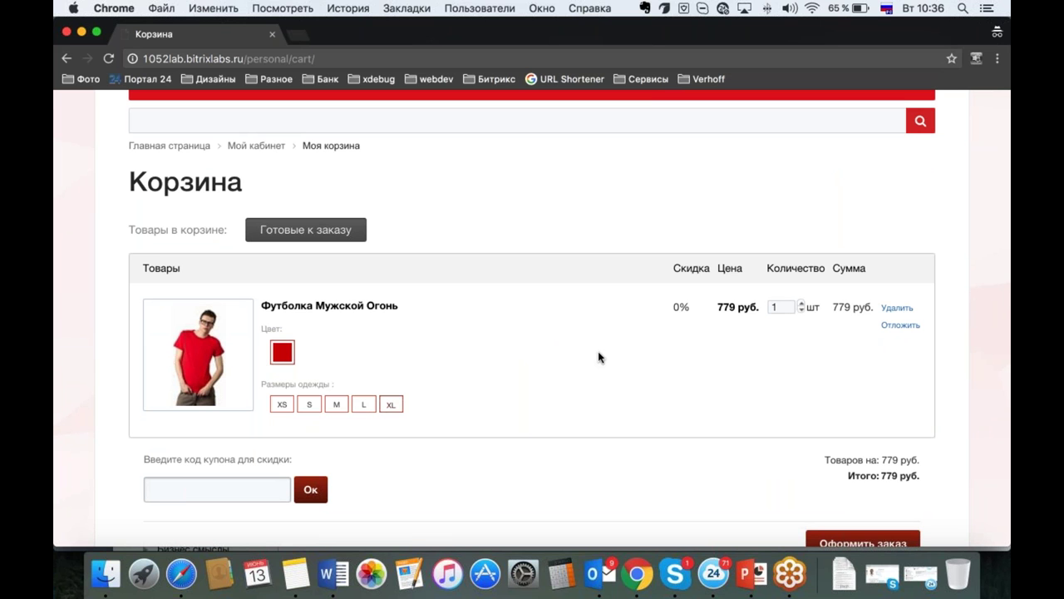
scroll(632, 354, "down", 1)
scroll(652, 355, "down", 3)
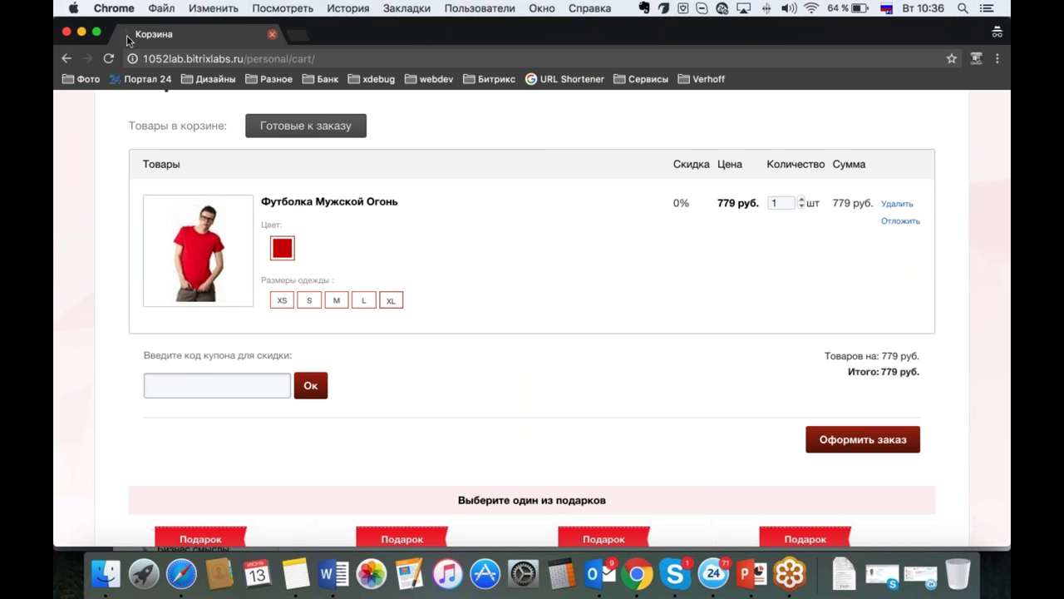
left_click(67, 32)
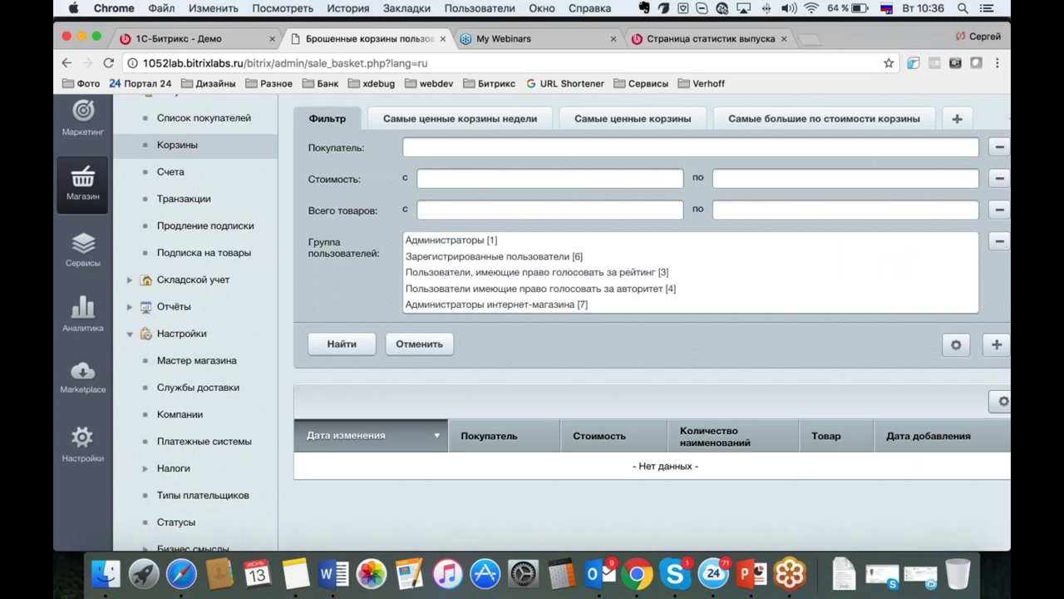
Reload the baskets list to find the 779-ruble red XL t-shirt basket, then go to Заказы.
key("super+r")
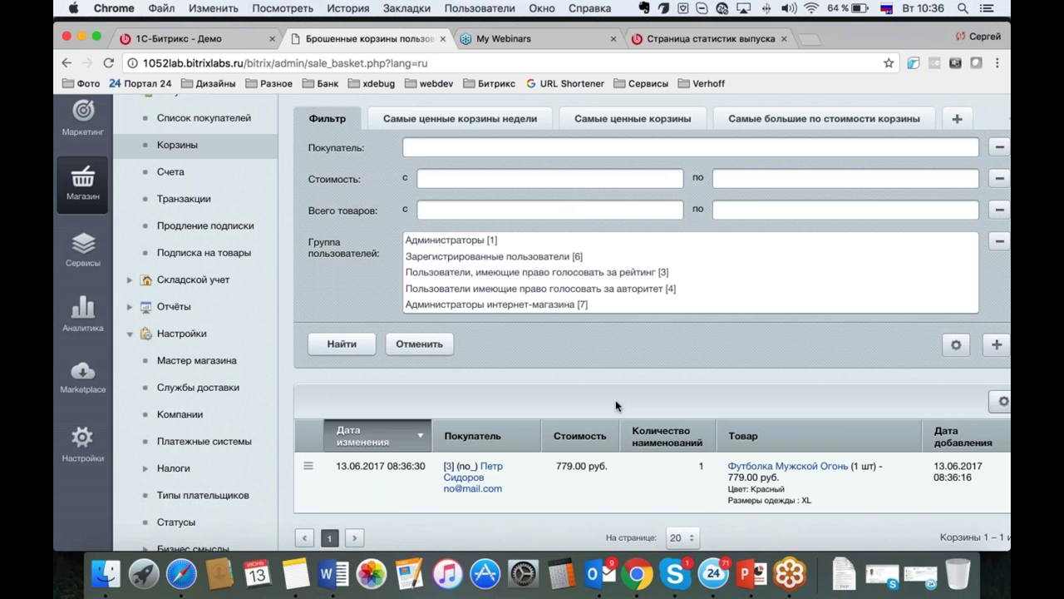
scroll(616, 405, "down", 1)
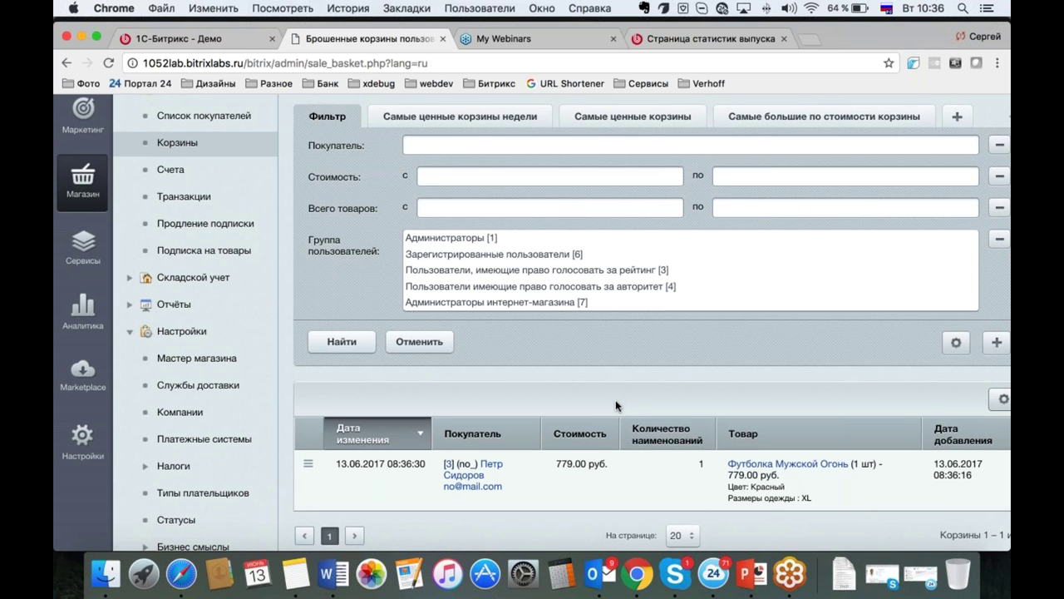
scroll(615, 405, "down", 3)
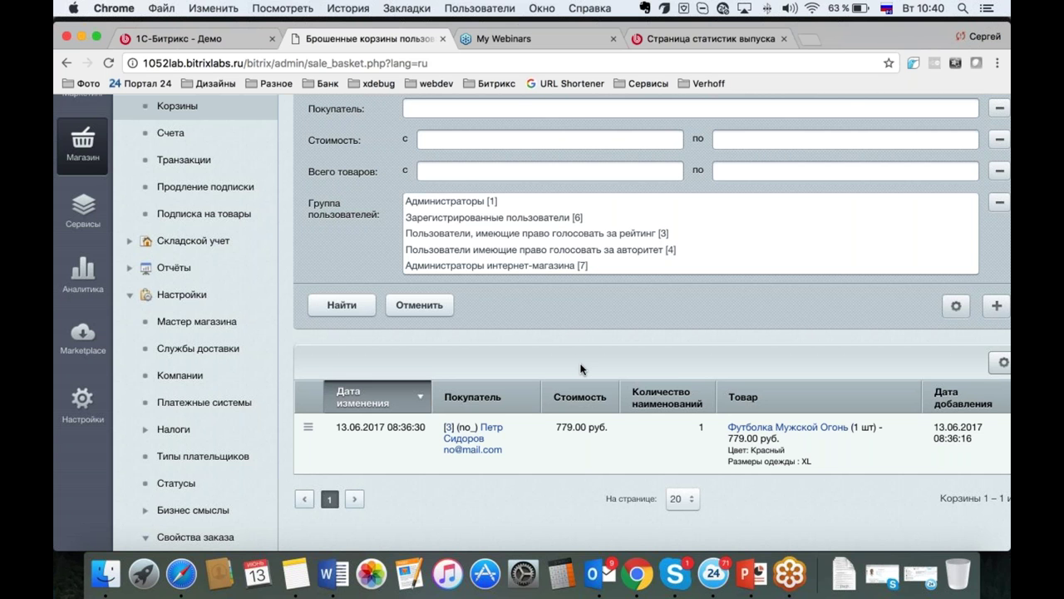
scroll(580, 368, "up", 5)
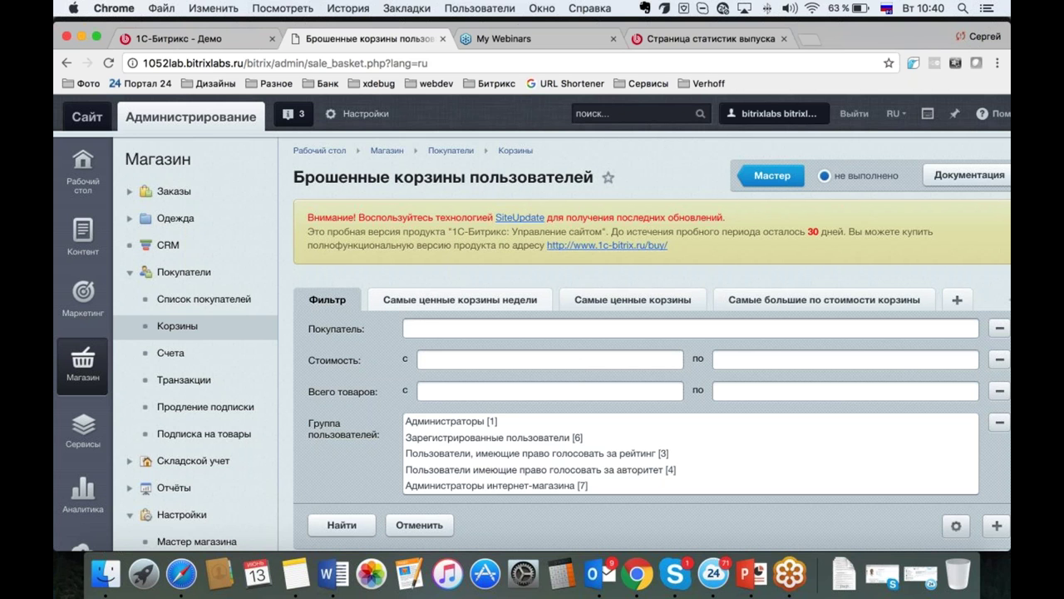
left_click(178, 192)
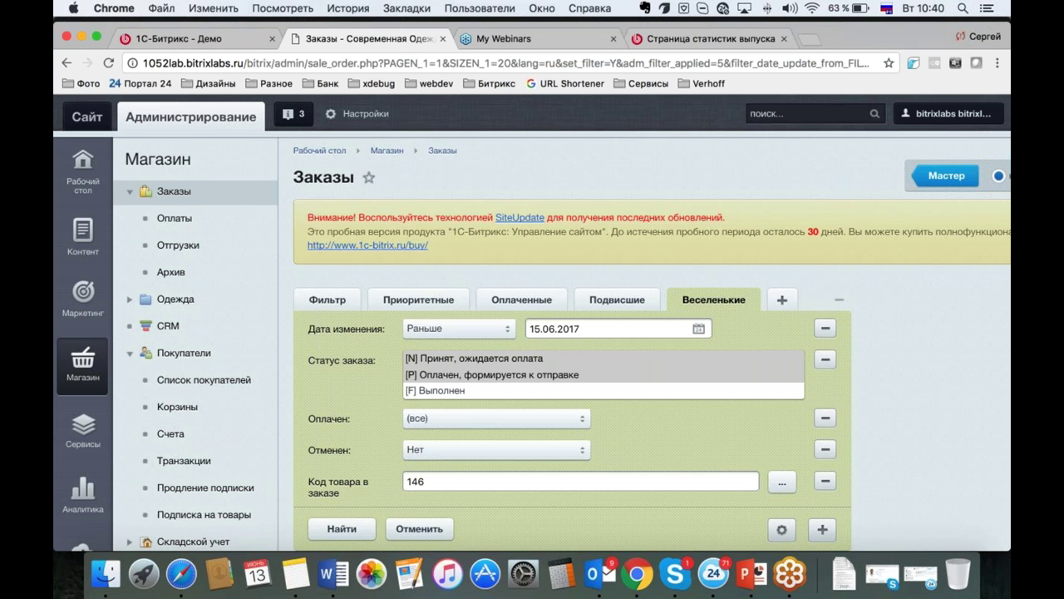
Switch to the открытие_и_продвижение_13062017 presentation in PowerPoint.
left_click(753, 574)
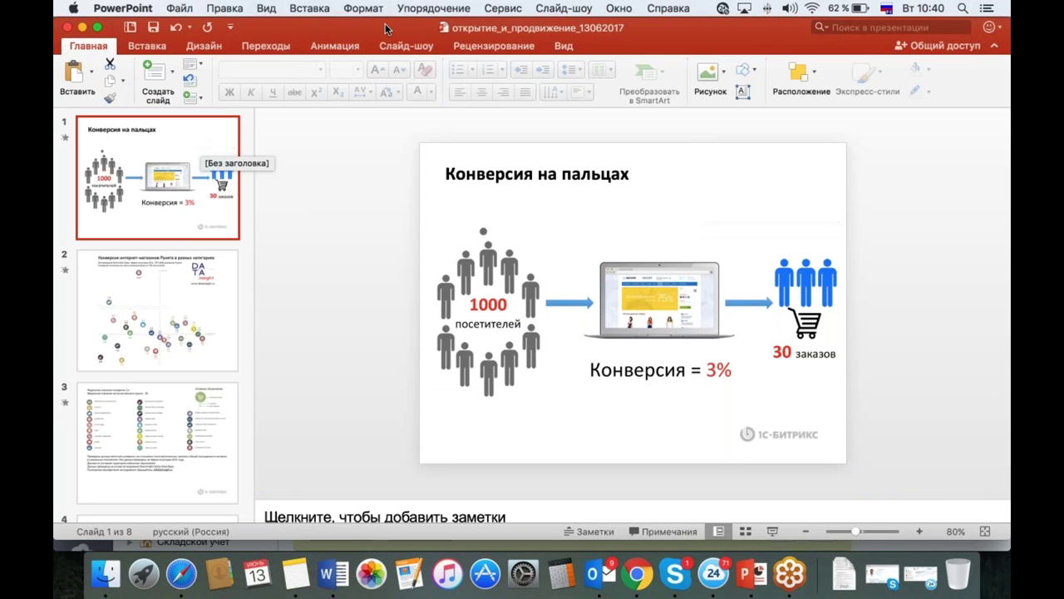
Start the slide show from the beginning via Сервис > Слайд-шоу > Воспроизведение с начала.
left_click(487, 10)
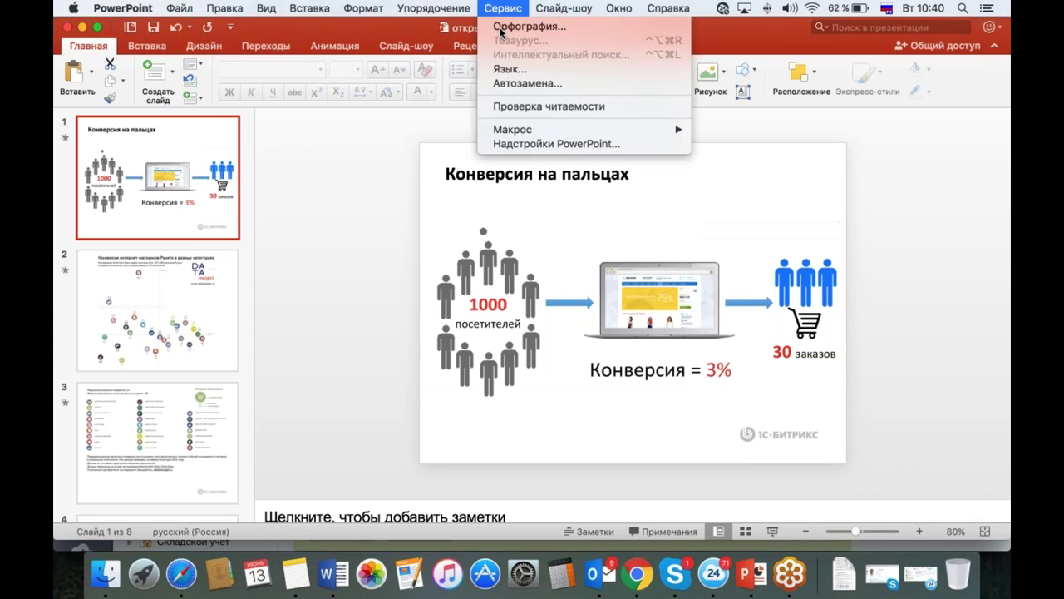
mouse_move(561, 10)
left_click(559, 29)
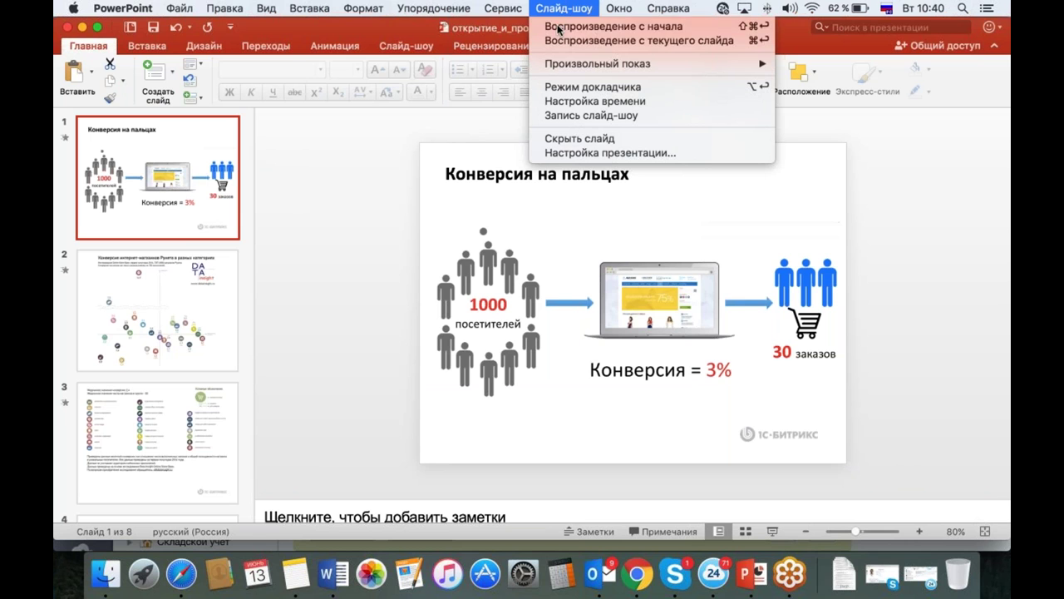
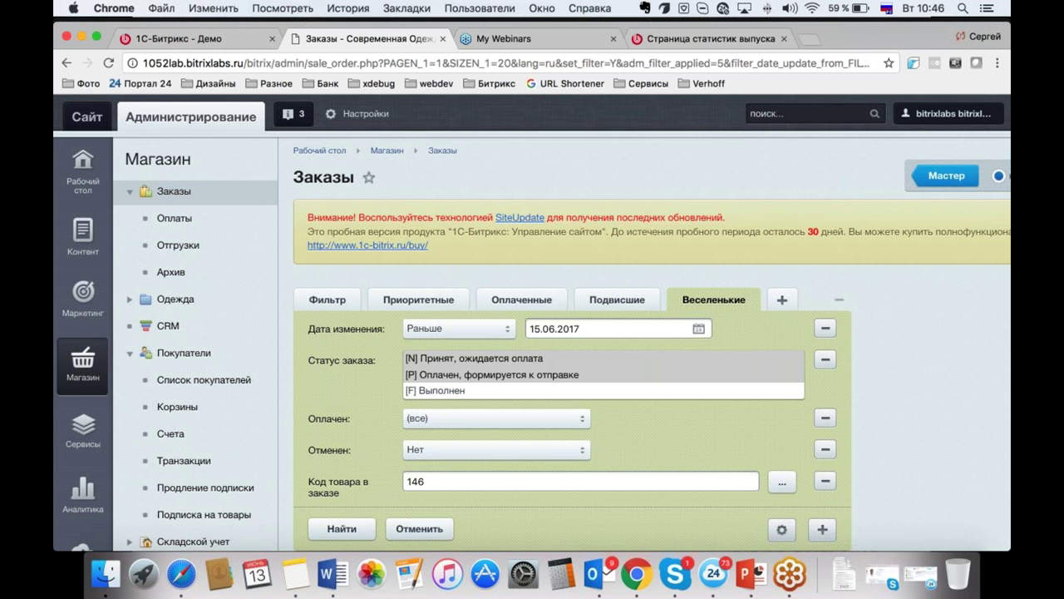
Switch to the Marketing section and open the Пульс конверсии conversion summary page.
scroll(532, 332, "down", 1)
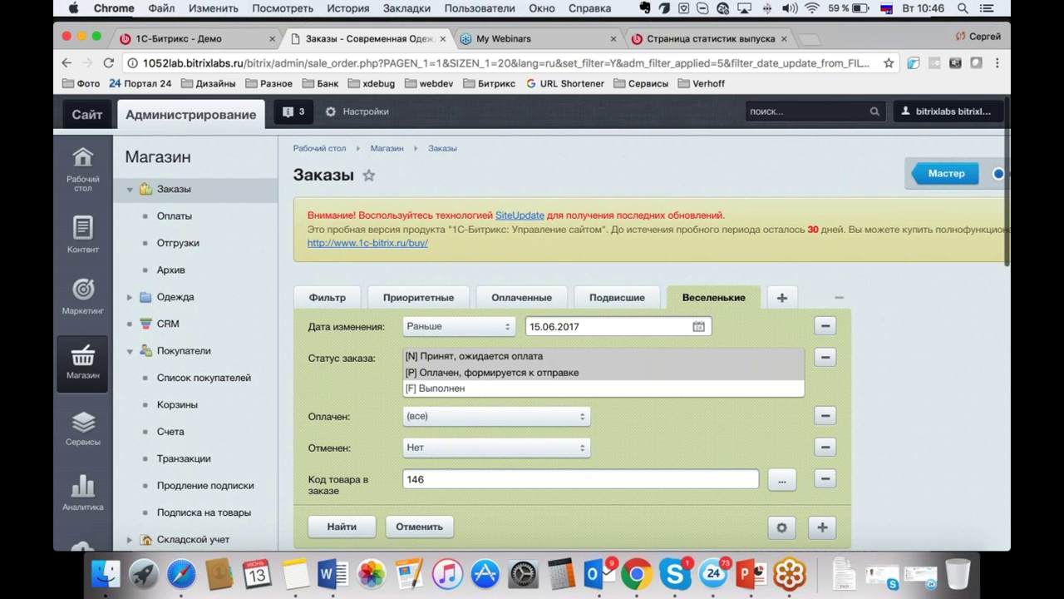
scroll(90, 254, "down", 2)
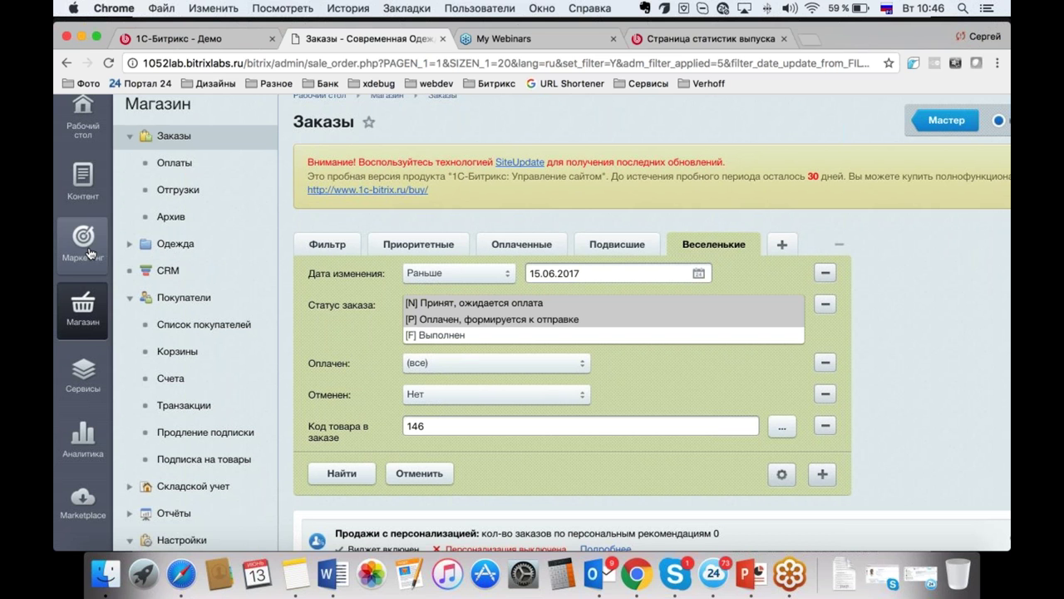
left_click(89, 253)
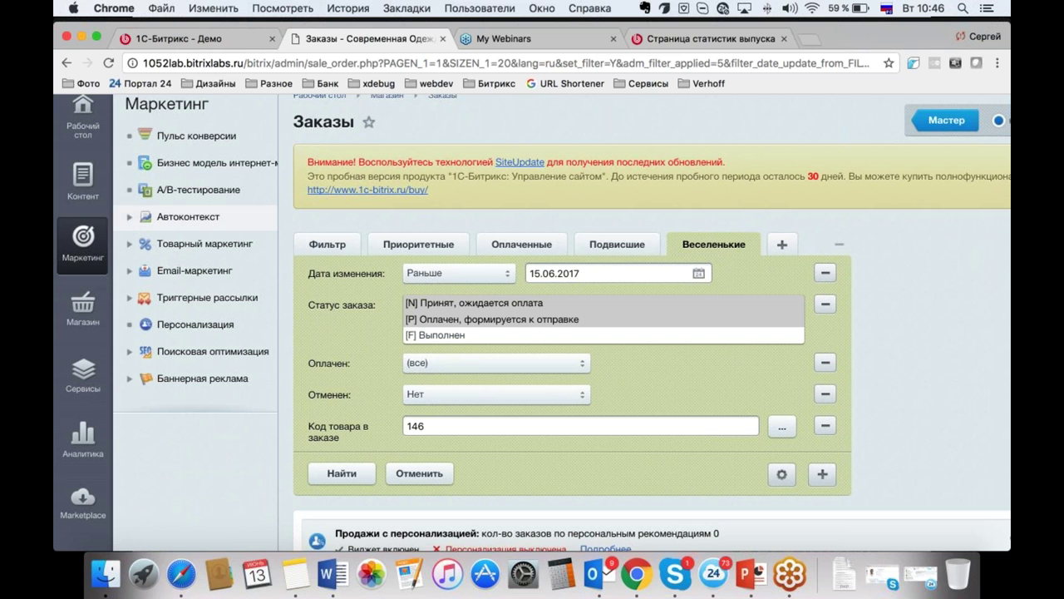
left_click(212, 140)
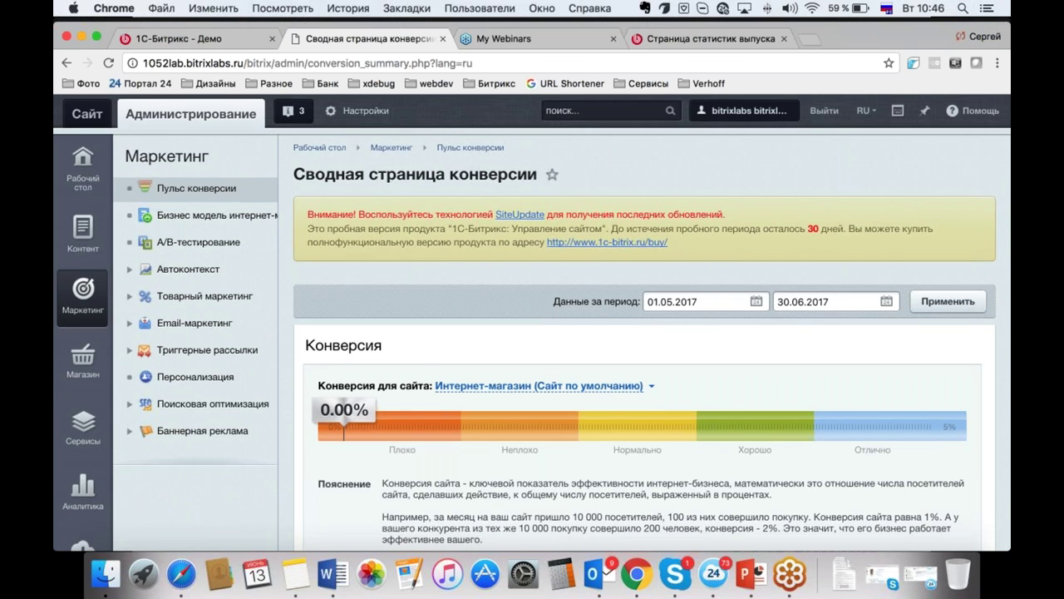
Scroll through the conversion summary and highlight the 1,858 added-to-cart total.
scroll(644, 324, "down", 10)
scroll(411, 231, "down", 7)
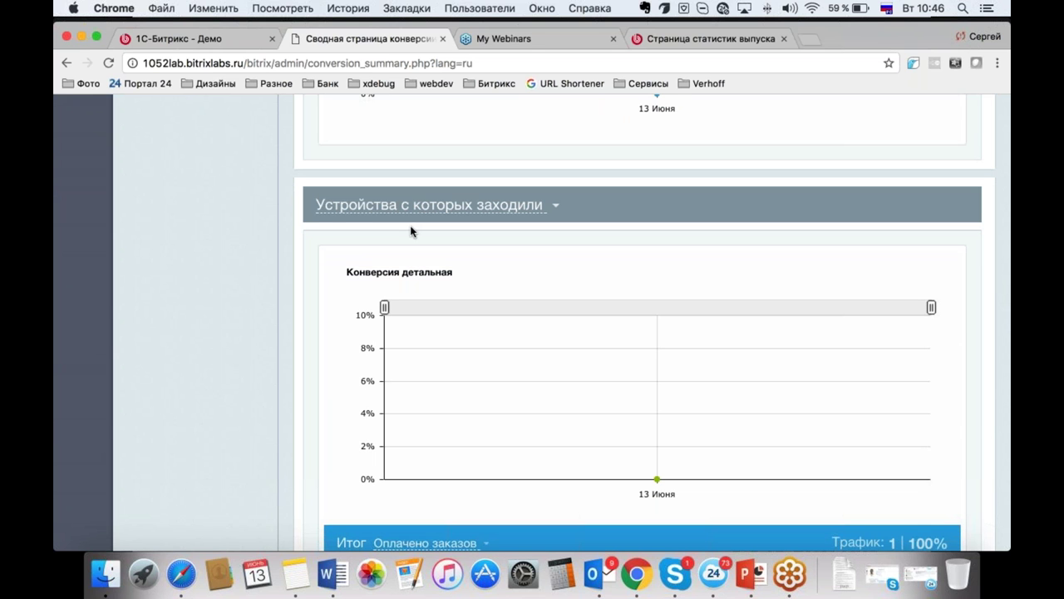
scroll(411, 231, "down", 1)
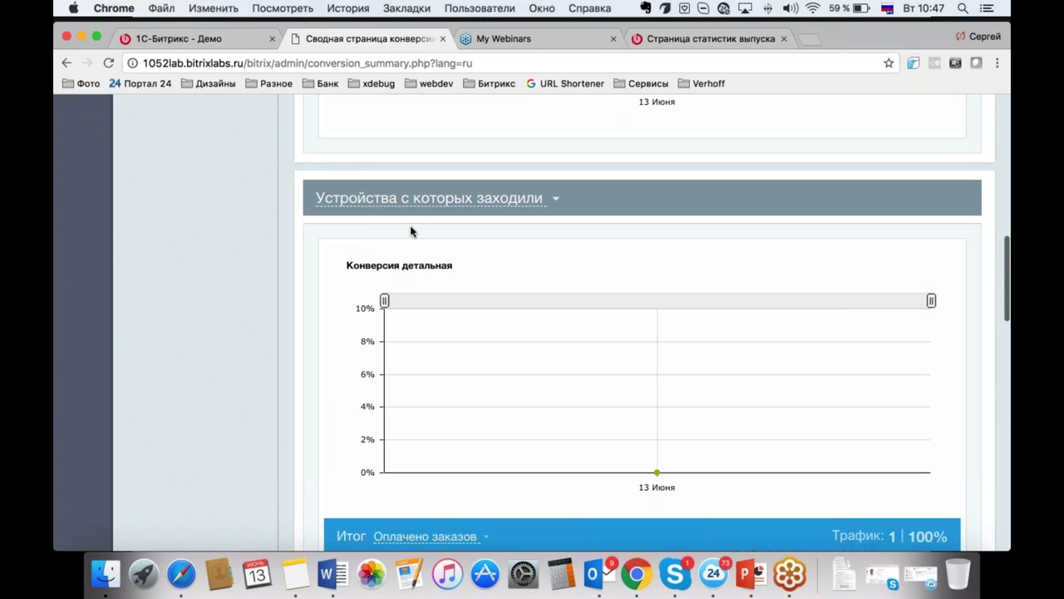
scroll(411, 231, "down", 5)
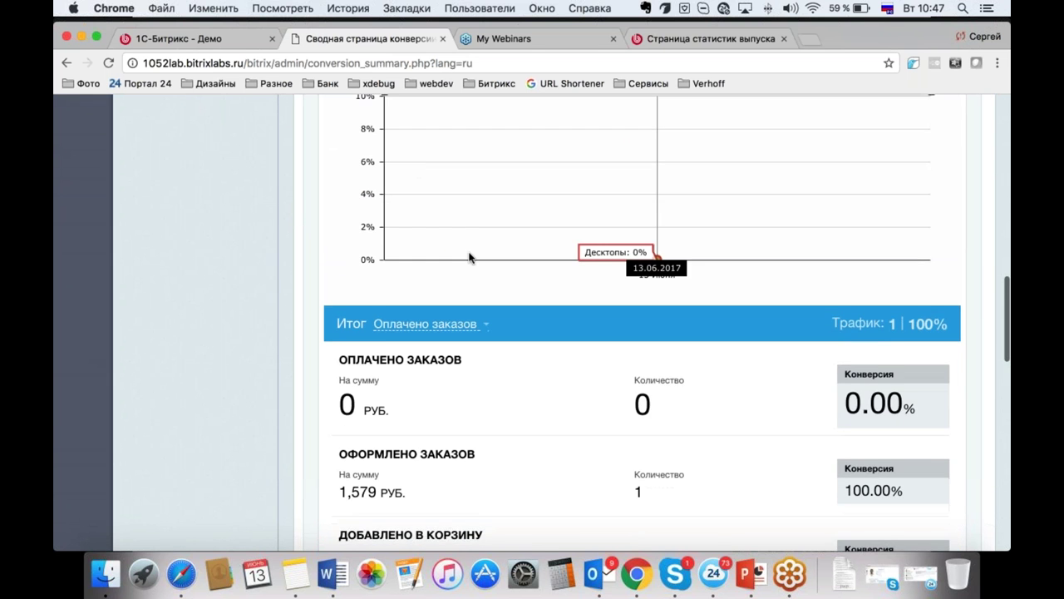
scroll(466, 285, "down", 10)
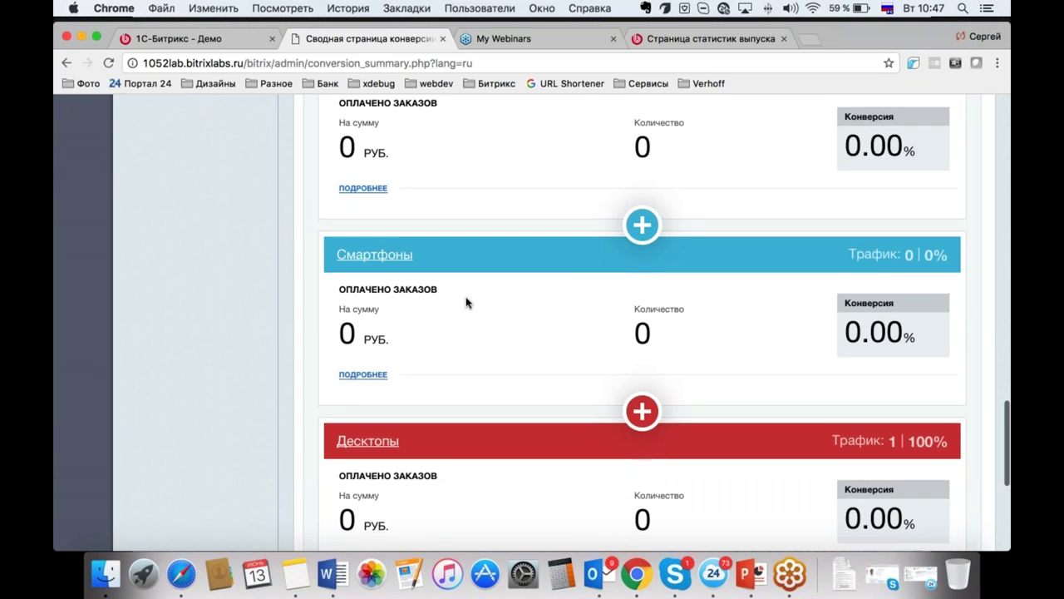
scroll(466, 300, "up", 2)
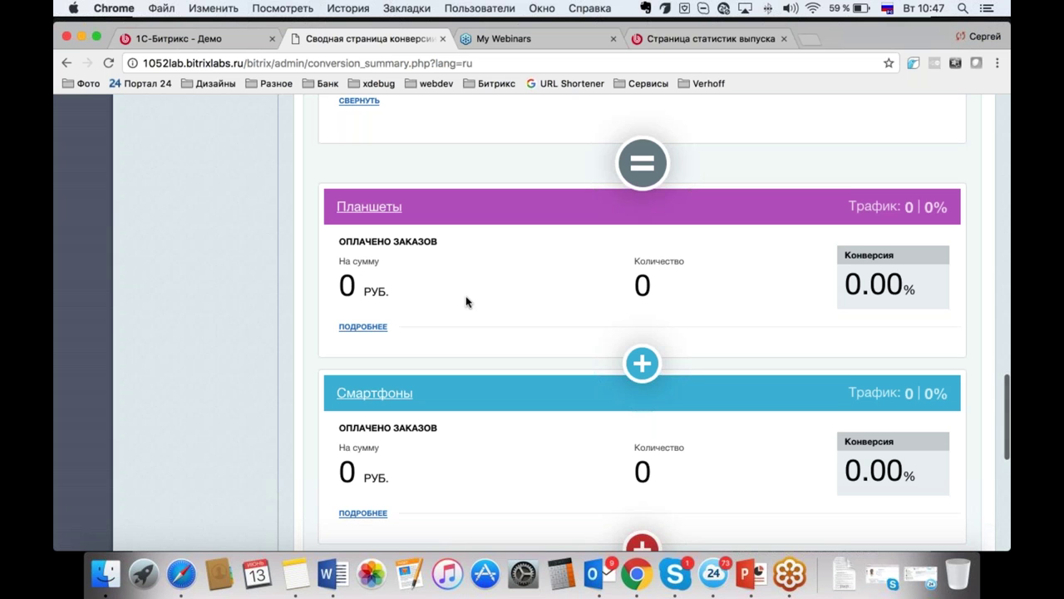
scroll(466, 298, "down", 1)
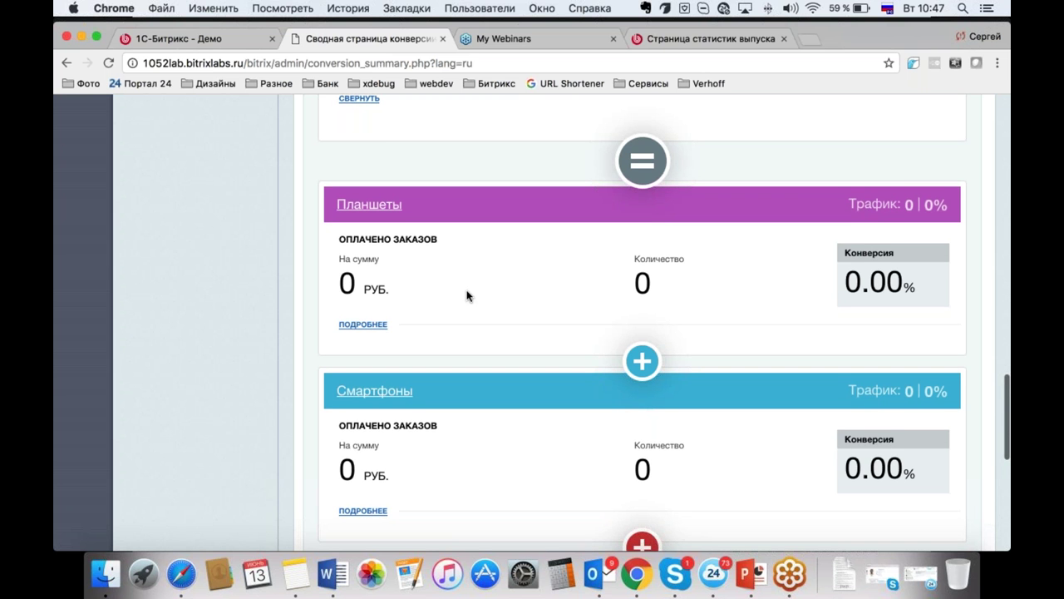
scroll(466, 296, "down", 6)
scroll(479, 316, "up", 4)
scroll(481, 316, "down", 5)
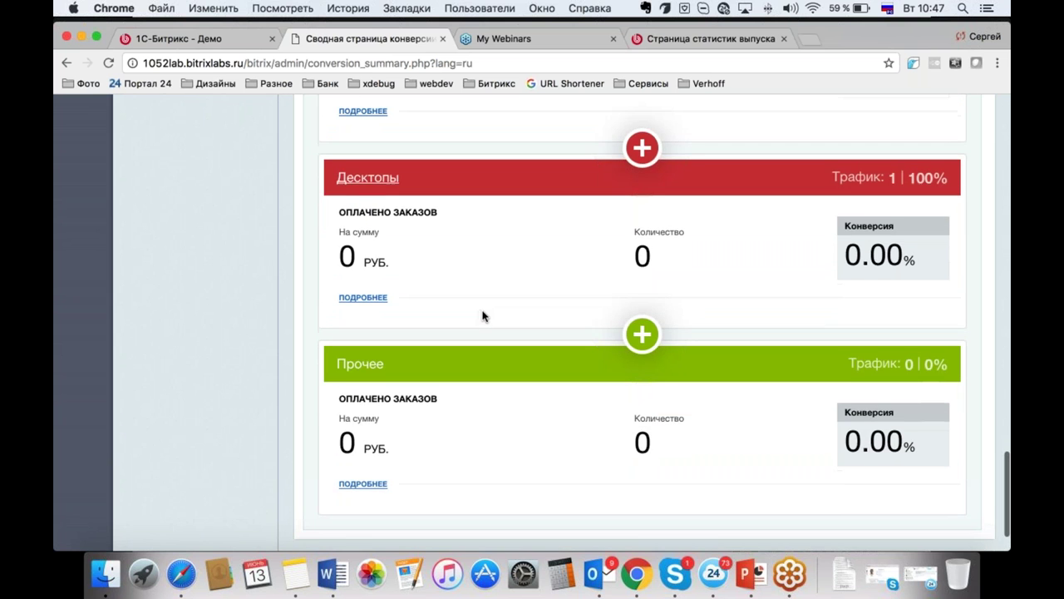
scroll(478, 299, "up", 1)
scroll(476, 287, "up", 5)
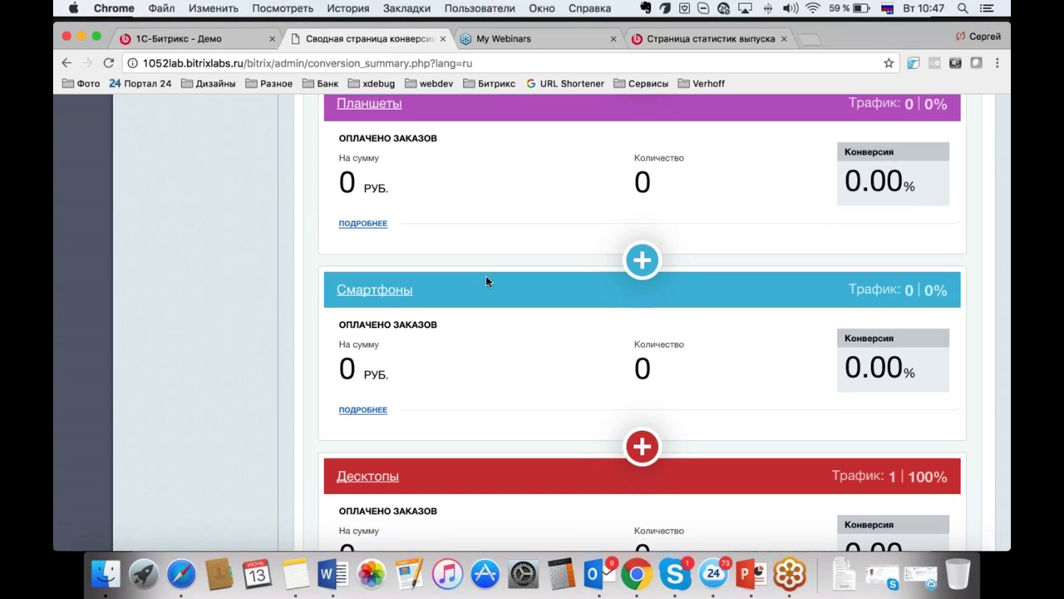
scroll(486, 276, "up", 5)
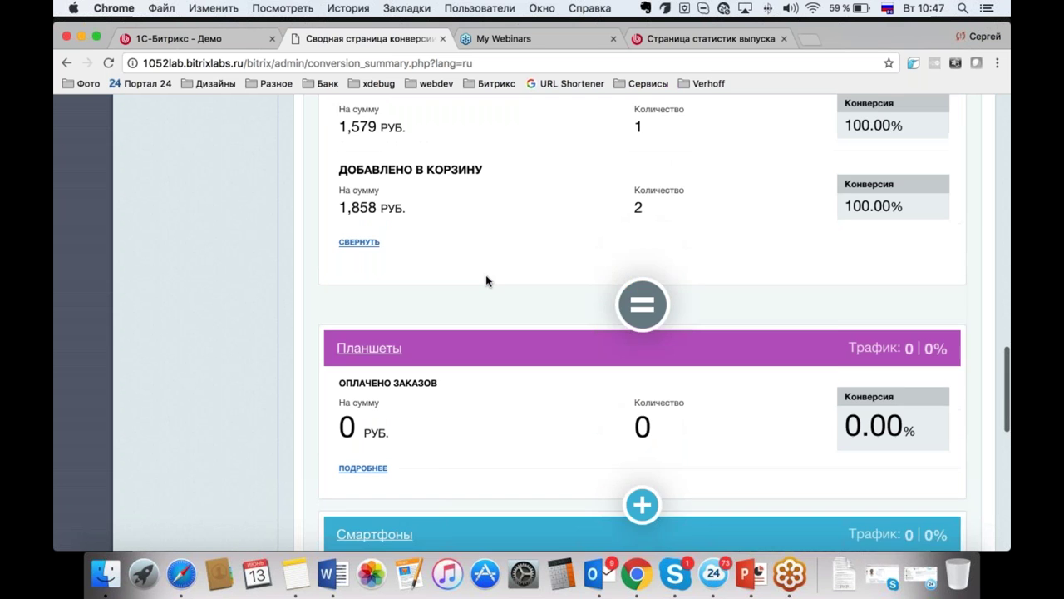
scroll(513, 302, "up", 1)
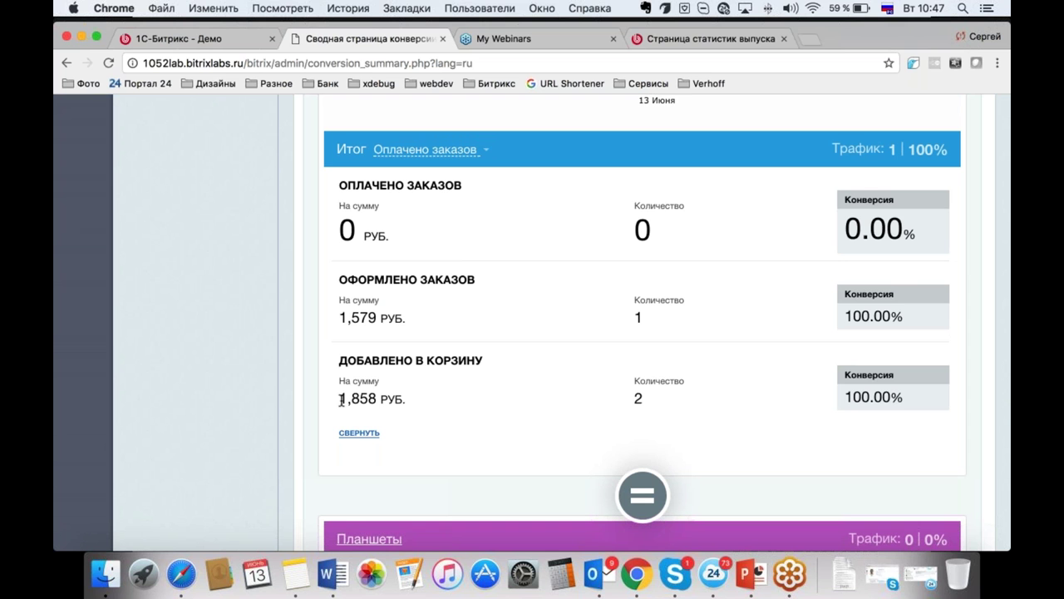
left_click_drag(341, 400, 379, 400)
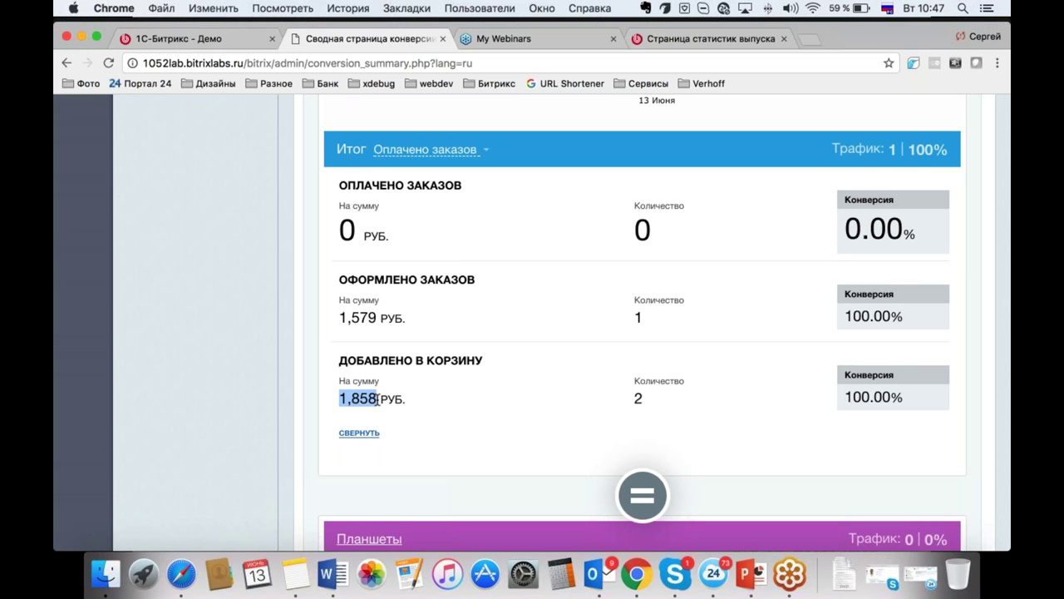
Check the 01.05.2017 period start, reload the summary and return to the Shop section.
scroll(379, 400, "up", 1)
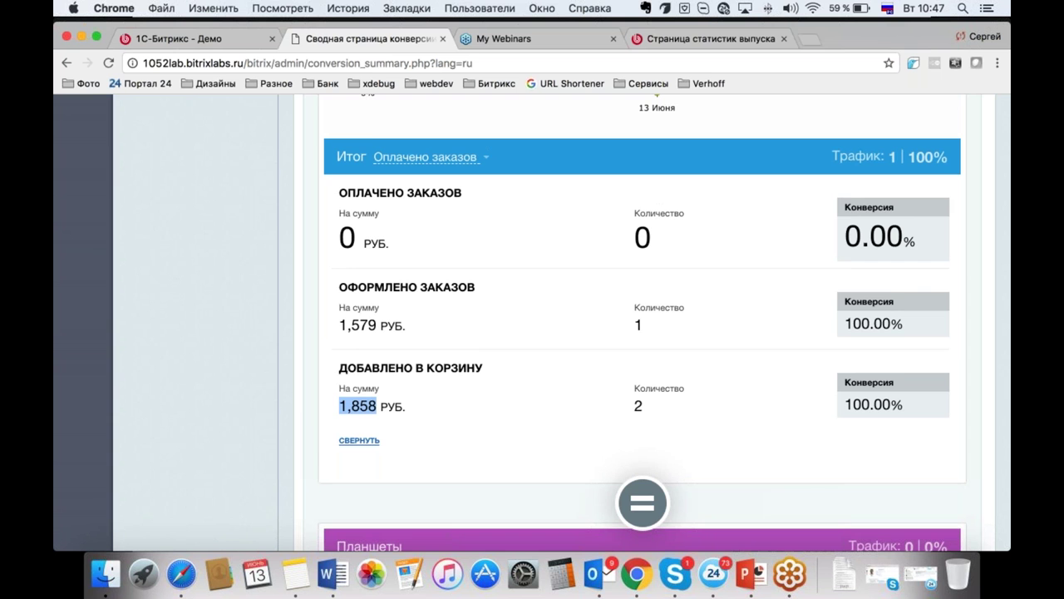
scroll(723, 310, "up", 15)
left_click(724, 309)
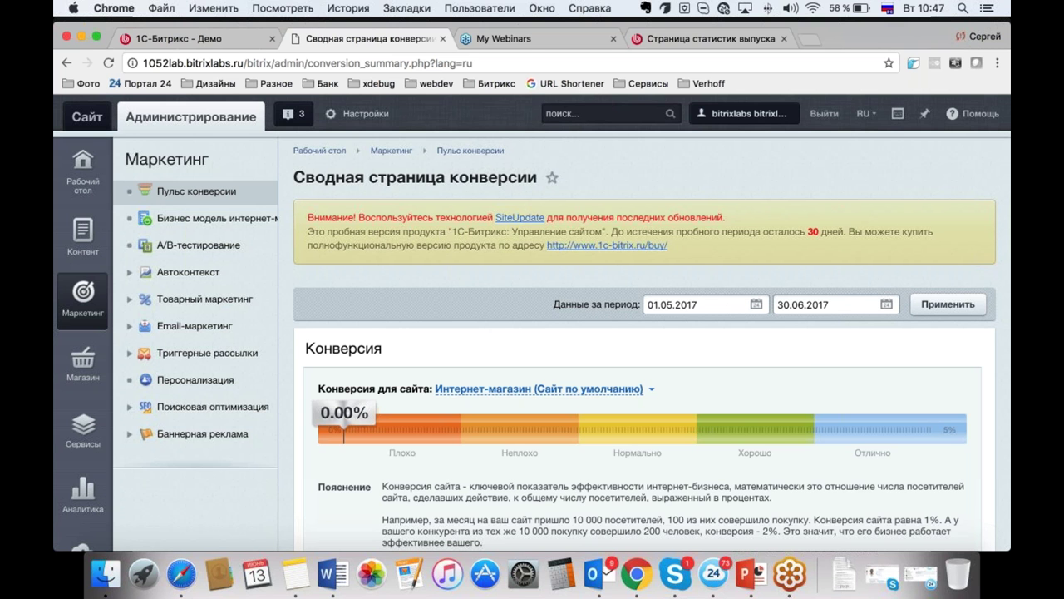
scroll(803, 357, "down", 2)
scroll(803, 358, "down", 10)
scroll(803, 353, "down", 15)
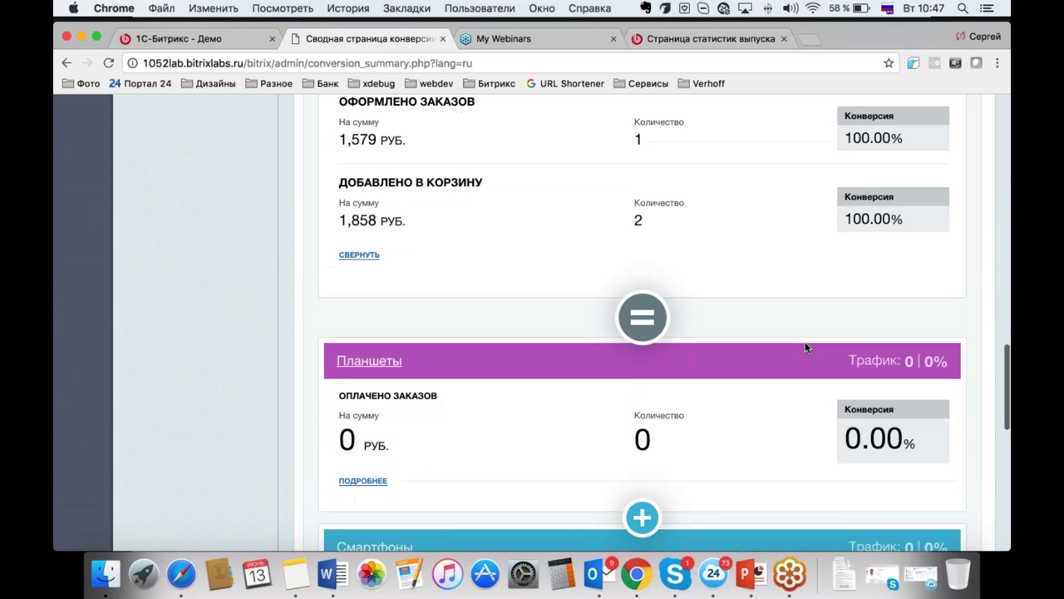
scroll(803, 349, "up", 4)
left_click_drag(339, 336, 377, 337)
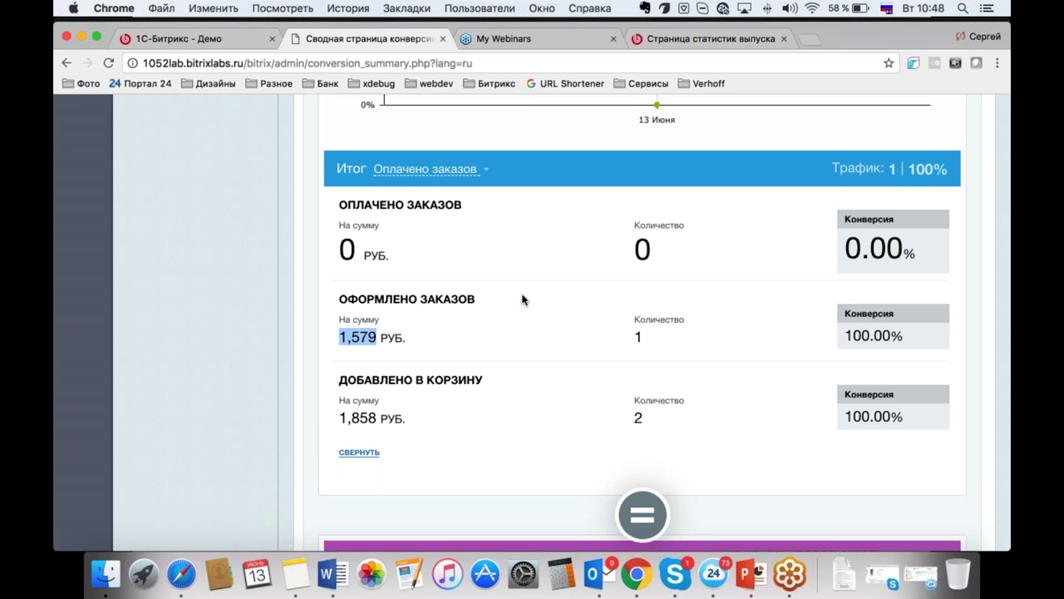
key("super+r")
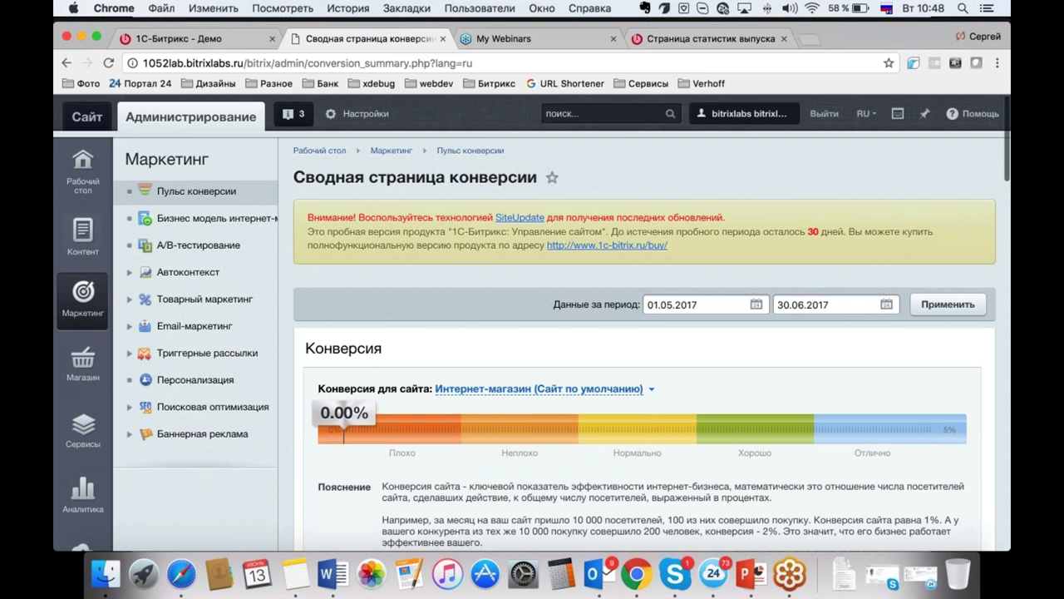
left_click(83, 361)
Open order №6 from the orders list.
left_click(185, 200)
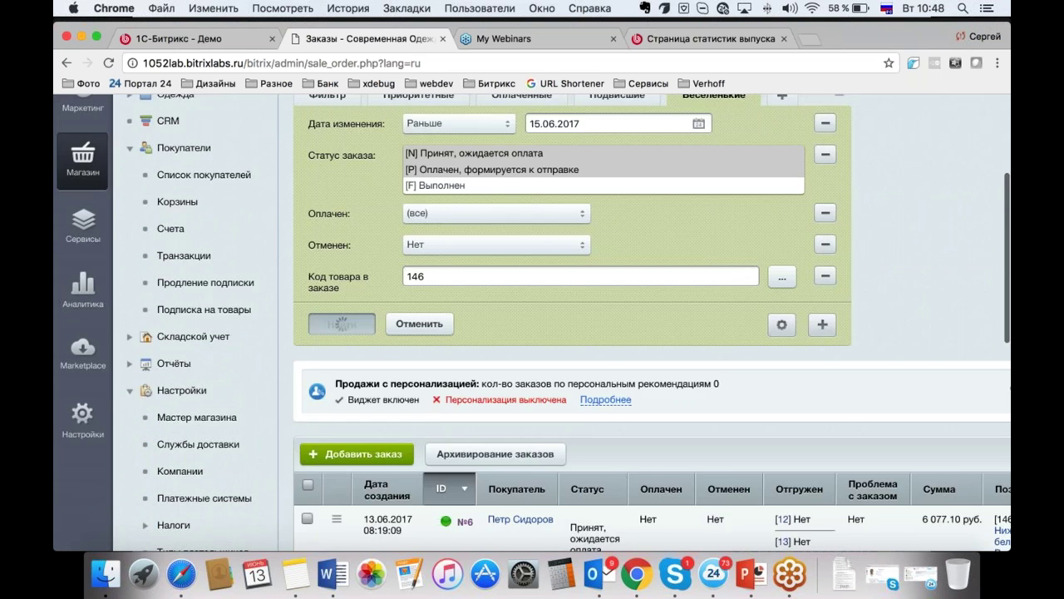
scroll(582, 332, "down", 6)
left_click(464, 274)
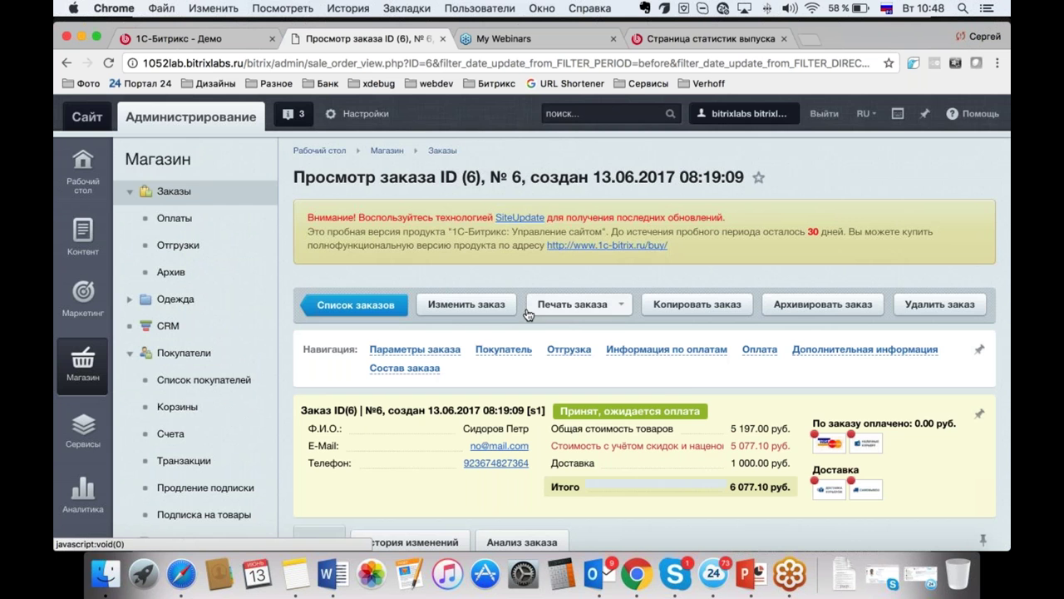
scroll(688, 391, "down", 10)
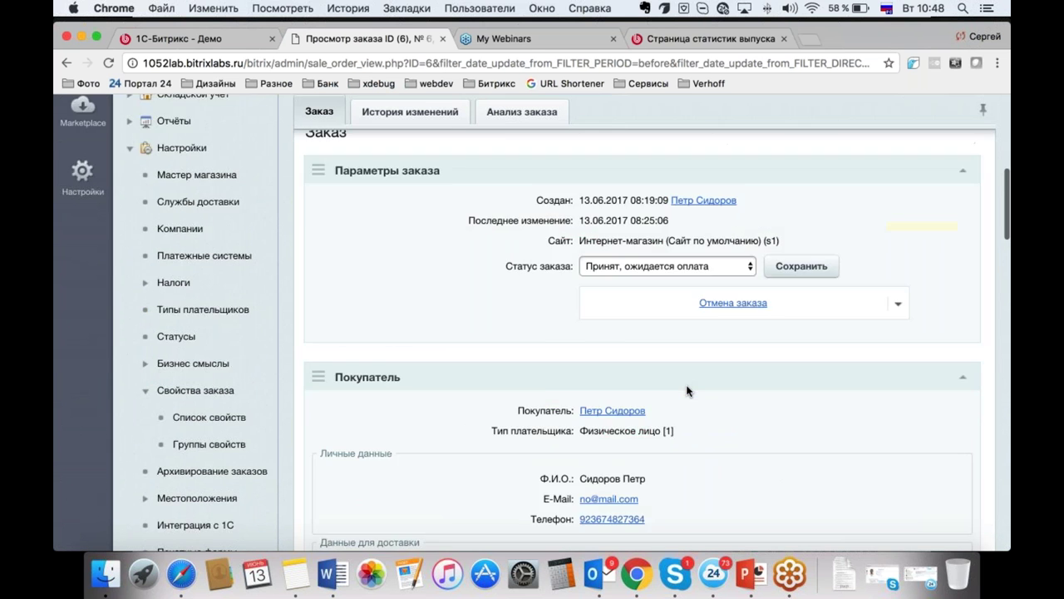
scroll(688, 391, "down", 20)
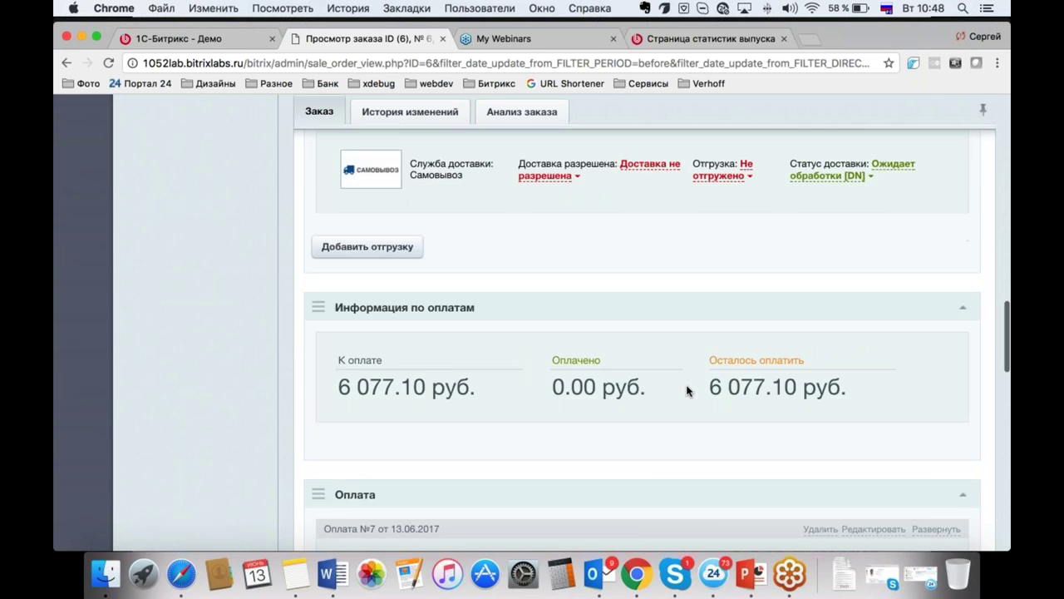
scroll(688, 391, "down", 7)
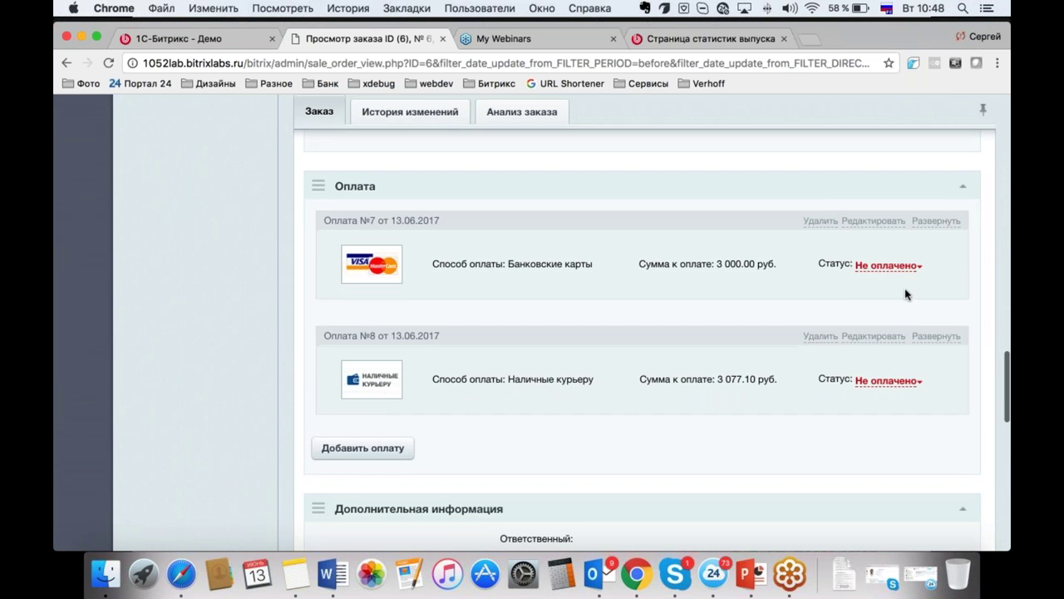
Mark payment №7 paid on 12.06.2017 with a document number and status Оплачен, формируется к отправке.
left_click(888, 265)
left_click(895, 291)
left_click(624, 274)
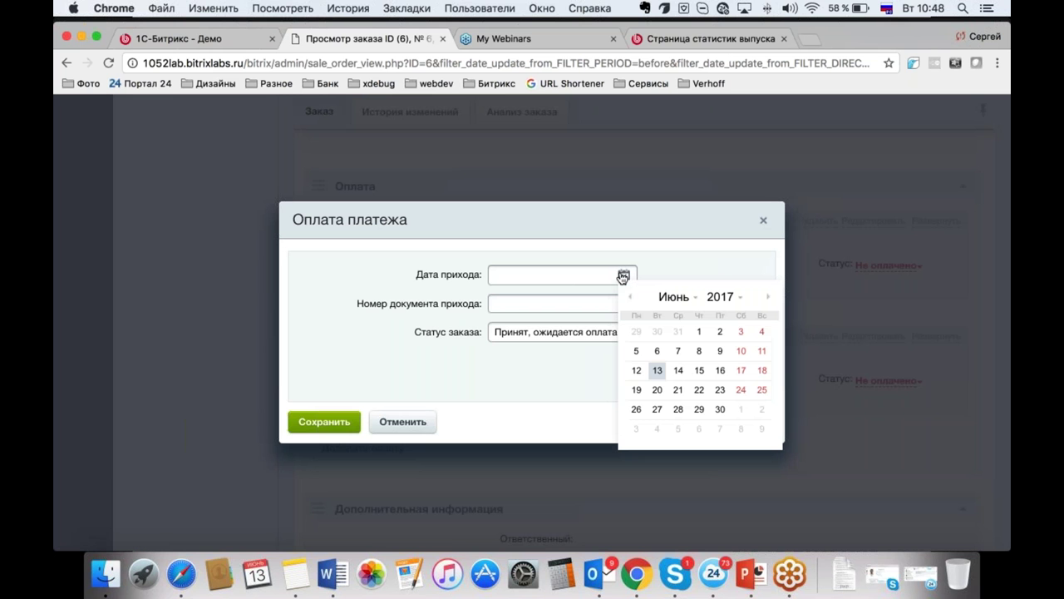
left_click(637, 370)
left_click(515, 304)
type("123")
left_click(434, 365)
left_click(524, 333)
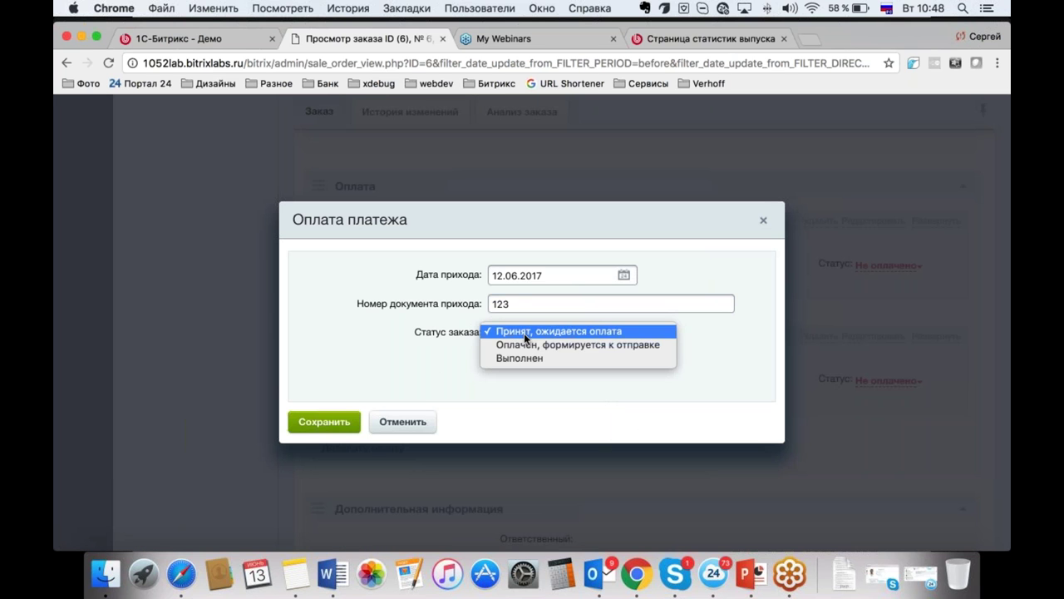
left_click(525, 346)
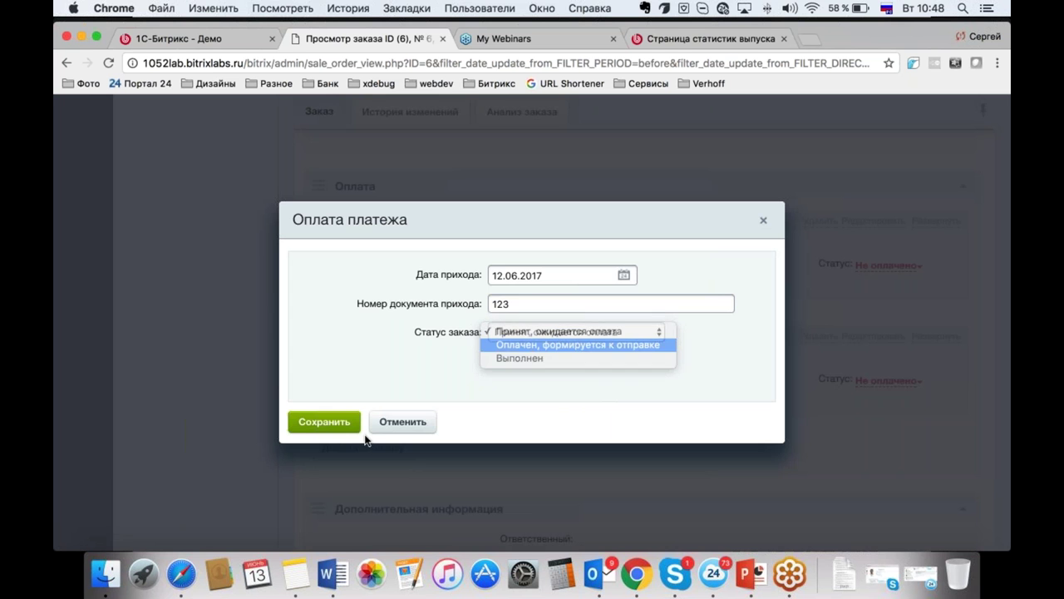
left_click(351, 424)
Mark payment №8 paid on 12.06.2017 with status Выполнен, then reopen the conversion summary.
left_click(887, 380)
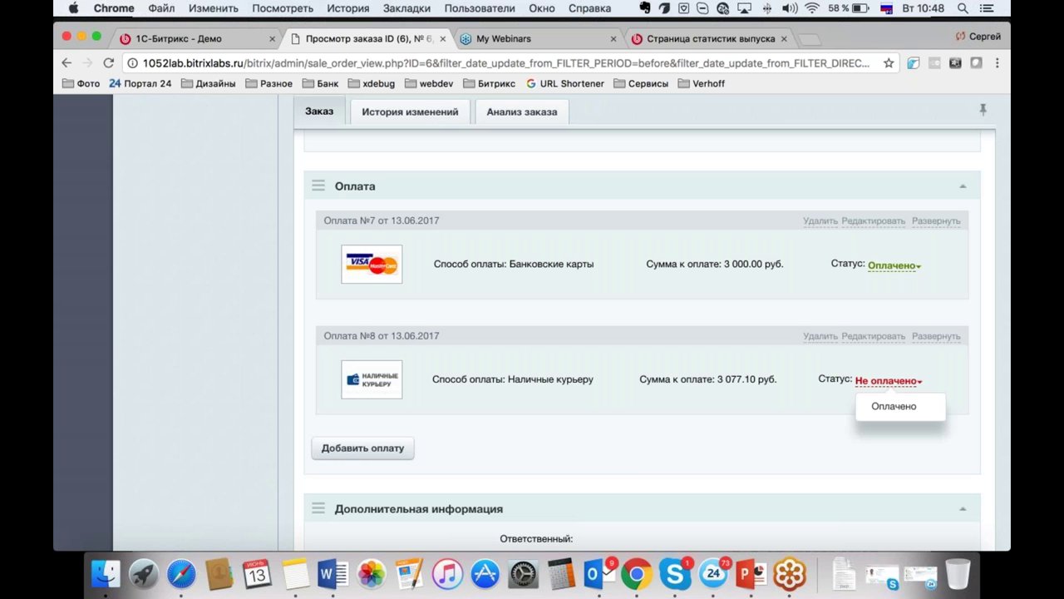
left_click(900, 406)
left_click(624, 275)
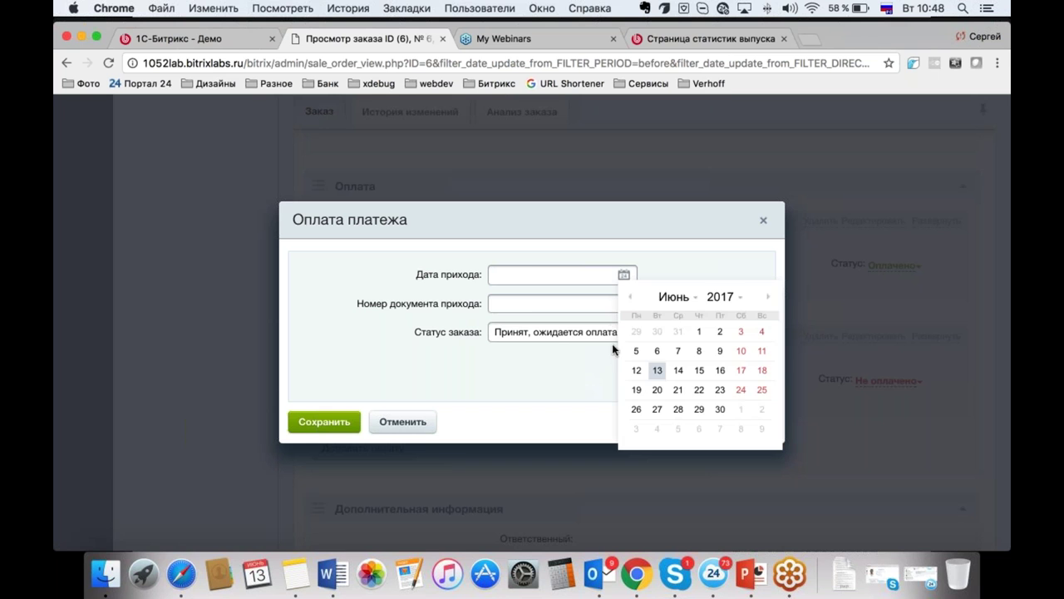
left_click(637, 372)
left_click(511, 300)
type("23423423")
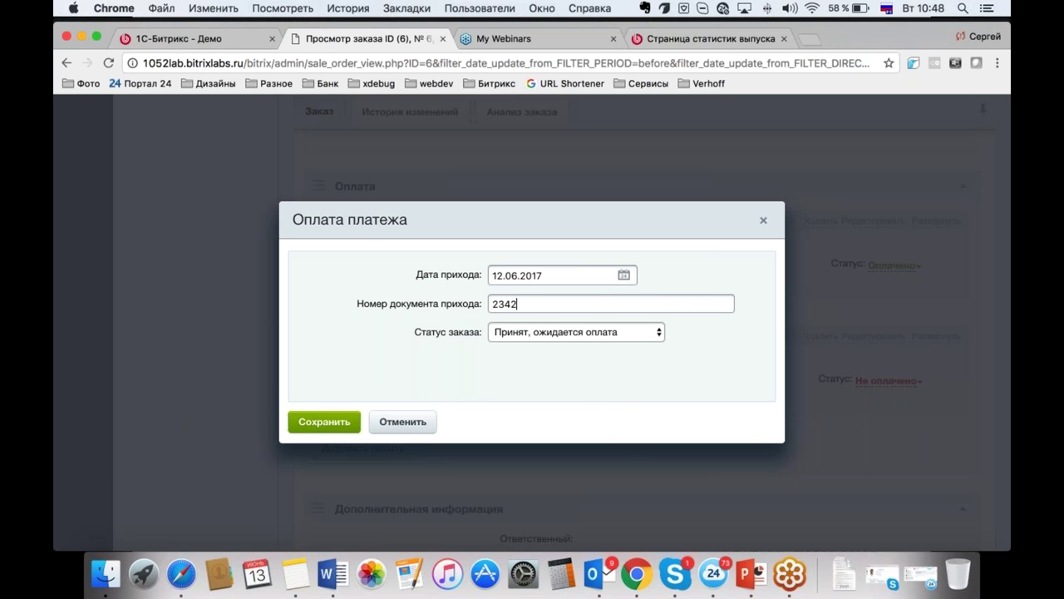
left_click(555, 333)
key("Down")
key("Down")
key("Return")
left_click(325, 425)
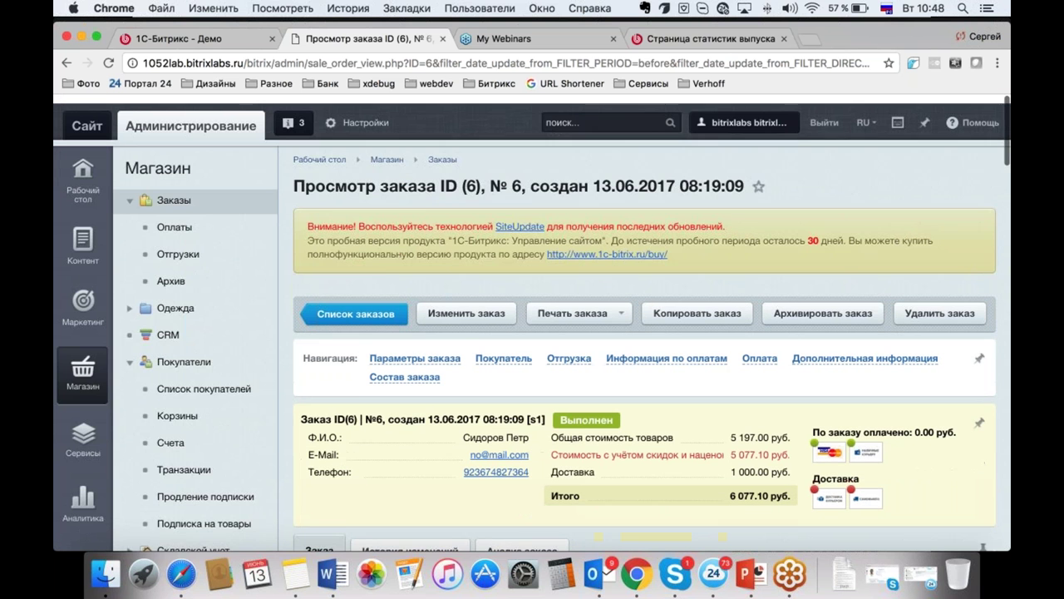
left_click(82, 298)
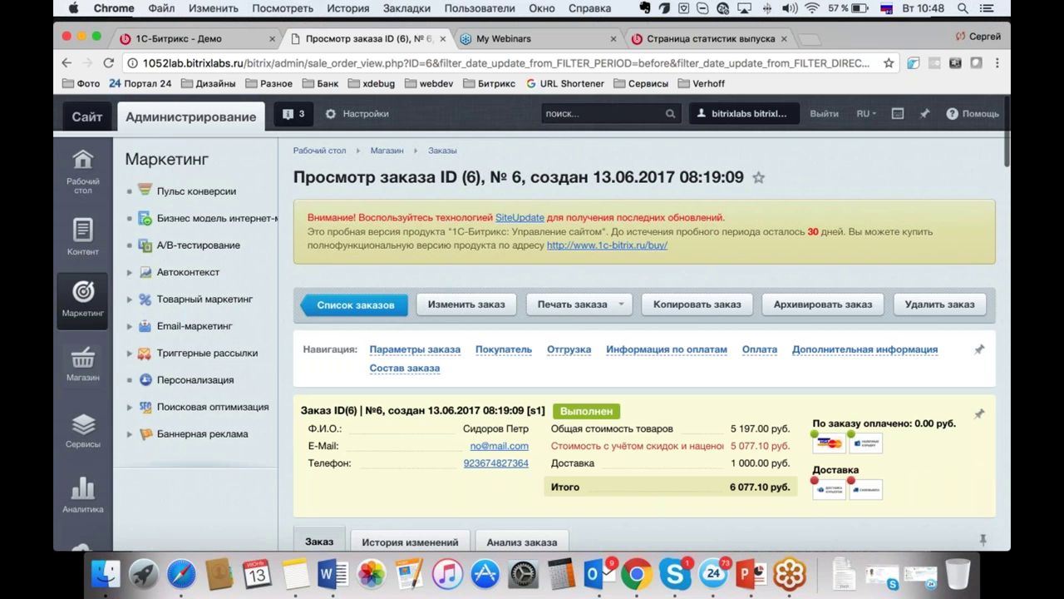
left_click(187, 191)
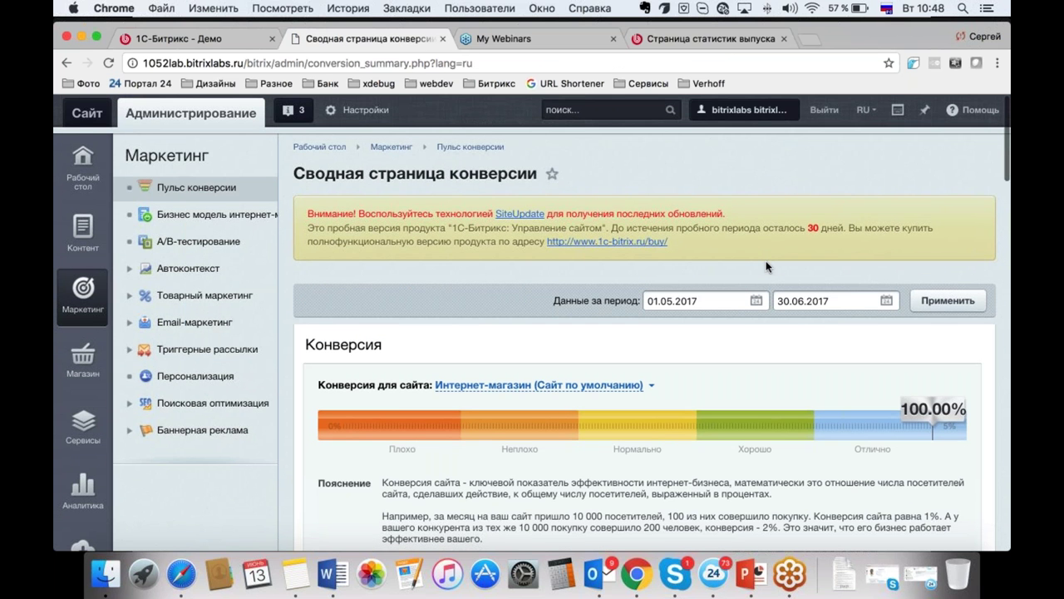
Scroll through the conversion summary showing 100.00% conversion and 6,077 руб. of paid orders.
scroll(766, 261, "down", 4)
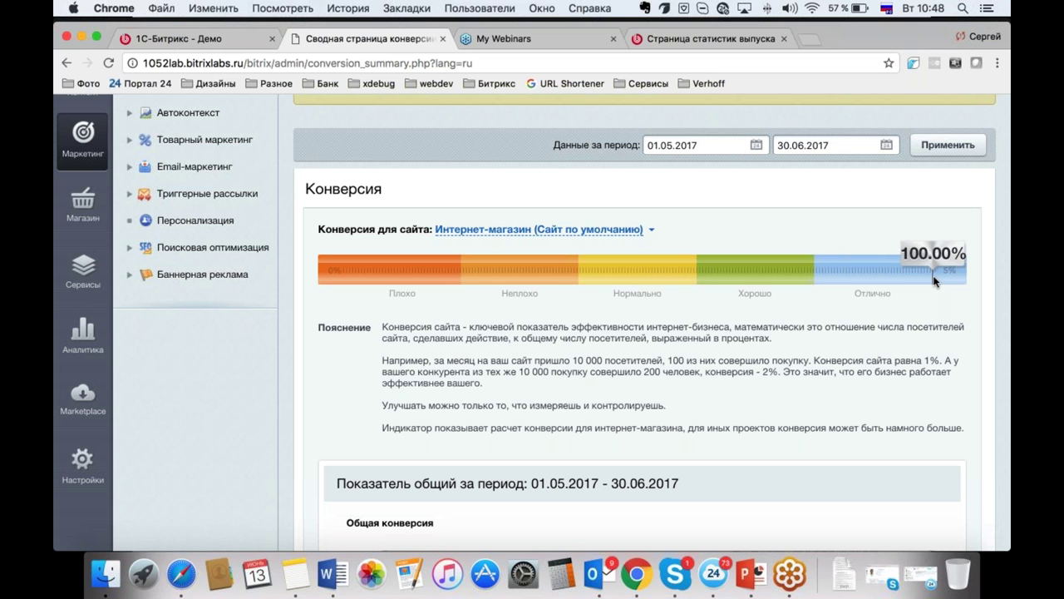
scroll(905, 272, "down", 10)
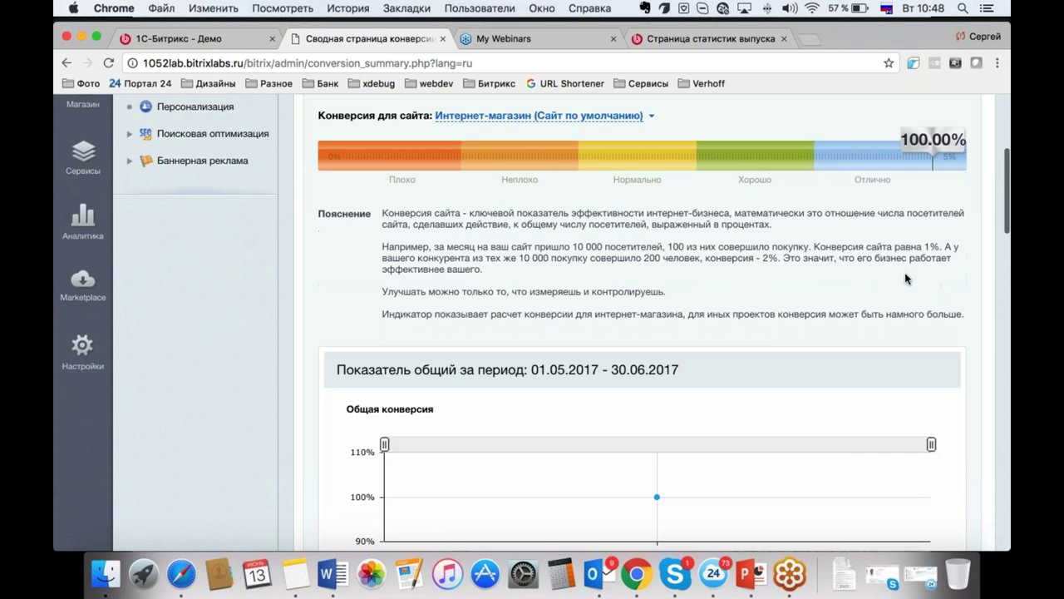
scroll(907, 266, "down", 18)
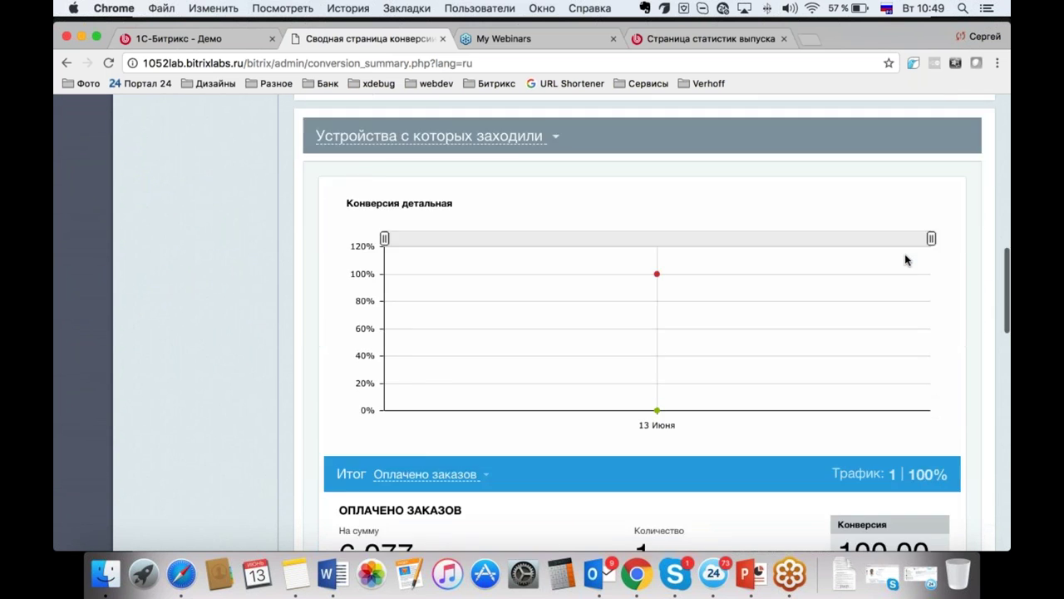
scroll(907, 261, "up", 2)
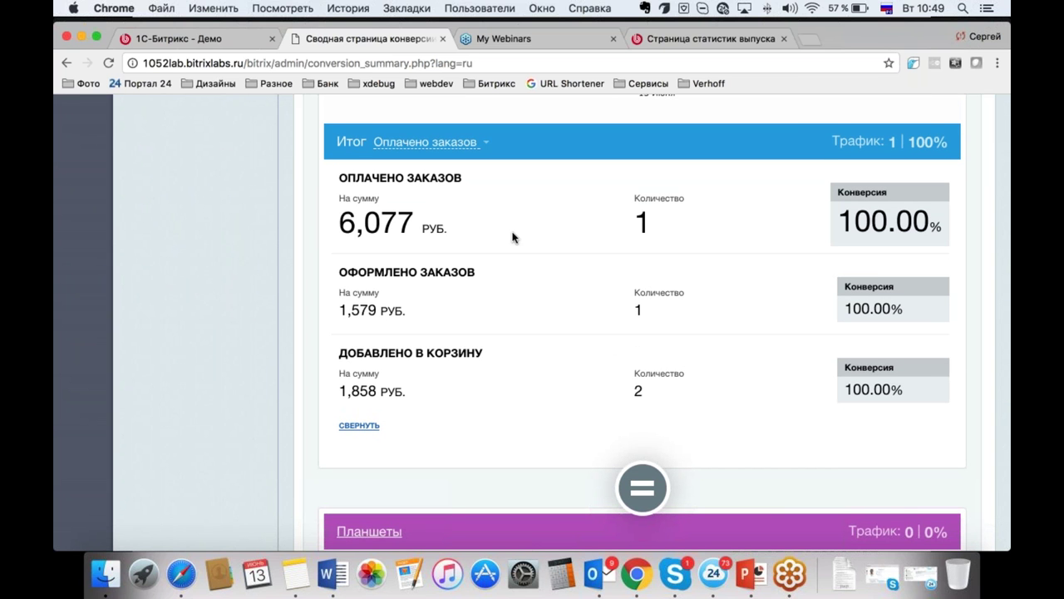
scroll(510, 234, "up", 1)
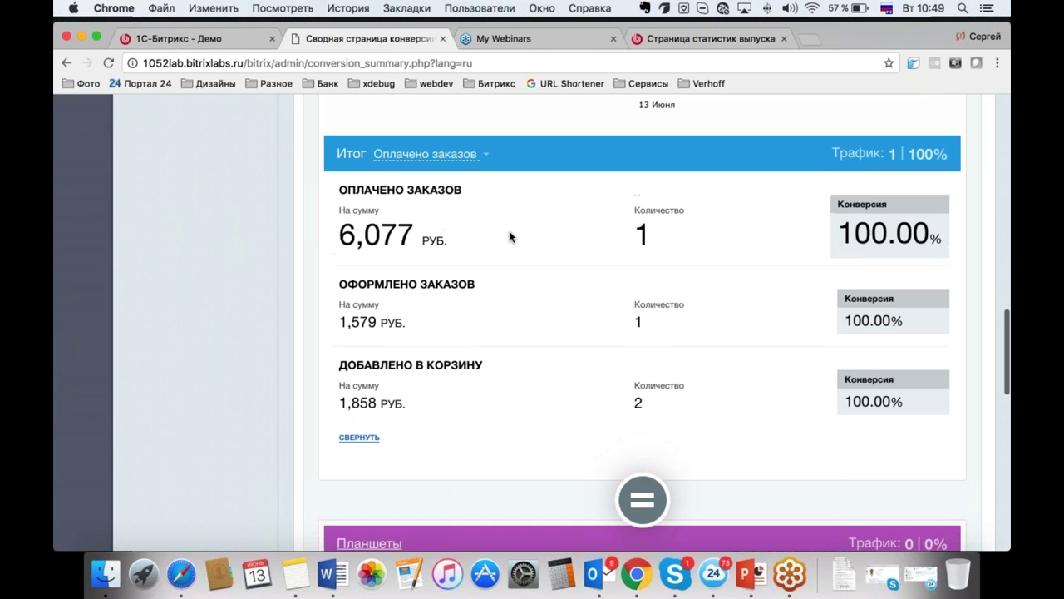
scroll(509, 234, "down", 2)
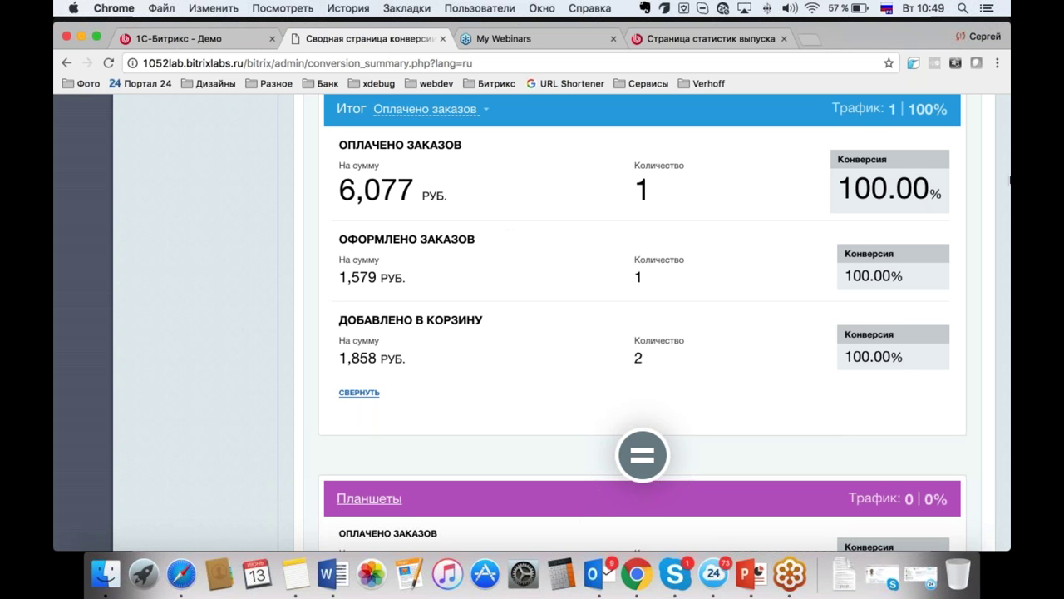
scroll(859, 243, "up", 1)
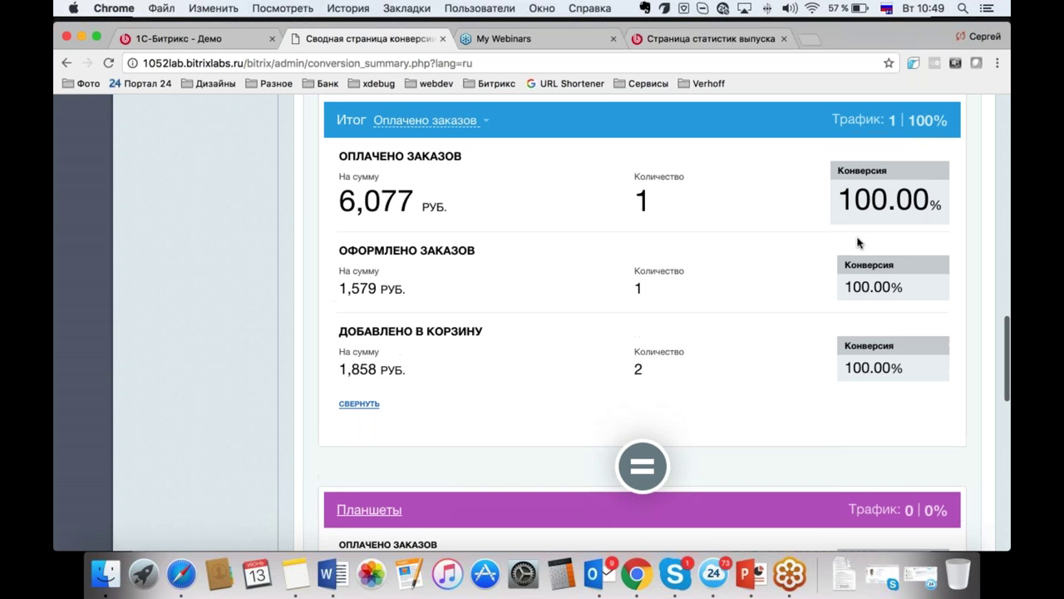
scroll(859, 243, "up", 15)
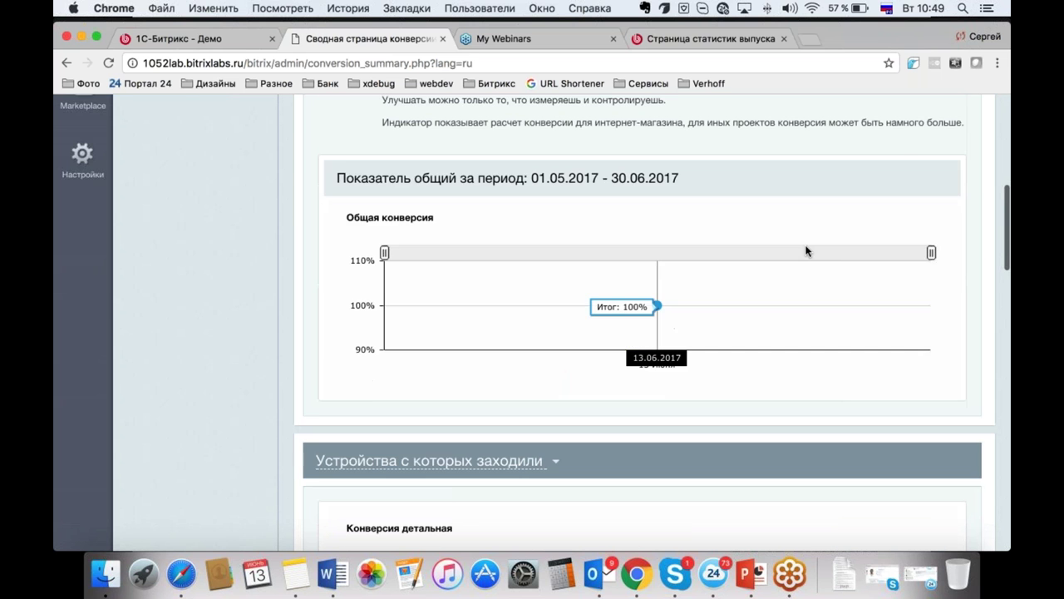
scroll(807, 250, "up", 4)
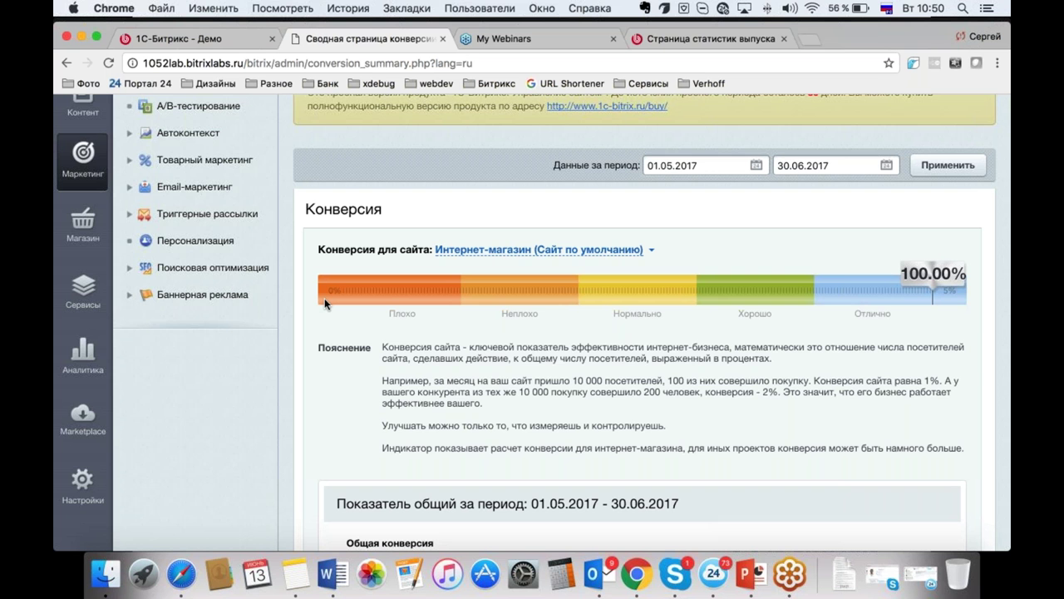
scroll(332, 308, "up", 5)
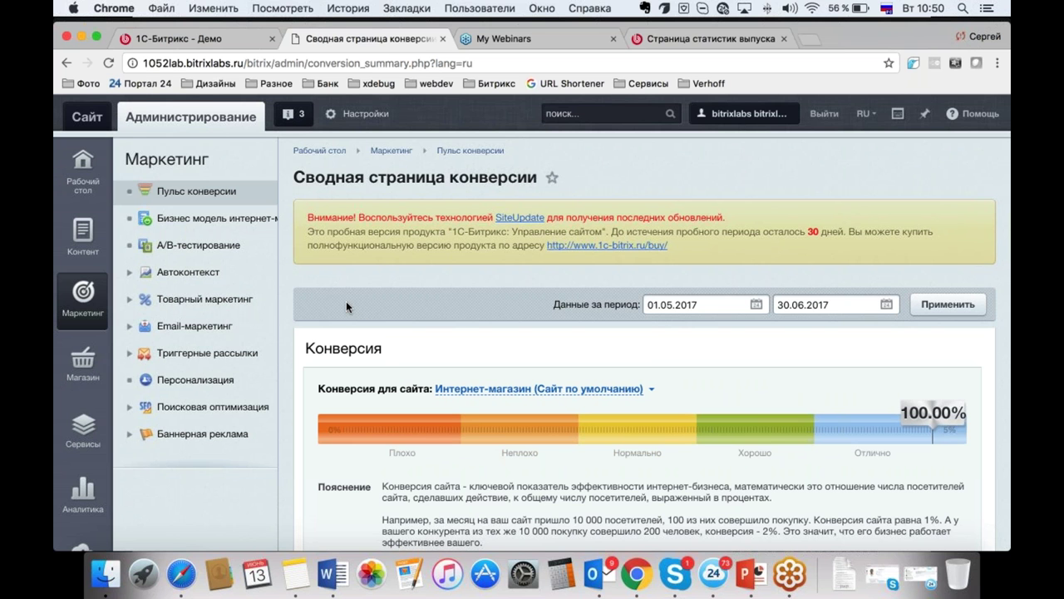
Open Бизнес модель интернет-магазина and review the funnel and Модель рентабельности table with 6077 gross income.
left_click(229, 222)
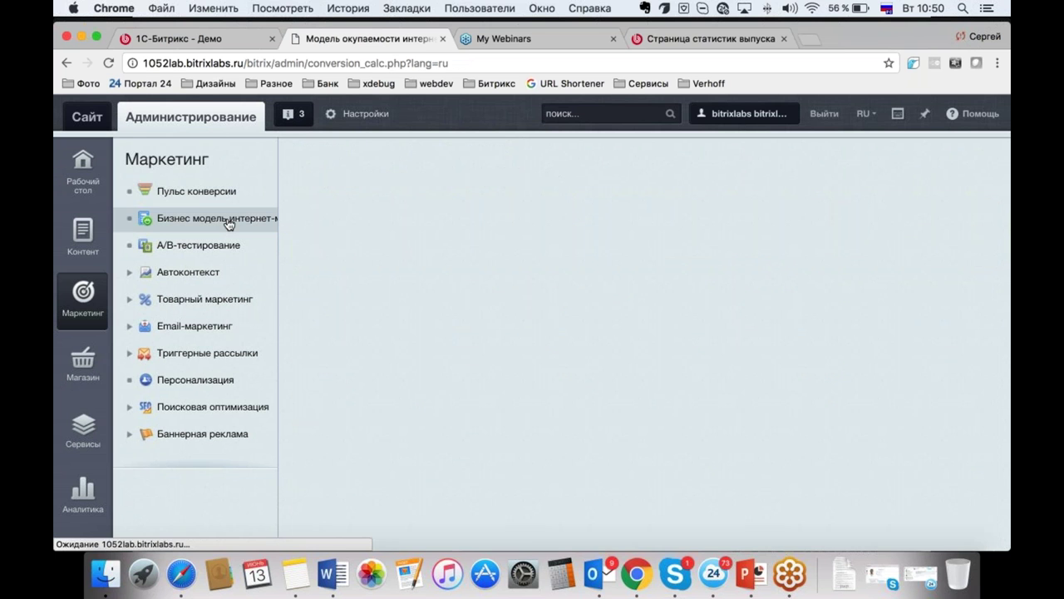
scroll(428, 299, "down", 1)
scroll(429, 299, "down", 10)
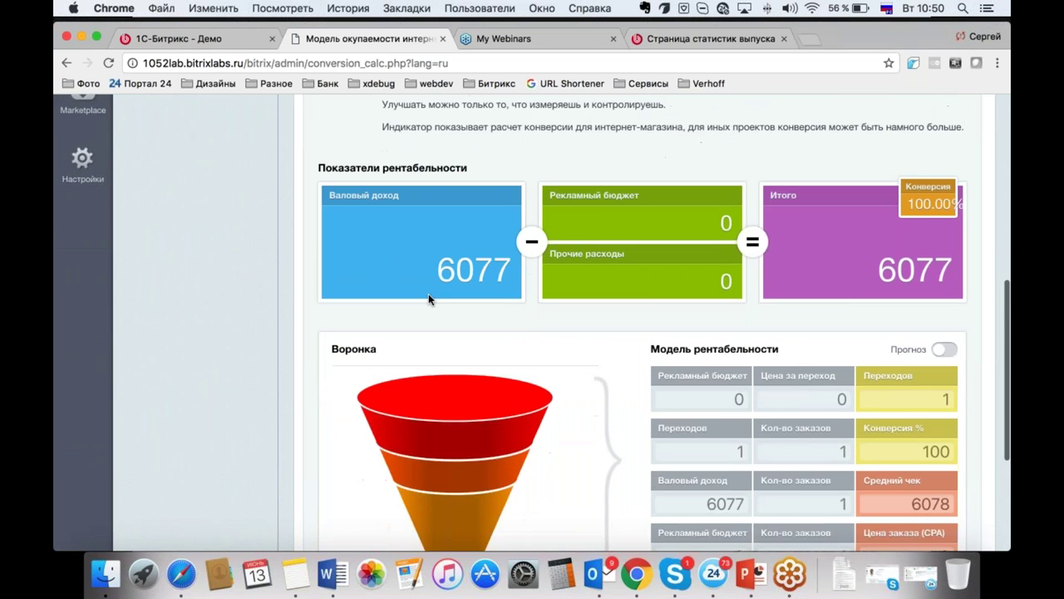
scroll(429, 299, "down", 4)
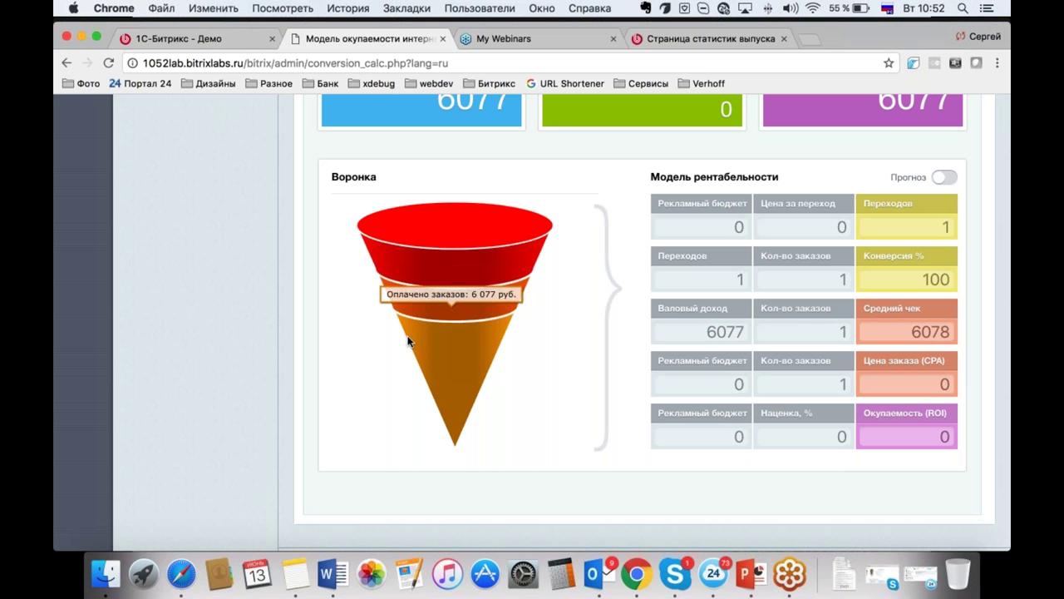
scroll(628, 346, "up", 3)
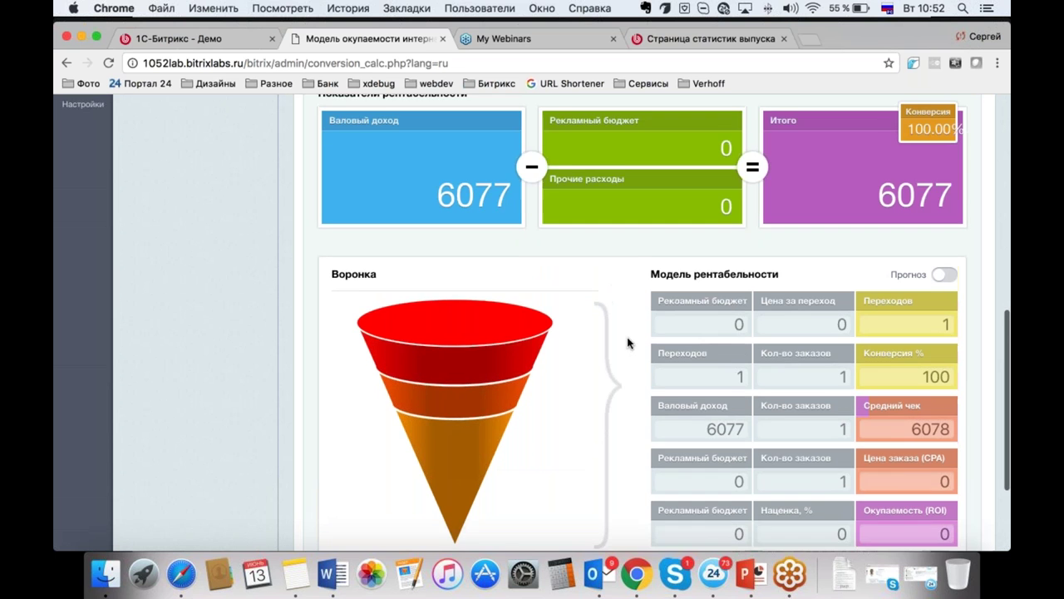
scroll(628, 343, "down", 1)
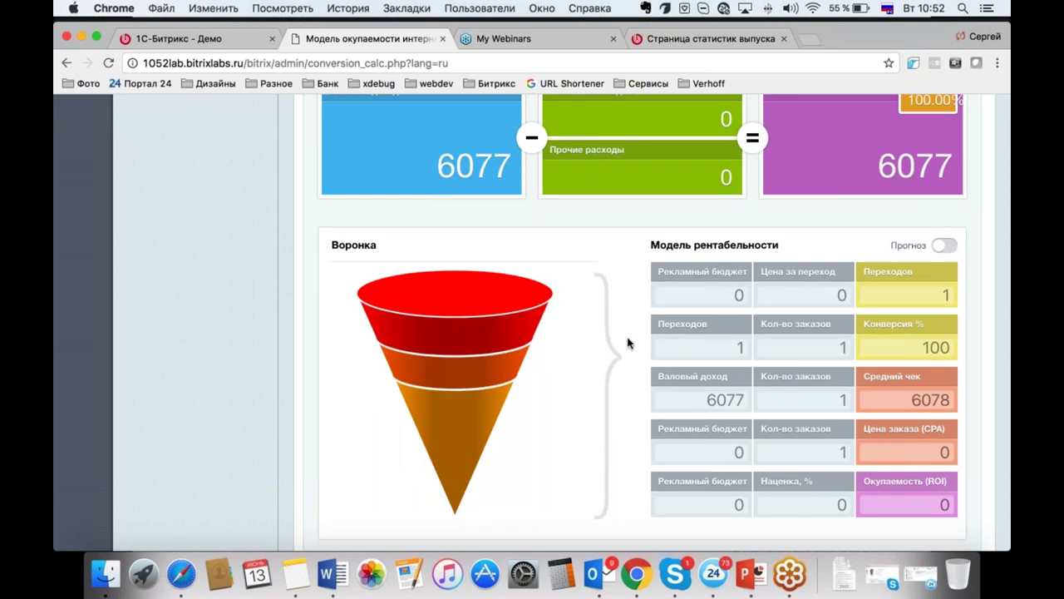
scroll(630, 344, "up", 2)
scroll(630, 345, "up", 10)
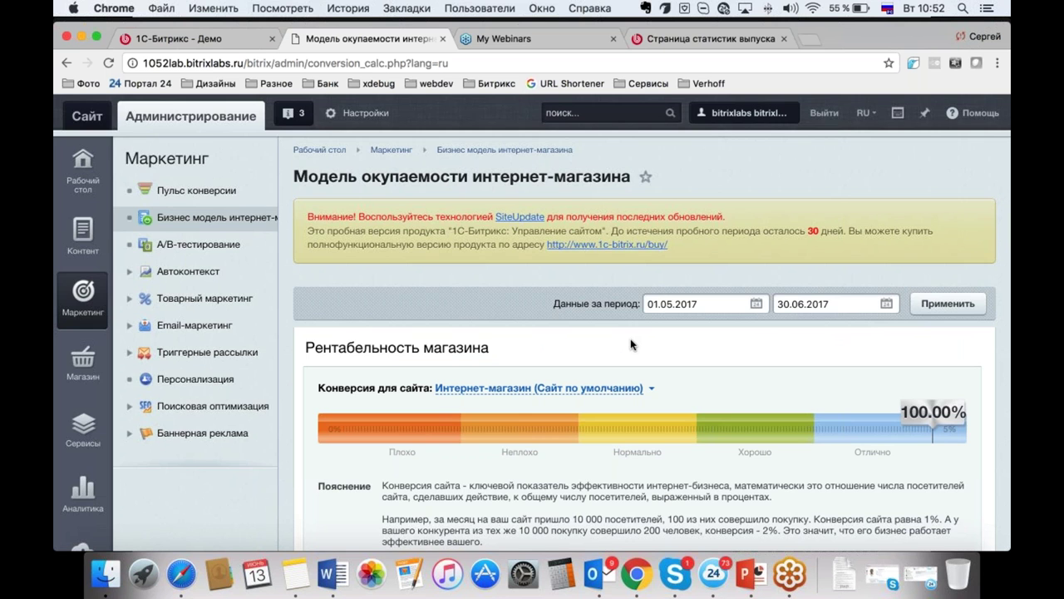
scroll(630, 344, "down", 10)
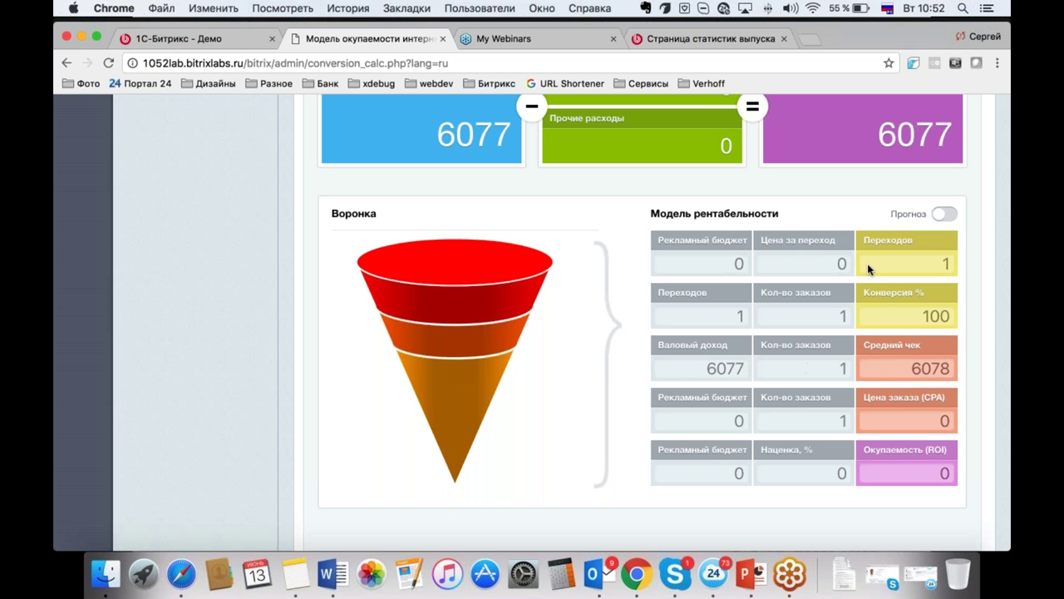
Enable Прогноз and set a 10000 advertising budget with a 20 click price.
left_click(945, 215)
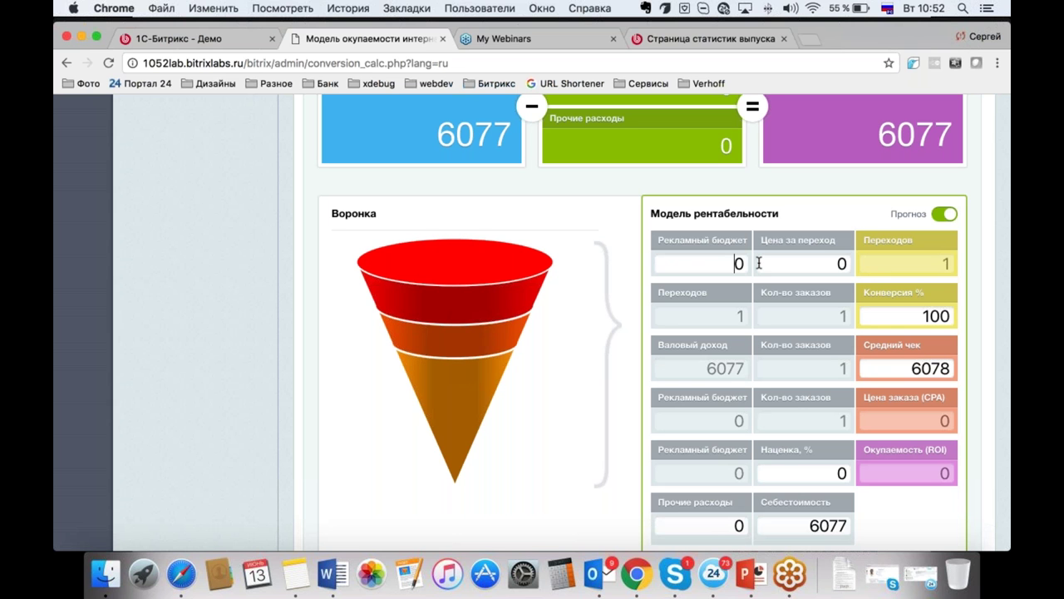
type("100")
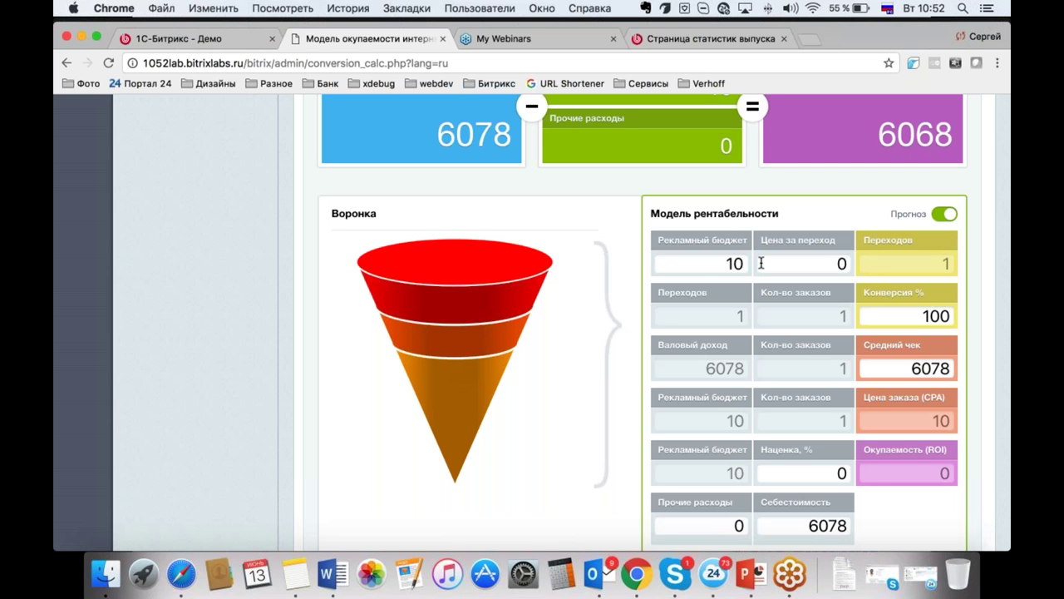
type("00")
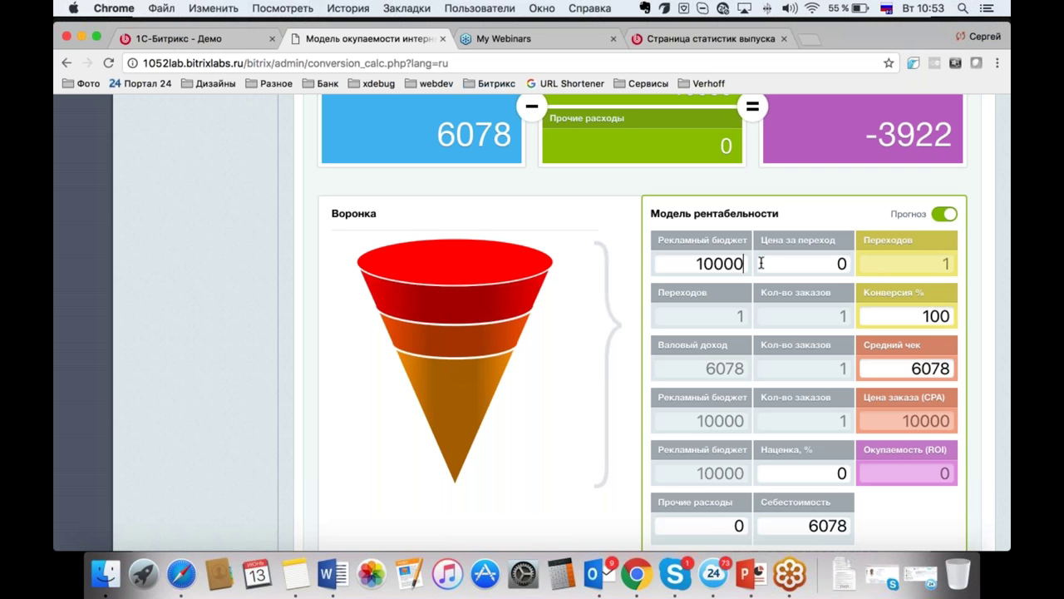
left_click(841, 264)
left_click_drag(840, 264, 853, 264)
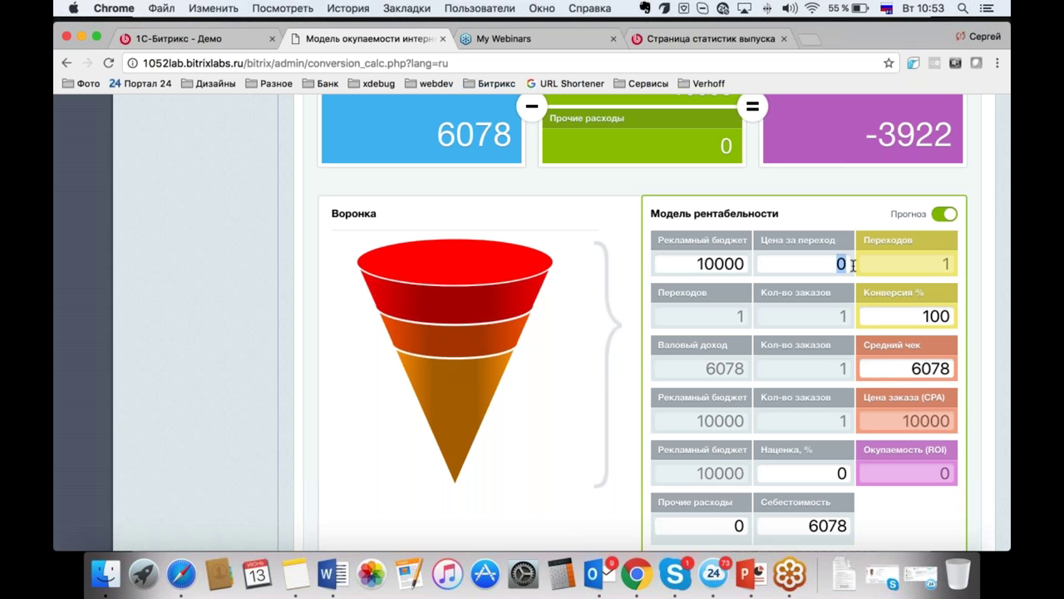
type("20")
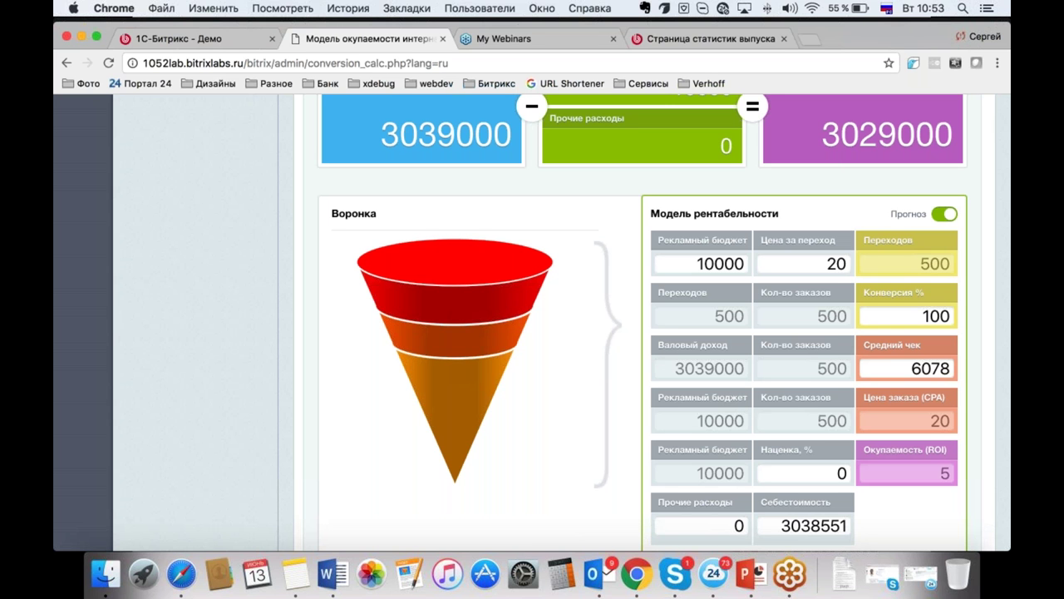
Change the forecast to 1% conversion and a 1500 average check.
double_click(717, 263)
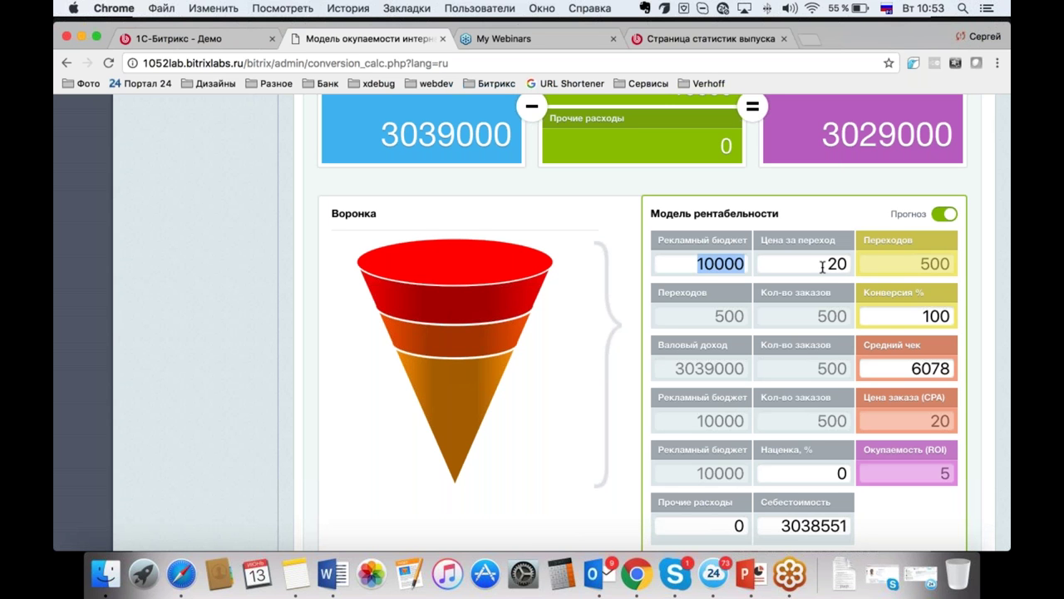
double_click(823, 266)
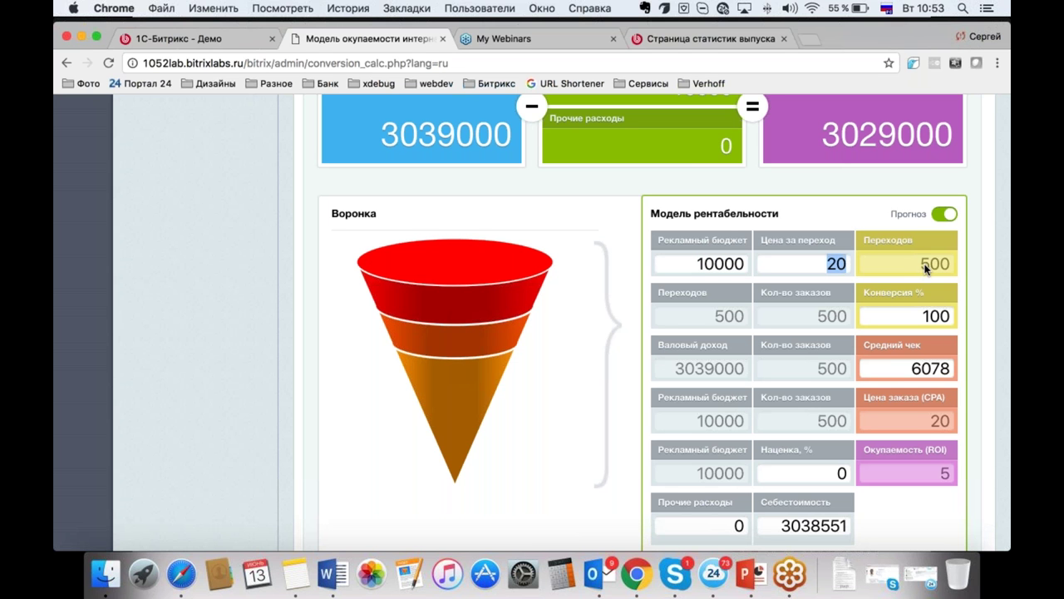
left_click(929, 316)
key("super+a")
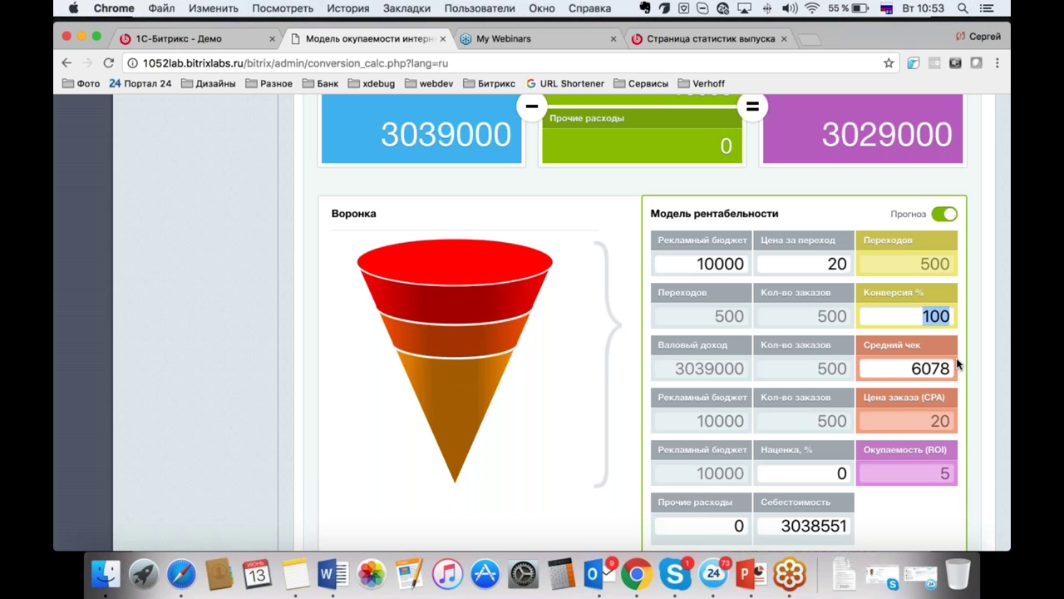
type("1")
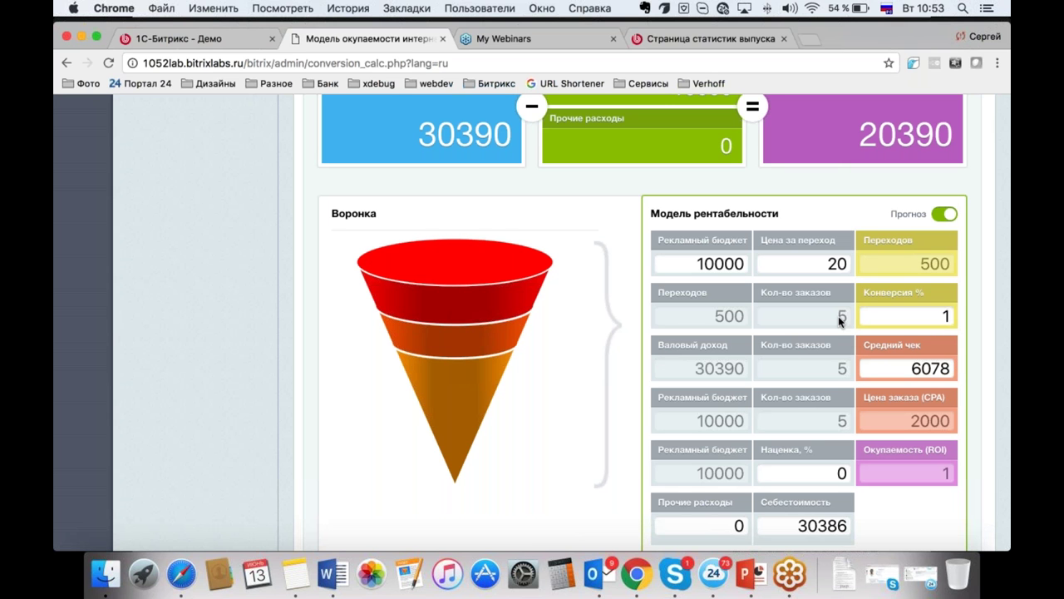
left_click(945, 369)
double_click(946, 369)
type("1500")
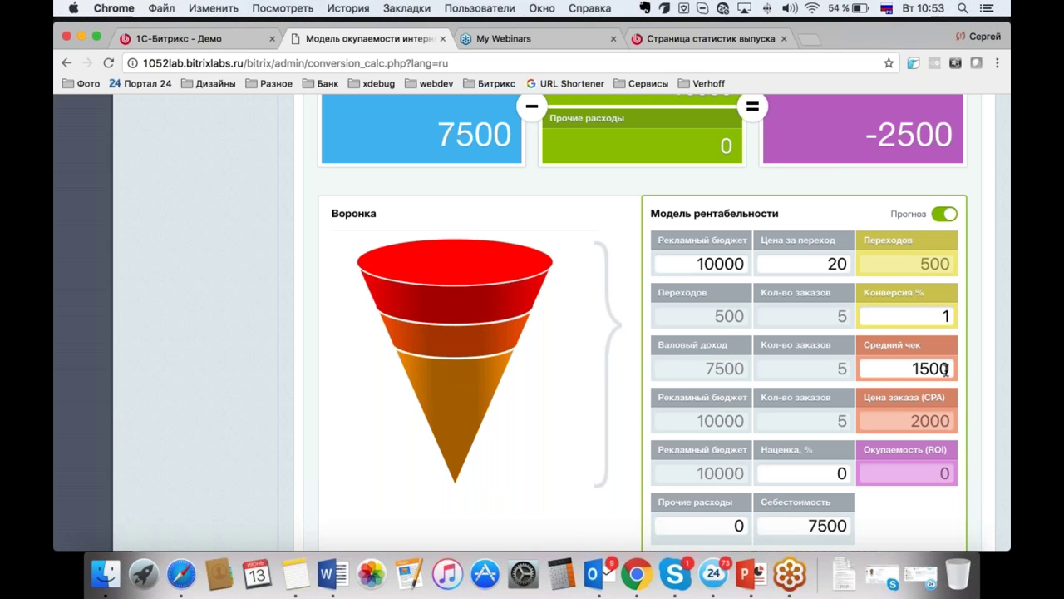
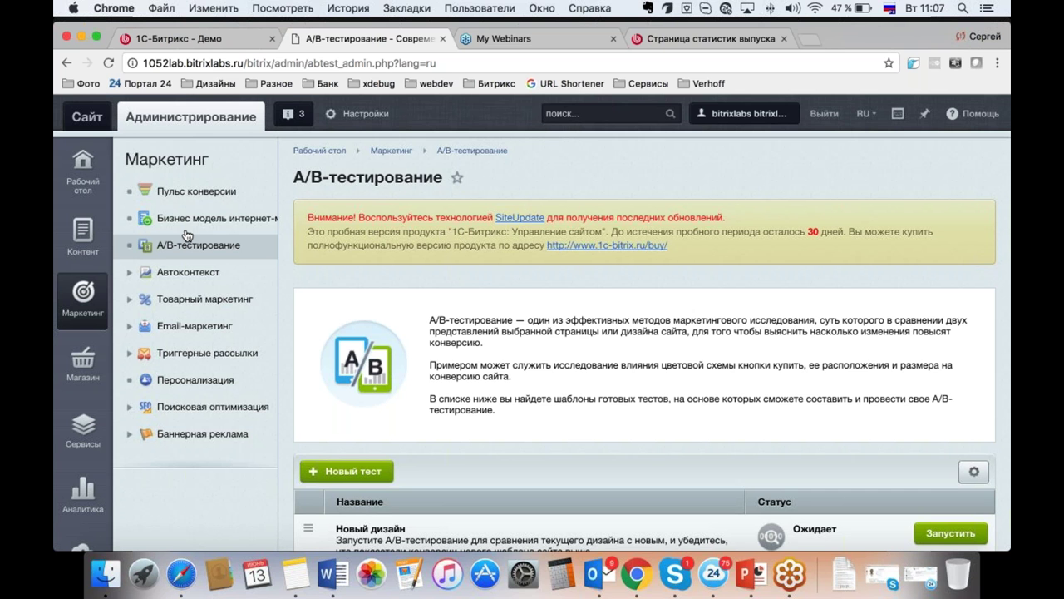
Open the Детальная карточка товара A/B test for editing.
scroll(187, 237, "down", 1)
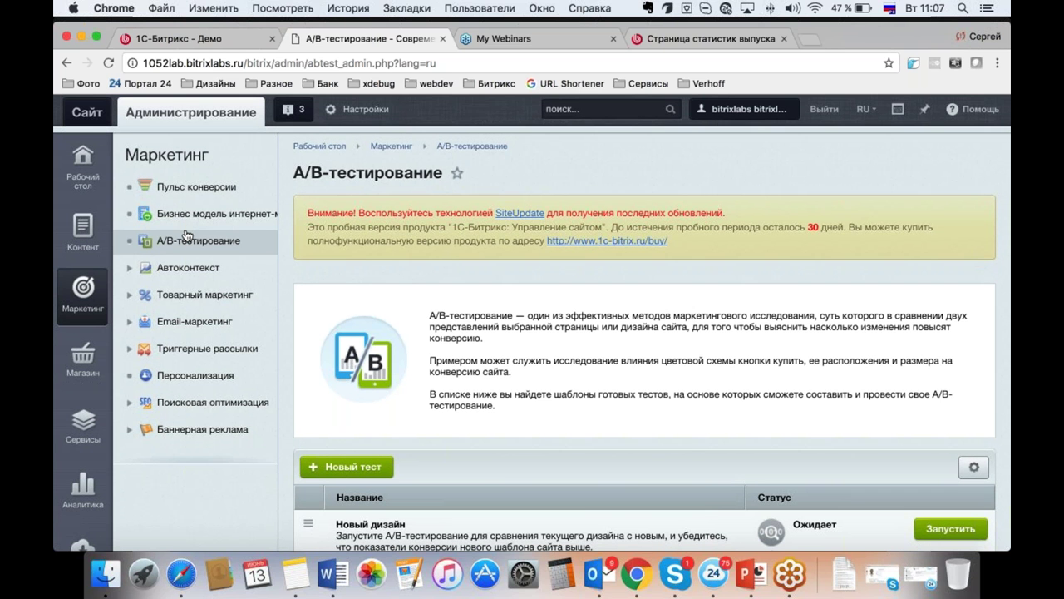
scroll(187, 236, "down", 3)
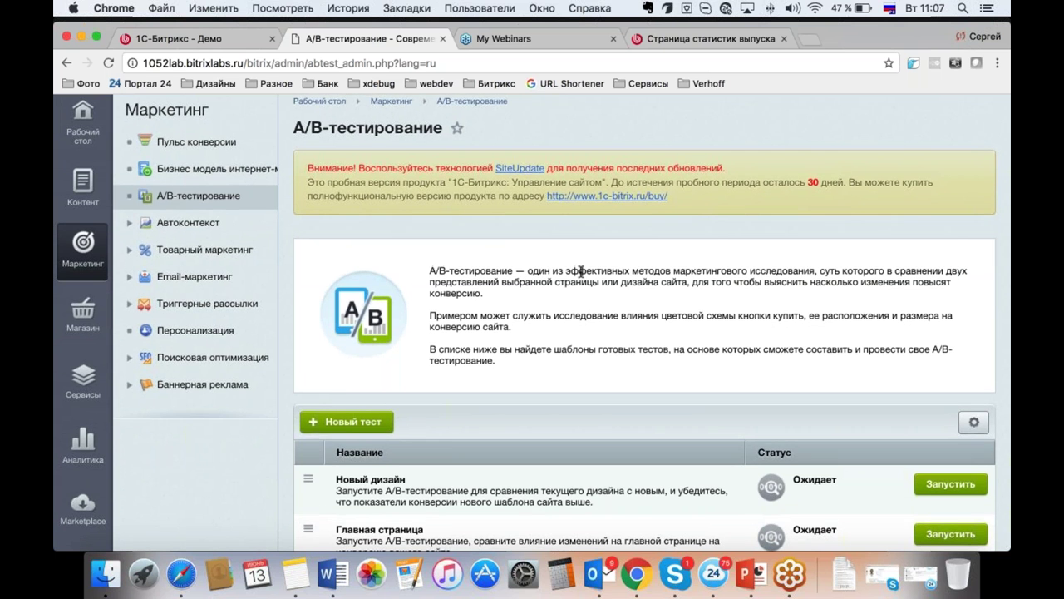
scroll(581, 272, "up", 3)
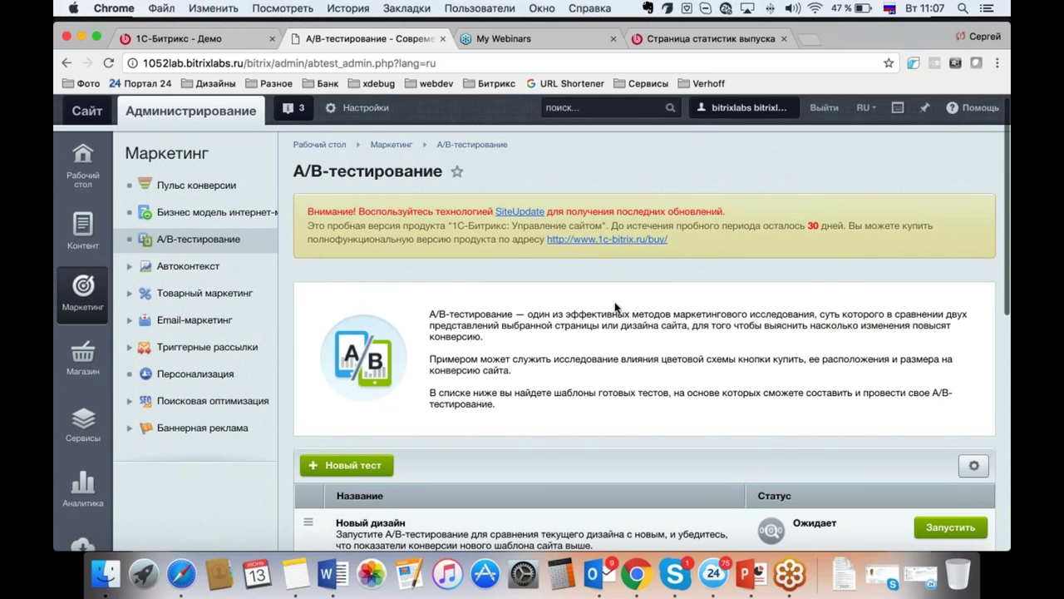
scroll(614, 306, "down", 15)
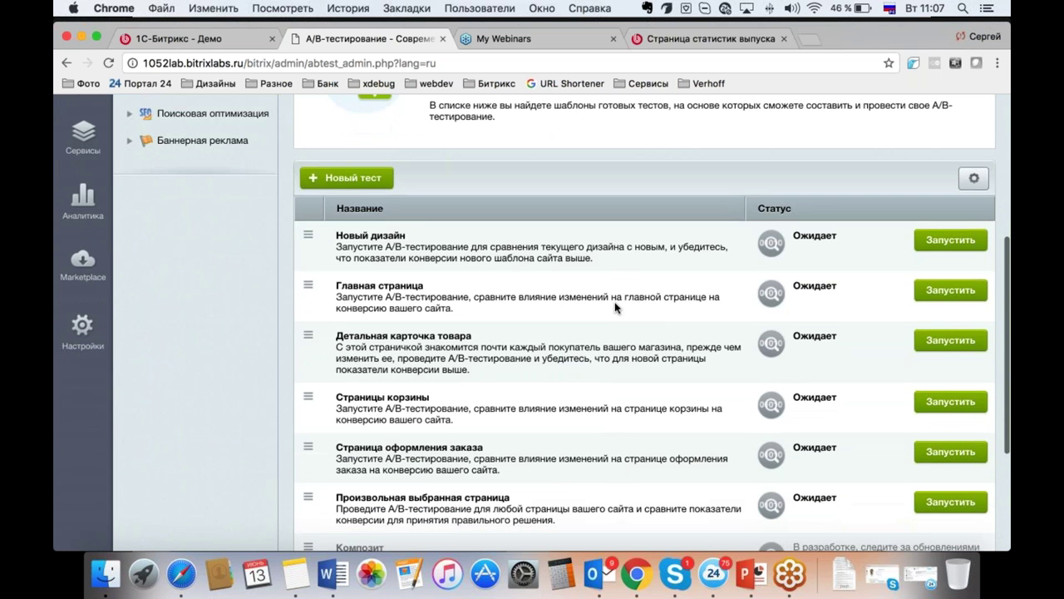
scroll(615, 306, "down", 9)
scroll(614, 306, "up", 7)
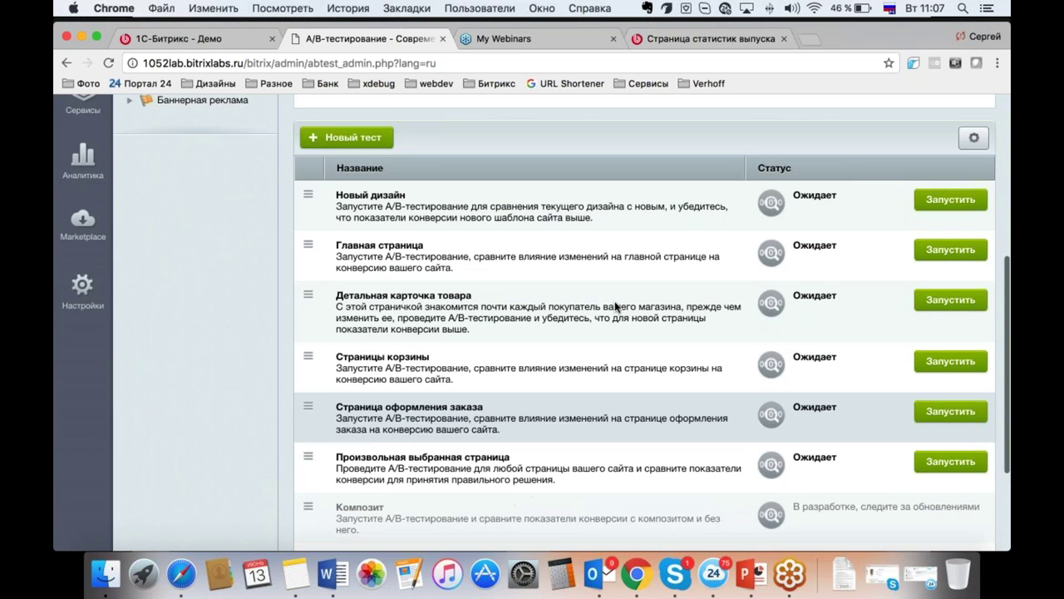
scroll(615, 306, "up", 3)
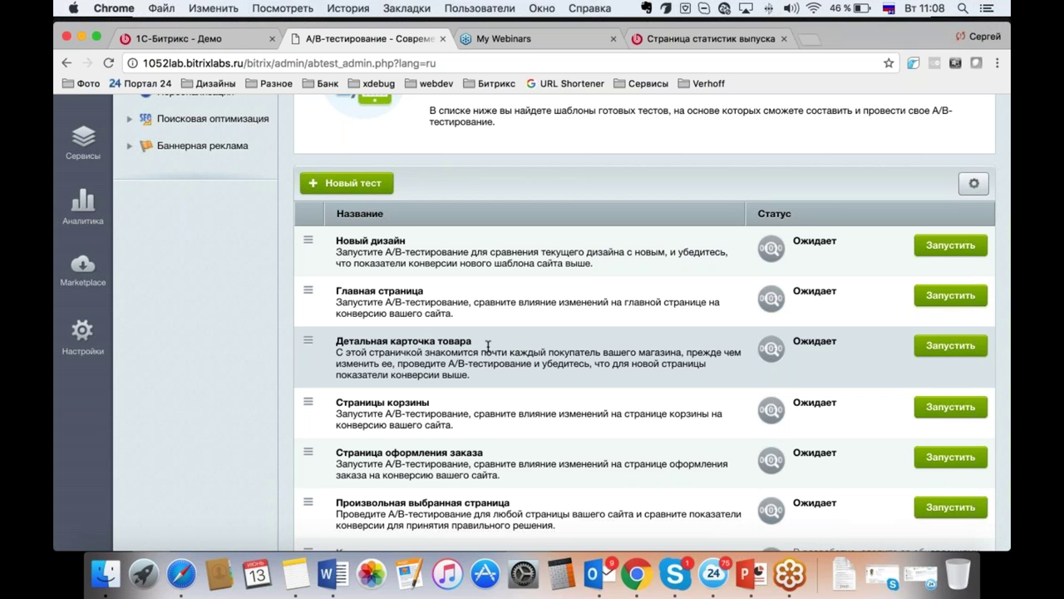
left_click(310, 342)
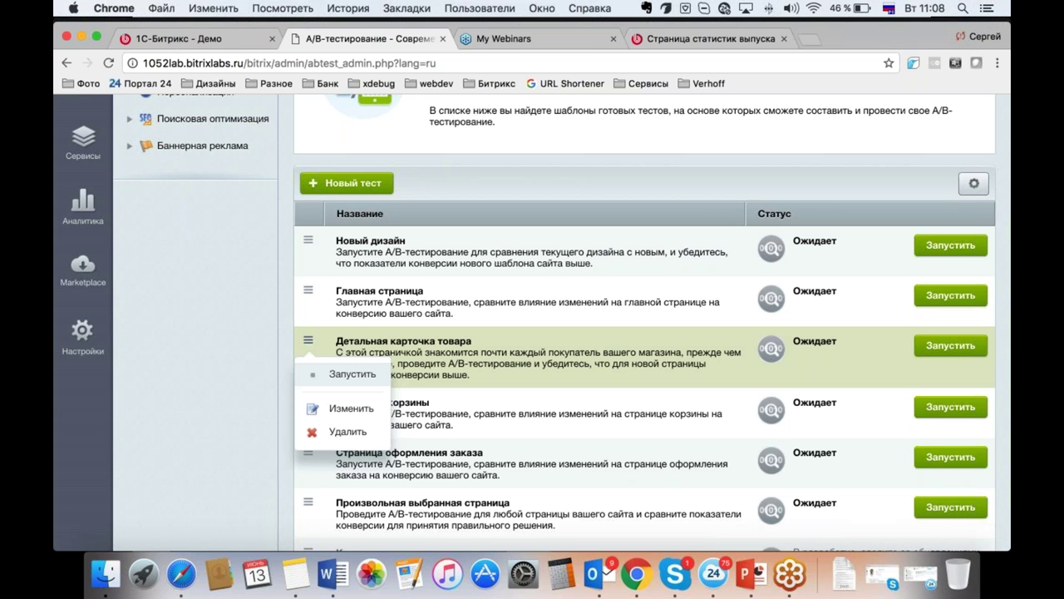
left_click(351, 408)
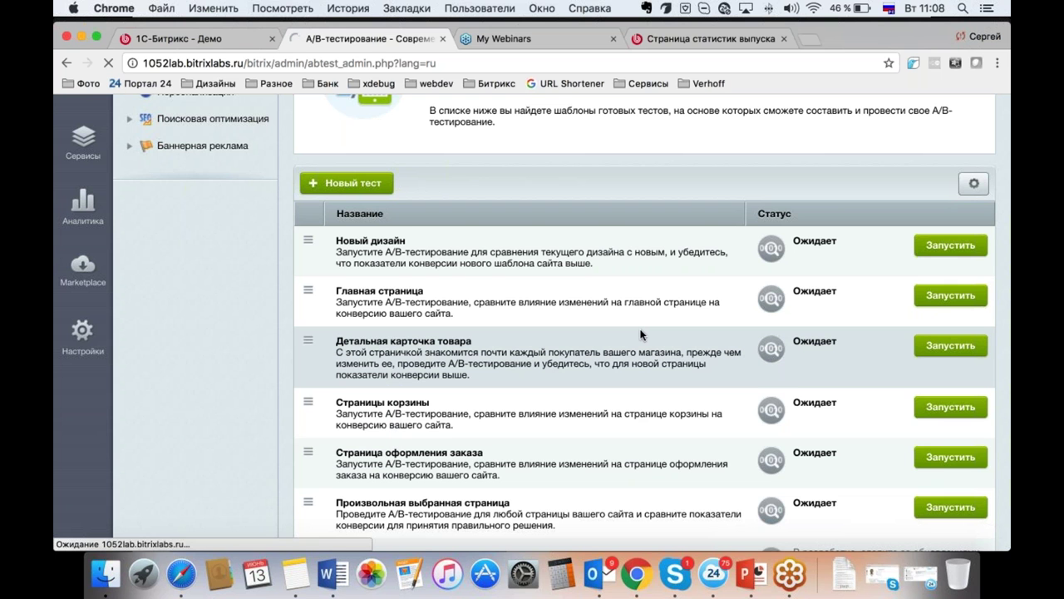
Set the test's Трафик на тест share to 50%.
scroll(510, 344, "down", 3)
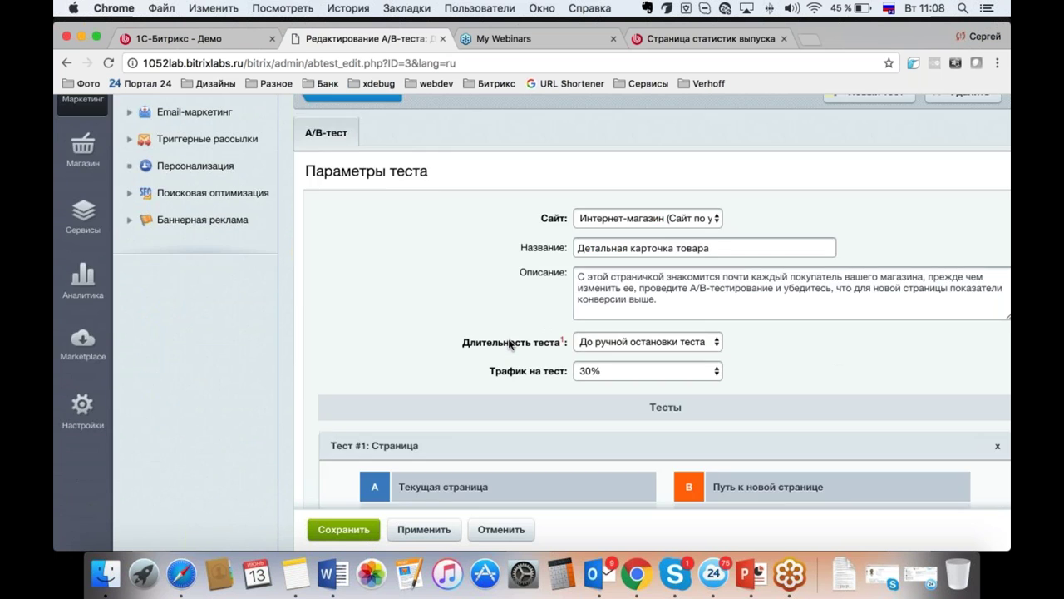
scroll(499, 333, "down", 1)
scroll(472, 315, "up", 3)
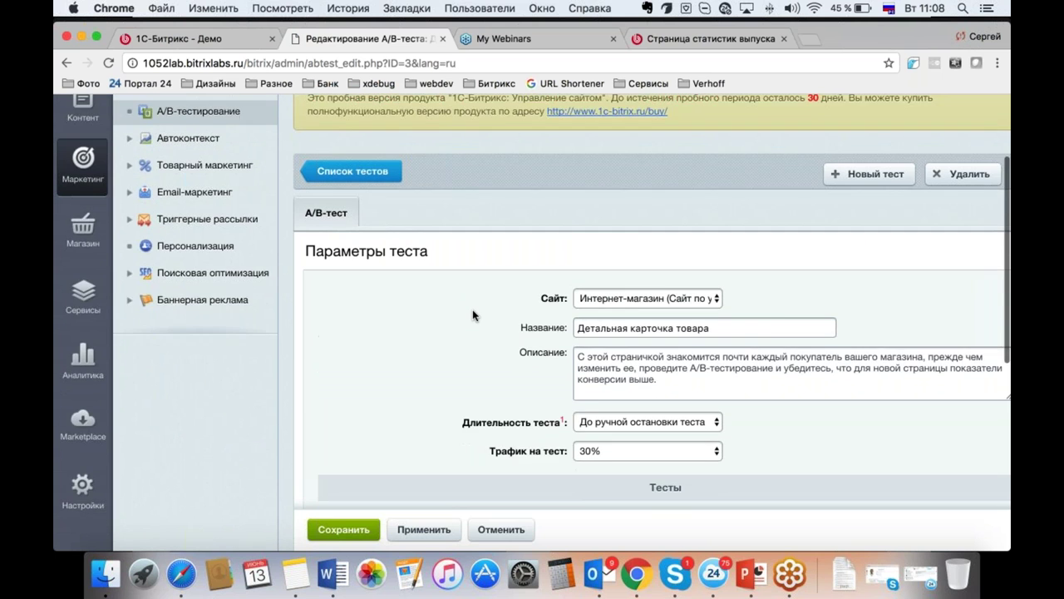
scroll(473, 315, "down", 4)
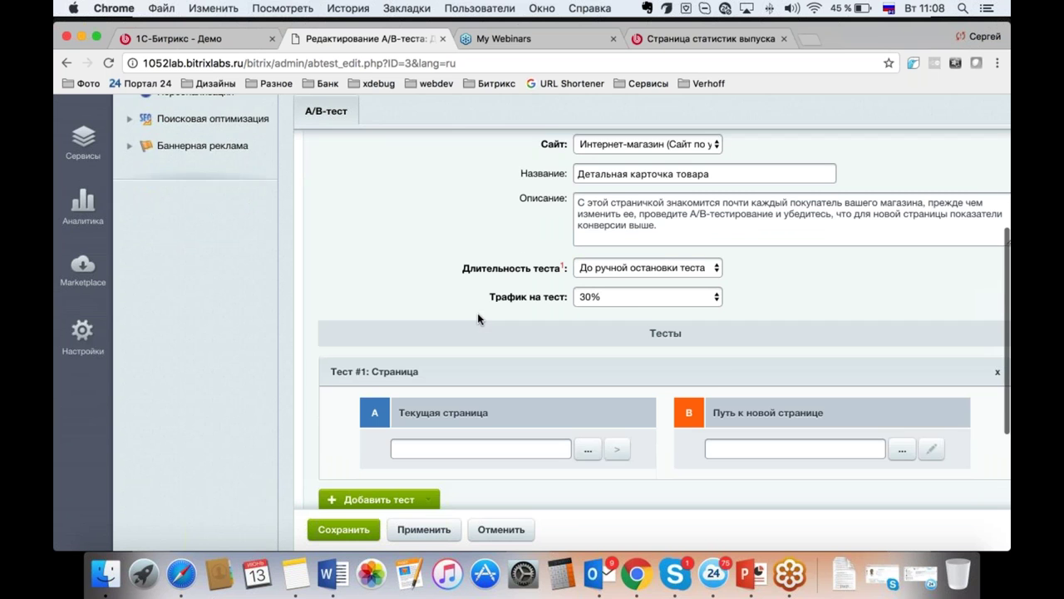
scroll(477, 313, "down", 1)
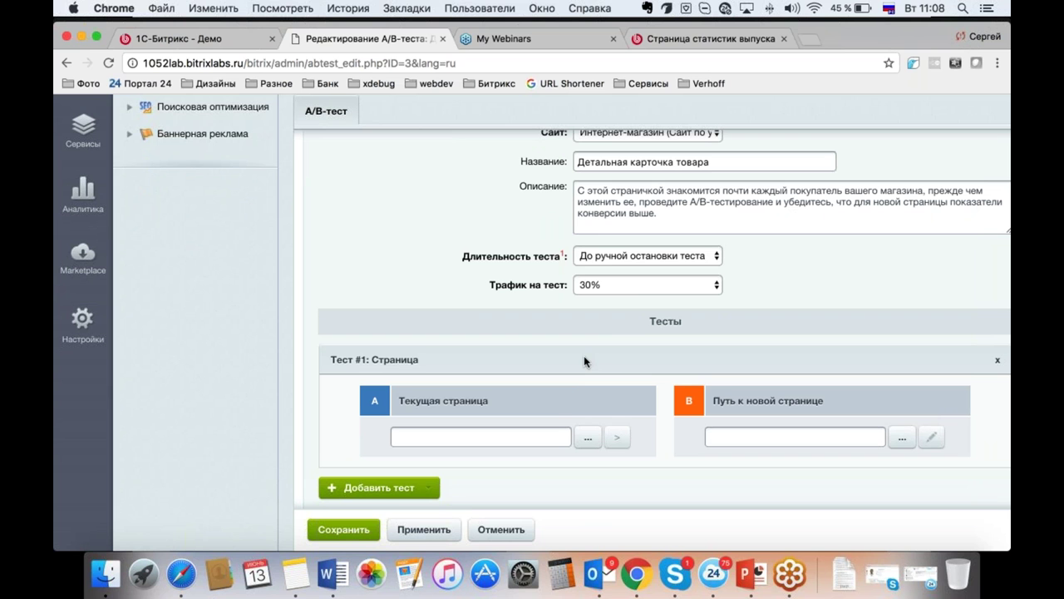
left_click(629, 282)
key("Escape")
key("5")
Choose /catalog/index.php as the test's page A.
left_click(588, 437)
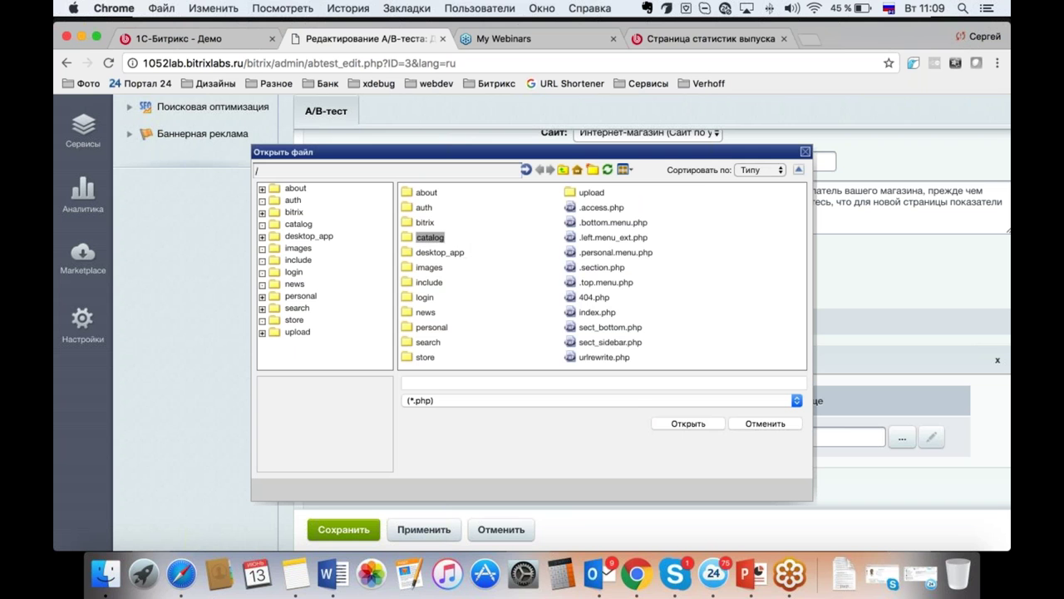
double_click(434, 239)
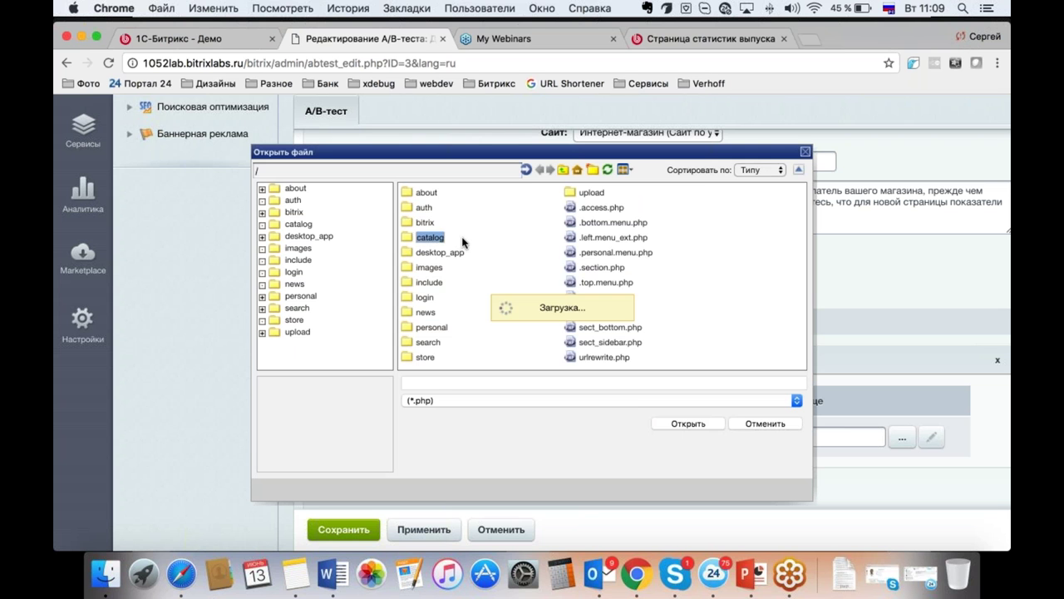
left_click(706, 422)
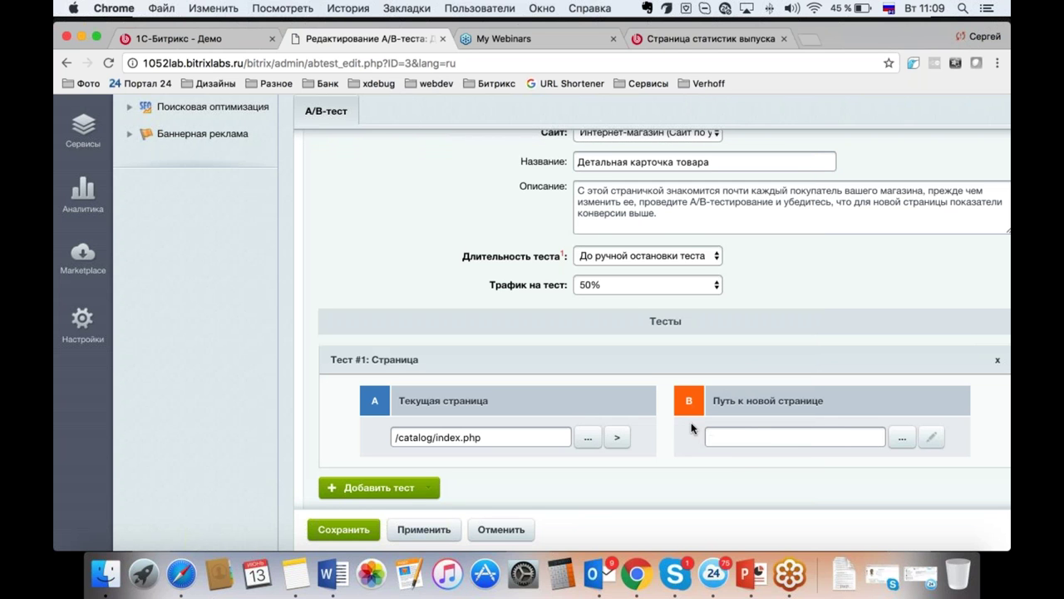
Copy page A to variant B and open B's page file for editing.
left_click(617, 437)
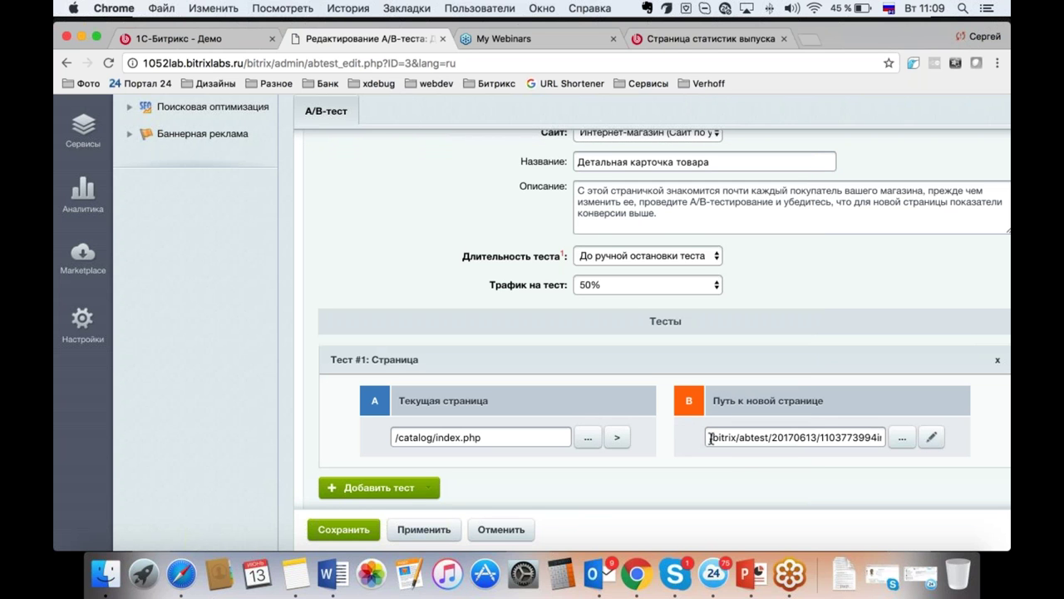
left_click_drag(710, 438, 904, 445)
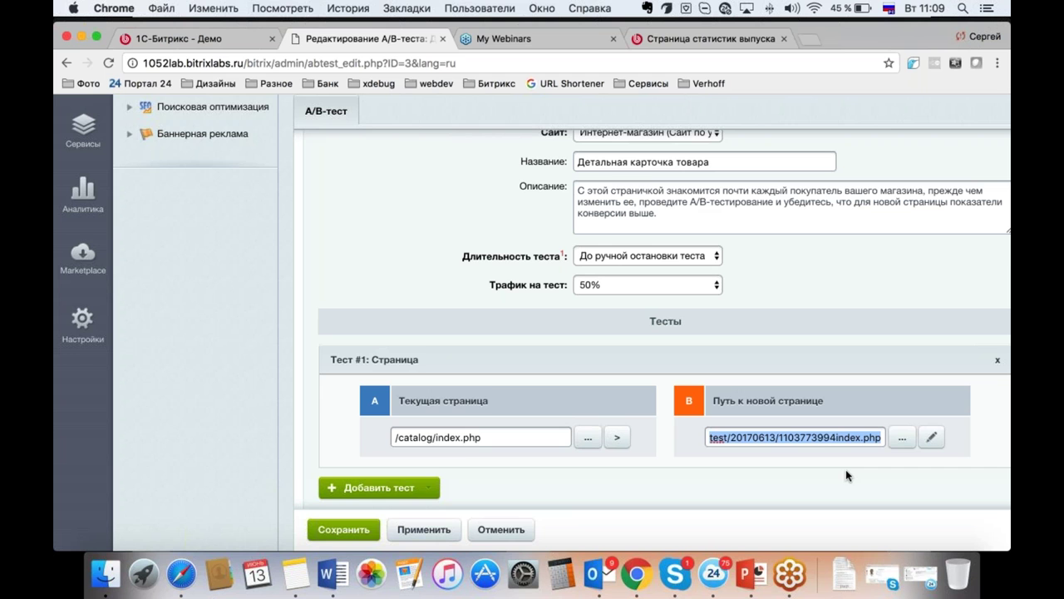
left_click(931, 438)
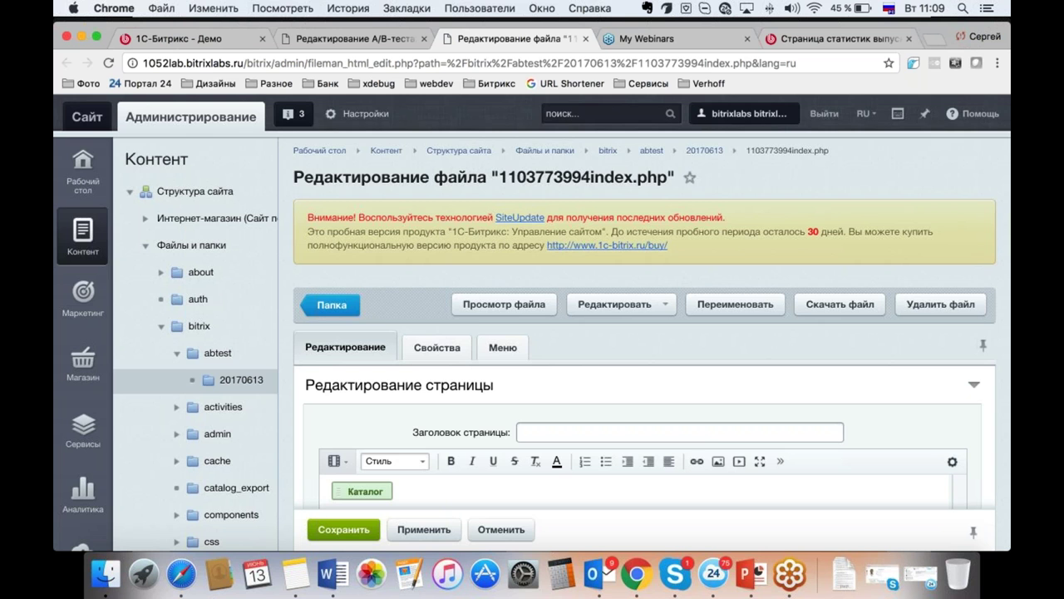
Switch the Каталог component's template to .default_old.
scroll(699, 283, "down", 3)
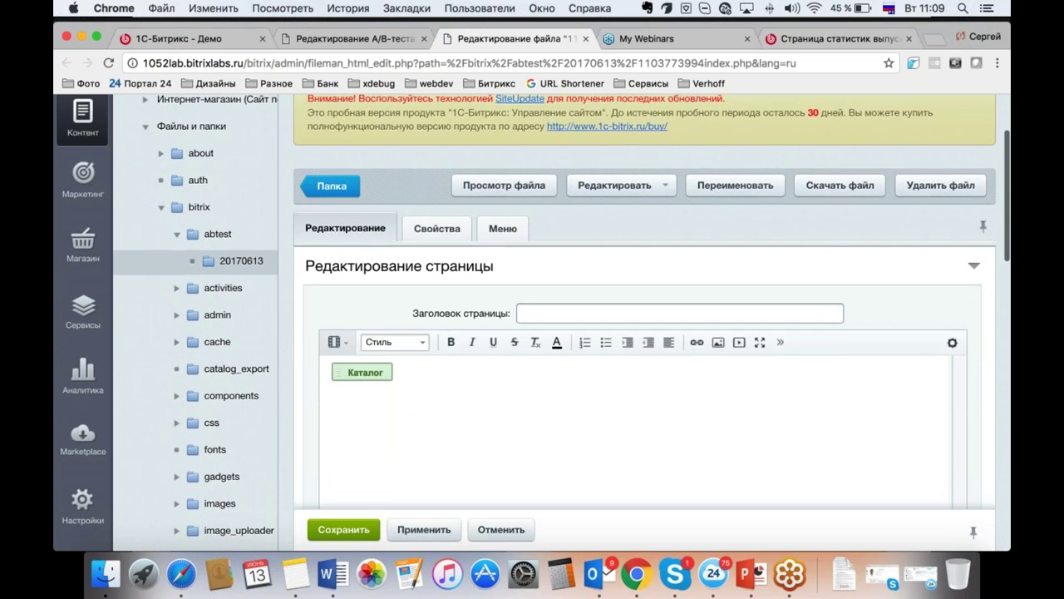
scroll(304, 376, "down", 5)
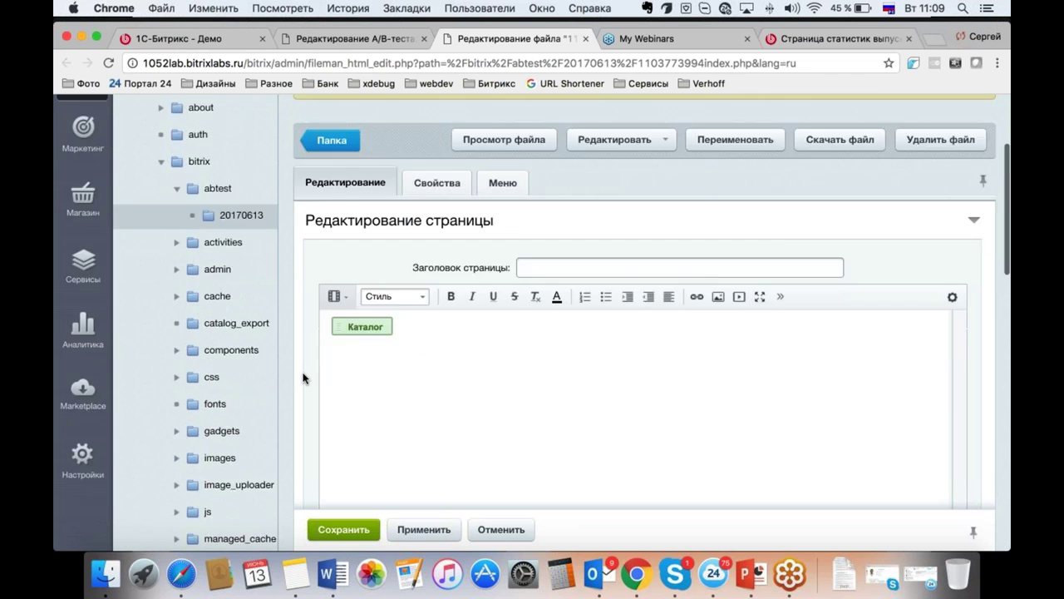
scroll(304, 375, "down", 7)
scroll(309, 373, "up", 4)
left_click(390, 469)
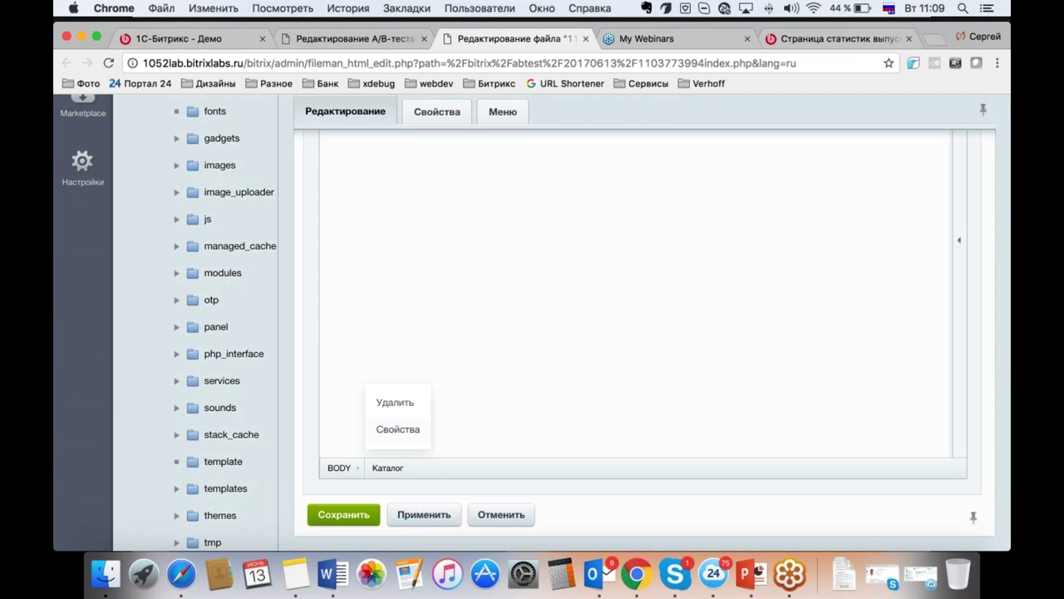
left_click(400, 428)
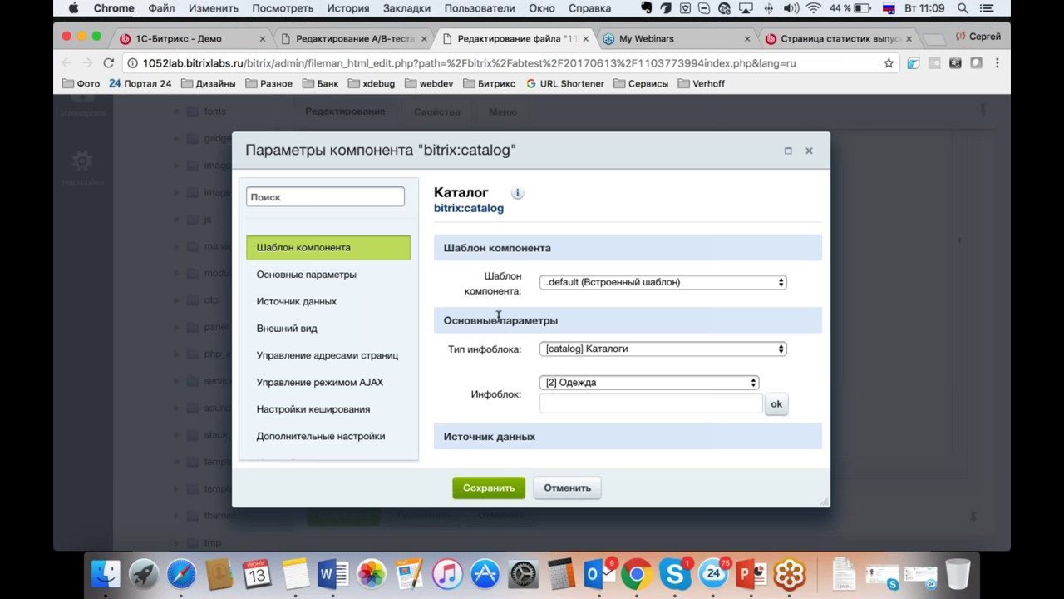
left_click(583, 286)
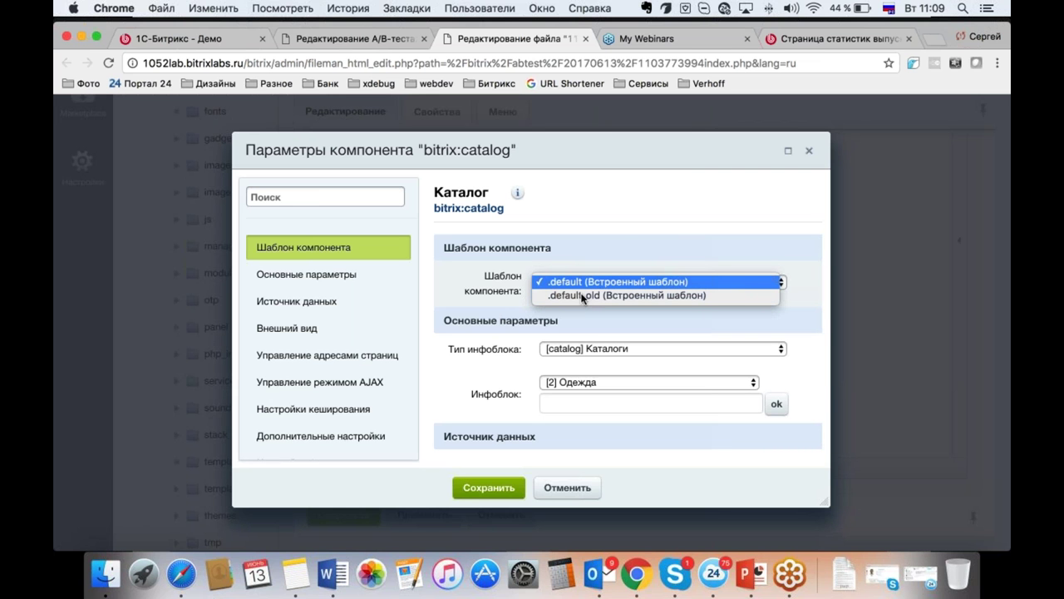
left_click(582, 296)
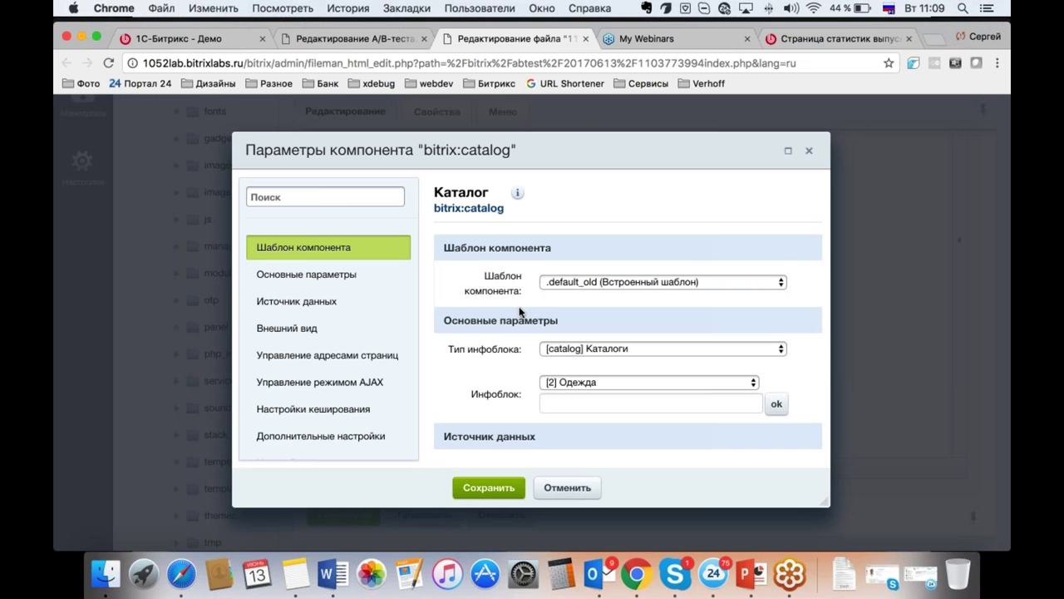
Change the Купить button text to 'Забашлять' and save the component settings.
scroll(519, 307, "down", 5)
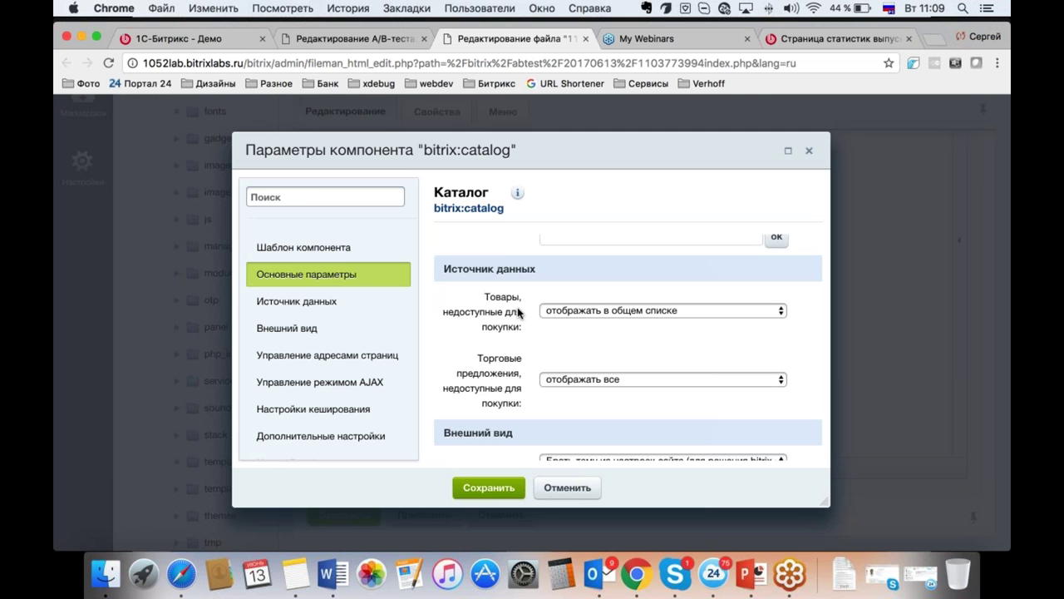
scroll(519, 311, "down", 10)
scroll(517, 312, "down", 5)
scroll(517, 312, "up", 4)
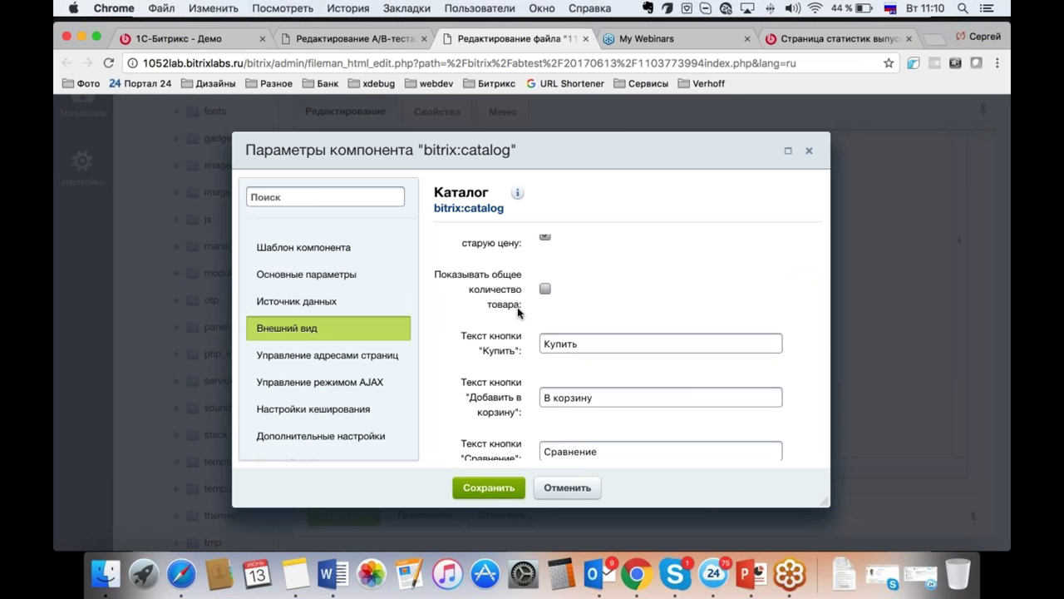
scroll(519, 313, "down", 1)
left_click(523, 310)
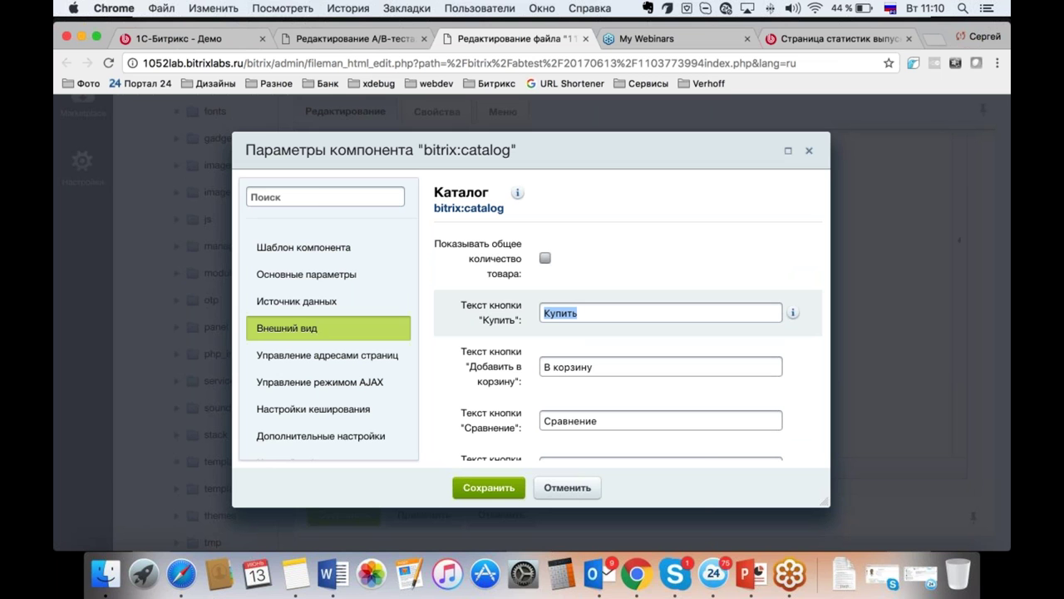
type("Забашлять")
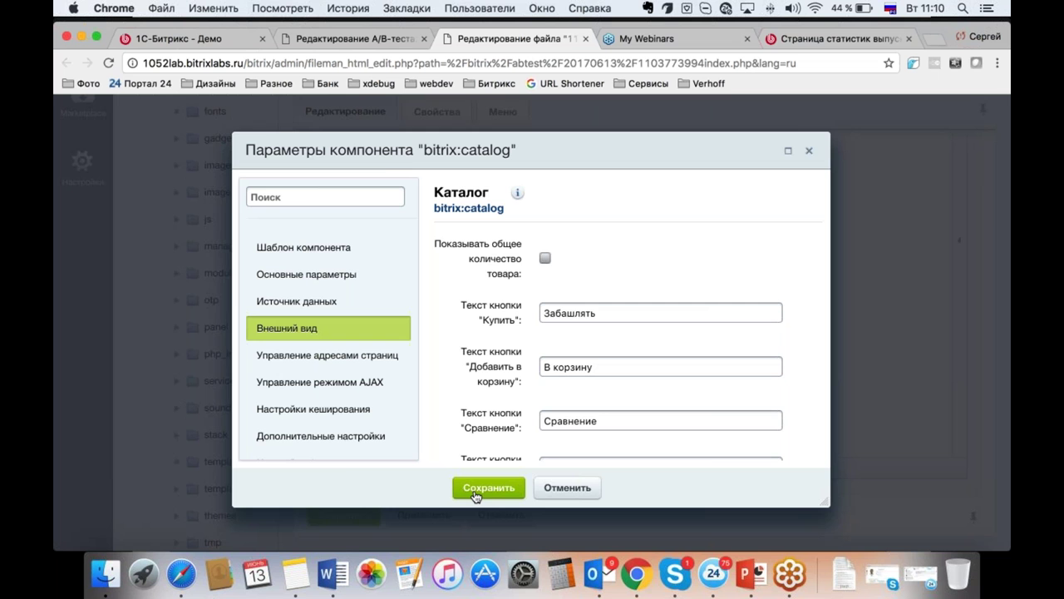
left_click(474, 494)
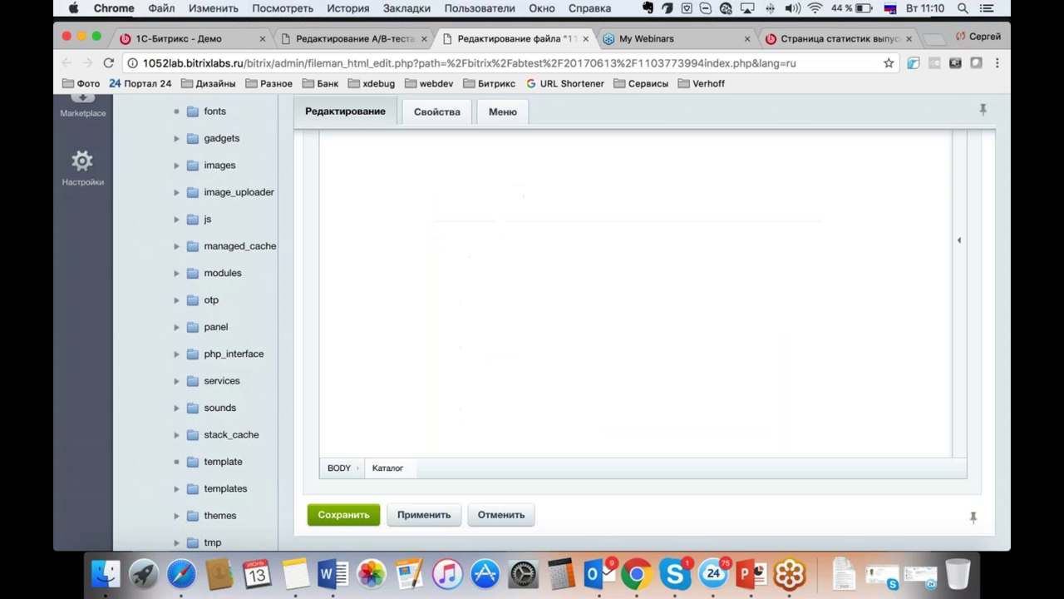
Save the variant B page file, then save the Детальная карточка товара test.
left_click(344, 514)
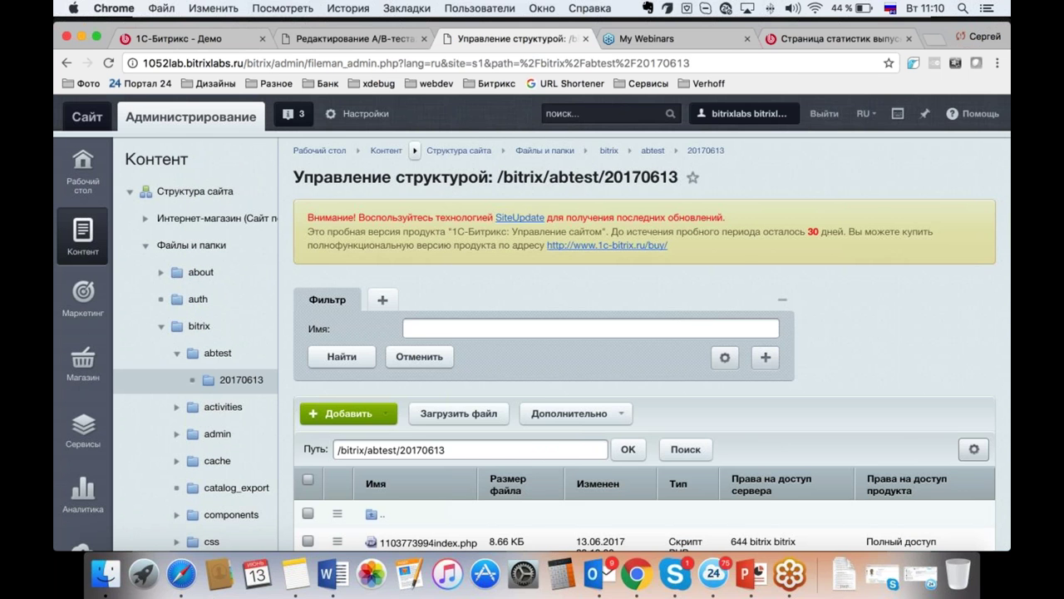
left_click(355, 41)
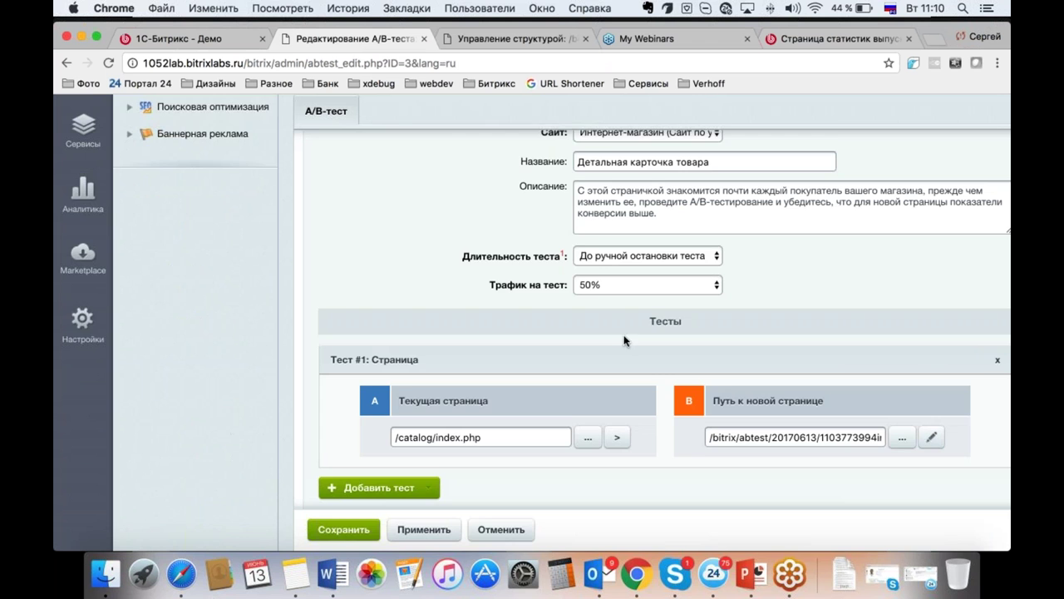
scroll(627, 341, "down", 4)
key("Return")
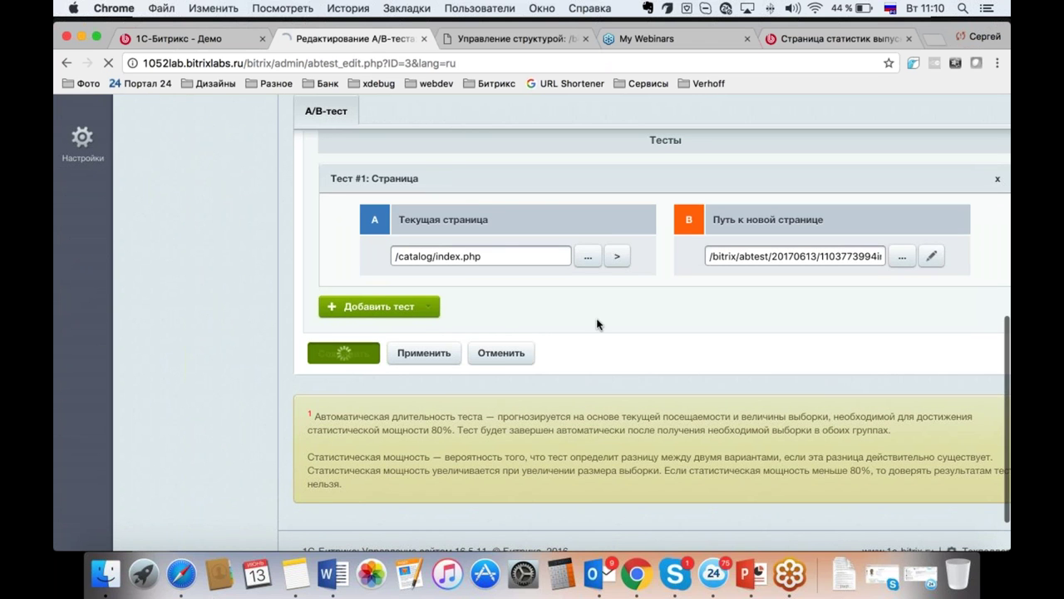
scroll(598, 323, "down", 5)
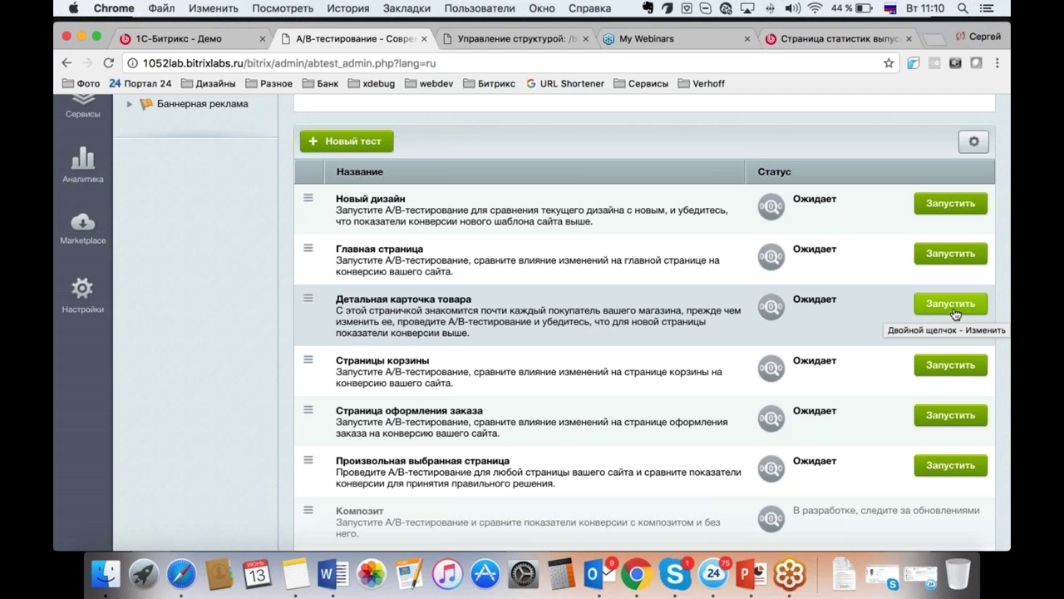
Reopen the Детальная карточка товара test and preview variant A's /catalog/index.php page.
double_click(372, 311)
scroll(523, 344, "down", 5)
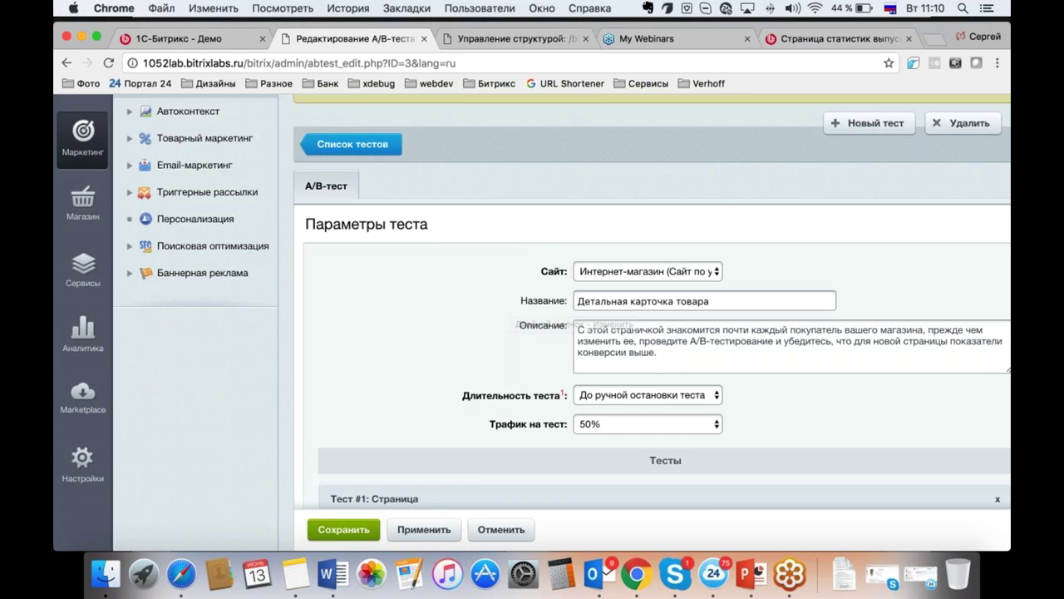
scroll(480, 335, "down", 3)
scroll(479, 339, "down", 1)
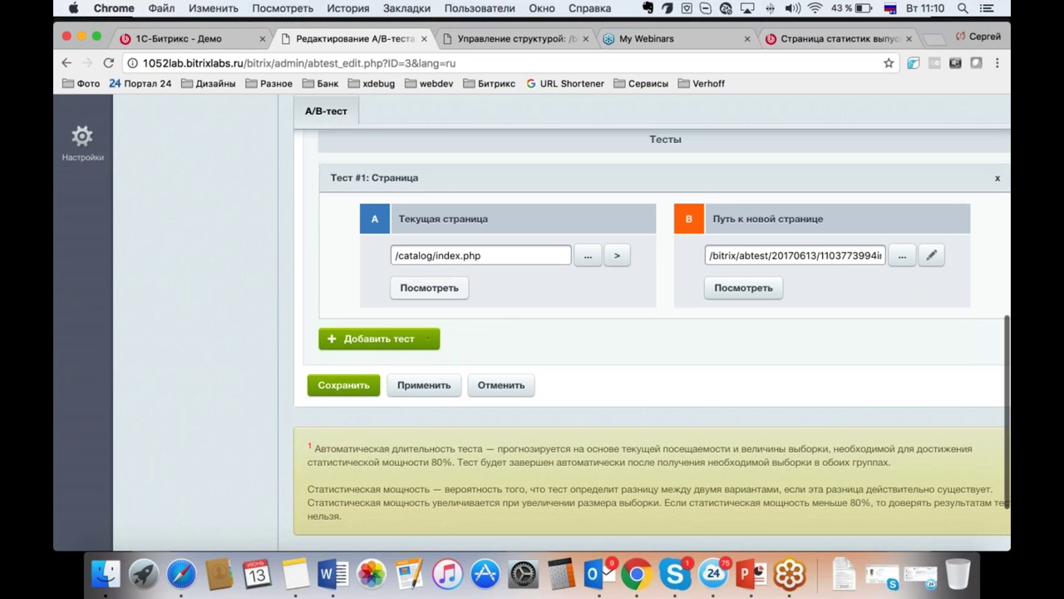
left_click(443, 291)
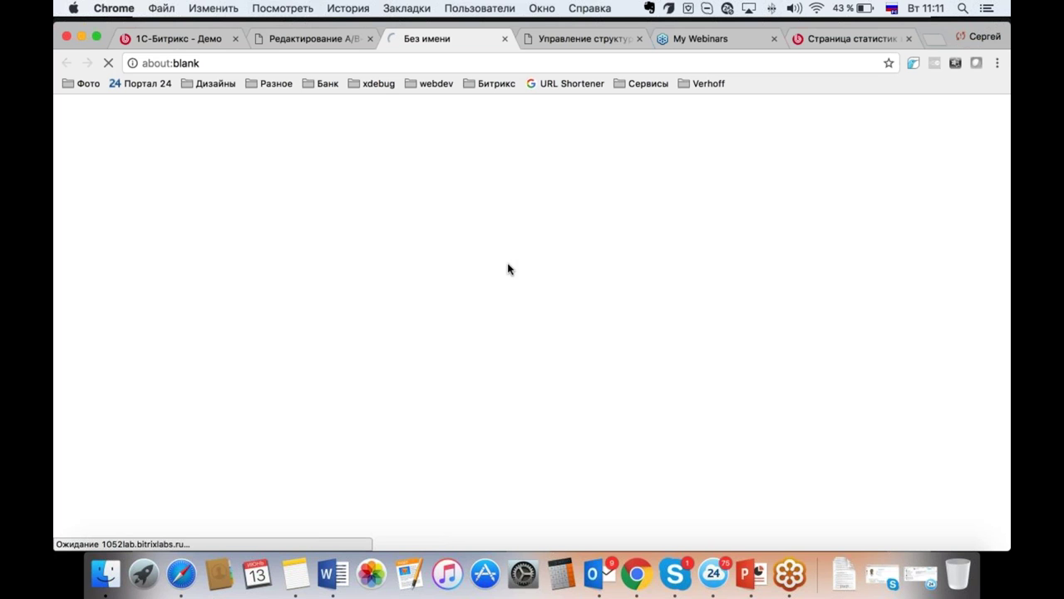
Preview variant B's Штаны Жизнь в Абстракции product page.
left_click(316, 37)
left_click(753, 295)
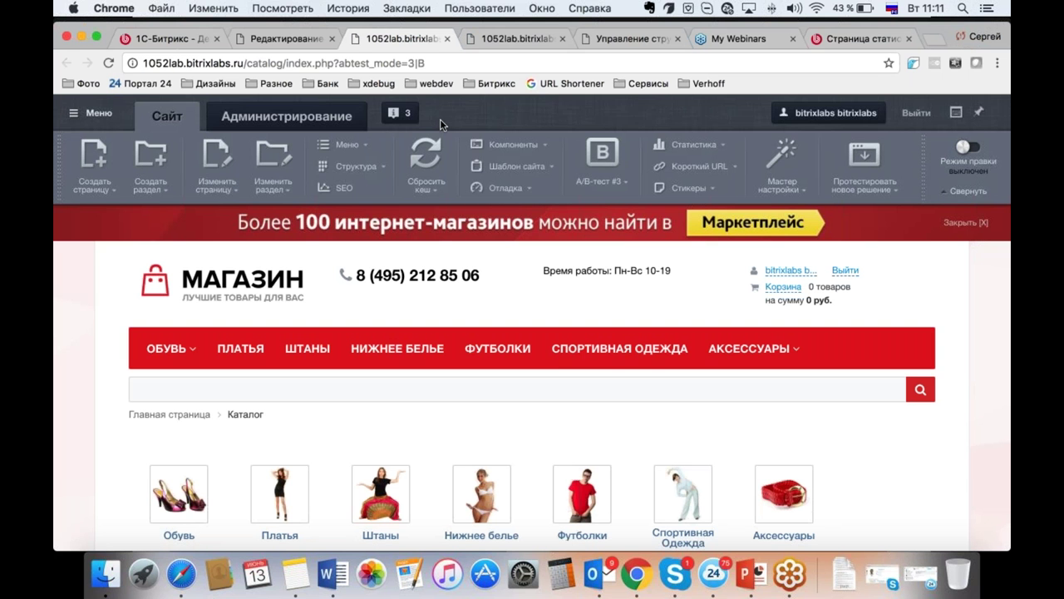
scroll(499, 222, "down", 3)
scroll(498, 222, "down", 1)
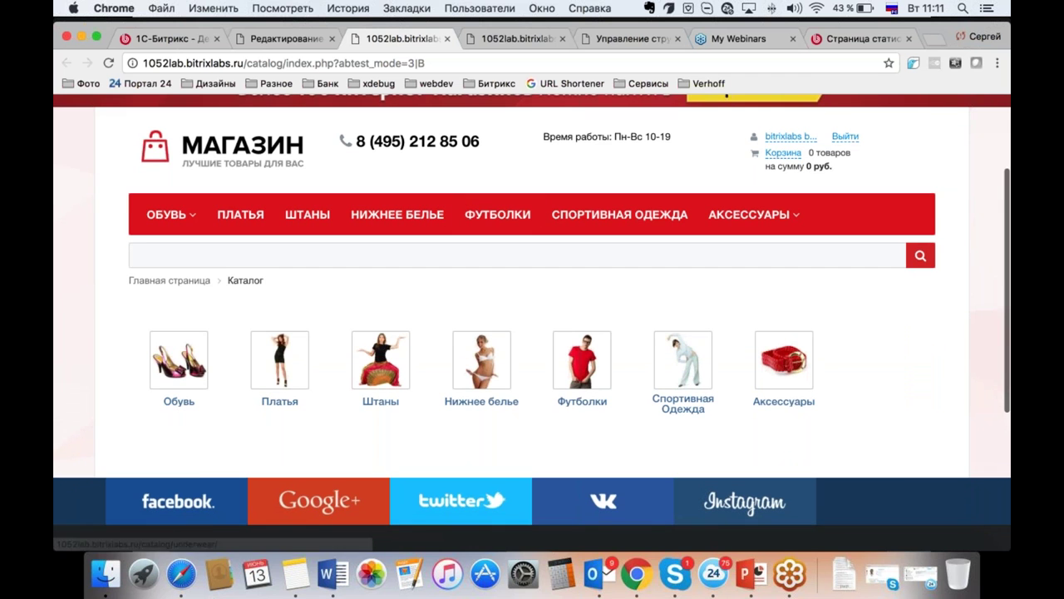
left_click(396, 370)
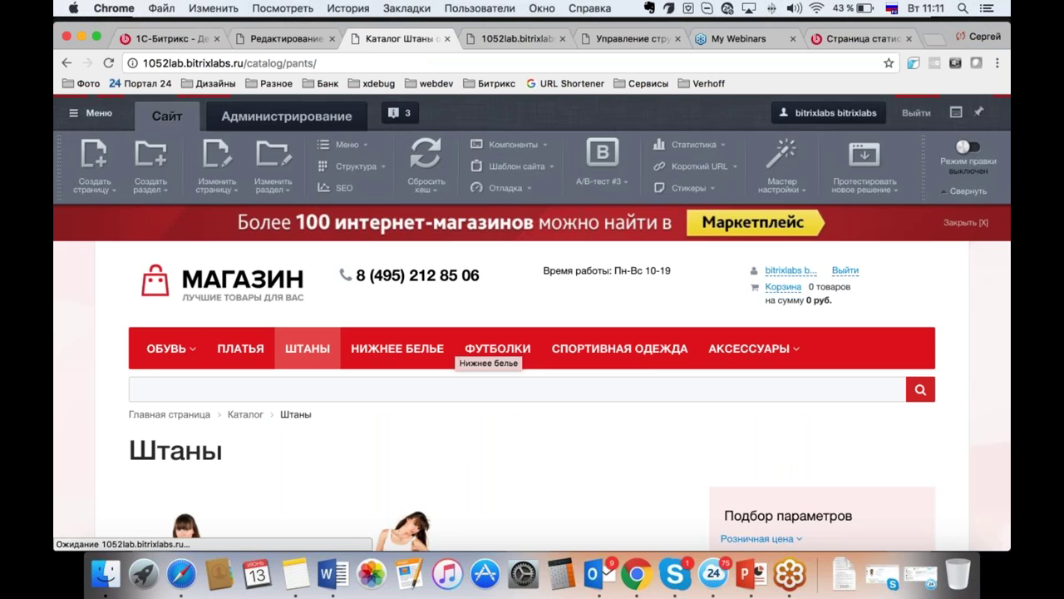
scroll(458, 369, "down", 3)
scroll(459, 369, "down", 5)
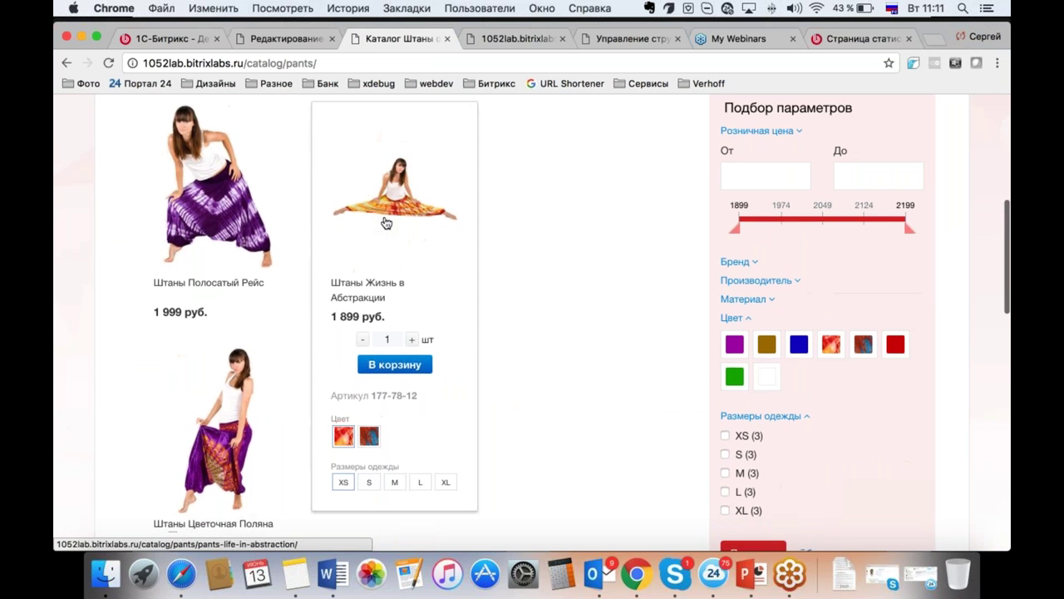
left_click(389, 213)
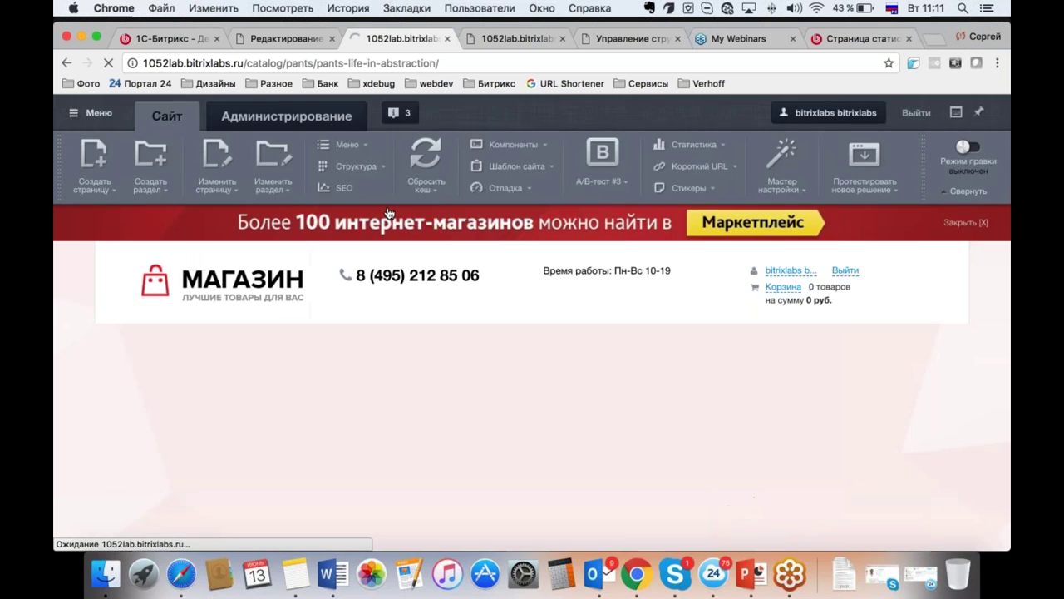
scroll(397, 223, "down", 2)
scroll(553, 236, "down", 5)
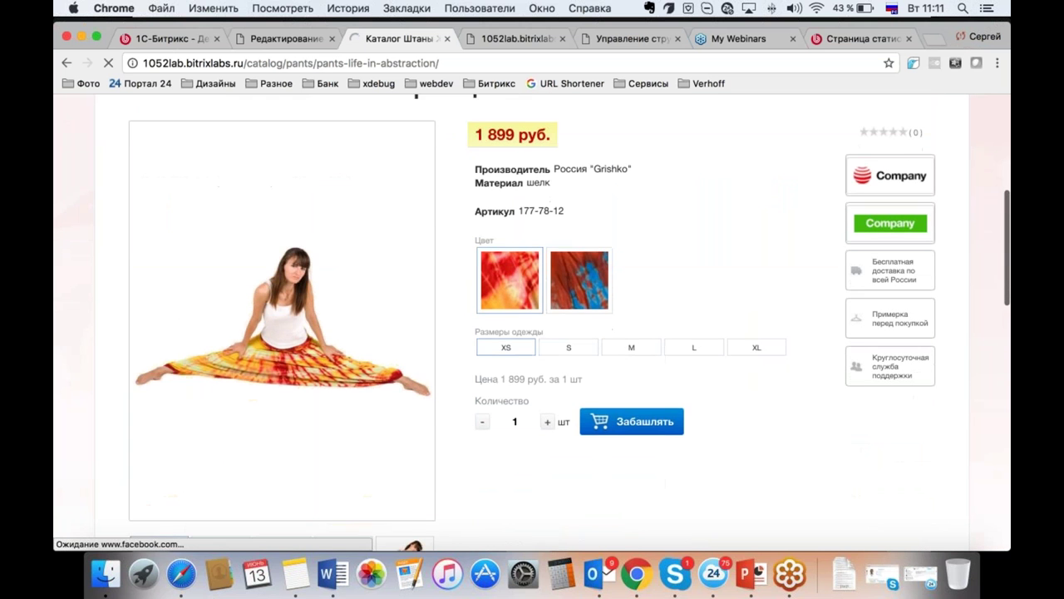
Open the same Штаны product in variant A's preview, then close that tab.
left_click(511, 39)
left_click(308, 348)
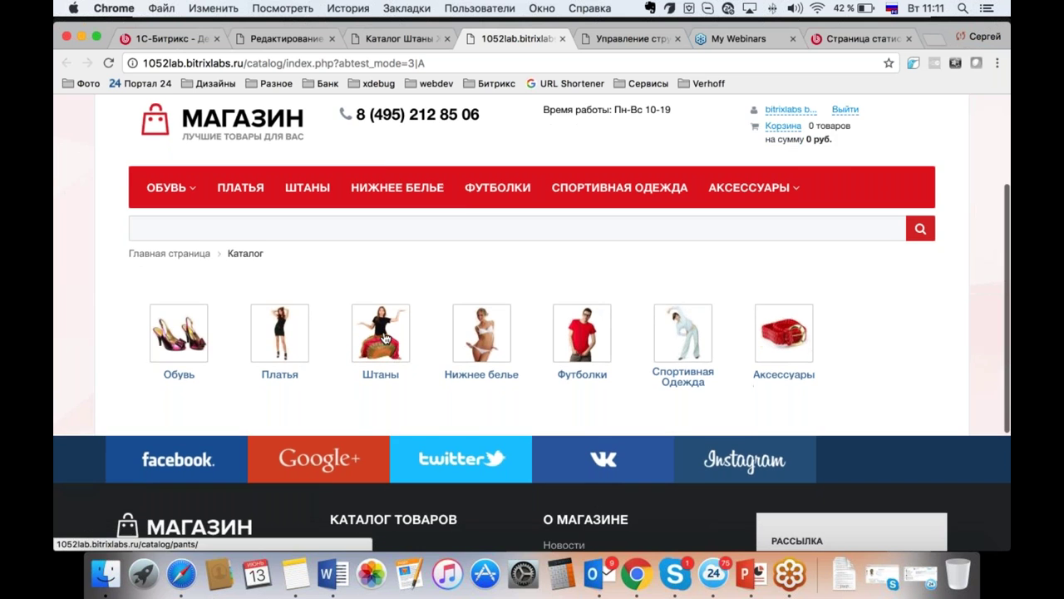
scroll(420, 326, "down", 4)
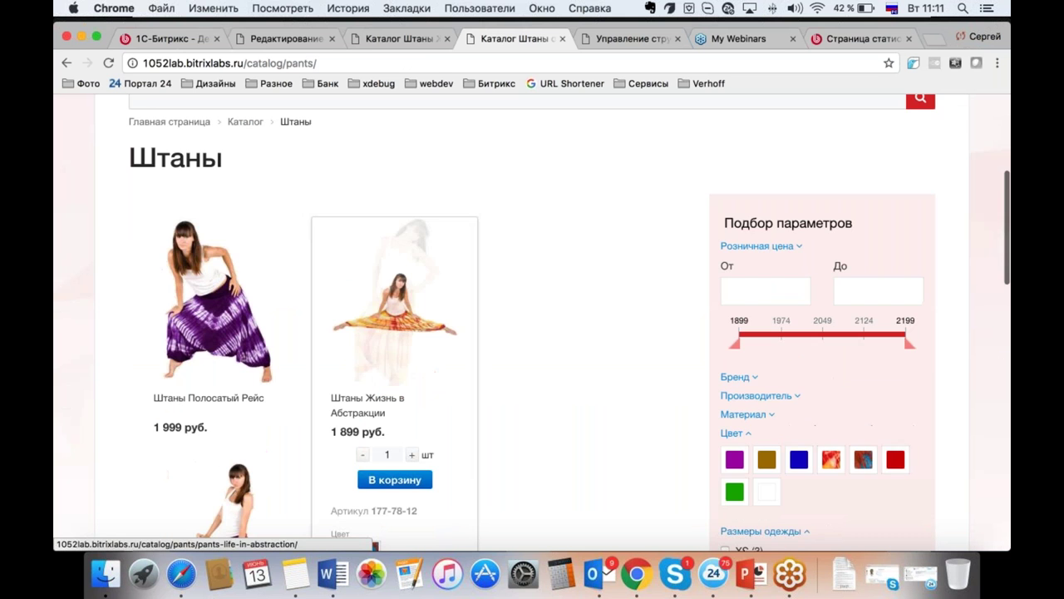
left_click(400, 285)
scroll(403, 324, "down", 5)
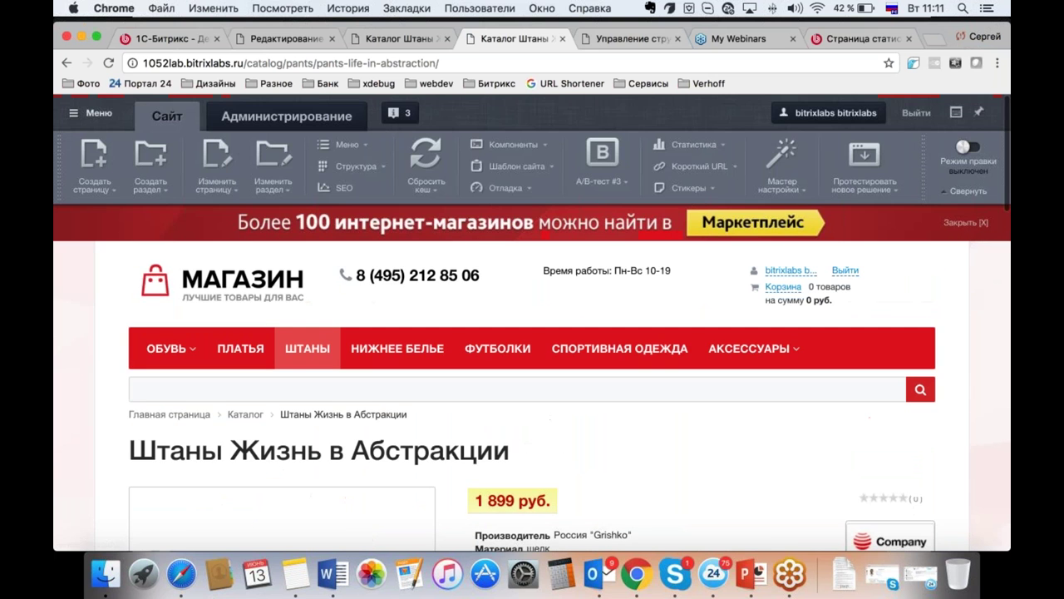
left_click(562, 40)
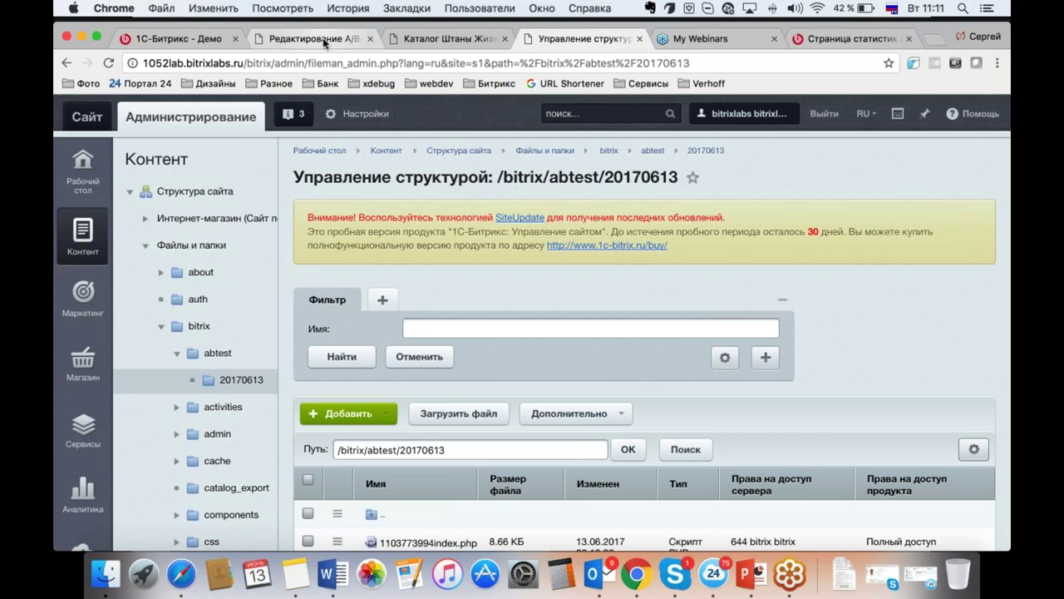
Preview variant A's Штаны Жизнь в Абстракции product again, then save the test.
left_click(324, 41)
left_click(429, 288)
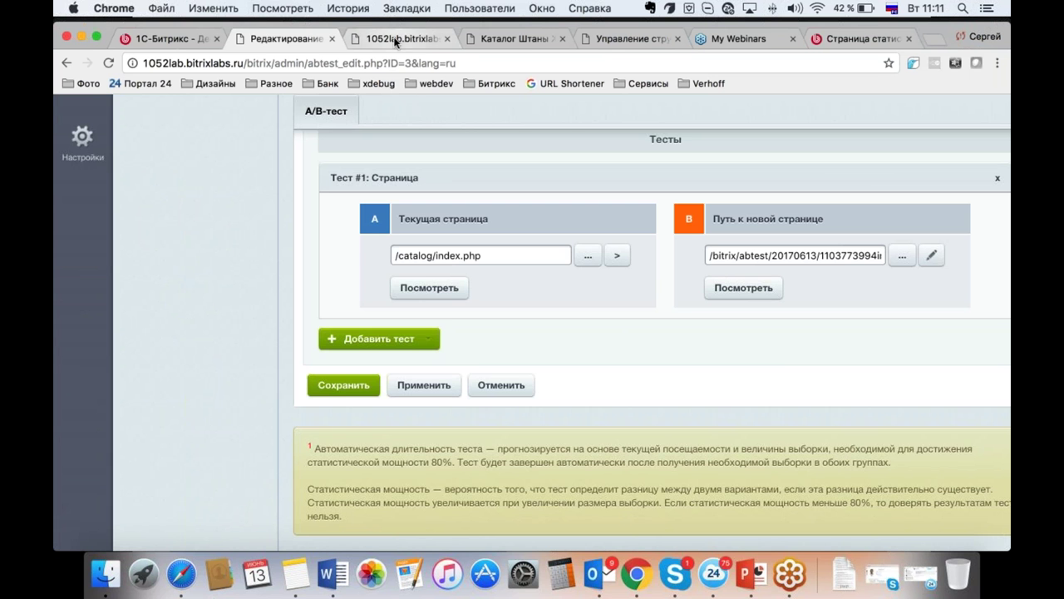
scroll(535, 284, "down", 3)
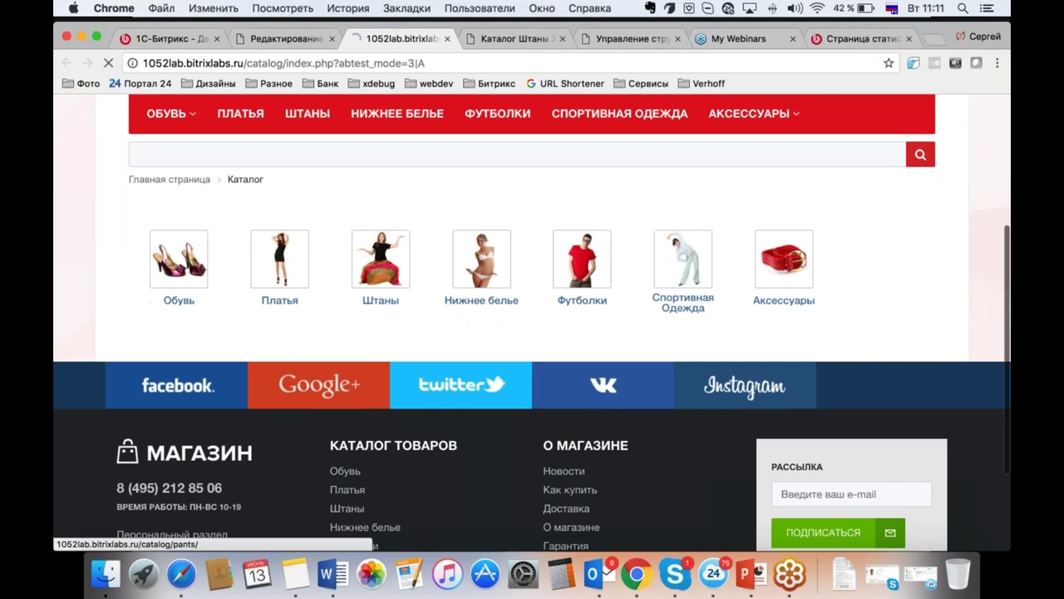
left_click(376, 271)
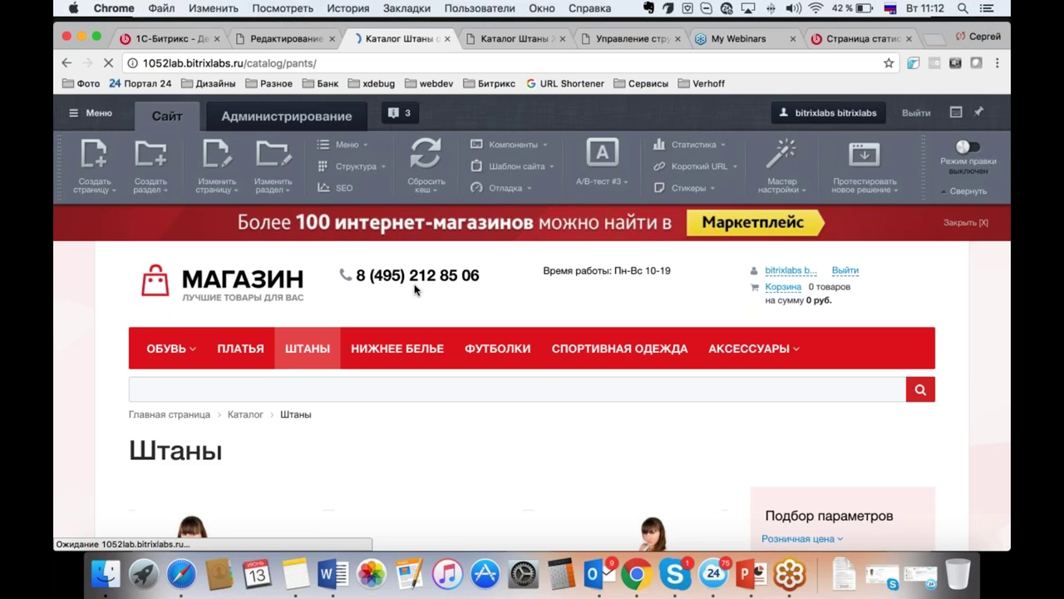
scroll(416, 289, "down", 3)
left_click(441, 287)
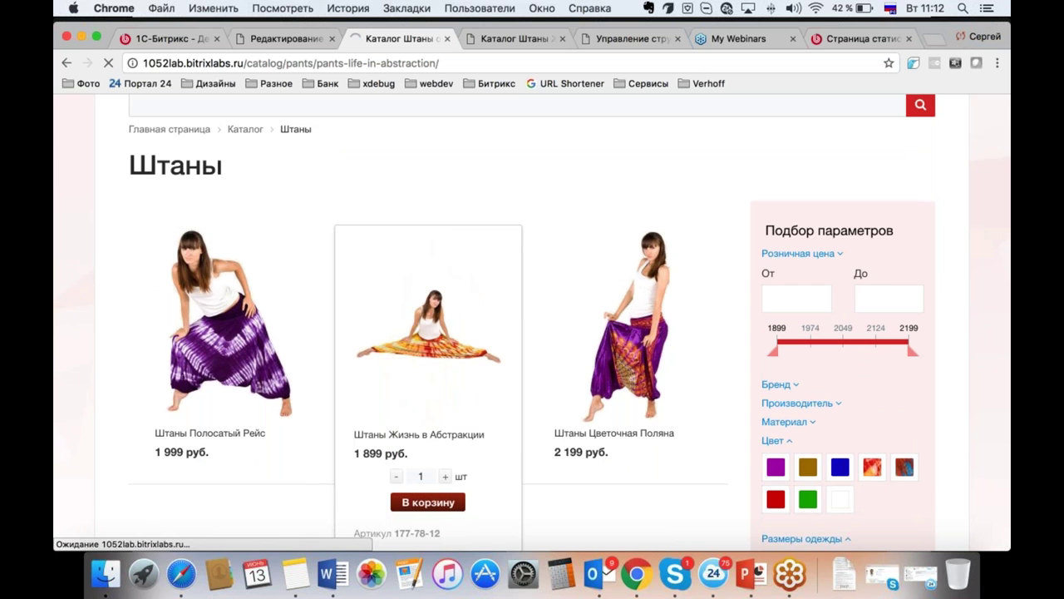
scroll(443, 293, "down", 5)
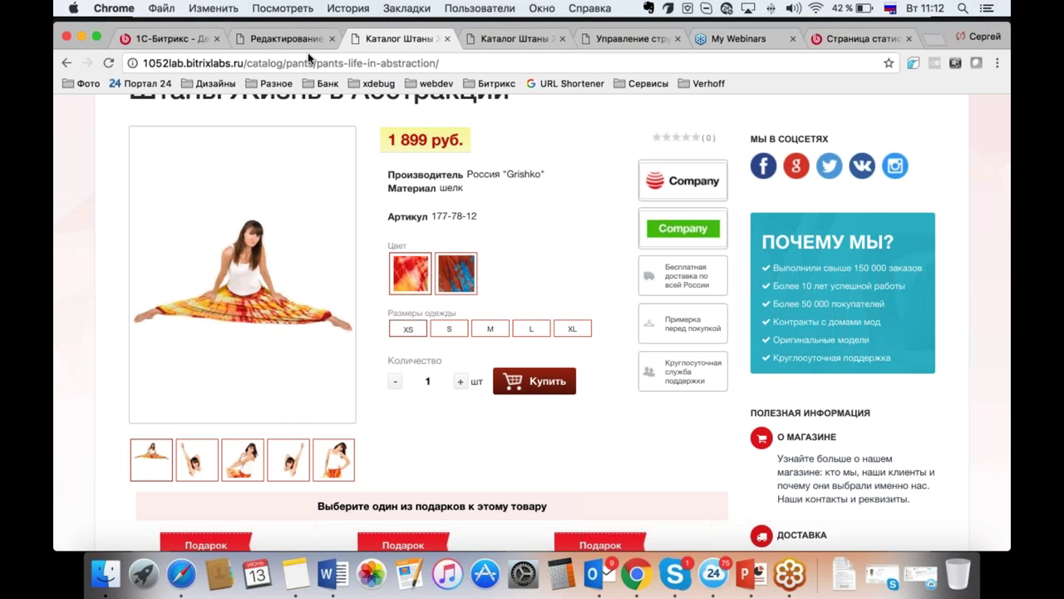
left_click(294, 41)
key("Return")
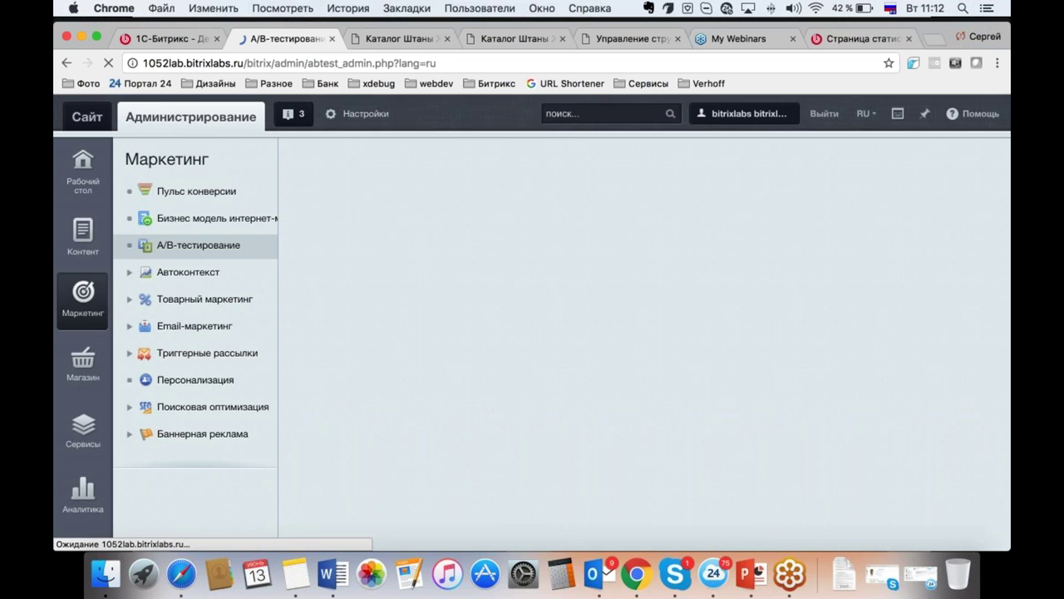
Launch the Детальная карточка товара test and confirm, making its status Запущен.
scroll(511, 373, "down", 8)
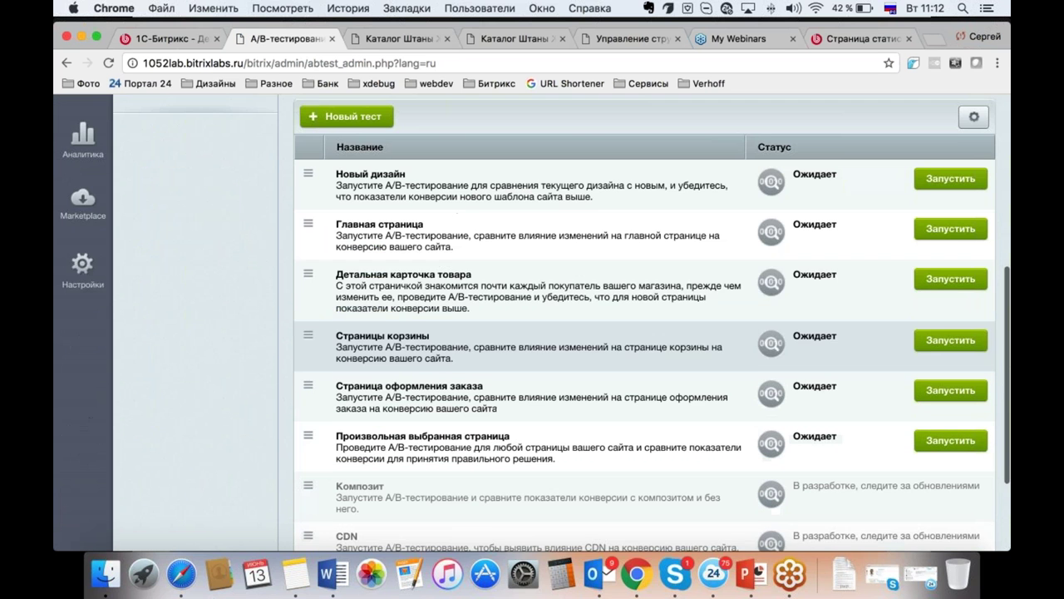
left_click(950, 263)
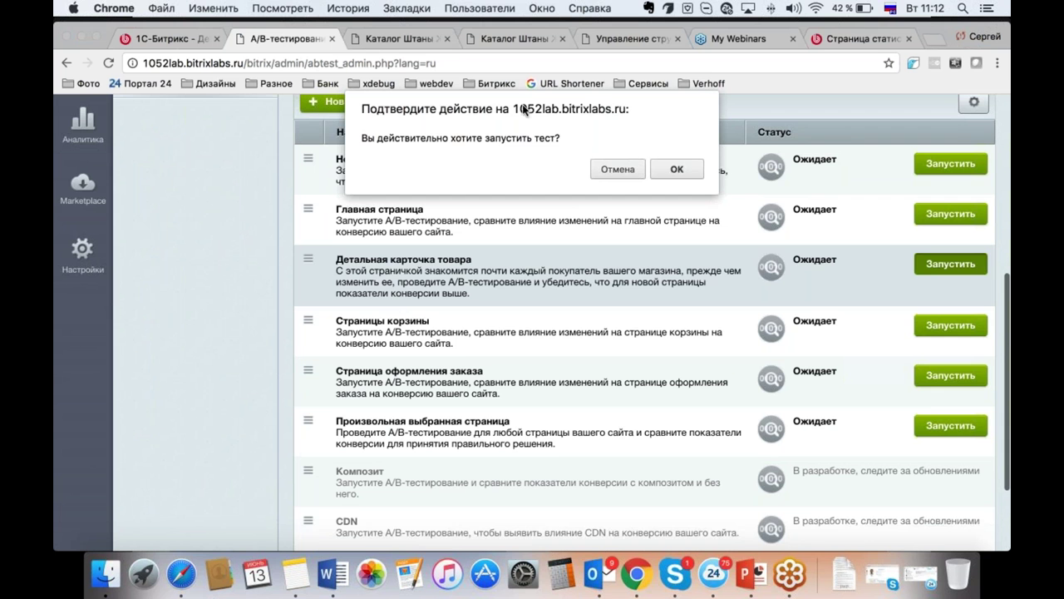
left_click(672, 168)
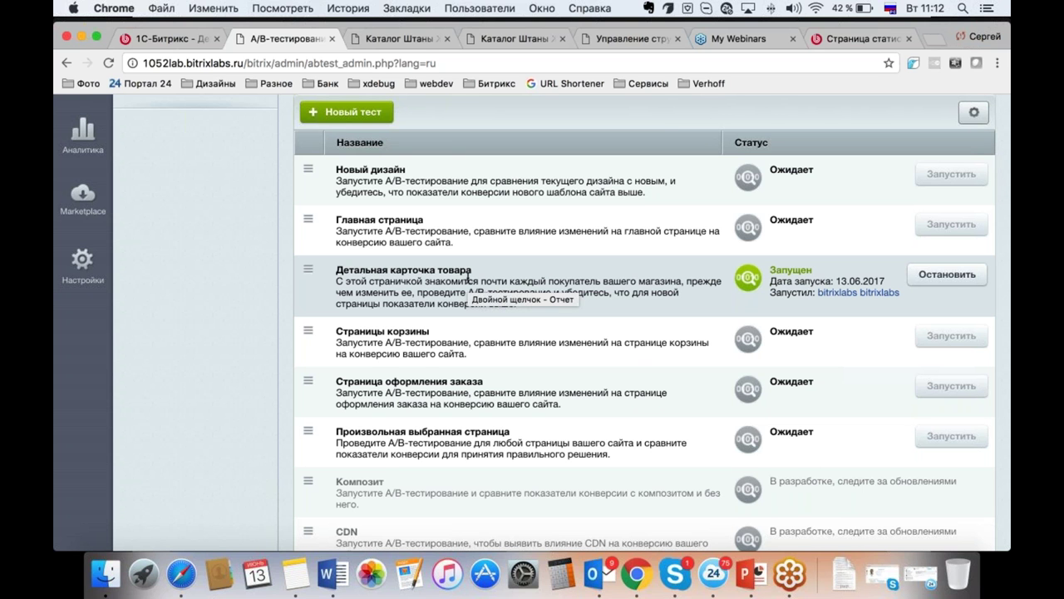
double_click(356, 281)
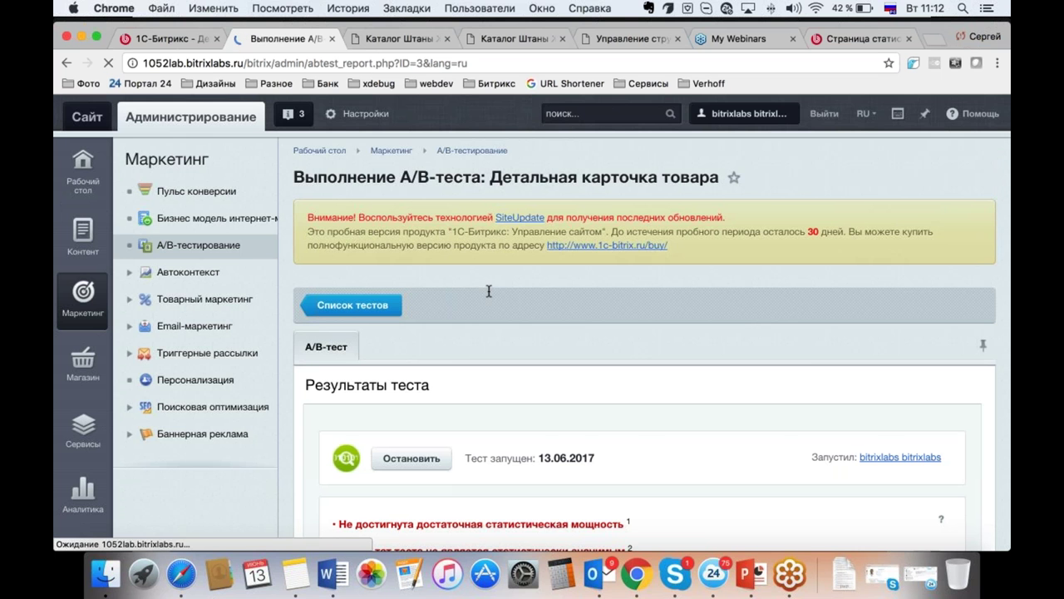
scroll(735, 323, "down", 5)
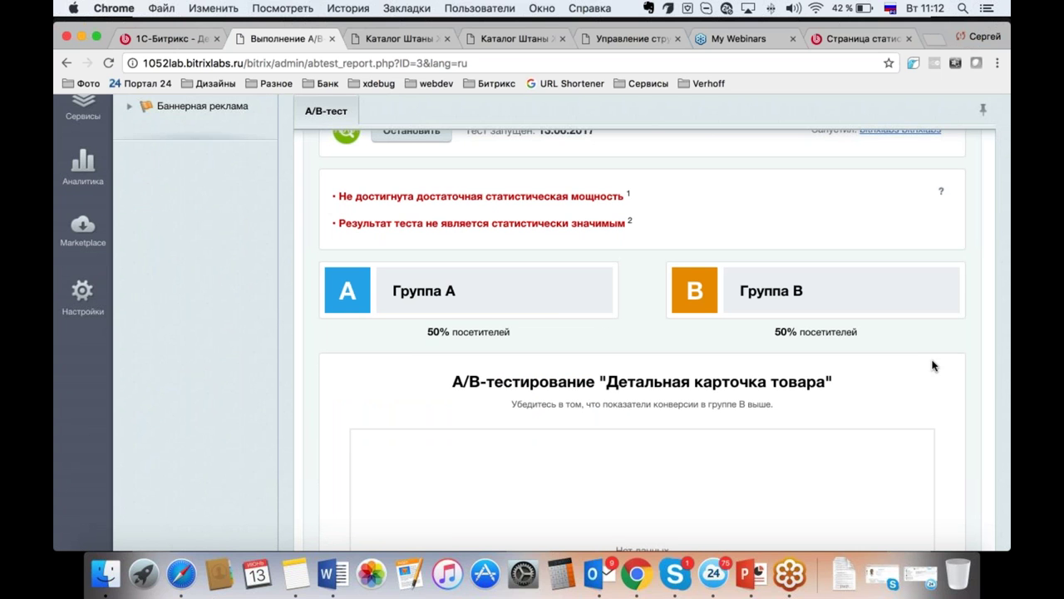
scroll(915, 389, "down", 2)
scroll(927, 405, "down", 5)
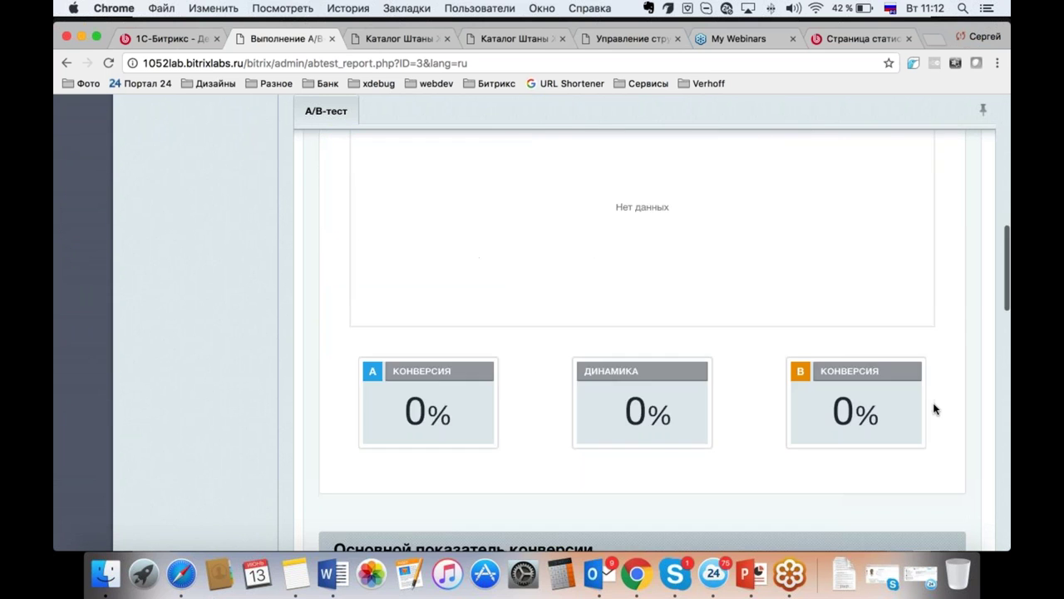
scroll(951, 390, "down", 2)
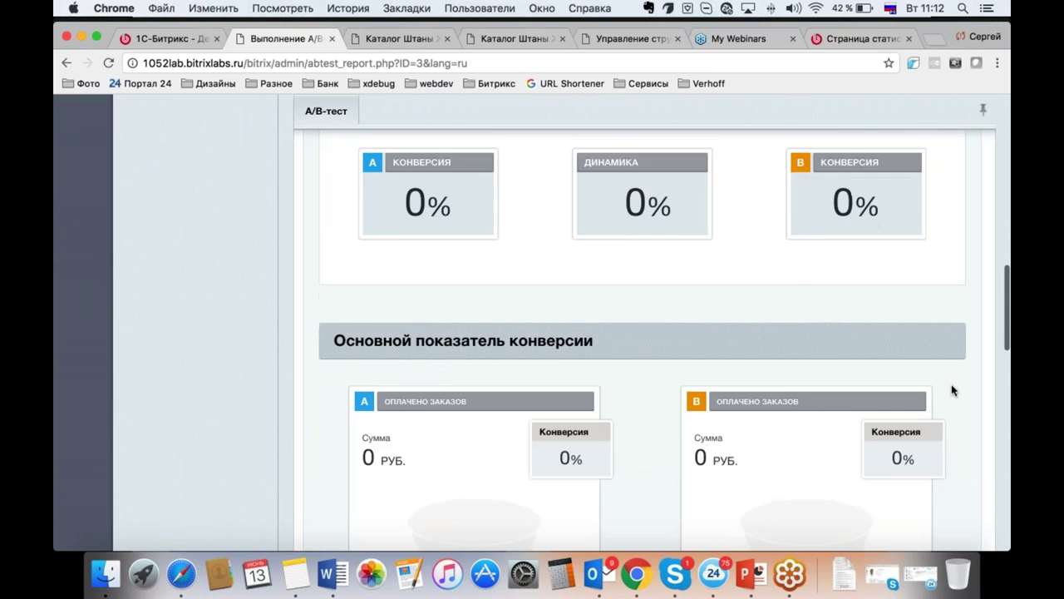
scroll(642, 349, "down", 2)
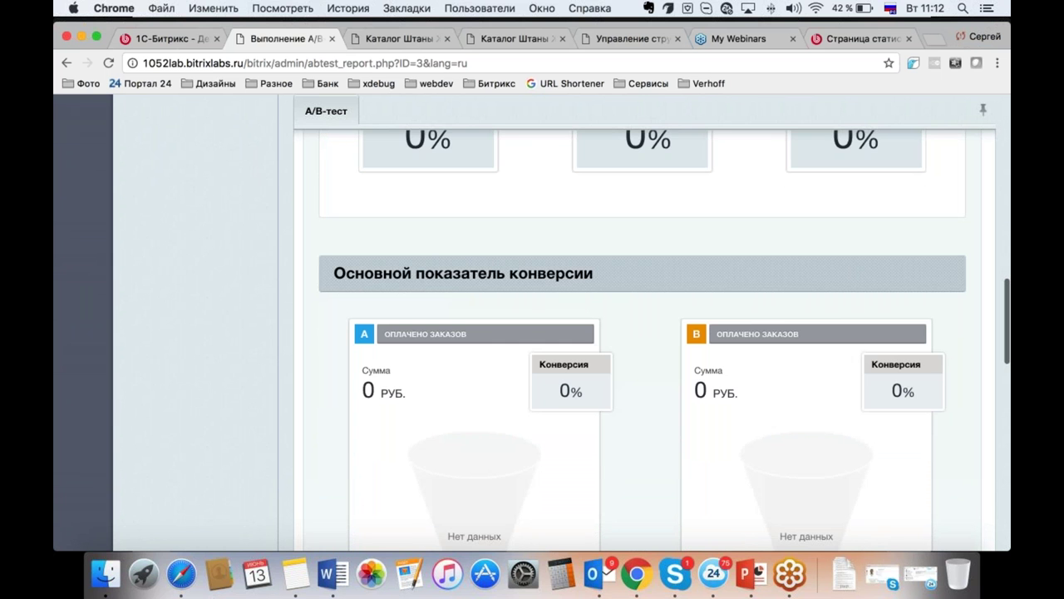
scroll(540, 386, "down", 2)
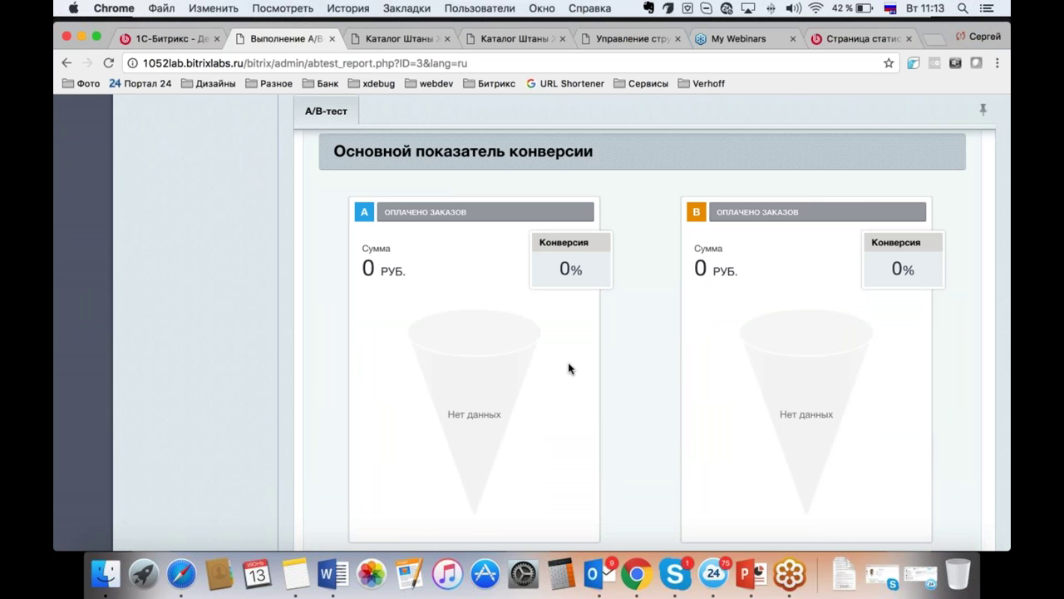
scroll(629, 361, "down", 7)
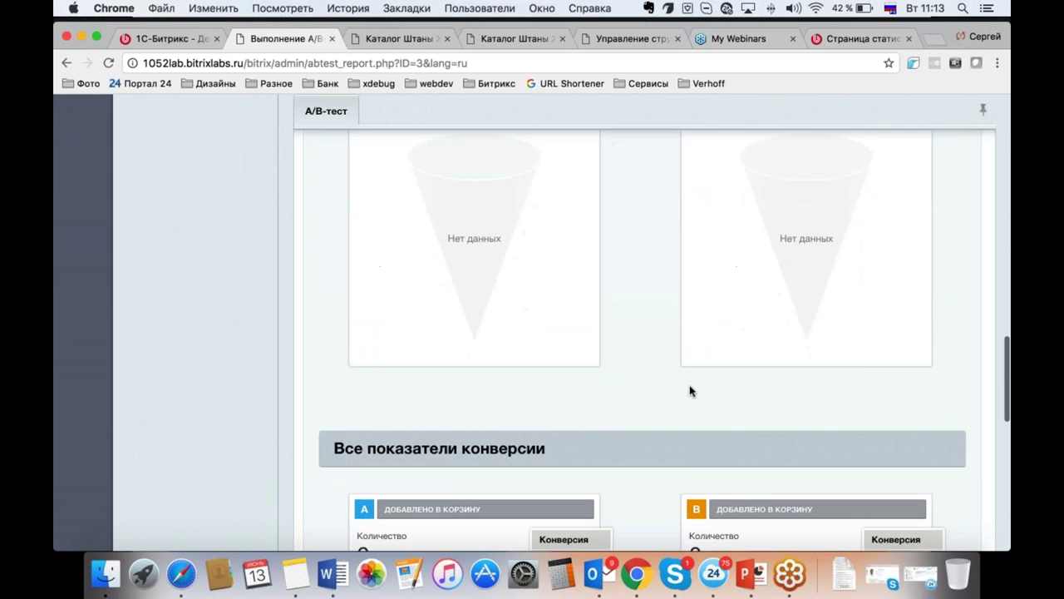
scroll(665, 372, "down", 5)
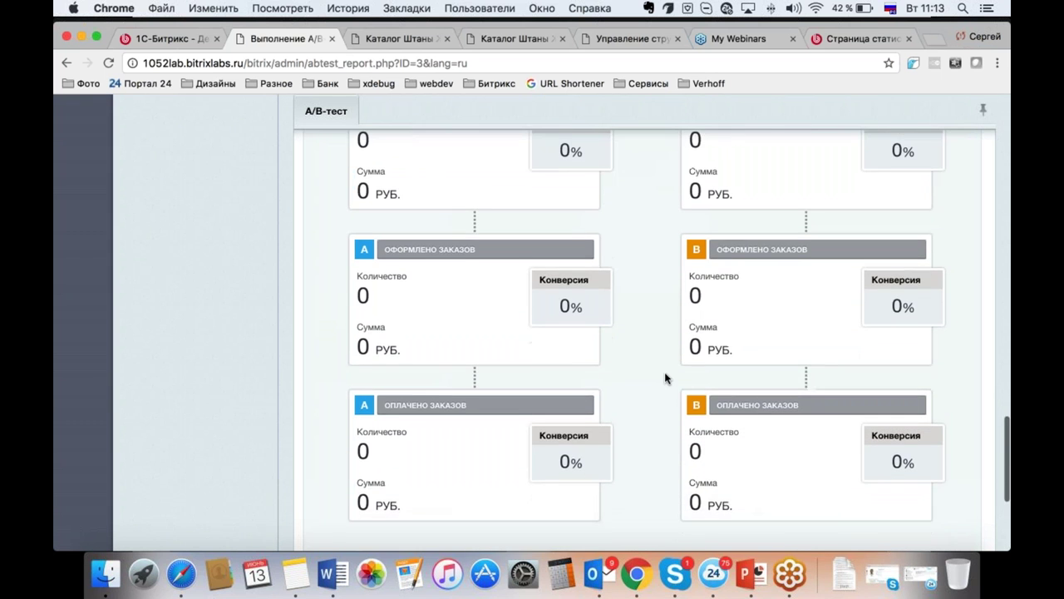
scroll(665, 378, "up", 15)
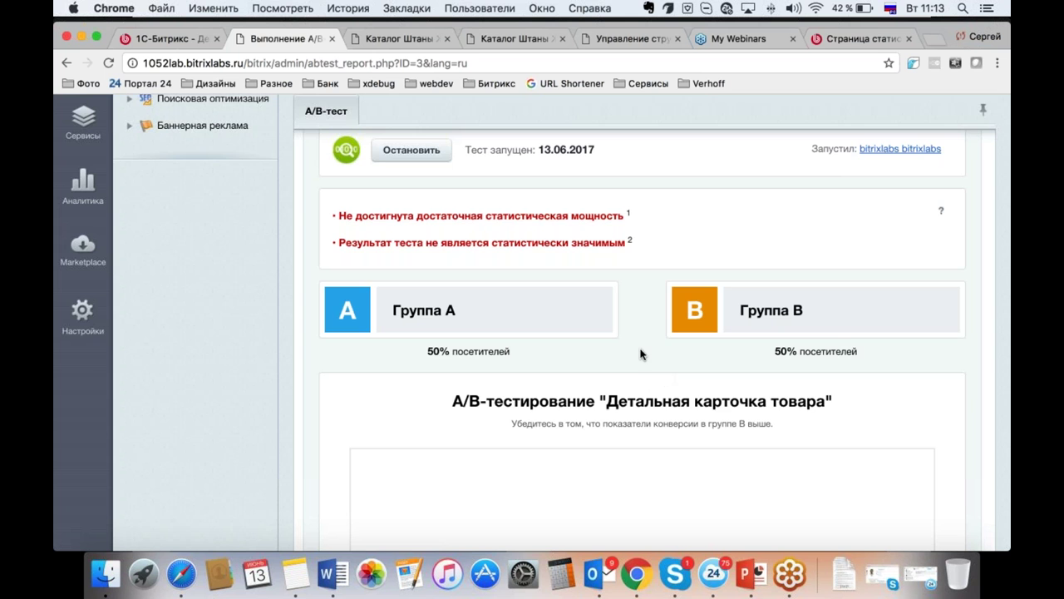
scroll(642, 346, "up", 5)
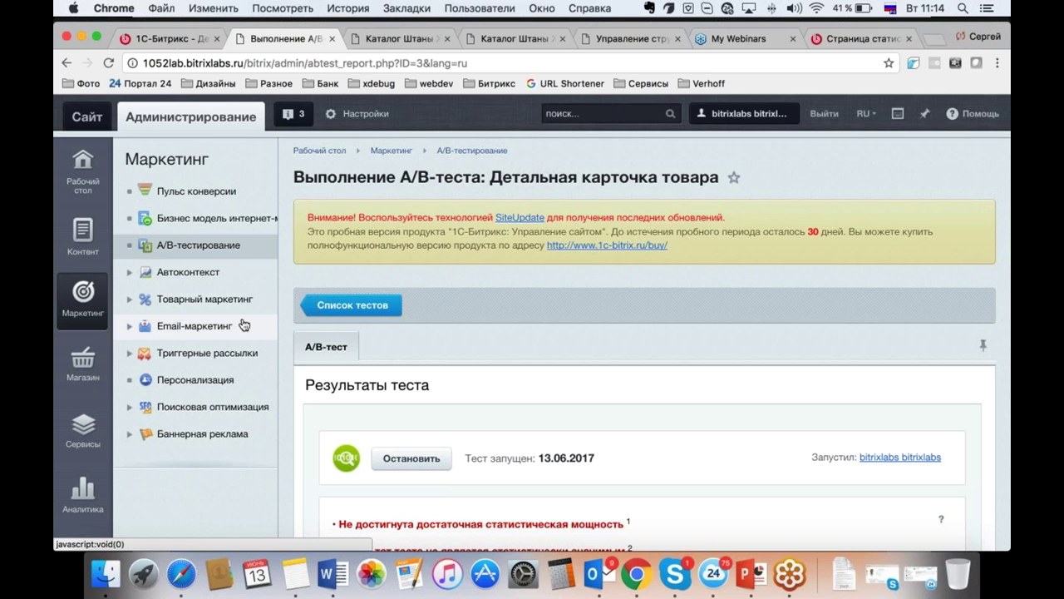
Open Маркетинг > Email-маркетинг > Список рассылок and start Добавить через мастер.
left_click(132, 326)
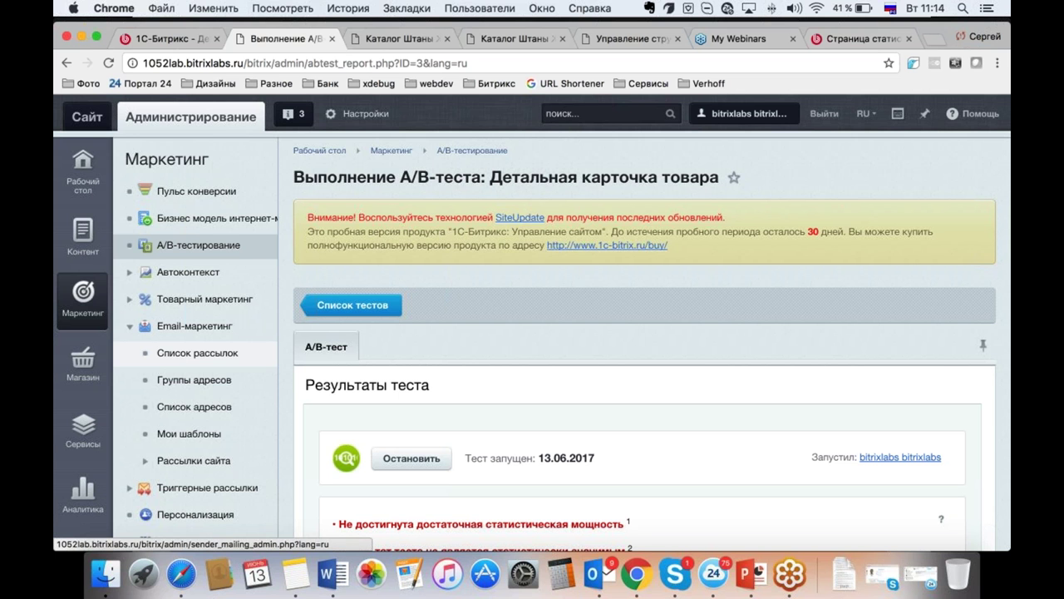
left_click(216, 358)
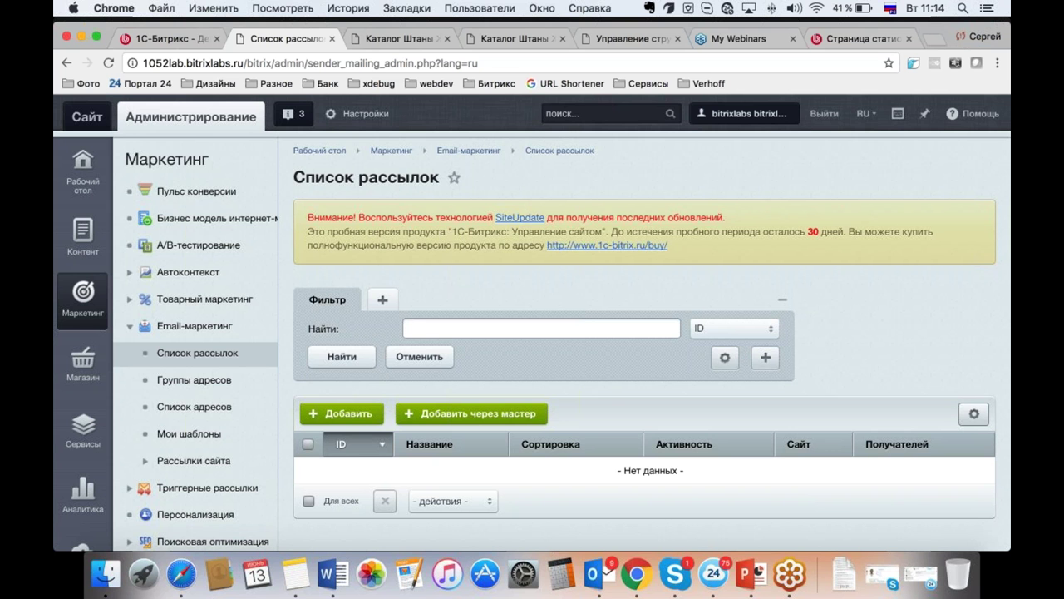
scroll(869, 312, "down", 1)
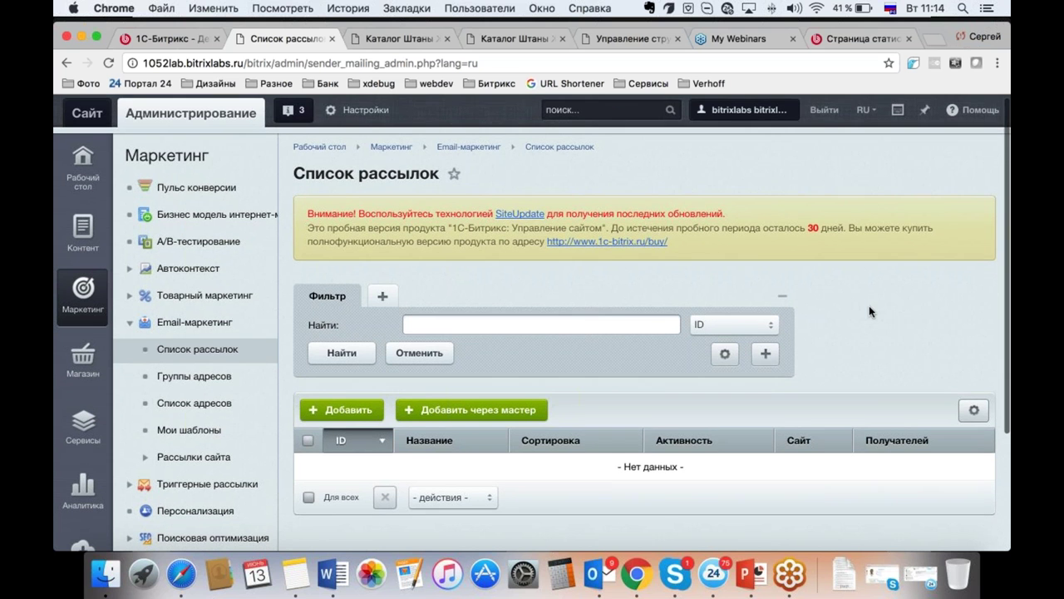
scroll(869, 311, "down", 2)
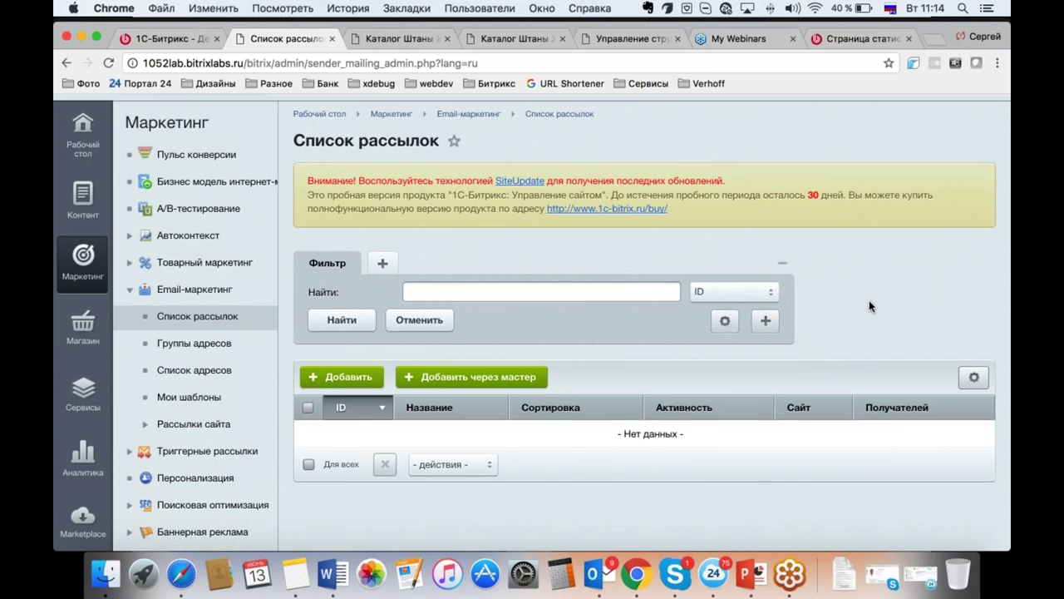
scroll(869, 306, "down", 3)
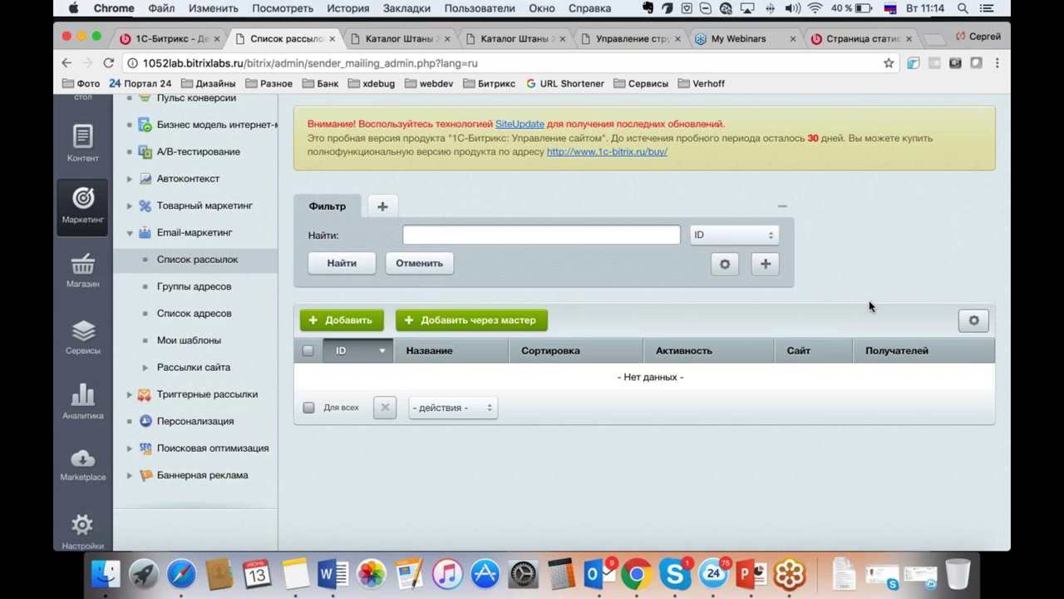
left_click(499, 328)
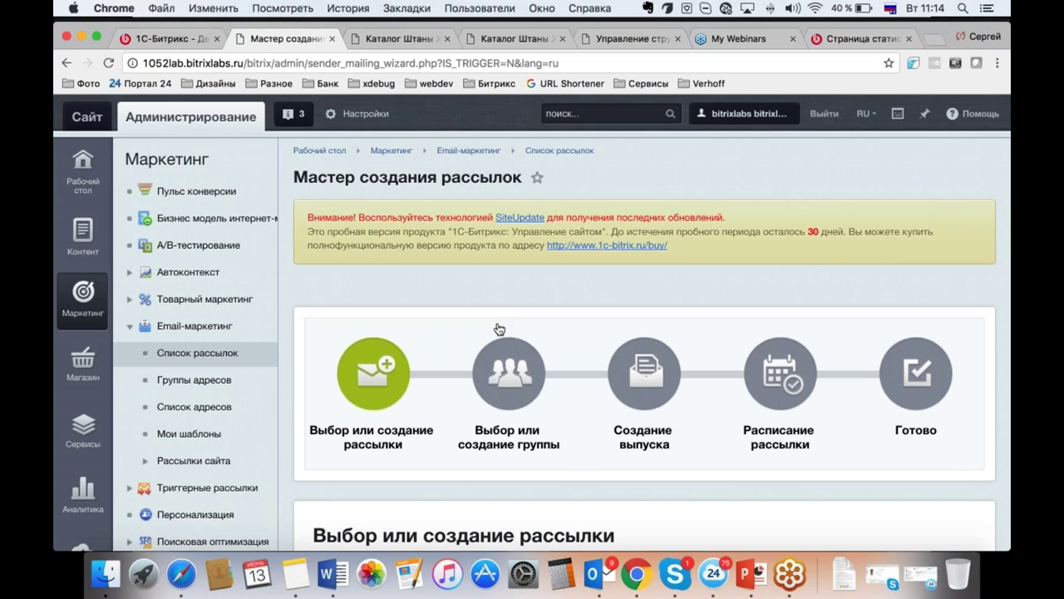
Name the mailing 'Старые клиенты', turn off public subscription display, and continue.
scroll(708, 339, "down", 5)
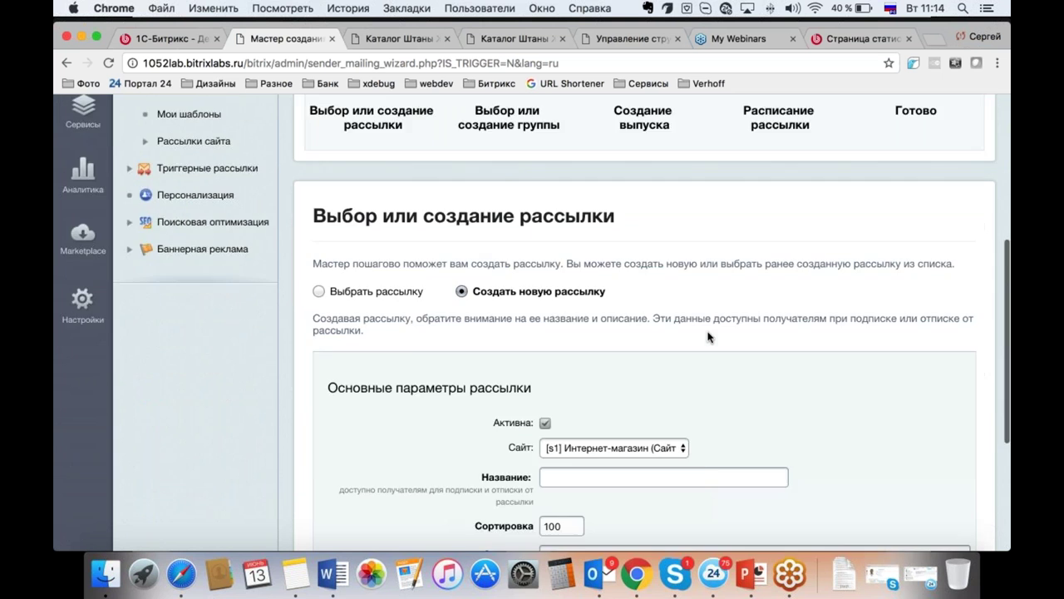
scroll(687, 323, "up", 5)
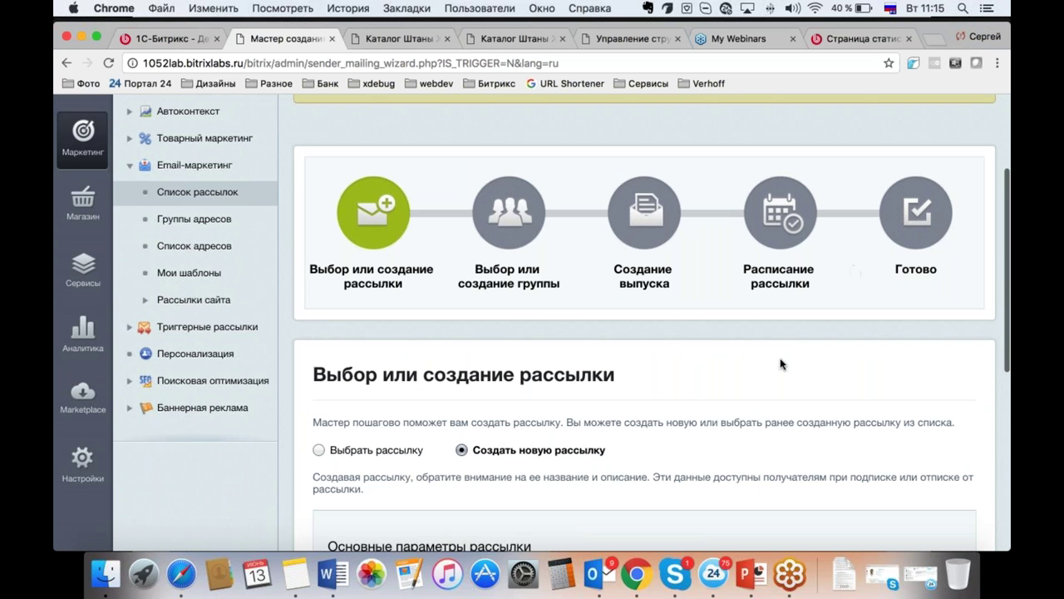
scroll(782, 365, "down", 3)
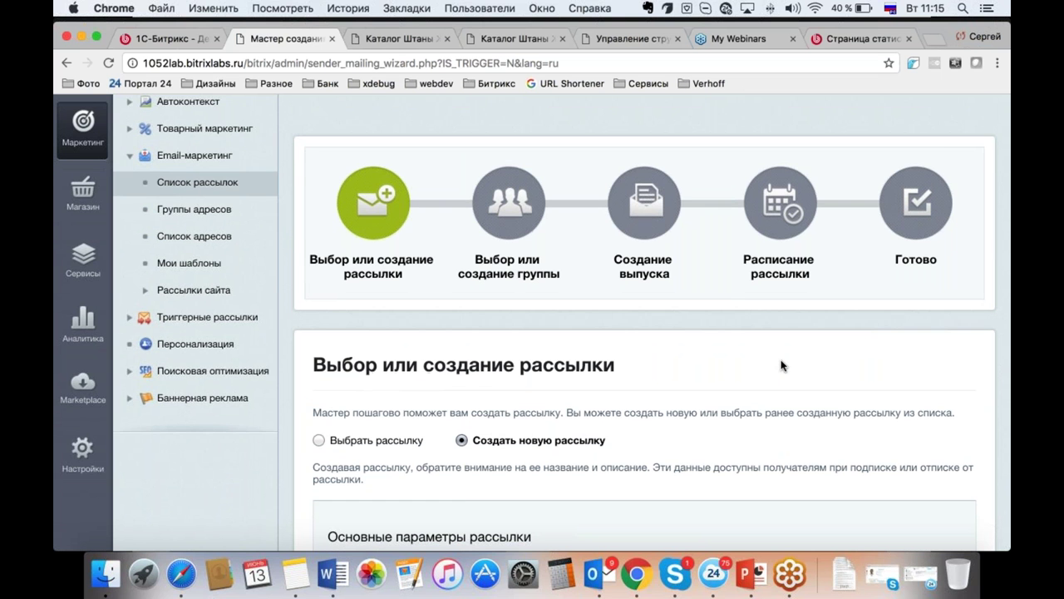
scroll(782, 366, "up", 3)
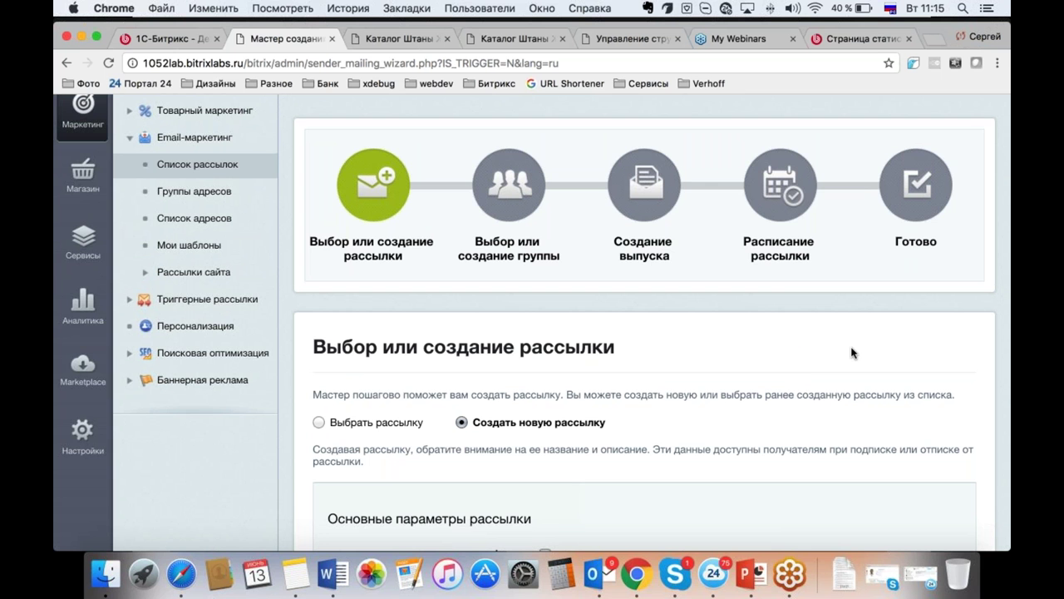
scroll(856, 357, "down", 3)
scroll(857, 358, "down", 5)
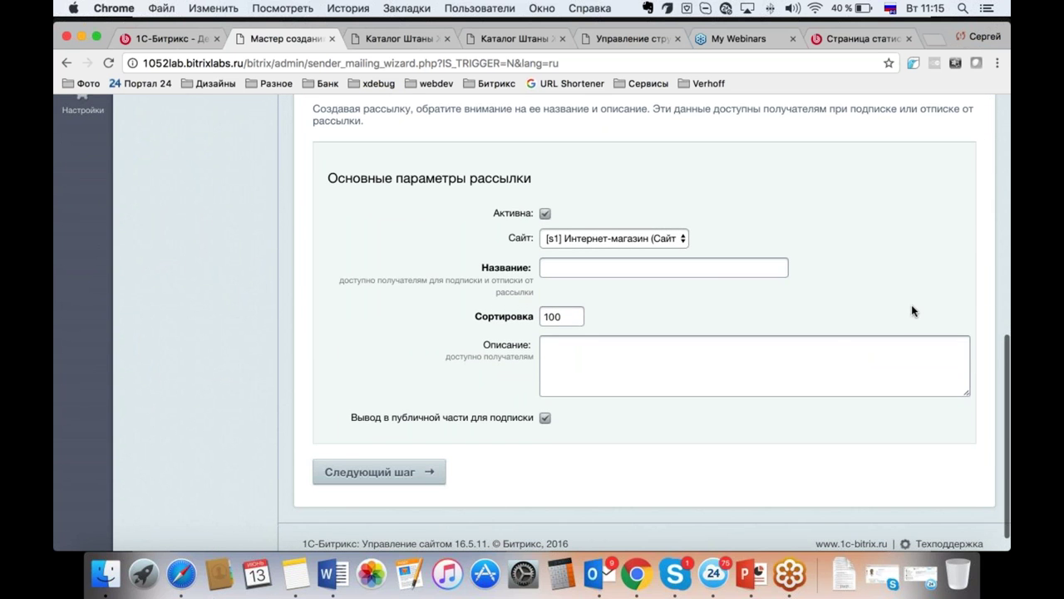
left_click(672, 270)
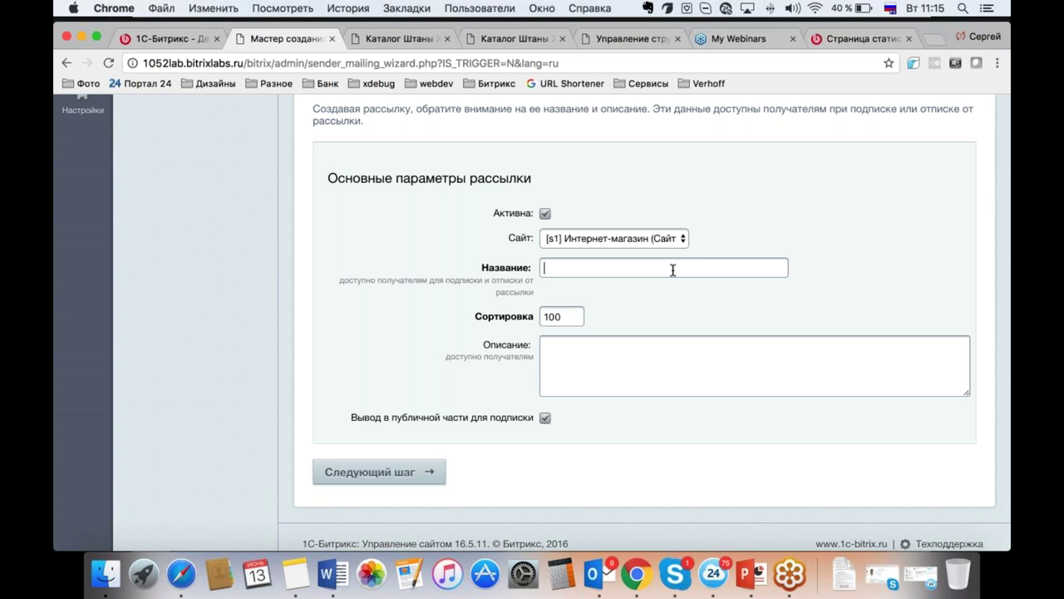
type("Старые клиенты")
left_click(546, 419)
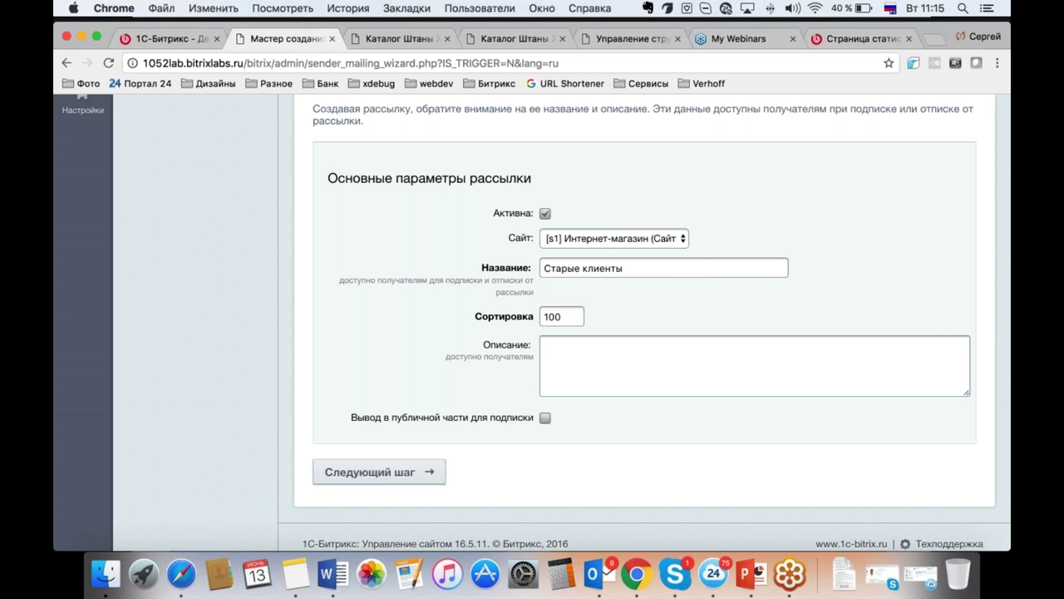
left_click(380, 472)
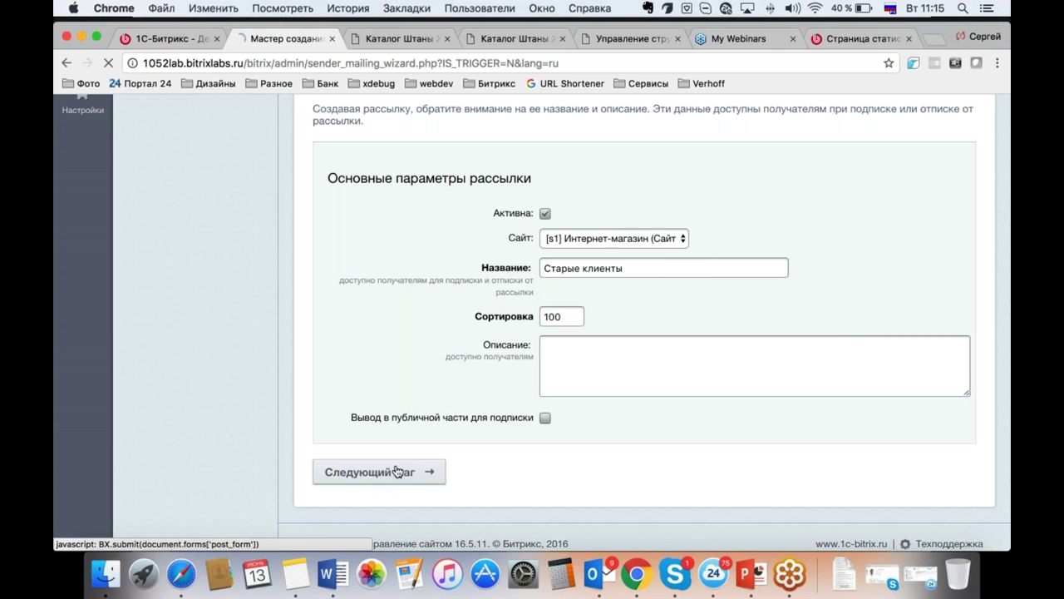
Open the Создать новую группу form under Выбор групп получателей.
scroll(554, 346, "down", 5)
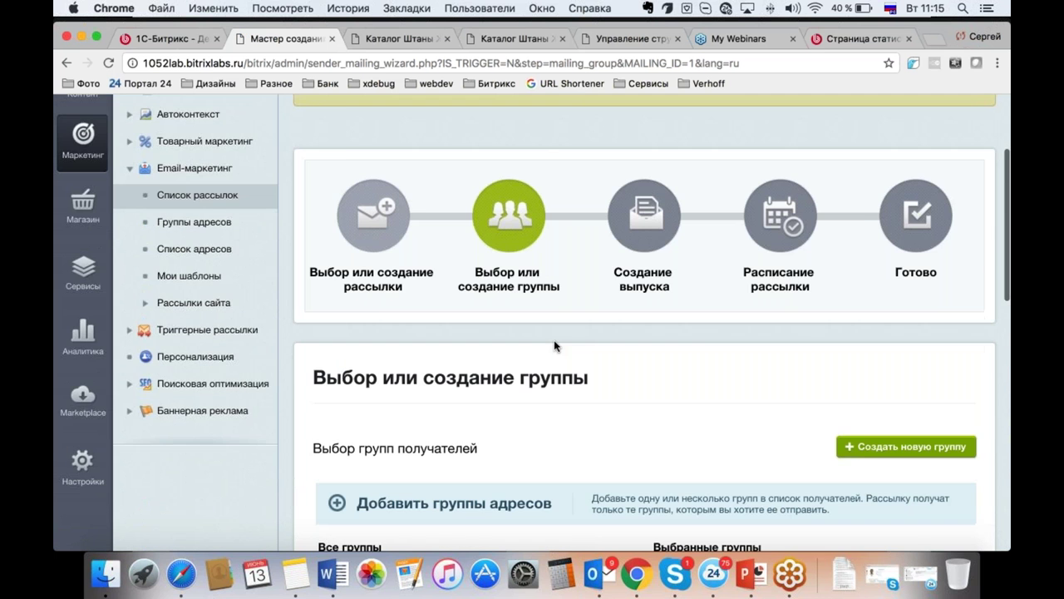
scroll(555, 346, "down", 2)
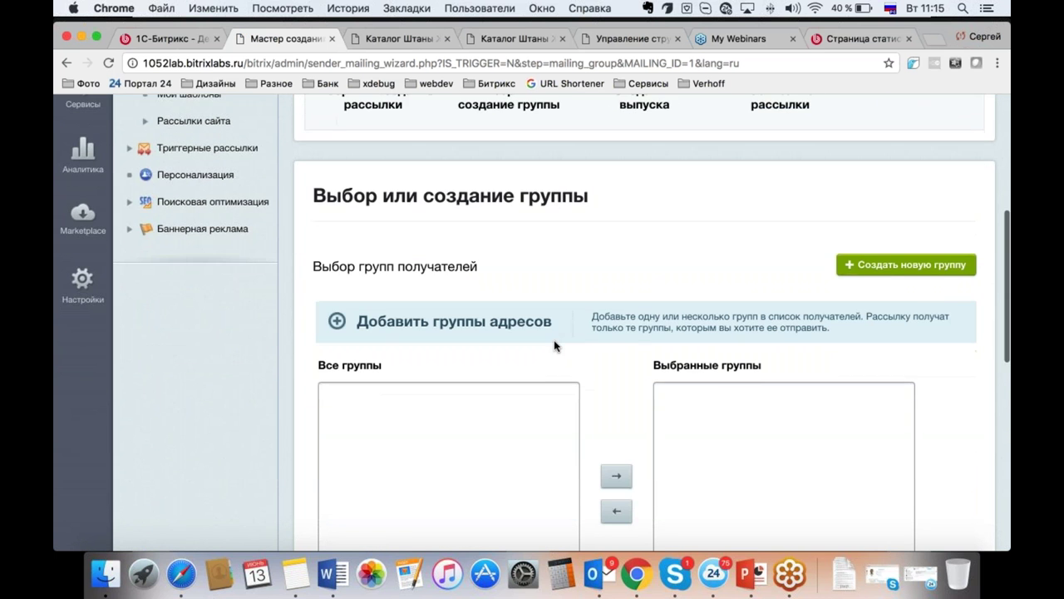
left_click(886, 266)
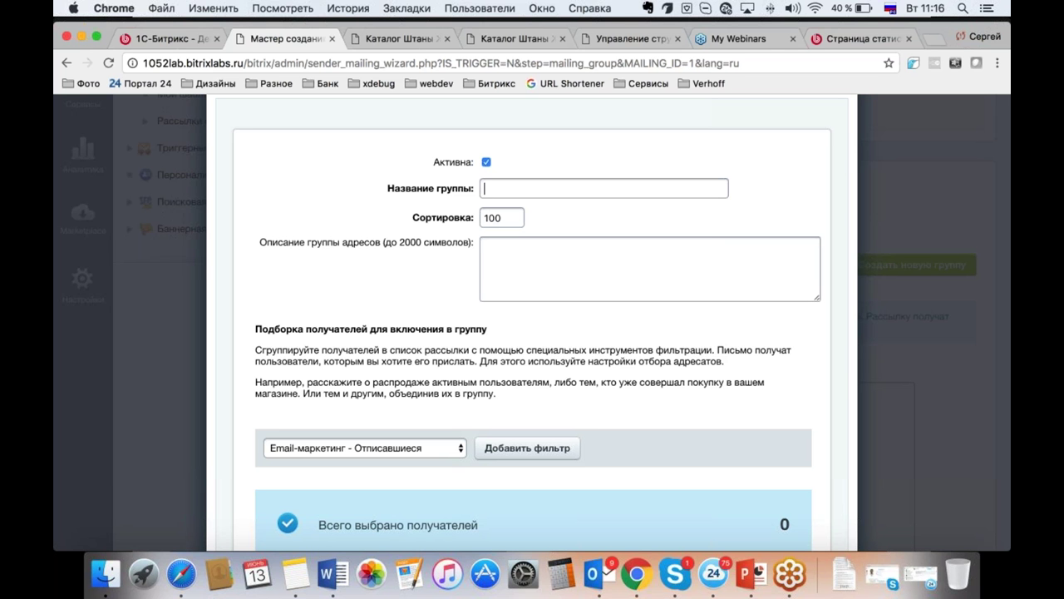
Name the group Клиенты, add a Магазин - Покупатели filter, and dismiss the count error.
type("Клиенты")
scroll(539, 308, "down", 2)
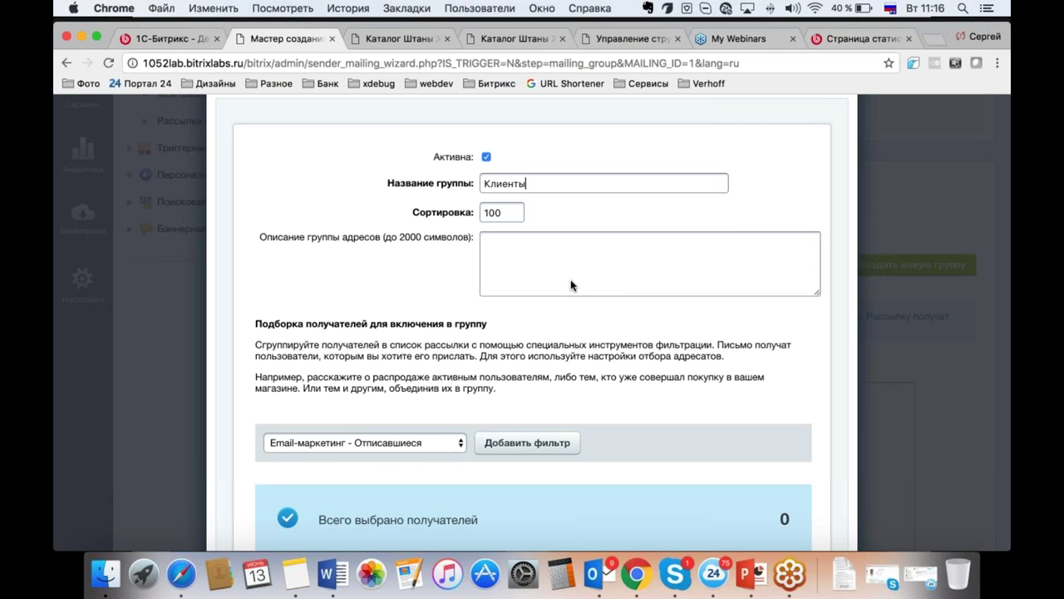
scroll(539, 307, "down", 2)
left_click(362, 319)
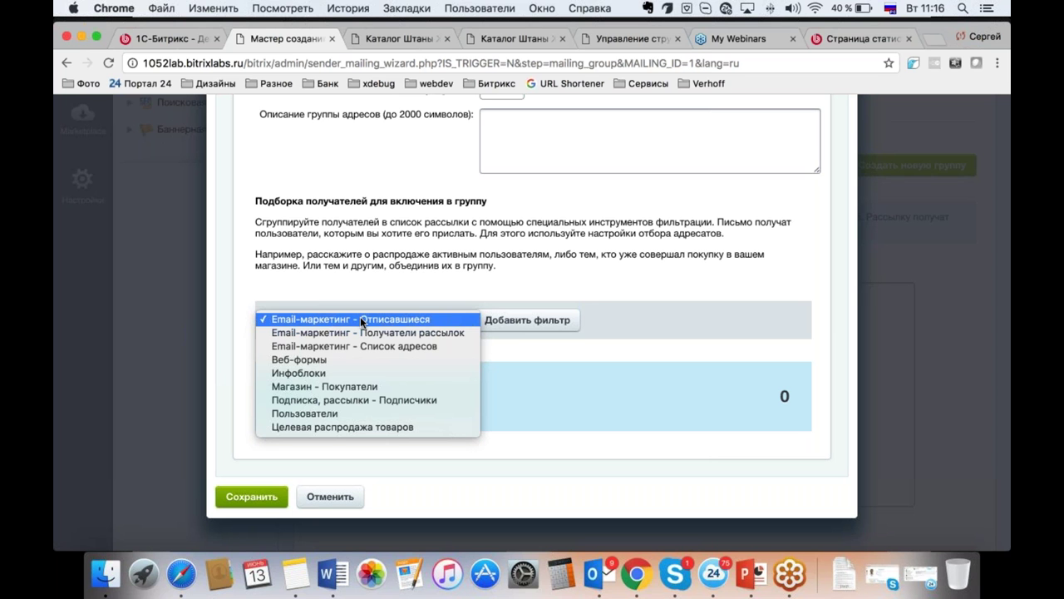
left_click(359, 387)
left_click(529, 321)
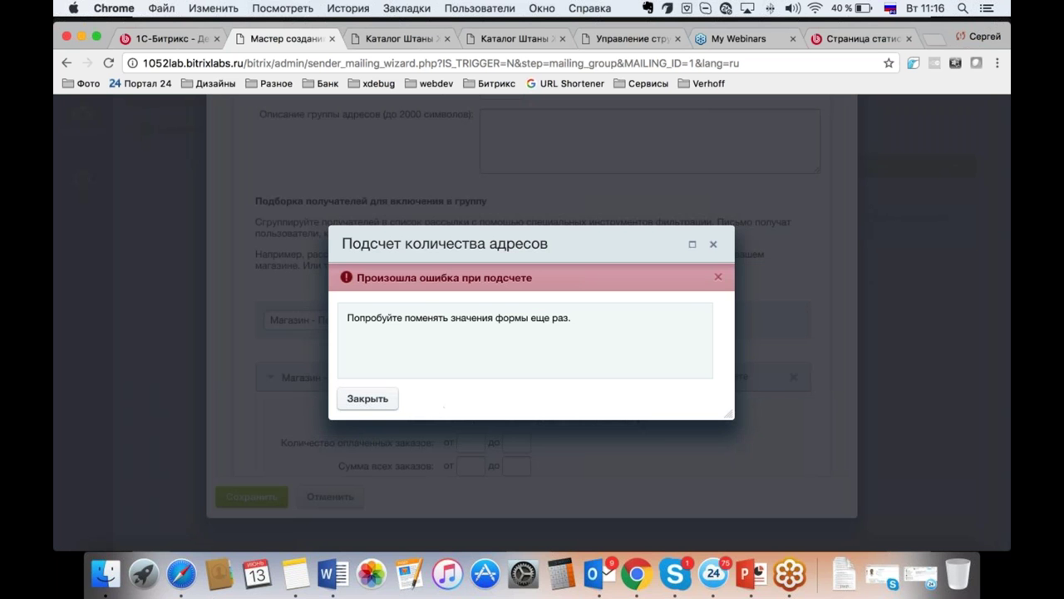
left_click(369, 399)
scroll(756, 326, "down", 2)
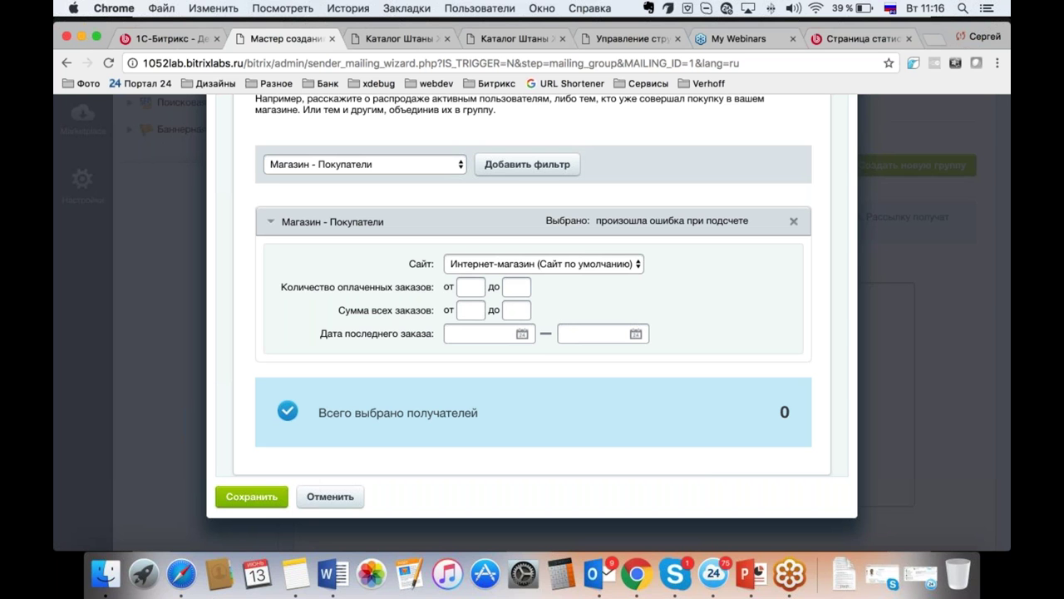
Save the Клиенты group and add it to the mailing's selected groups.
left_click(263, 497)
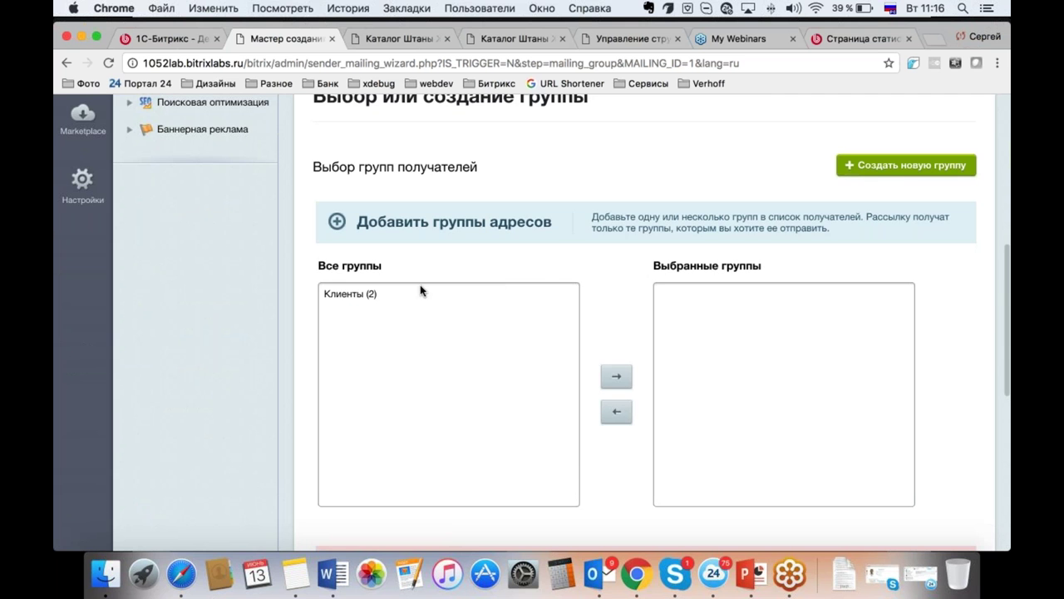
left_click(360, 298)
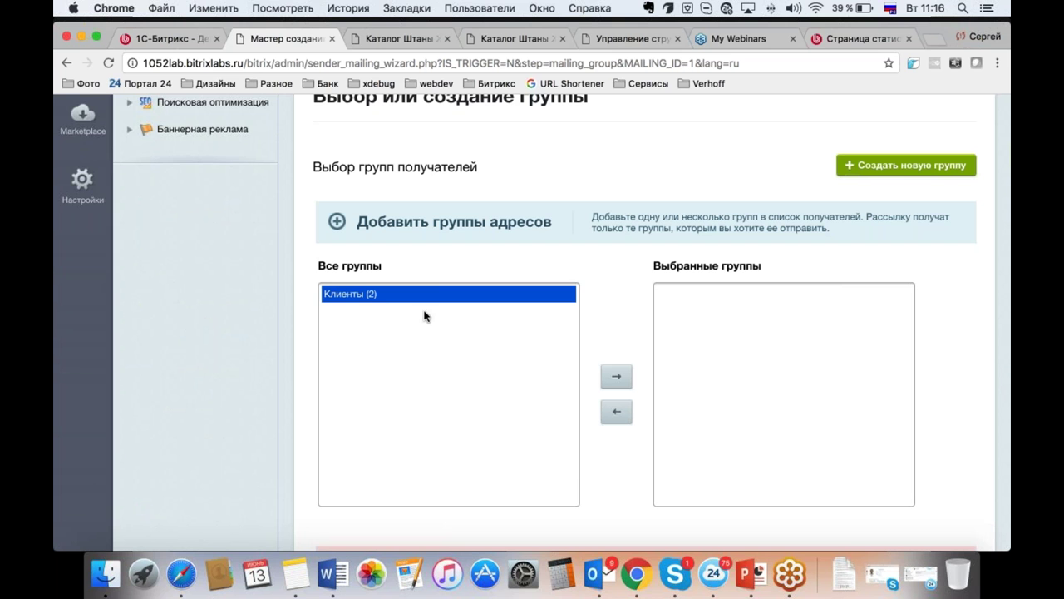
left_click(620, 381)
Confirm Клиенты (2) as the only recipient group and advance to the next wizard step.
scroll(587, 286, "down", 1)
scroll(586, 285, "down", 10)
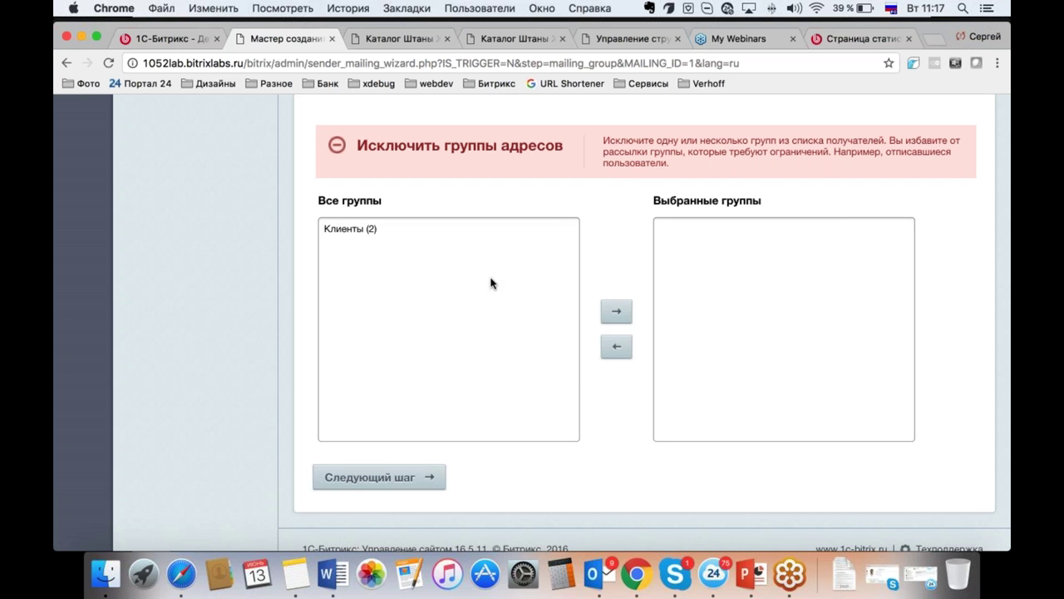
scroll(749, 292, "up", 4)
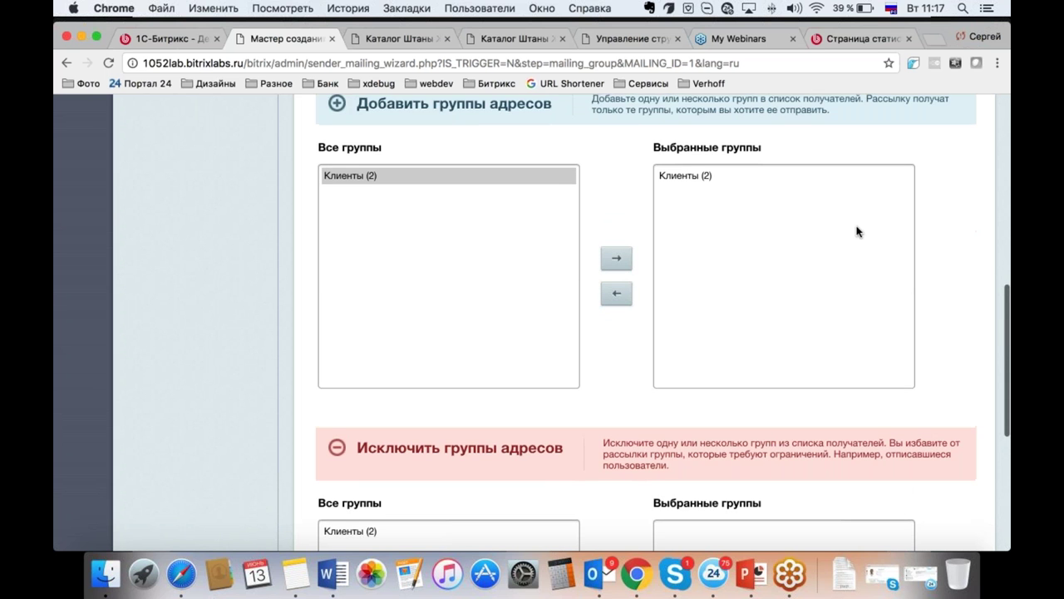
scroll(815, 277, "down", 2)
scroll(829, 375, "down", 5)
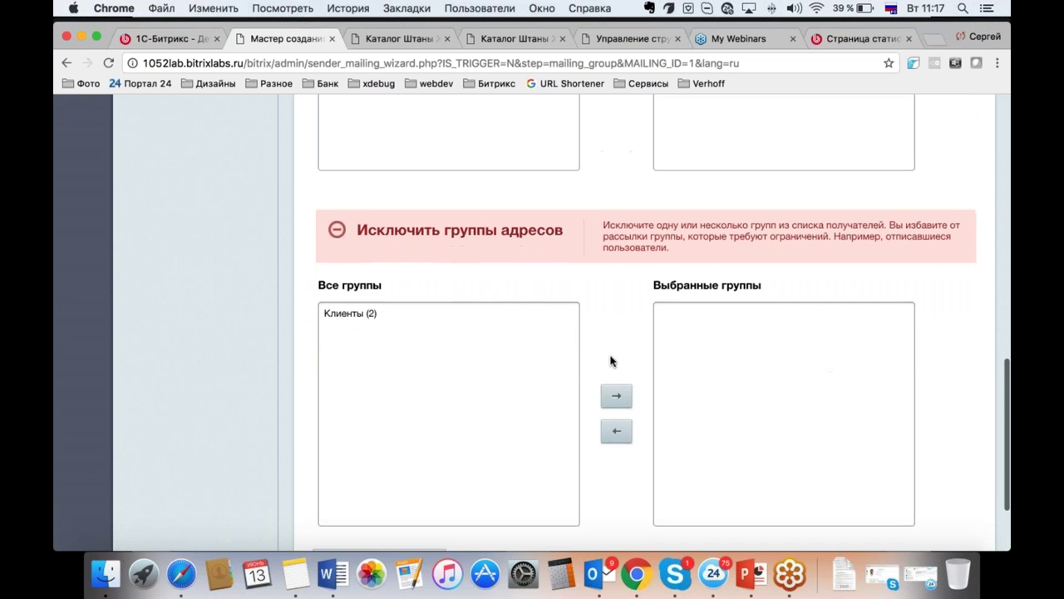
left_click(351, 453)
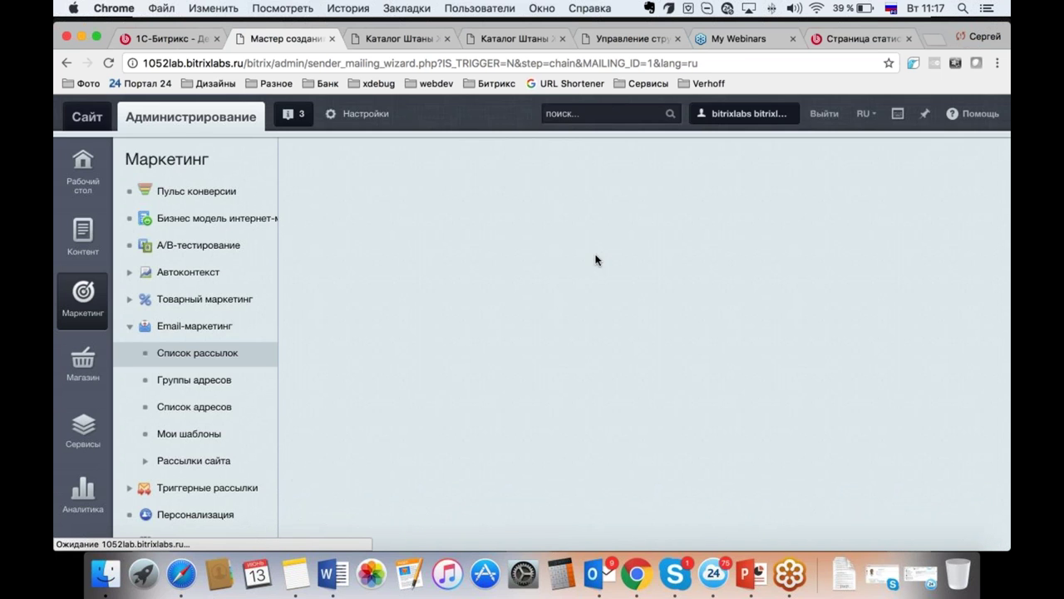
Load the 1 столбец-1 template and enter the subject «Быстрее все за штанами, ура!!!!».
scroll(545, 270, "down", 5)
scroll(540, 273, "down", 5)
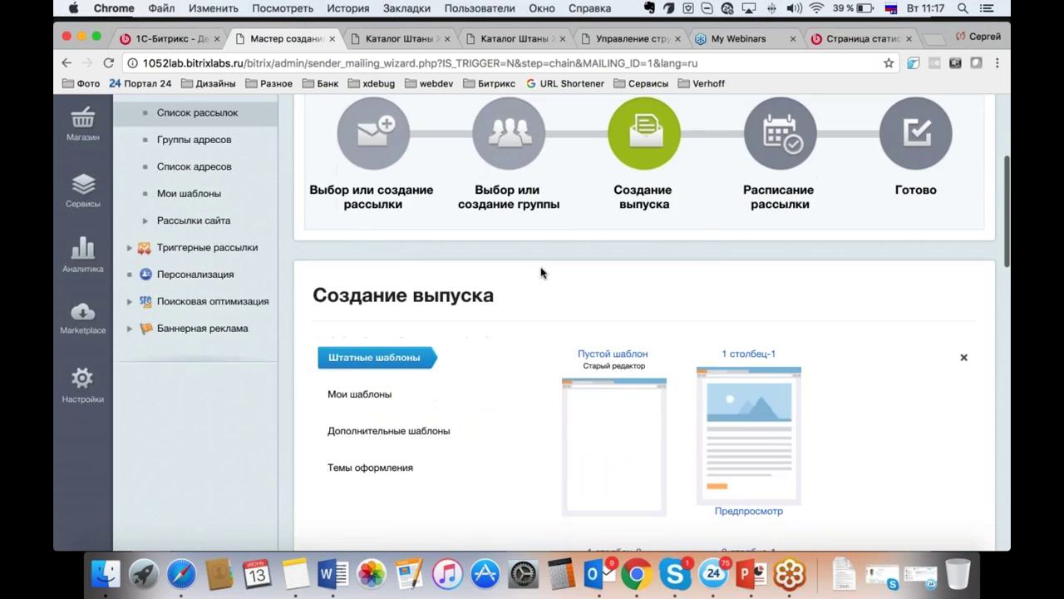
scroll(540, 272, "up", 3)
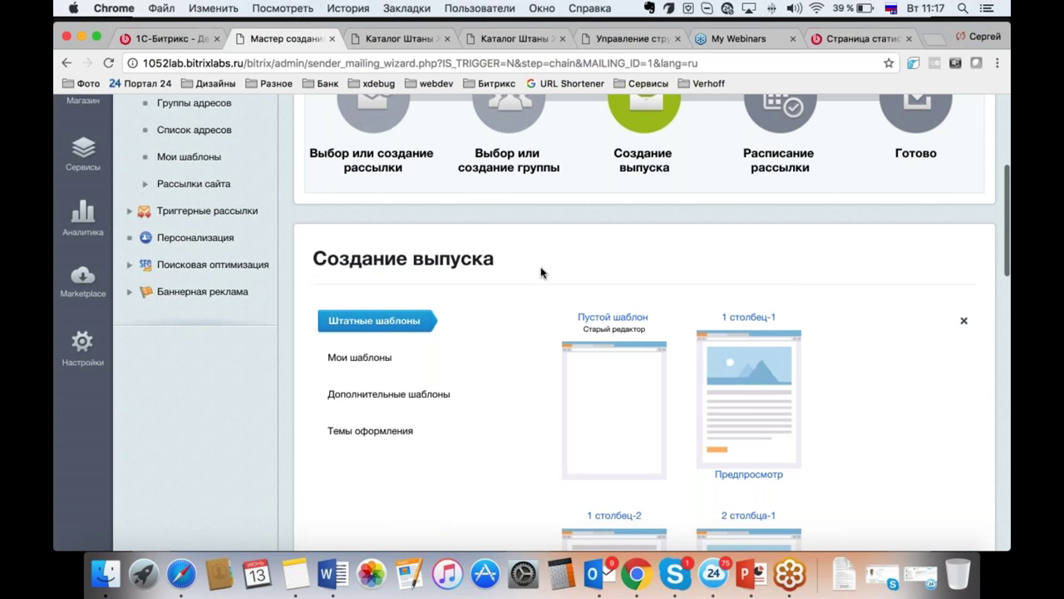
scroll(884, 355, "down", 1)
scroll(884, 355, "down", 10)
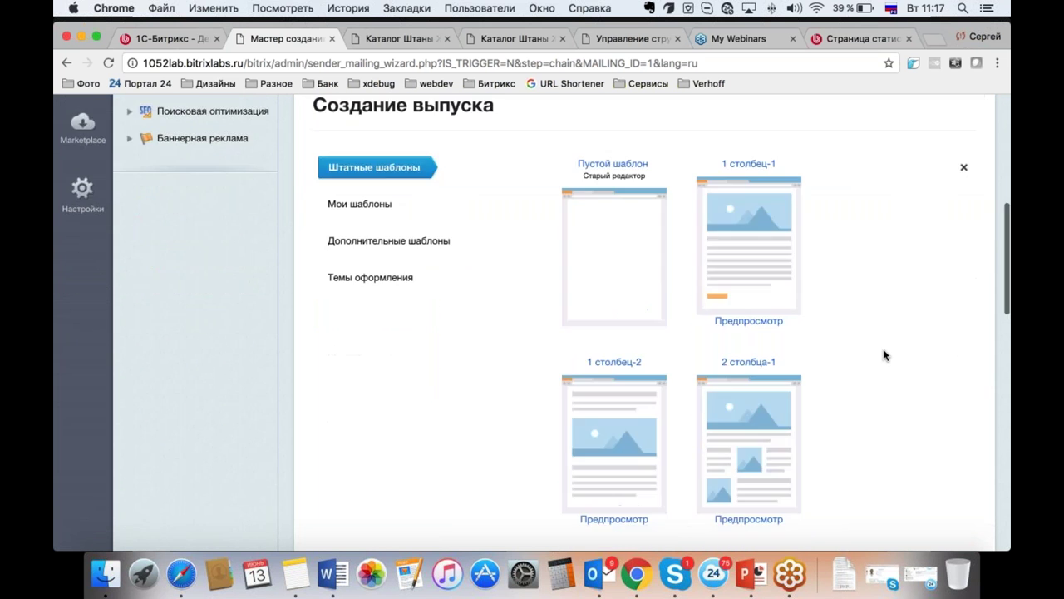
scroll(884, 355, "up", 9)
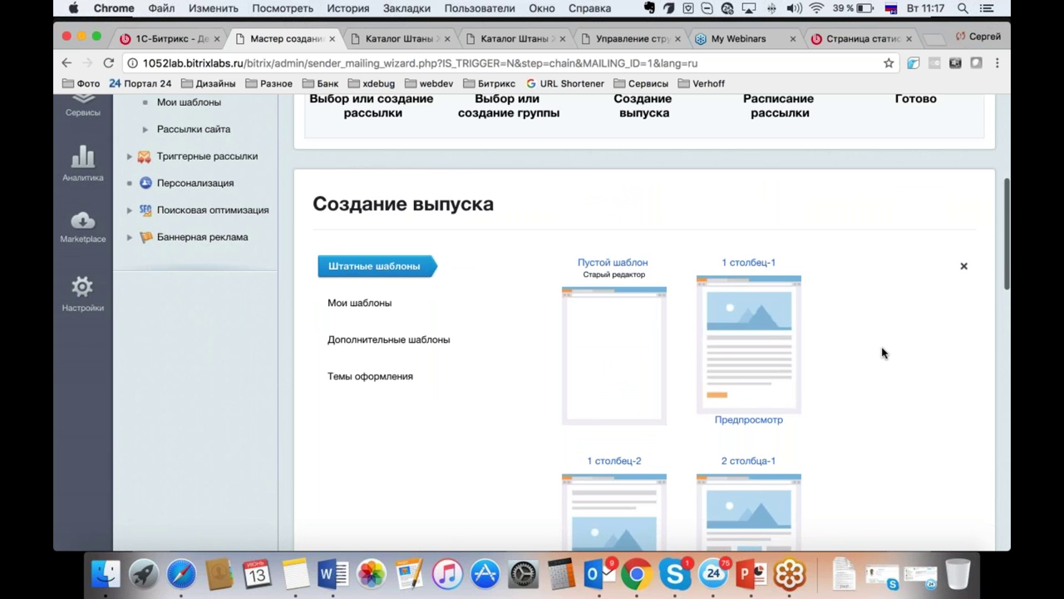
key("super+r")
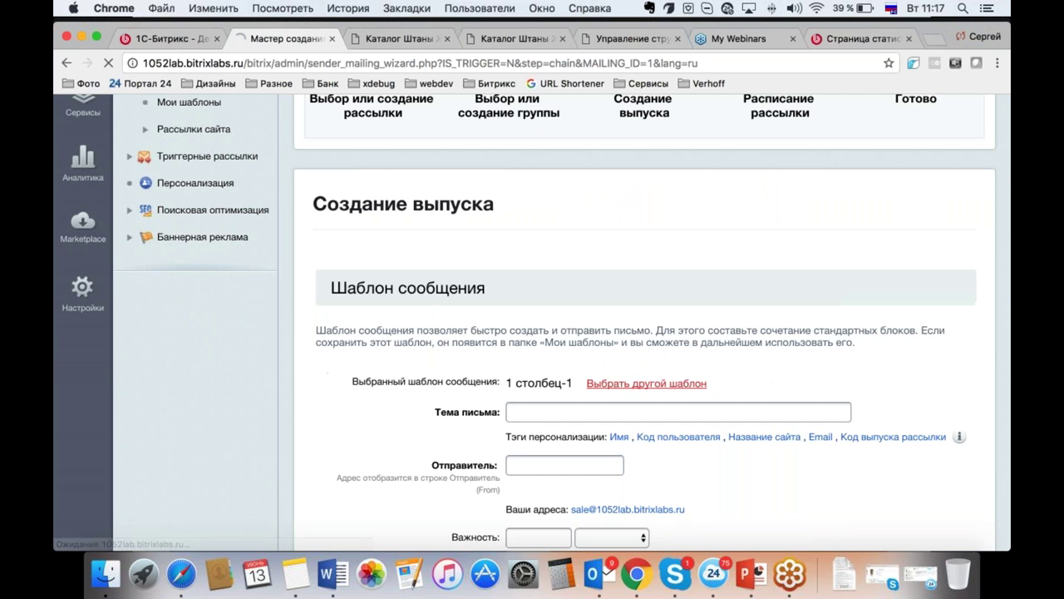
type("Быстрее все ")
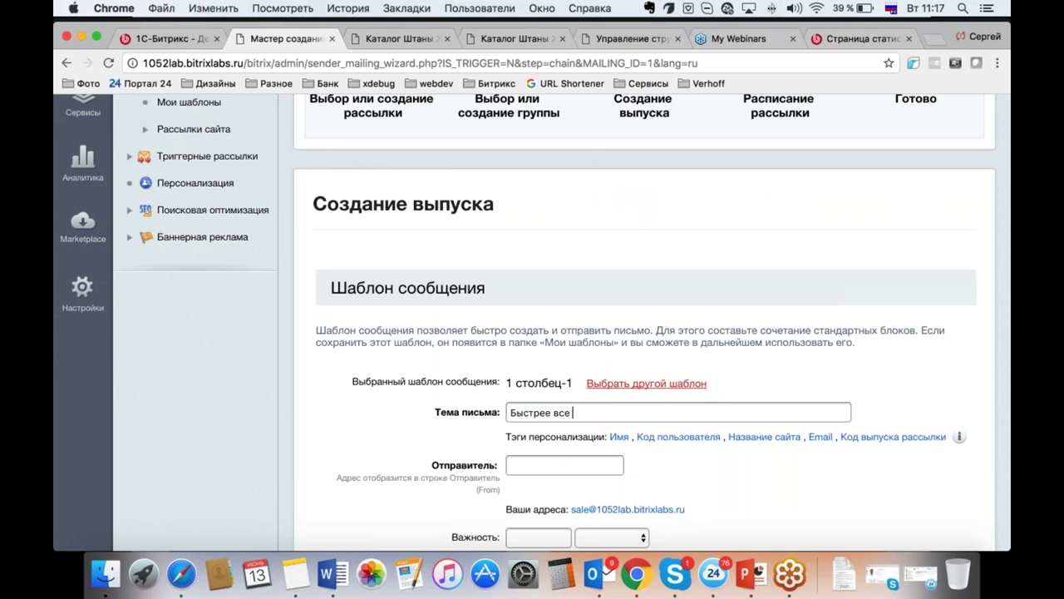
type("за штанами, ура!!!!")
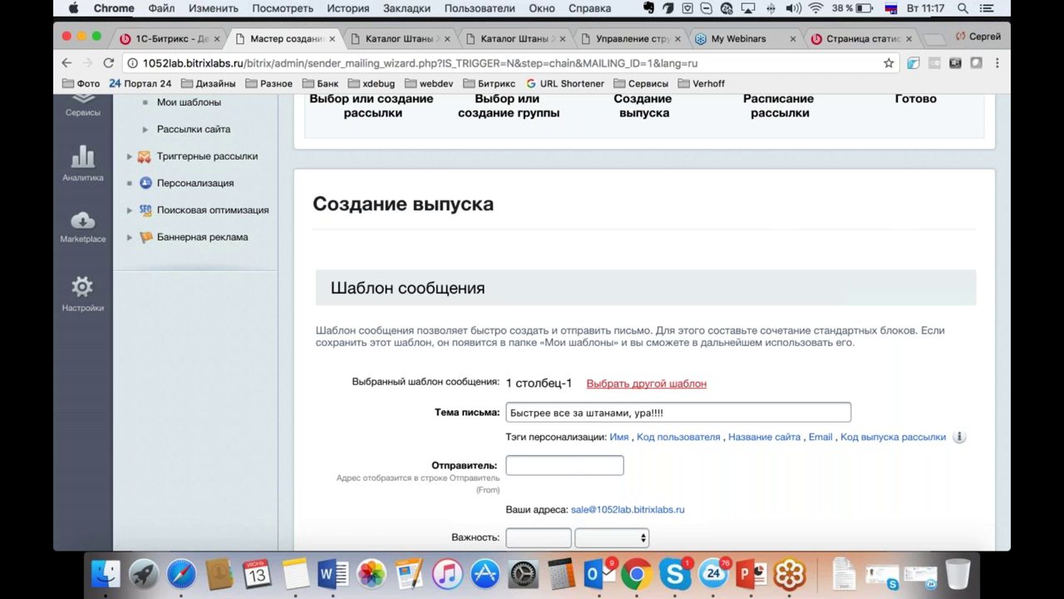
Enter the sender e-mail address in Отправитель, correcting a mistyped letter.
scroll(564, 332, "down", 5)
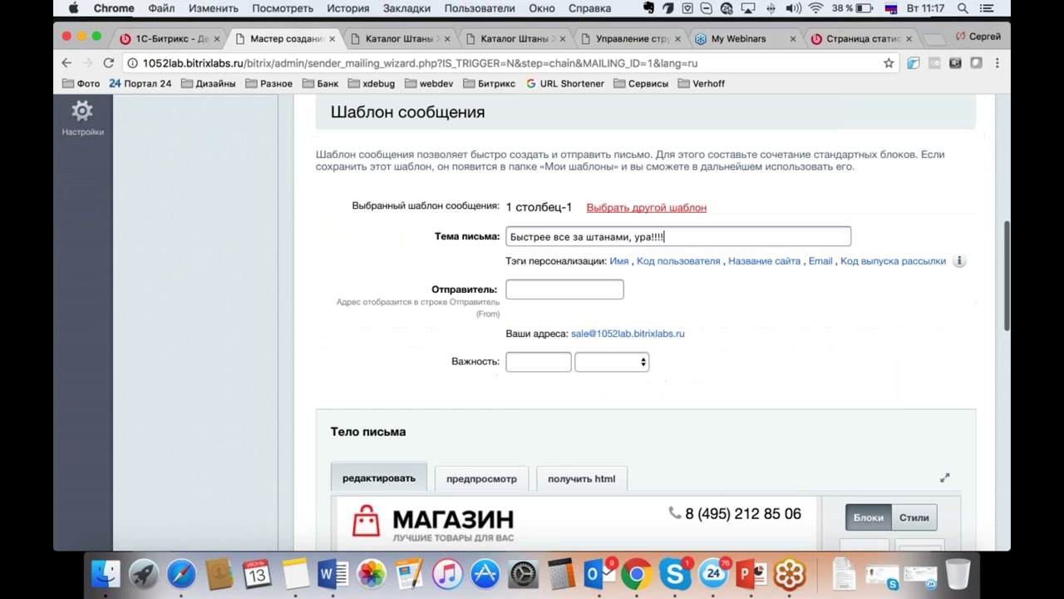
left_click(565, 271)
key("ctrl+space")
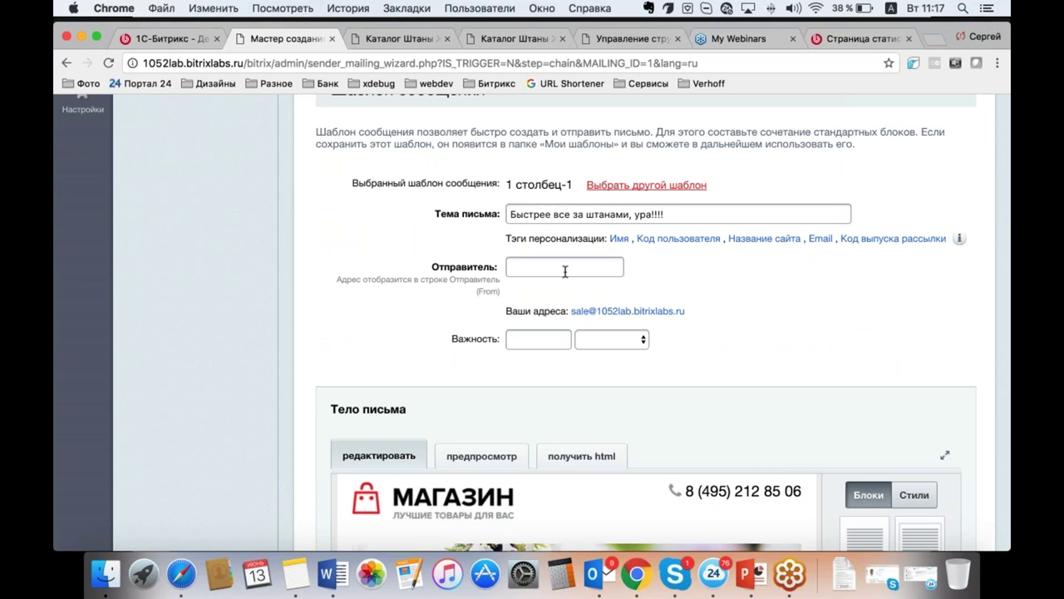
type("no@main.com")
key("BackSpace")
type("k")
key("BackSpace")
type("l")
scroll(825, 414, "down", 5)
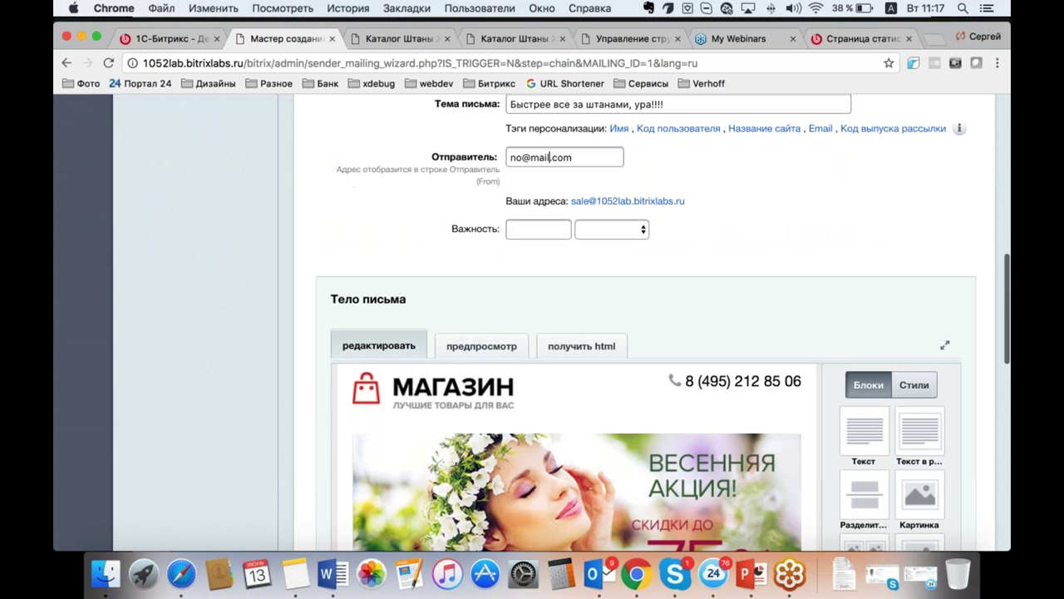
scroll(824, 409, "down", 4)
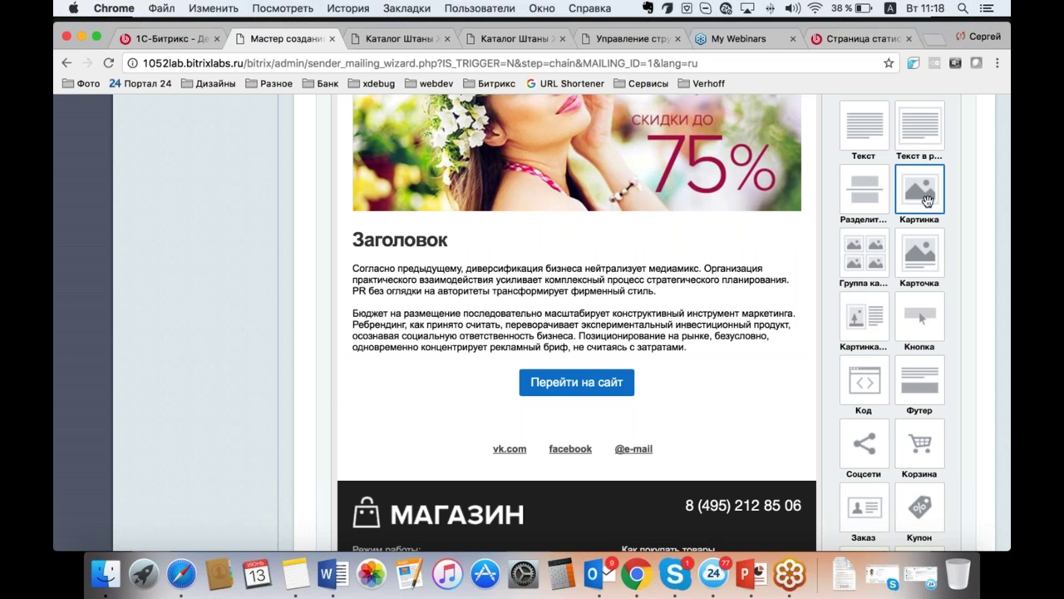
Insert a Группа картинок block below the body text, opening and closing its settings unchanged.
left_click_drag(865, 254, 597, 376)
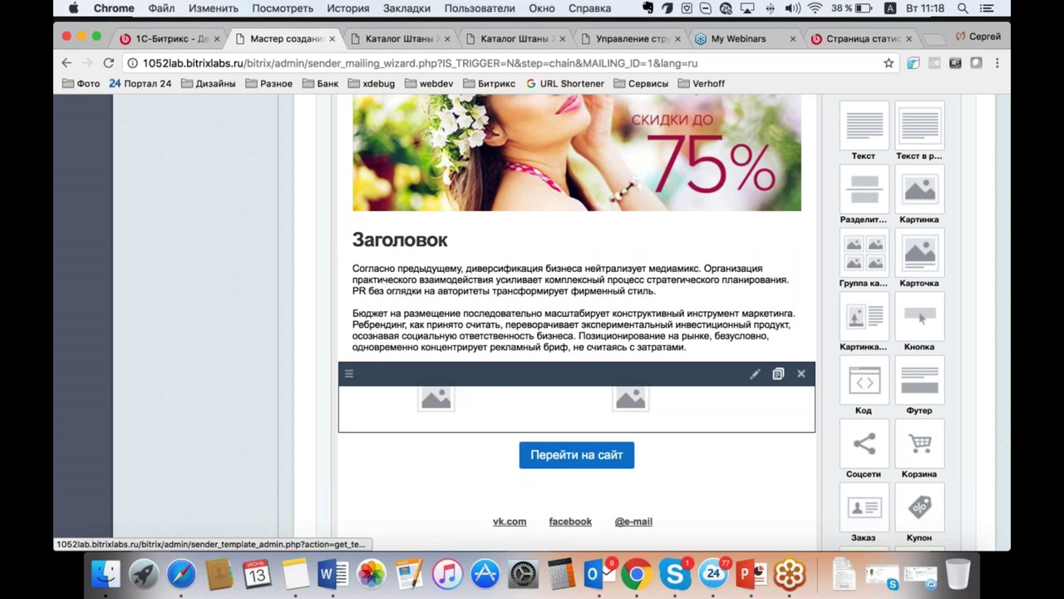
left_click(756, 374)
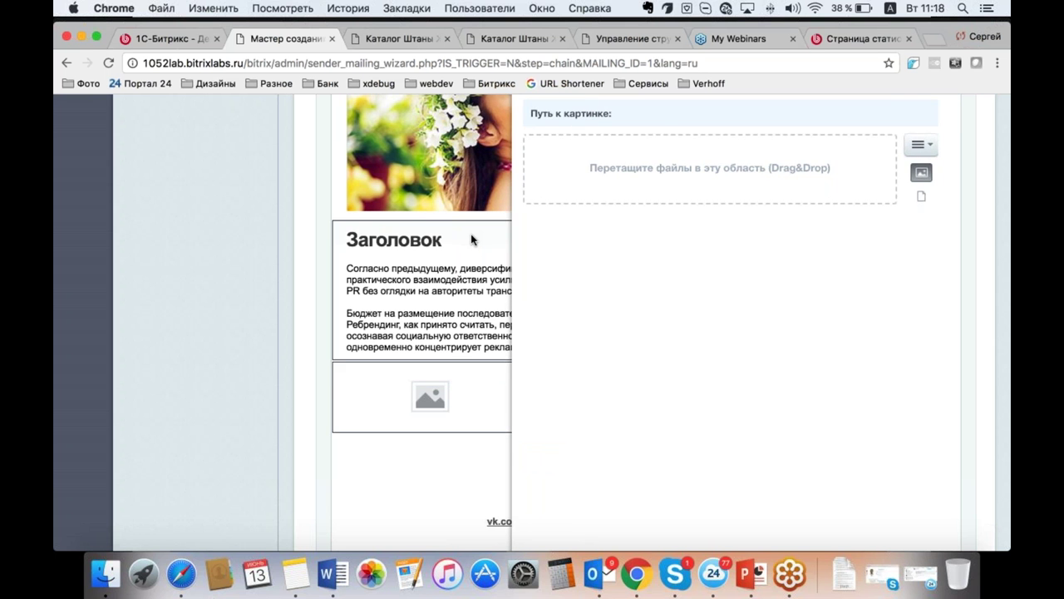
scroll(471, 240, "up", 5)
left_click(550, 156)
scroll(573, 266, "down", 5)
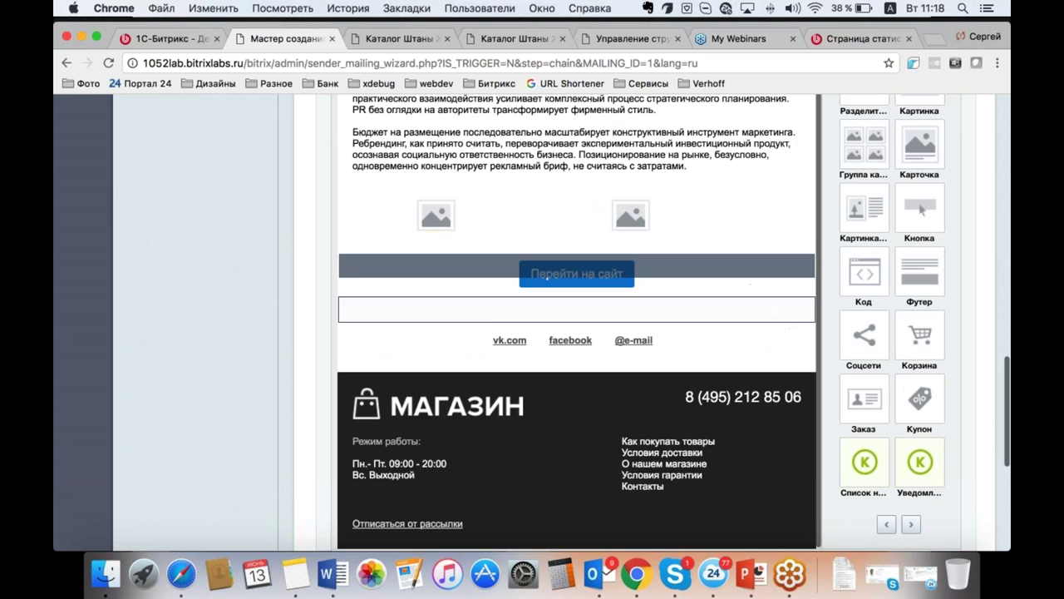
scroll(523, 340, "down", 3)
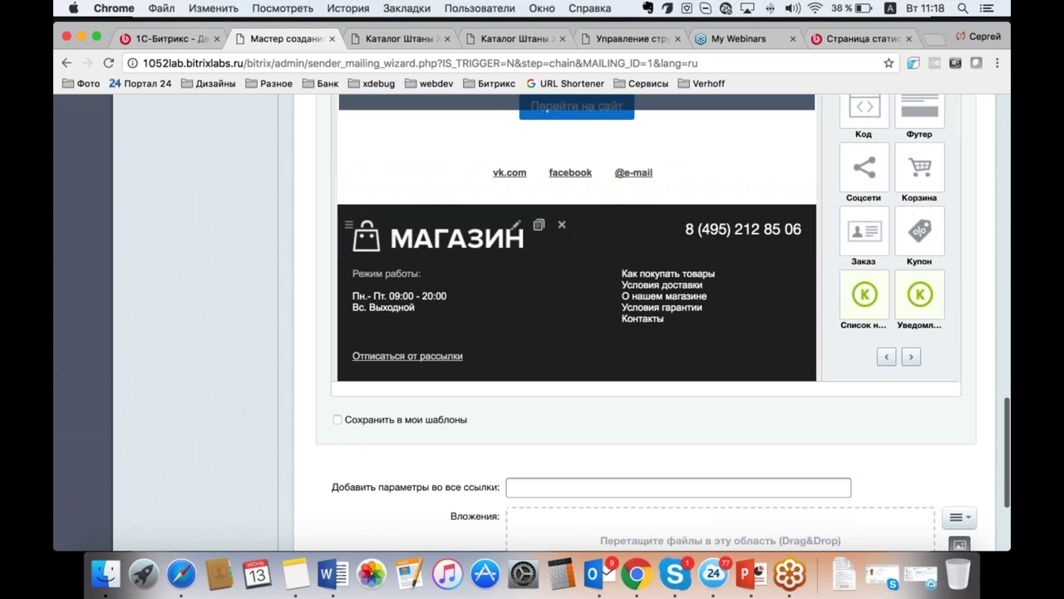
scroll(523, 343, "up", 10)
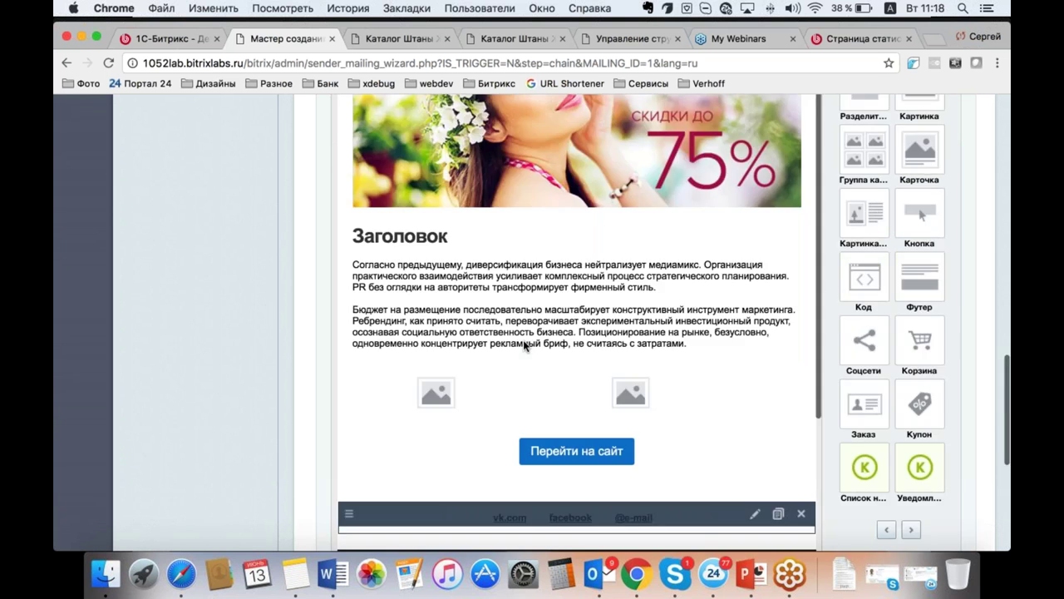
scroll(524, 344, "down", 8)
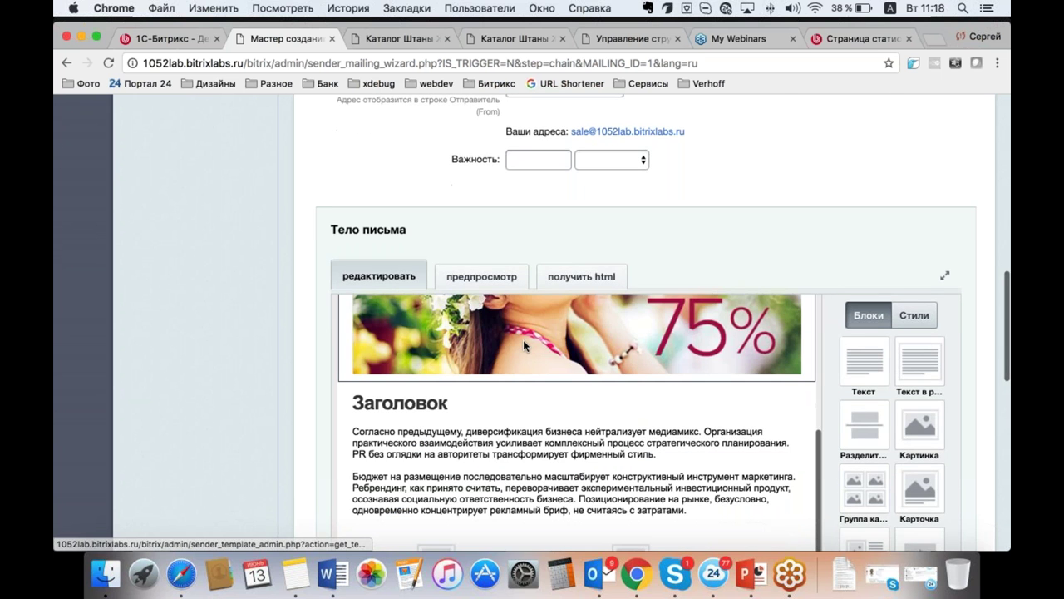
scroll(524, 344, "down", 2)
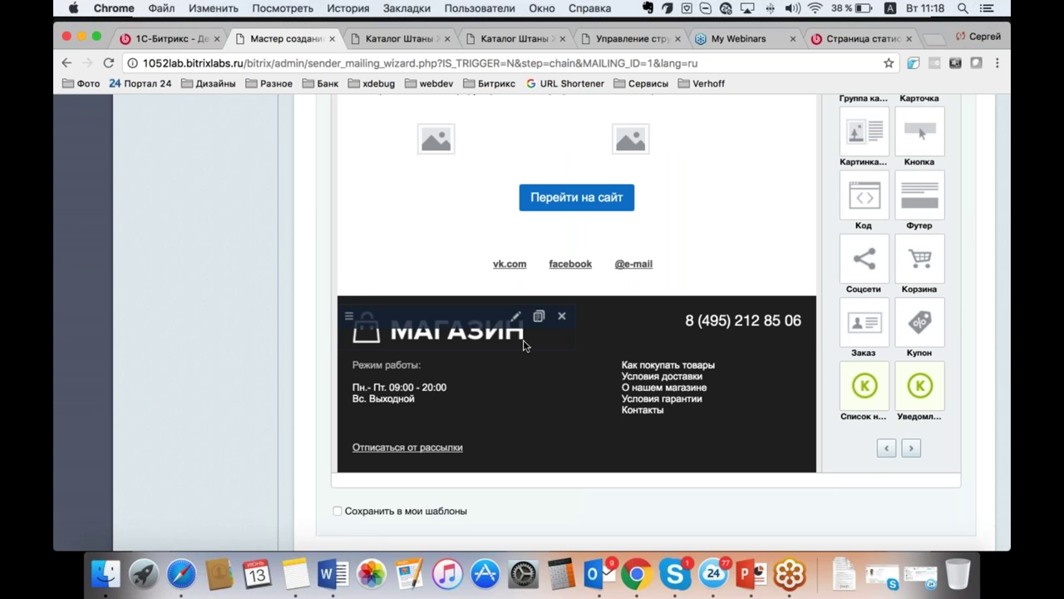
scroll(524, 344, "down", 7)
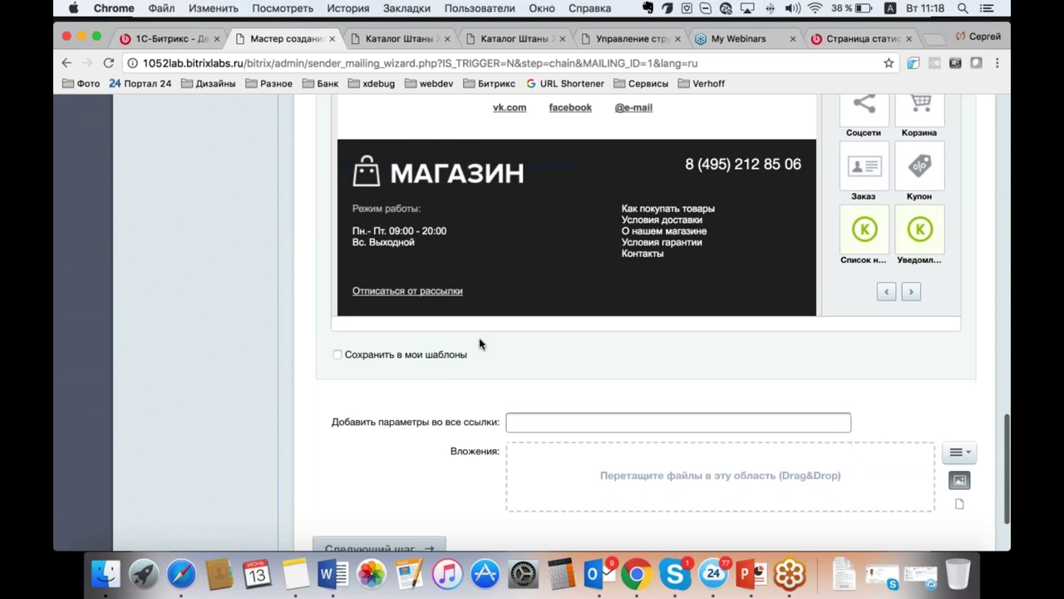
Save the schedule with Отправить вручную and close both Каталог Штаны browser tabs.
left_click(399, 457)
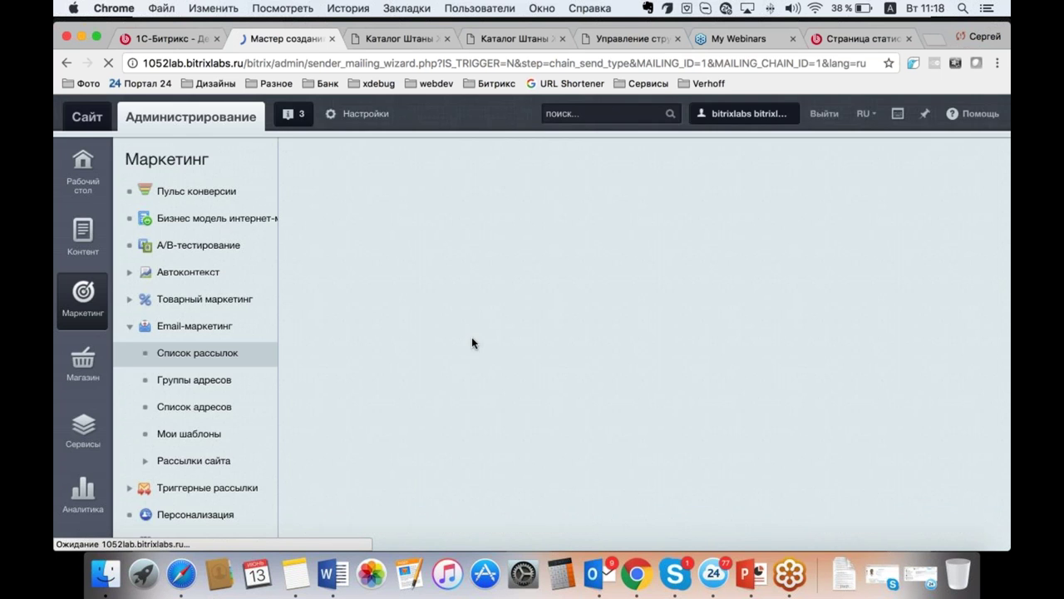
scroll(471, 336, "down", 4)
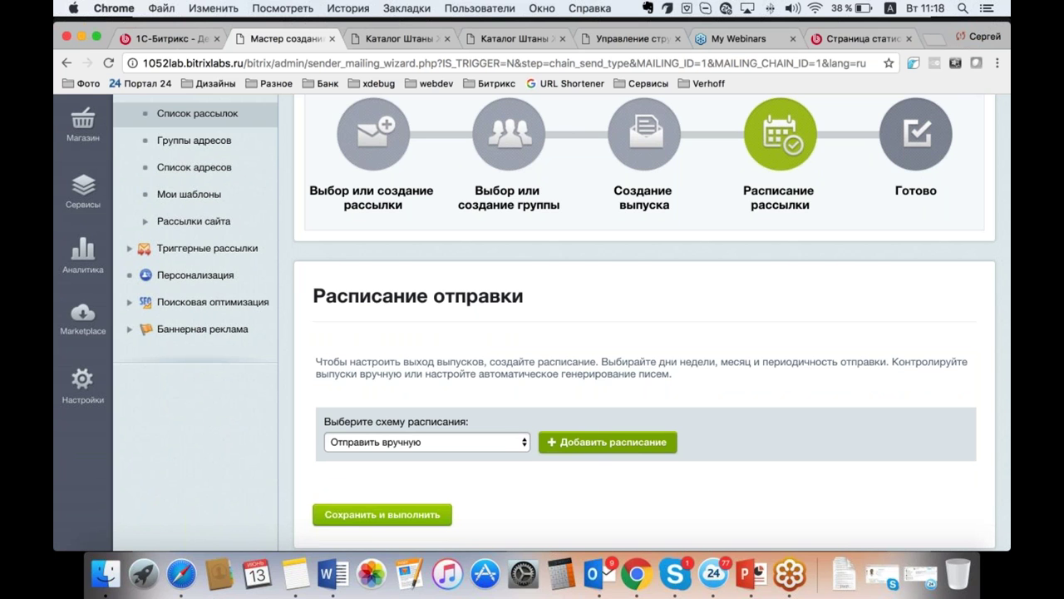
left_click(382, 514)
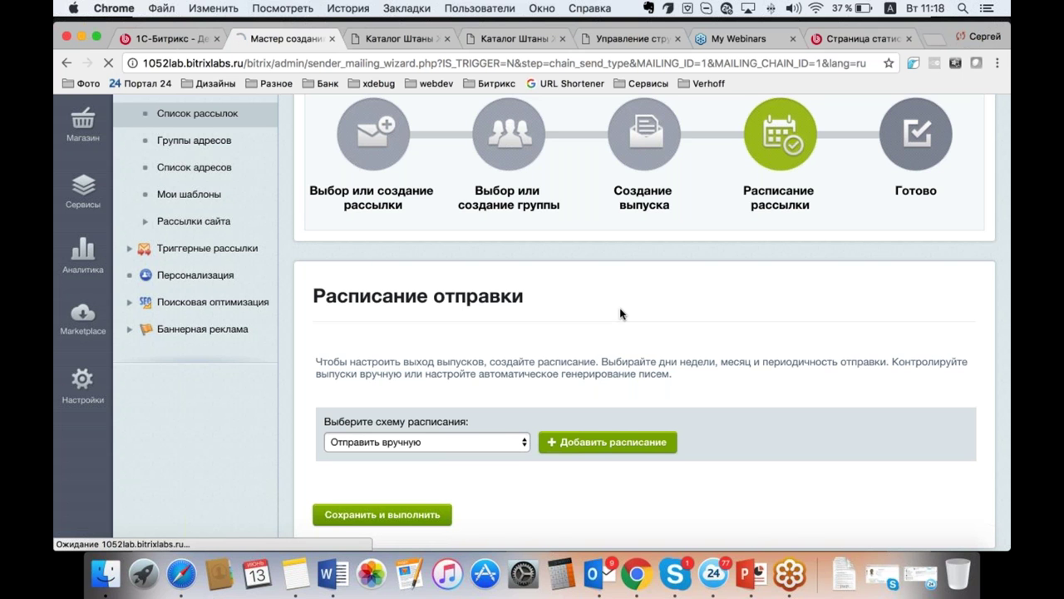
left_click(568, 39)
left_click(505, 39)
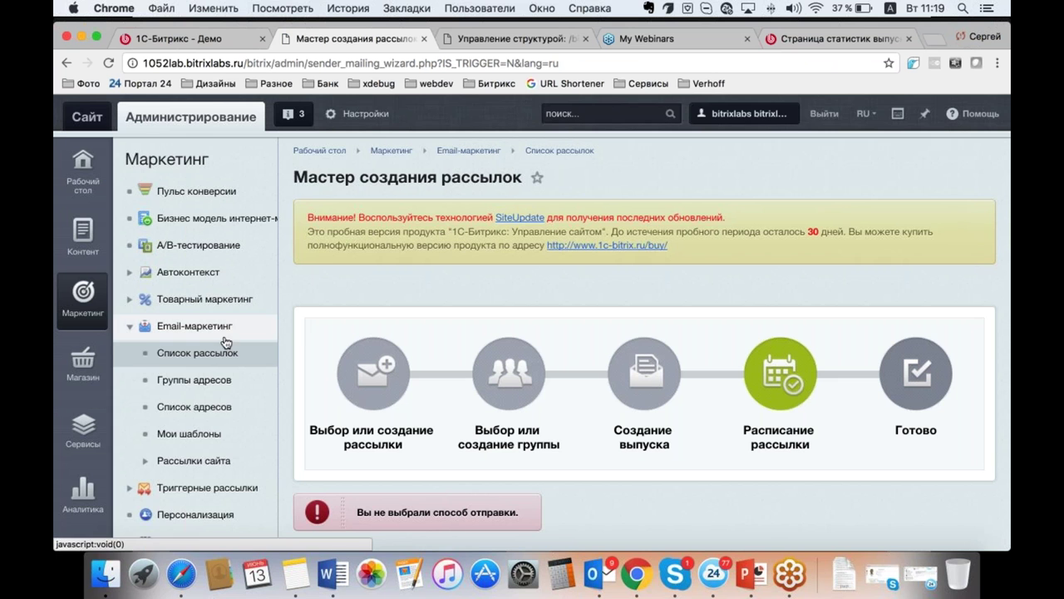
Go through Рассылки сайта > Старые клиенты in the sidebar to Список адресов.
scroll(233, 345, "down", 1)
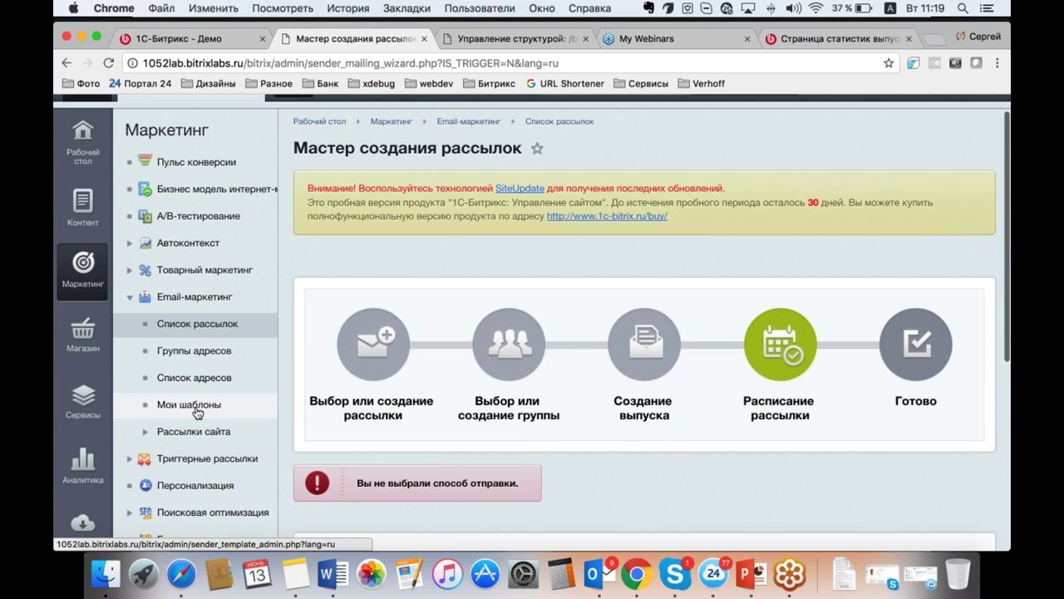
left_click(169, 436)
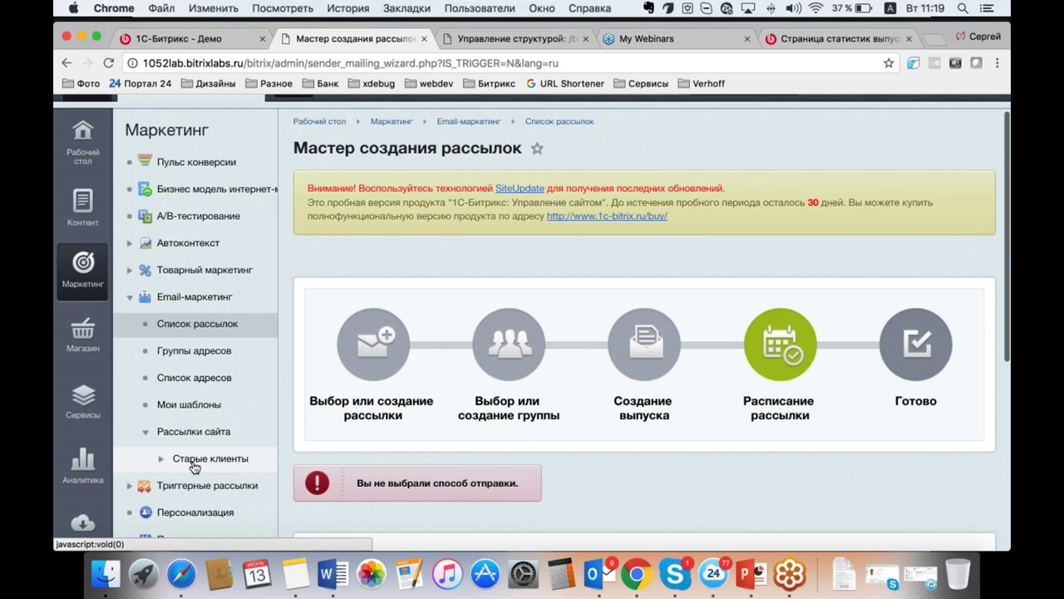
left_click(194, 464)
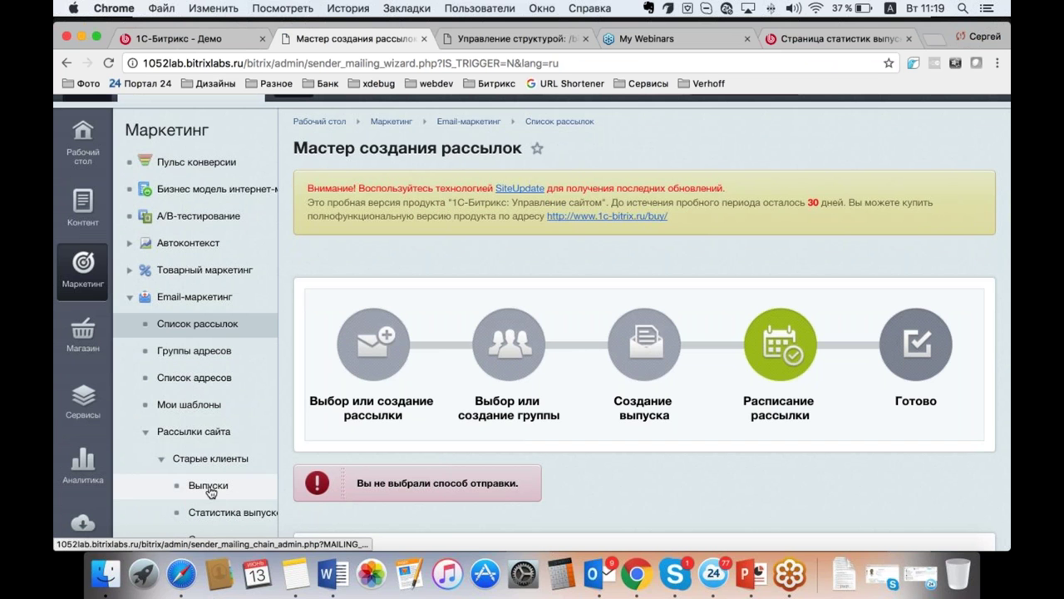
left_click(209, 487)
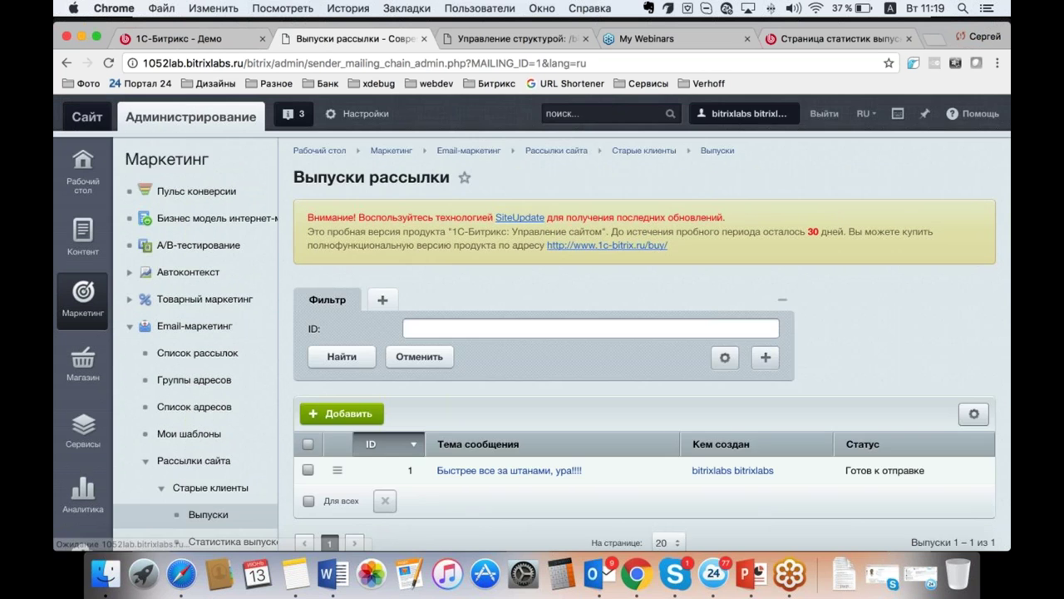
scroll(471, 337, "down", 3)
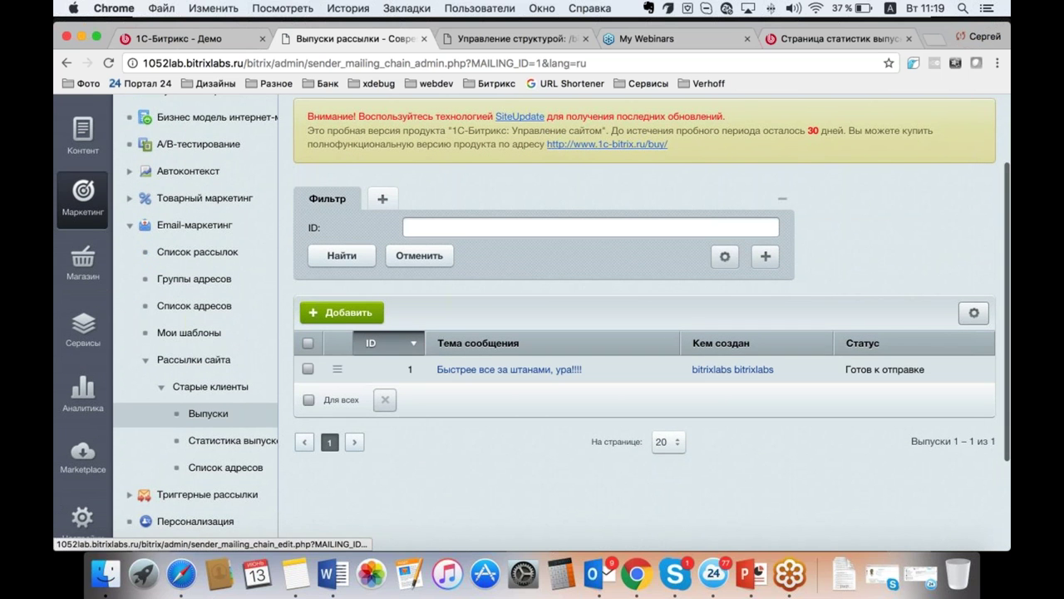
left_click(233, 474)
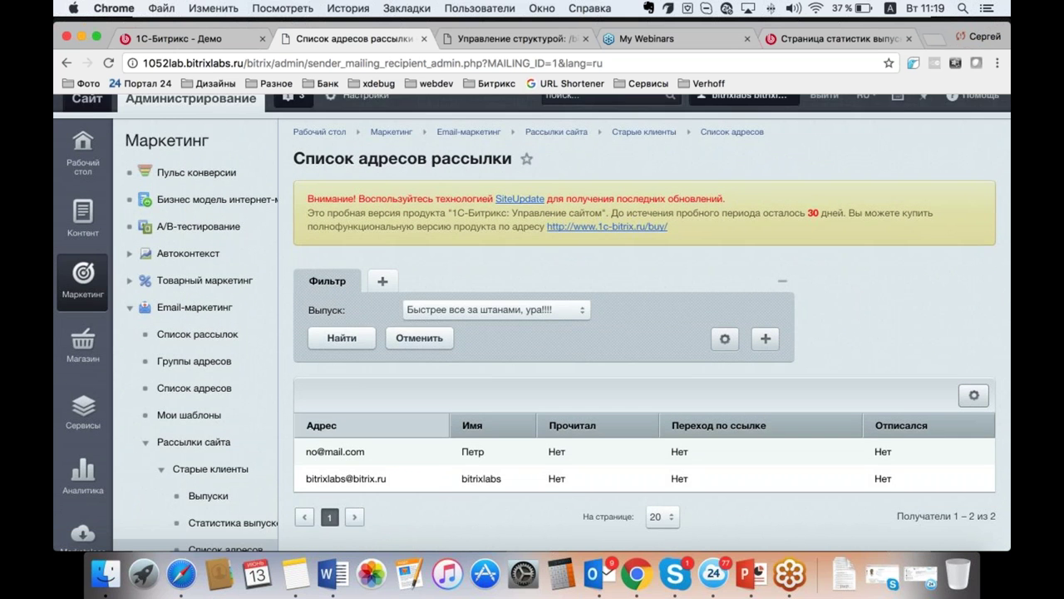
Review the two recipients in Список адресов, then return to the Старые клиенты Выпуски list.
scroll(394, 340, "down", 3)
left_click_drag(394, 340, 308, 340)
left_click(308, 340)
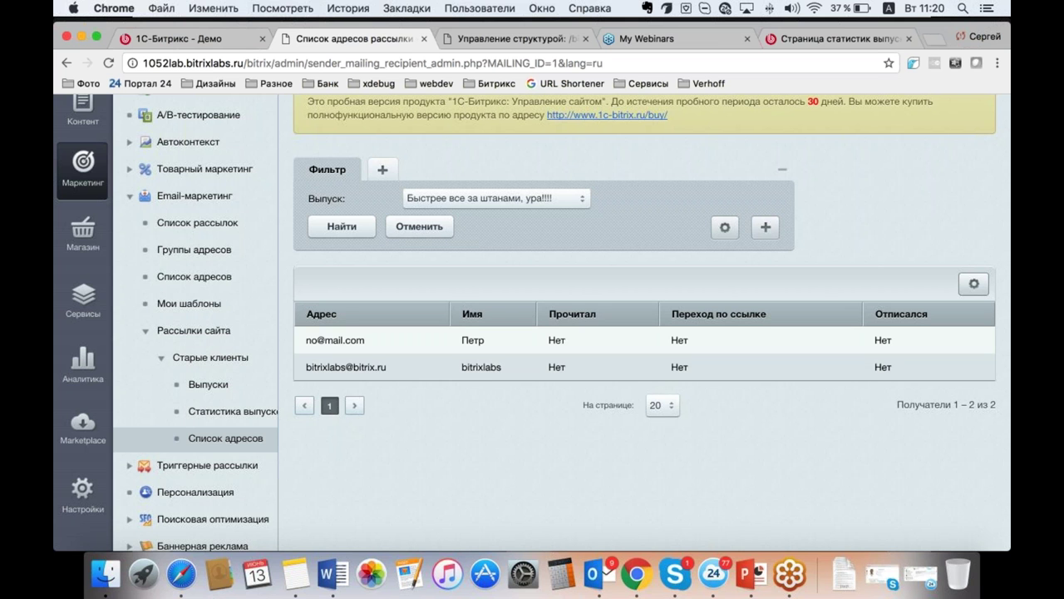
left_click(224, 386)
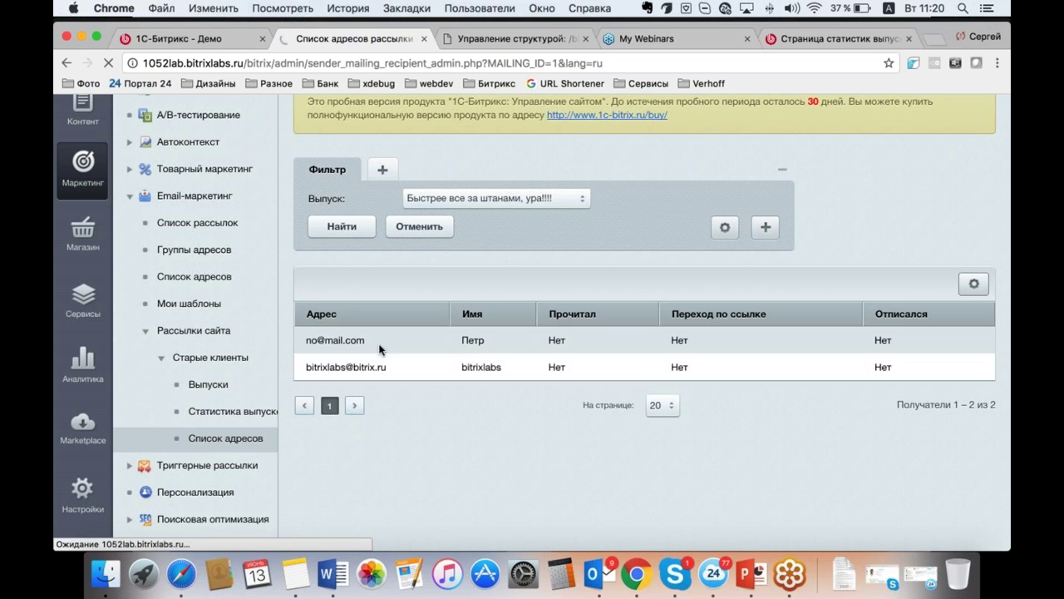
left_click(208, 391)
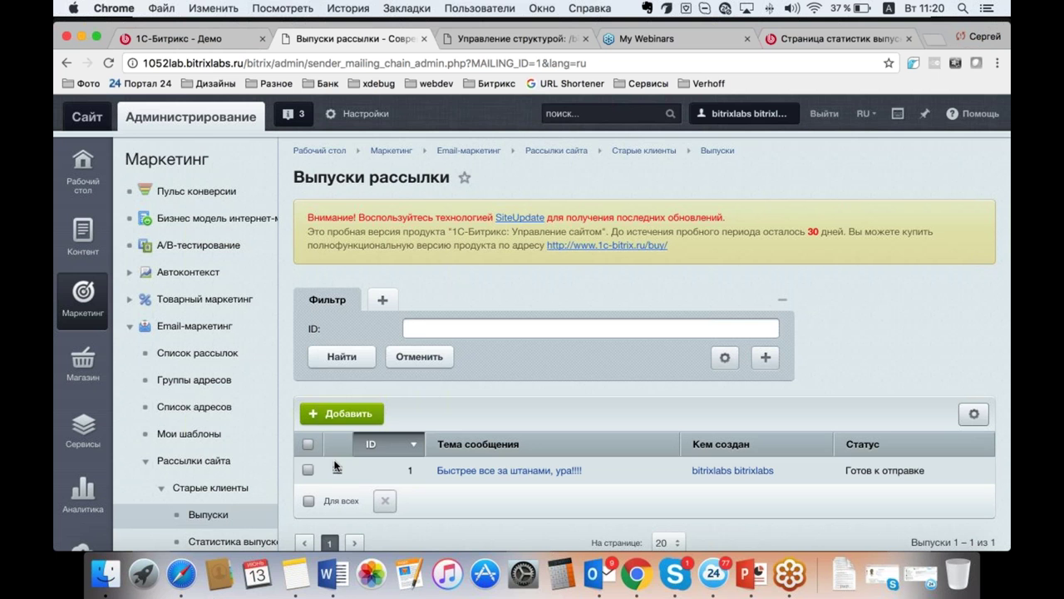
Check the issue's actions menu, then expand Триггерные рассылки and choose Список рассылок.
left_click(337, 470)
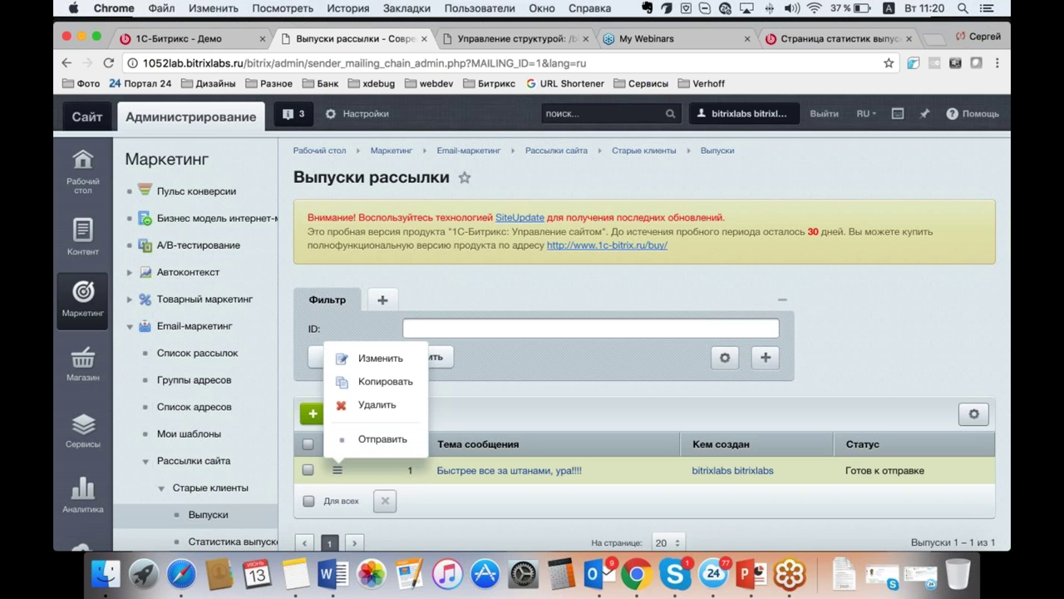
left_click(845, 335)
scroll(845, 338, "down", 3)
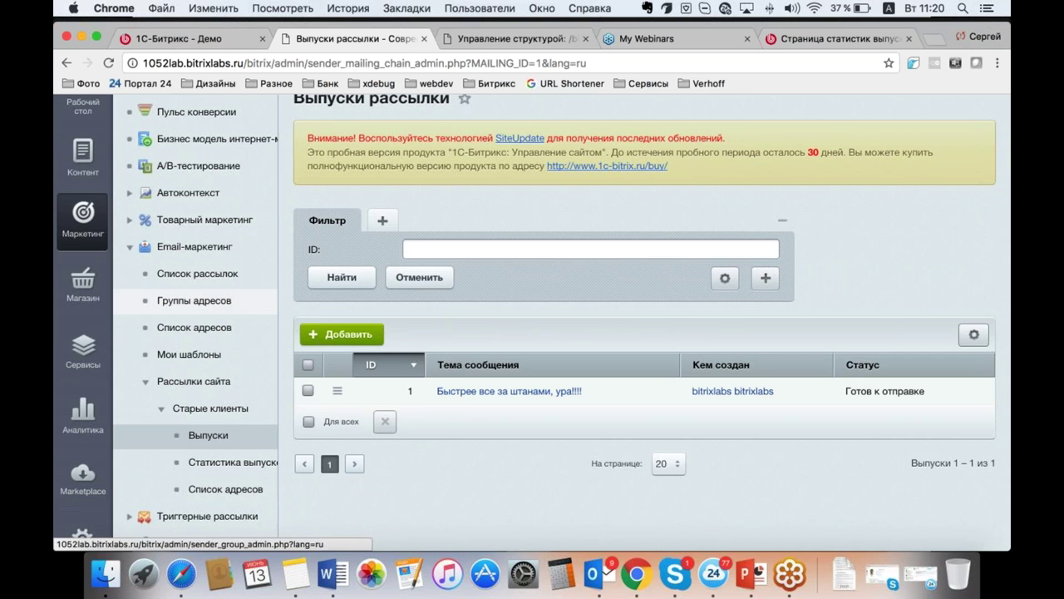
scroll(231, 316, "down", 1)
scroll(216, 349, "down", 4)
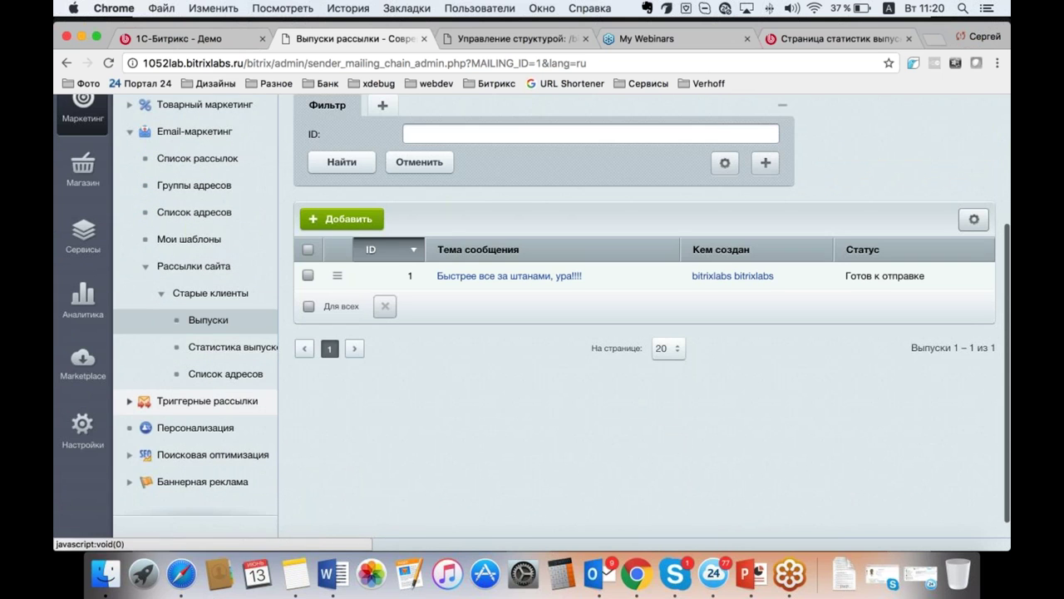
left_click(199, 403)
left_click(196, 431)
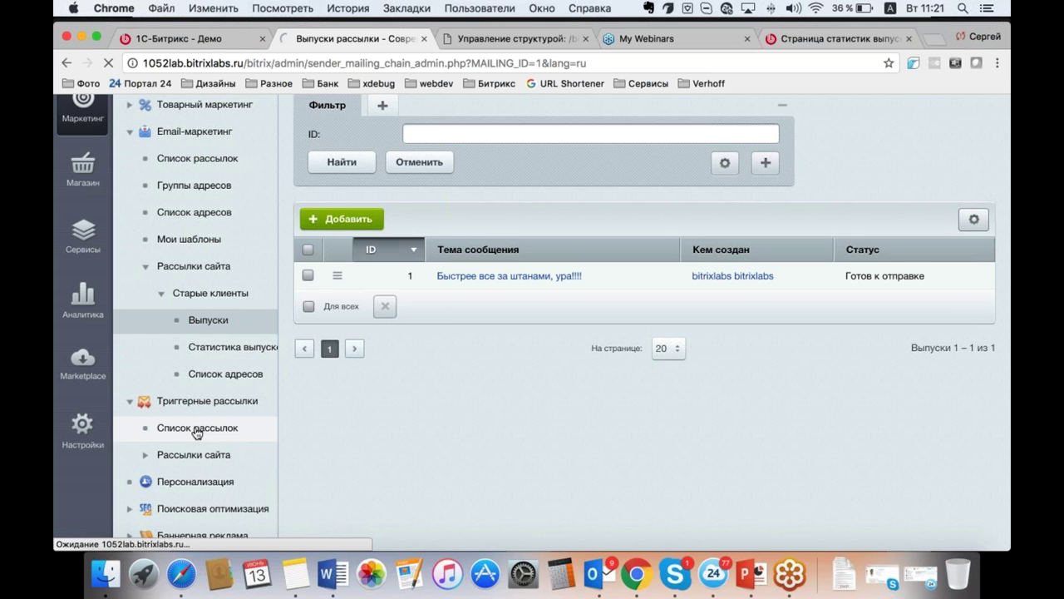
Reopen the empty trigger Список рассылок and start Добавить через мастер.
left_click(208, 436)
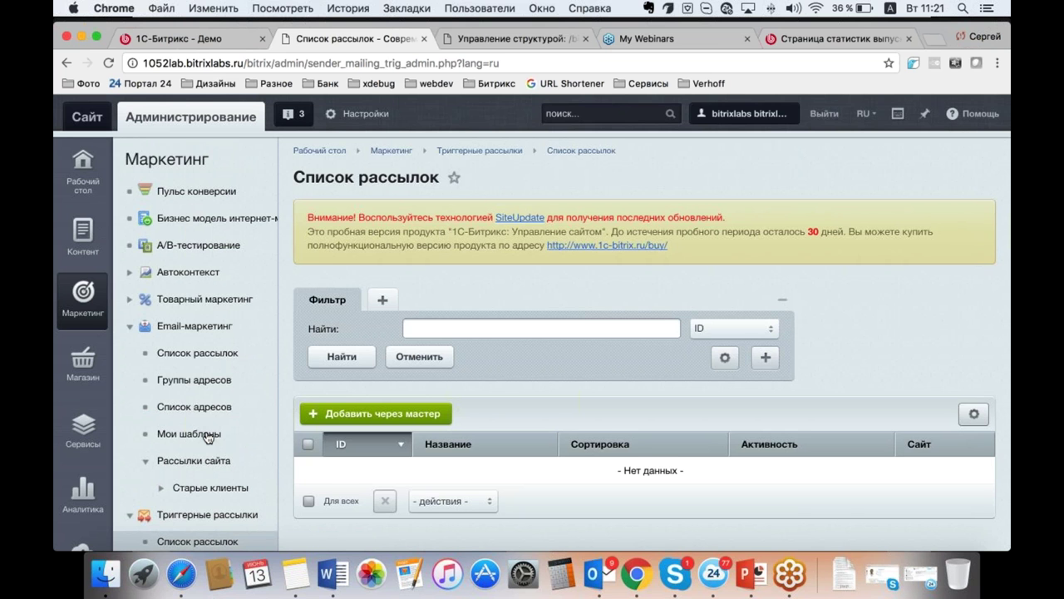
scroll(648, 366, "down", 1)
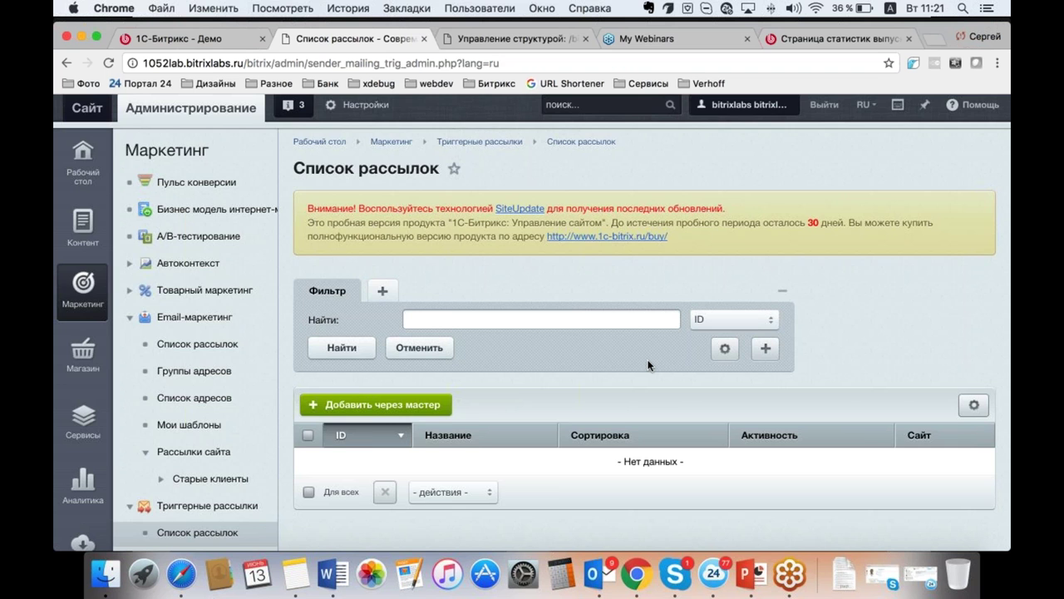
scroll(649, 364, "down", 5)
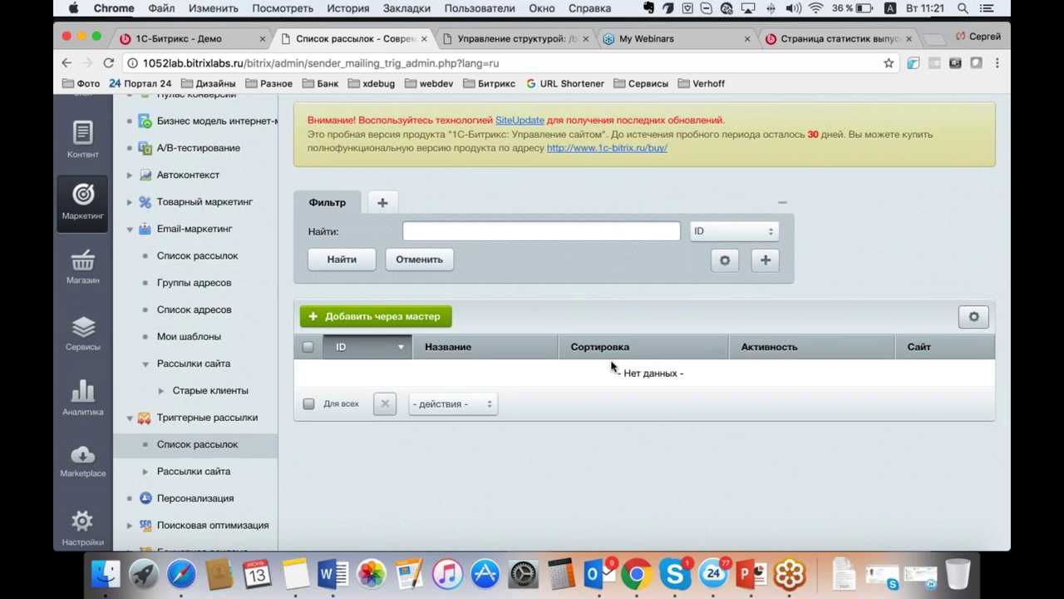
left_click(374, 316)
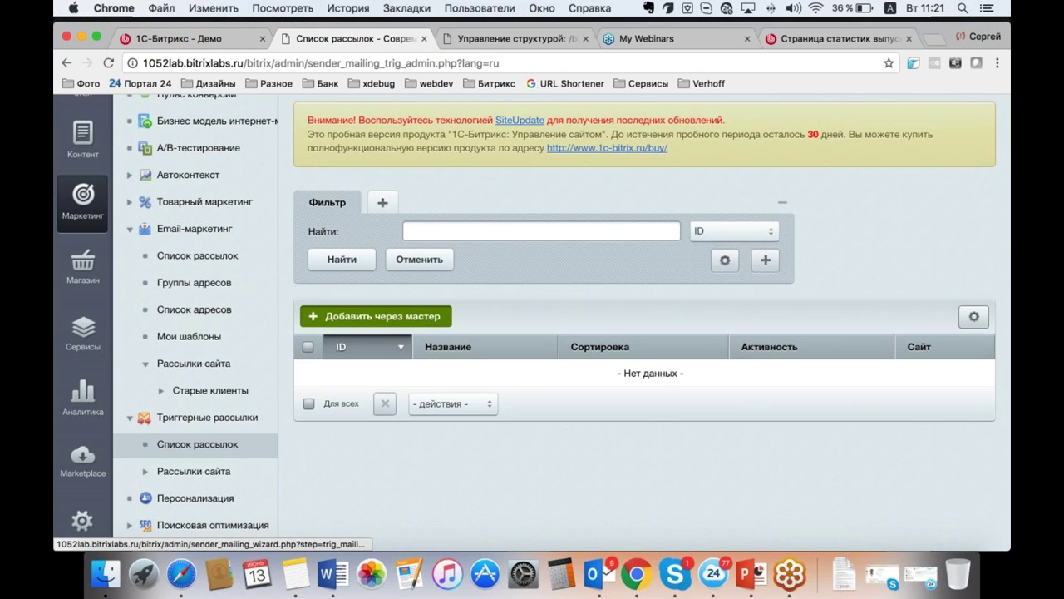
Scroll the wizard down to Готовые шаблоны триггерных рассылок, showing Забытая корзина.
scroll(645, 332, "down", 3)
scroll(480, 414, "down", 15)
scroll(480, 414, "down", 5)
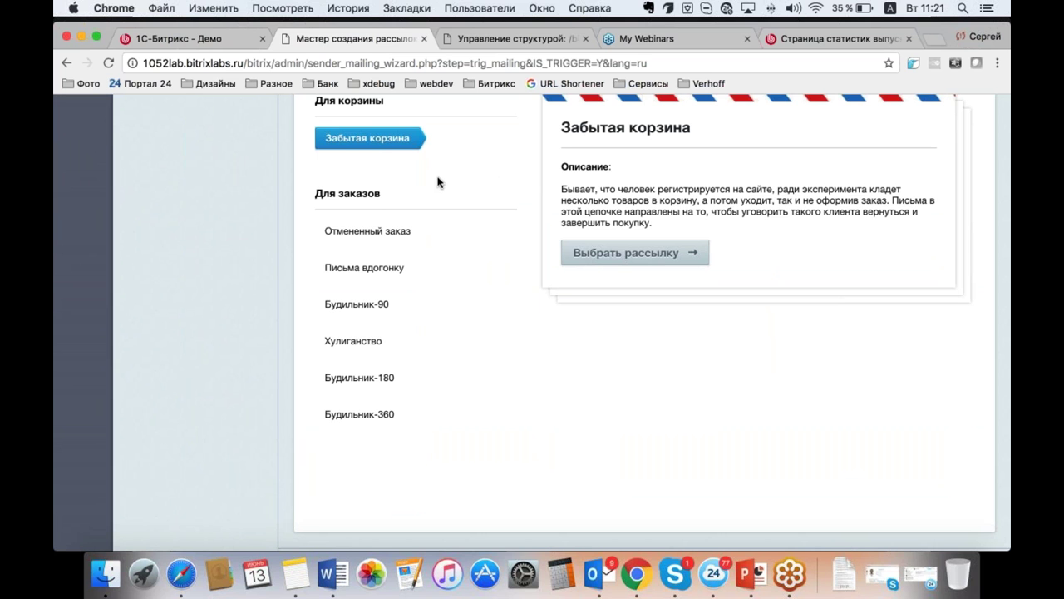
scroll(478, 244, "down", 1)
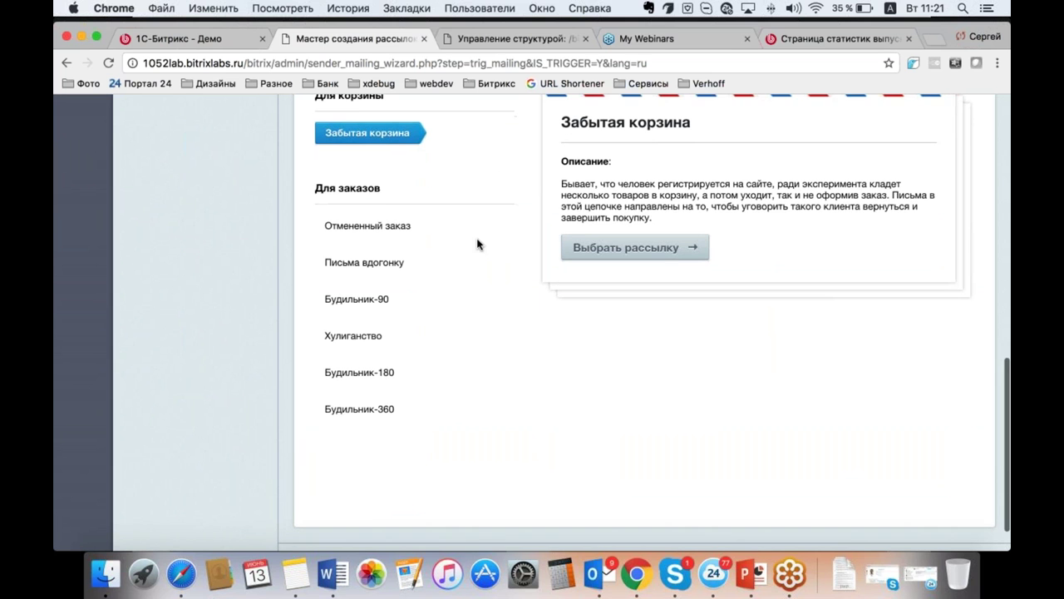
scroll(478, 244, "up", 3)
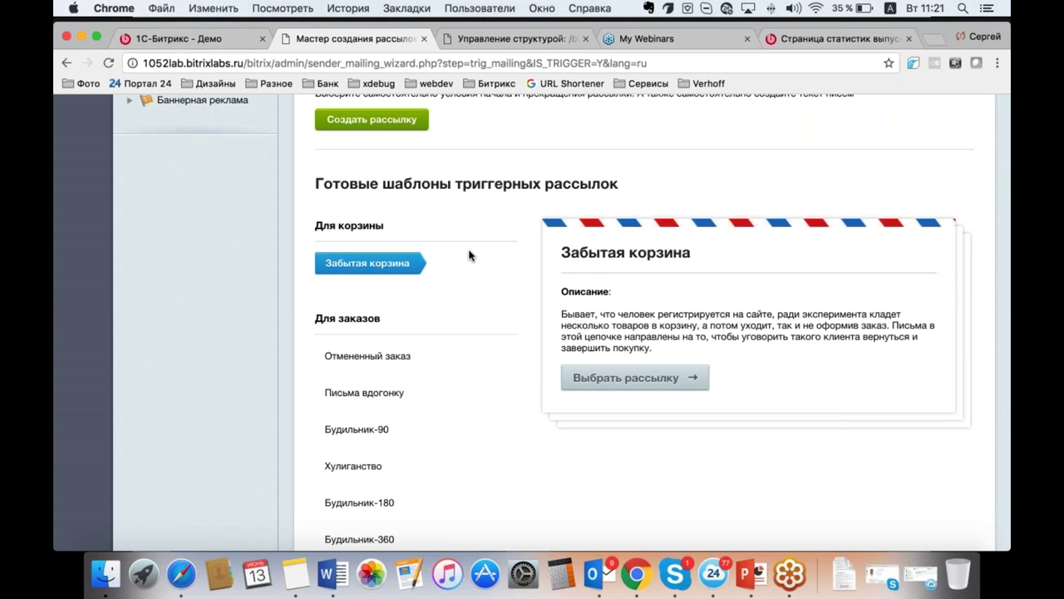
Start a manually built trigger mailing and name it 'Протухшие корзины'.
scroll(471, 255, "up", 4)
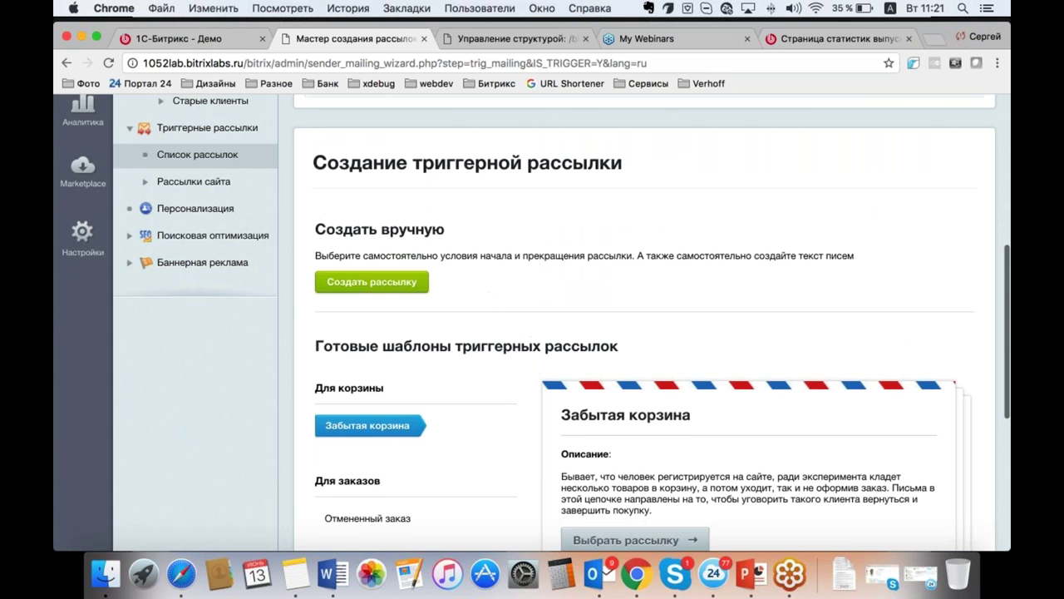
left_click(397, 285)
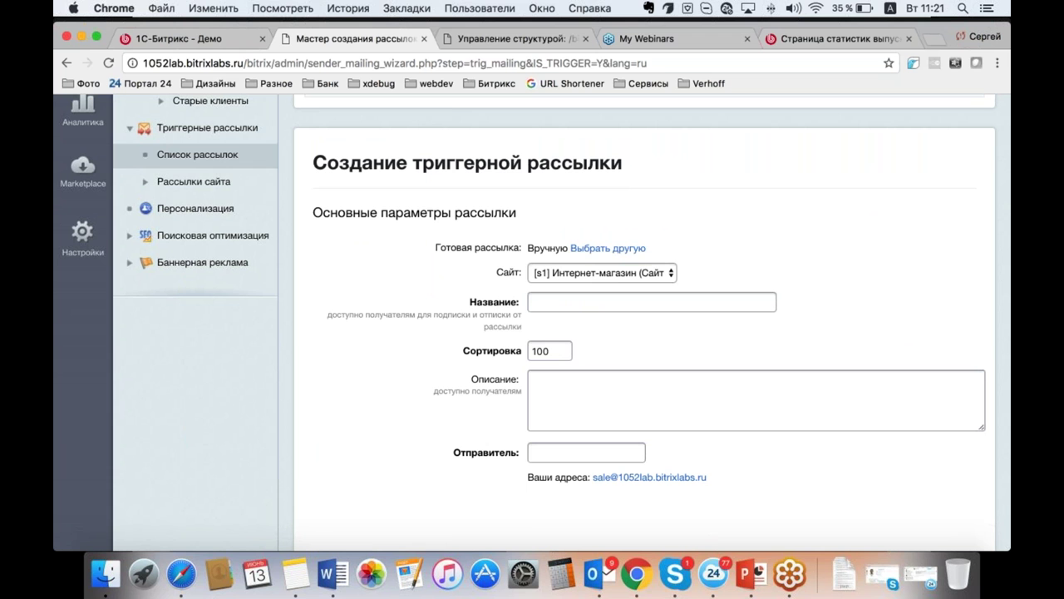
type("<hjl")
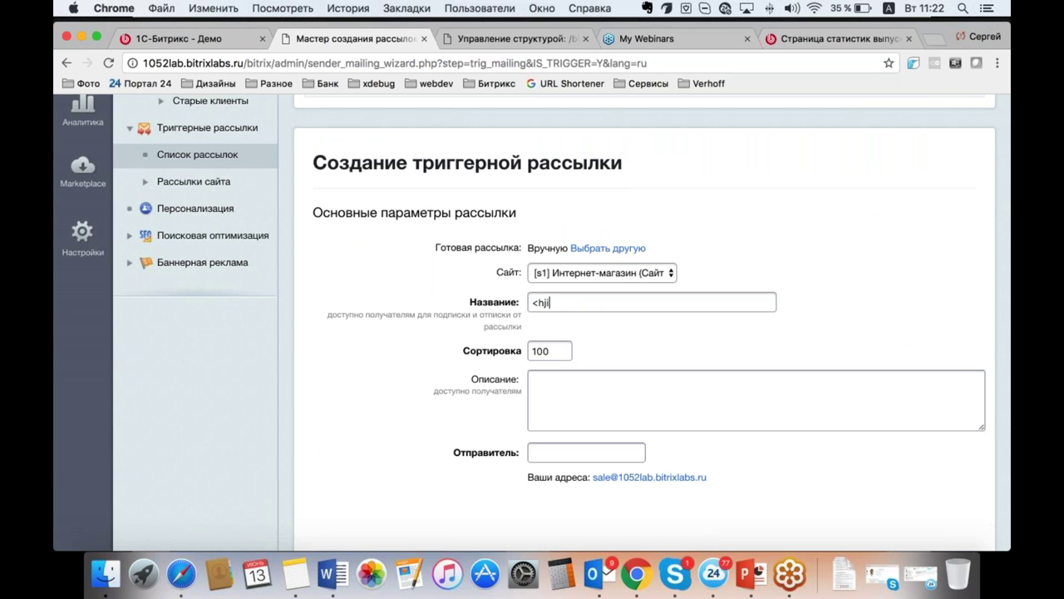
key("BackSpace")
key("BackSpace")
key("ctrl+space")
type("П")
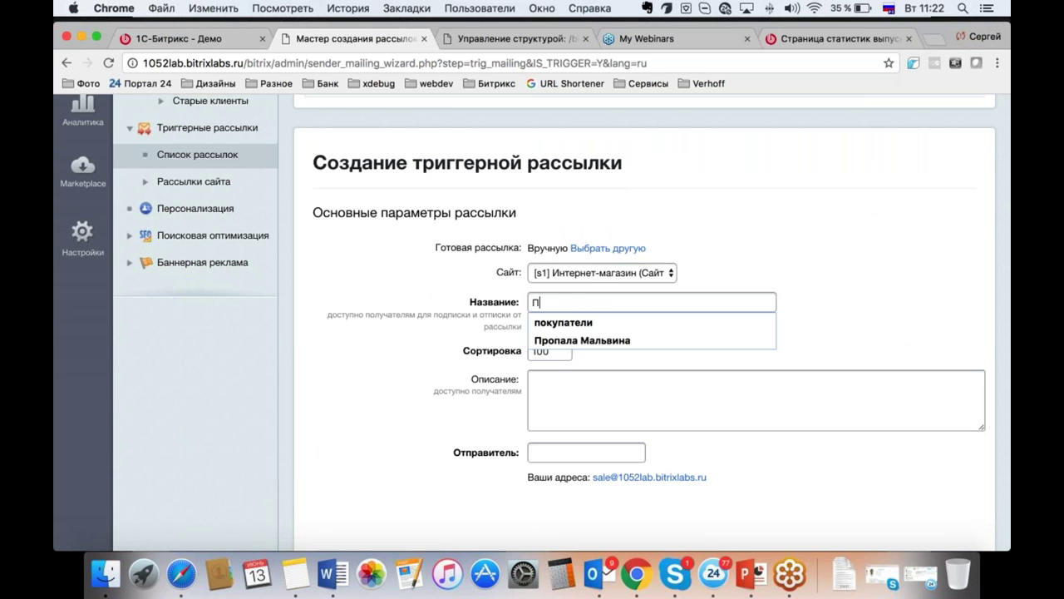
type("ротухшие к")
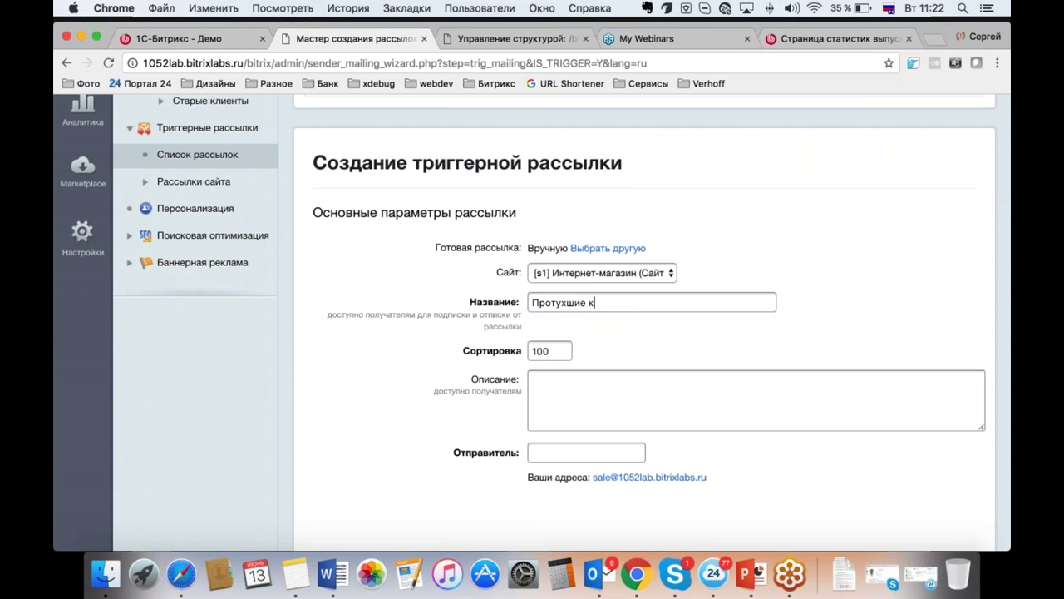
type("орзины")
Fill in the suggested sender address and advance to the launch conditions step.
scroll(533, 324, "down", 3)
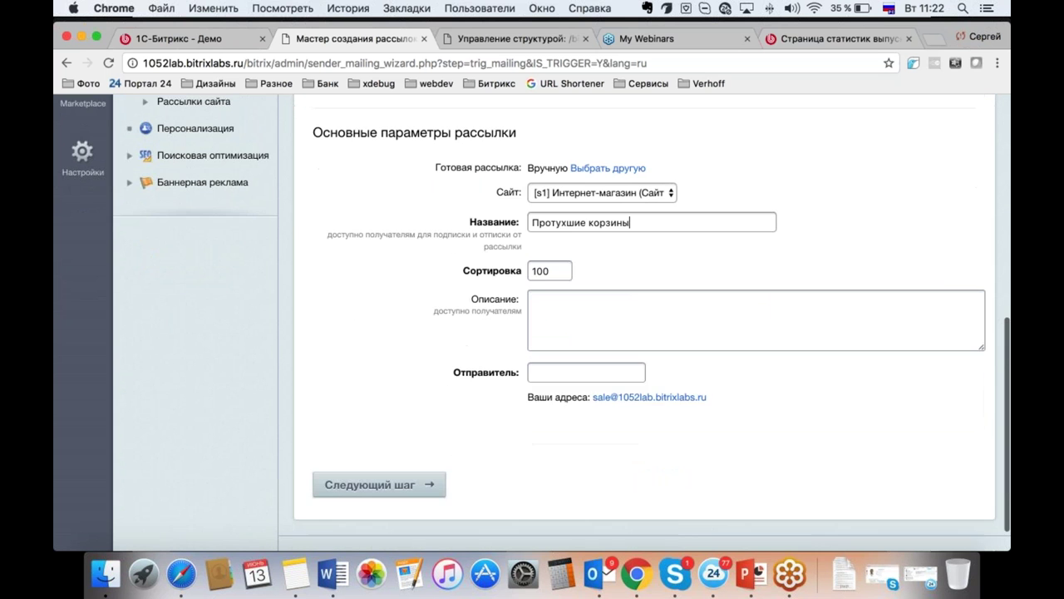
left_click(586, 366)
key("ctrl+space")
type("no")
key("Down")
key("Return")
left_click(371, 480)
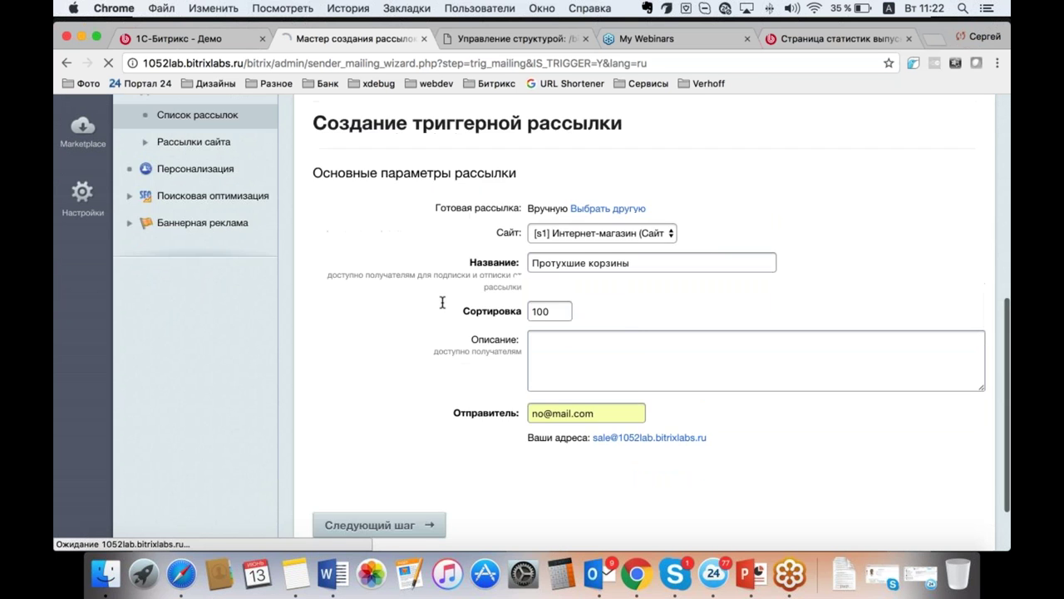
scroll(442, 301, "down", 10)
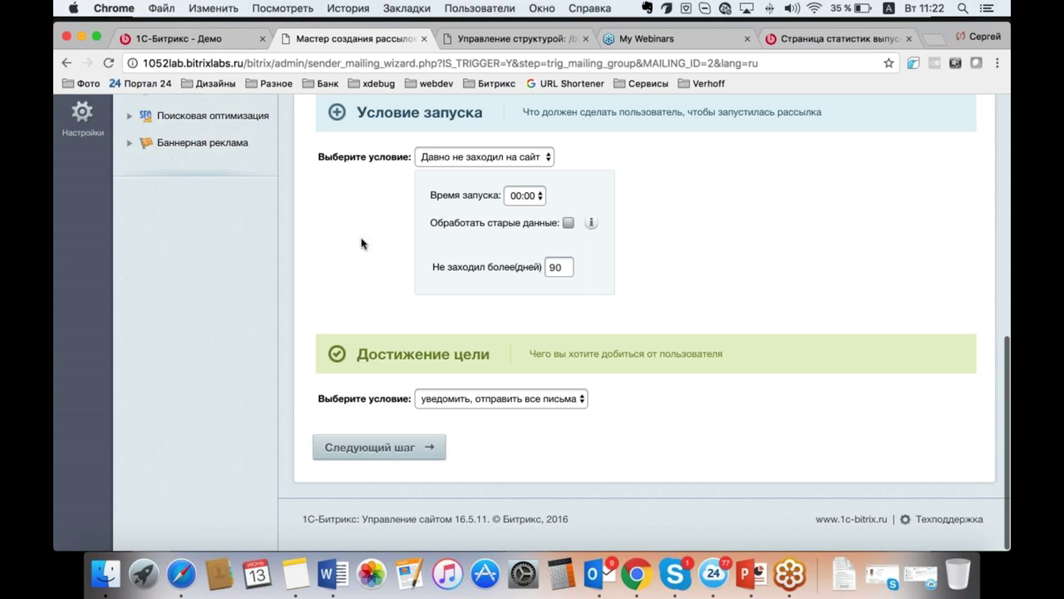
scroll(361, 242, "up", 10)
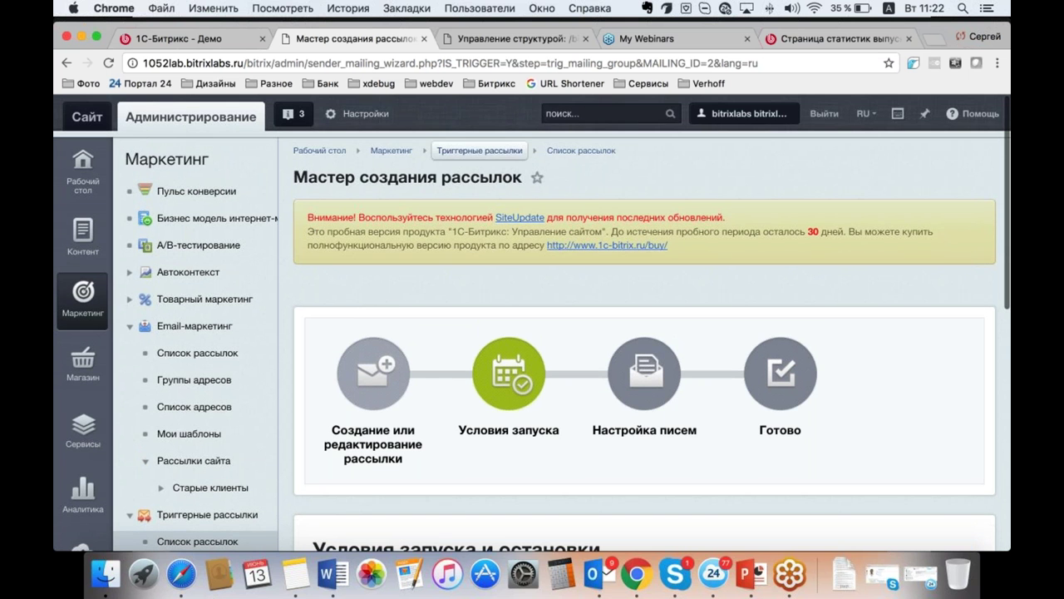
Delete the manually created 'Протухшие корзины' mailing from the trigger mailing list.
left_click(480, 150)
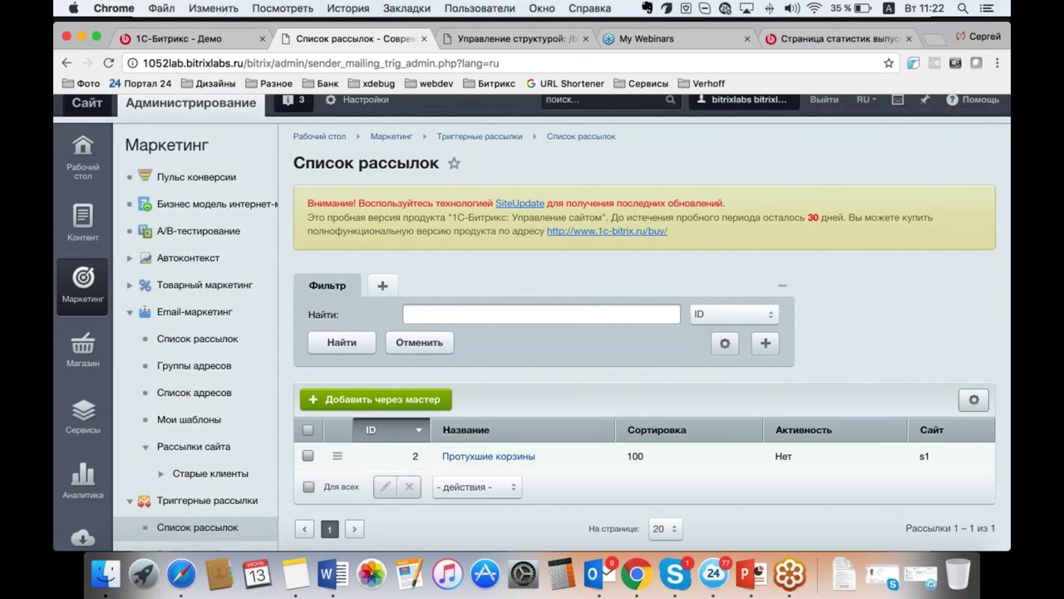
scroll(336, 332, "down", 3)
left_click(336, 328)
left_click(377, 408)
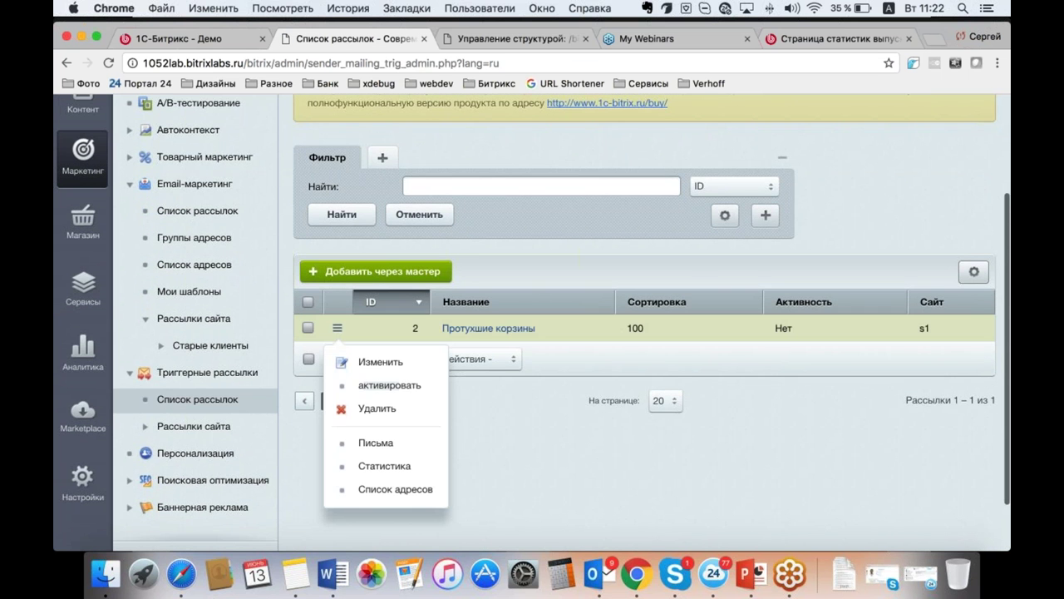
key("Return")
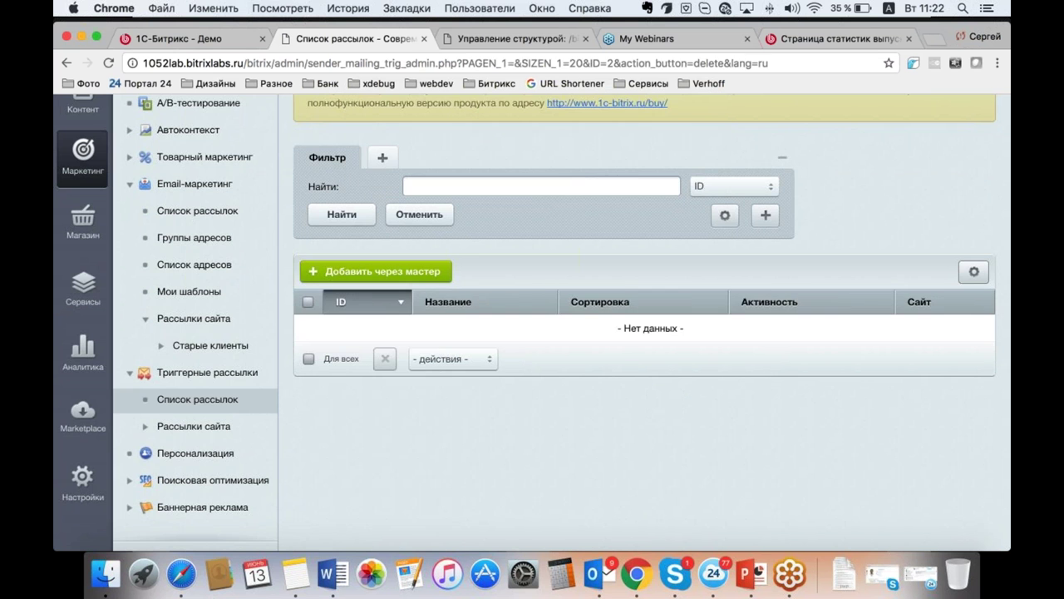
Create a new mailing from the Забытая корзина template named 'Протухшие корзины'.
left_click(376, 271)
scroll(447, 321, "down", 5)
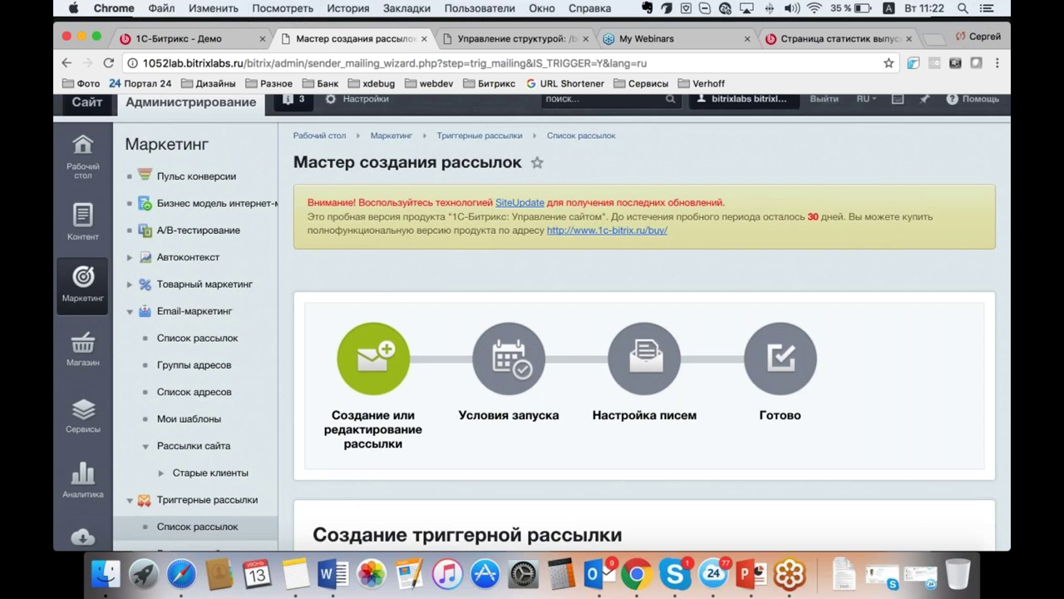
scroll(446, 321, "down", 2)
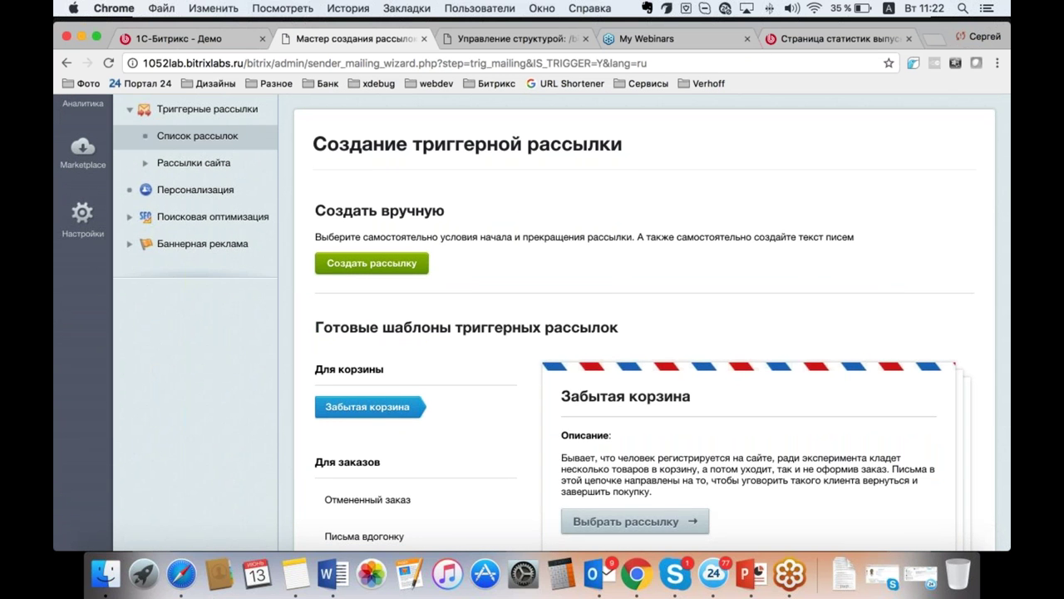
left_click(635, 521)
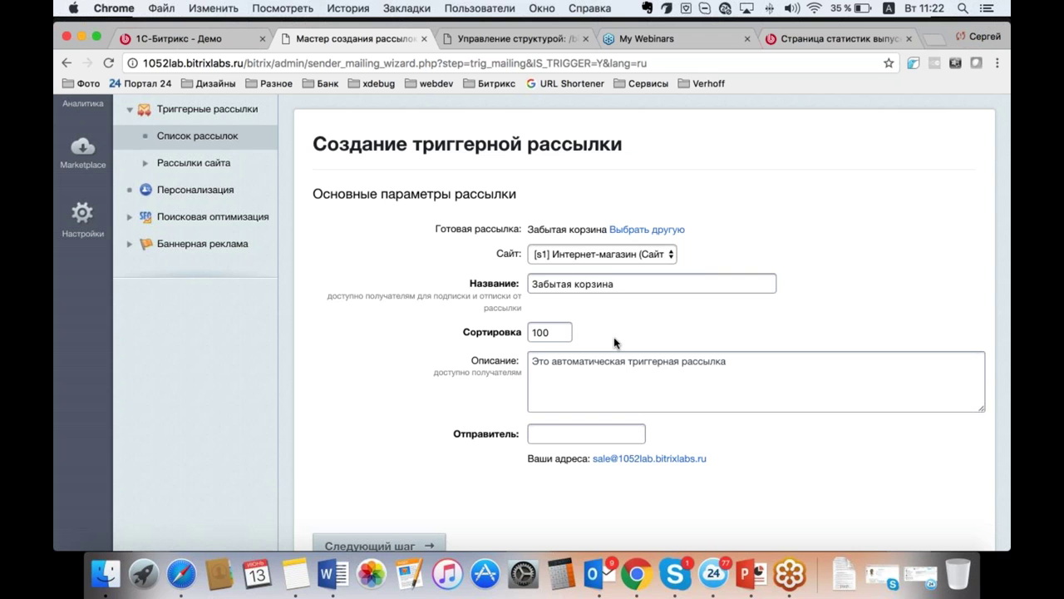
type("GHine[jbt")
key("BackSpace")
key("BackSpace")
key("BackSpace")
key("BackSpace")
key("BackSpace")
key("BackSpace")
key("BackSpace")
key("BackSpace")
key("BackSpace")
key("ctrl+space")
type("Протухшие коризн")
key("BackSpace")
key("BackSpace")
type("зины")
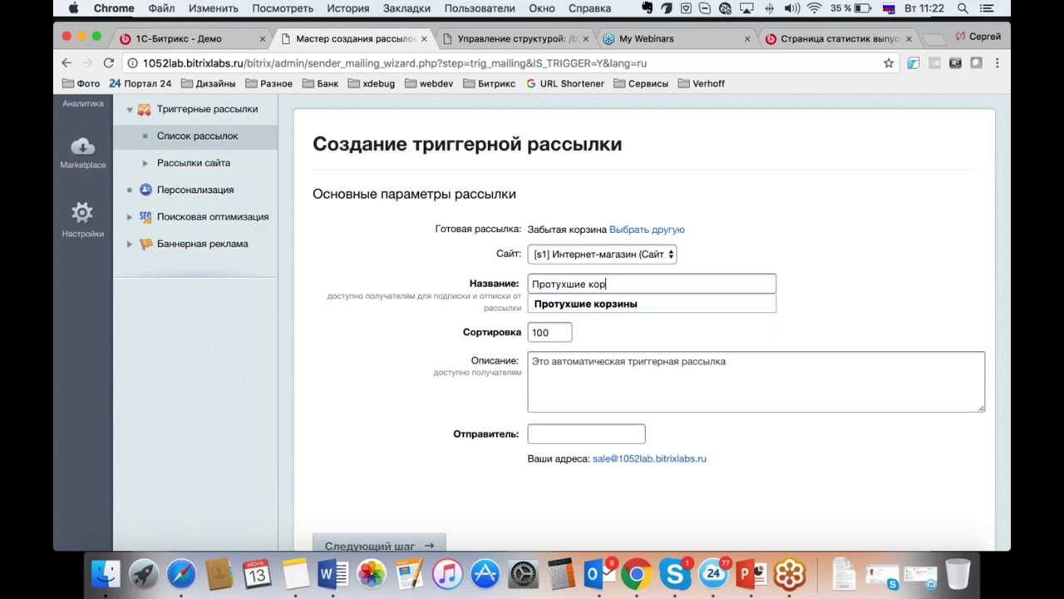
Choose the suggested sender address and proceed to the launch conditions.
scroll(413, 426, "down", 3)
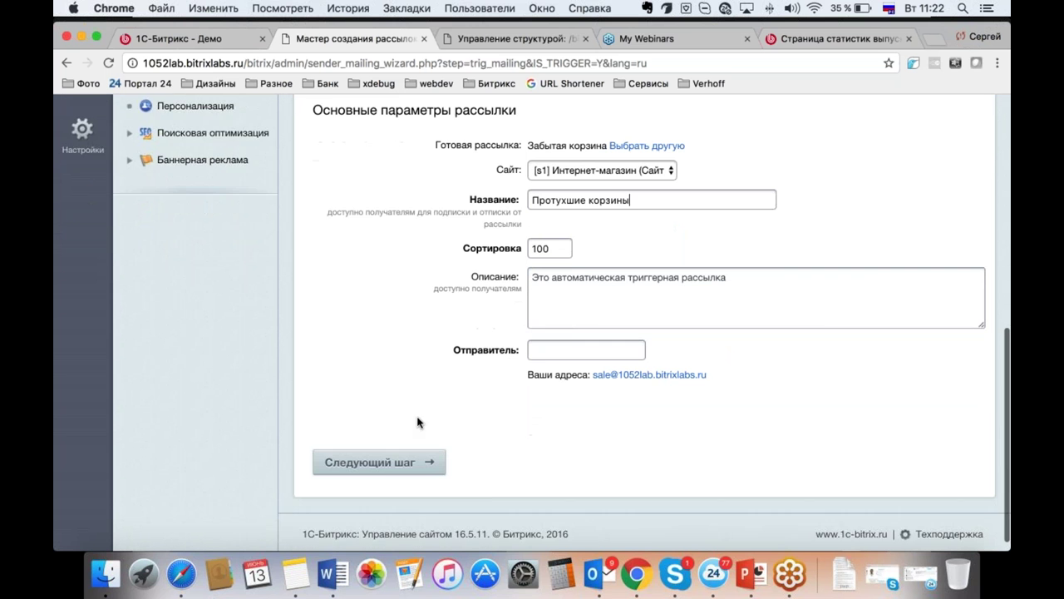
left_click(574, 334)
type("тщ")
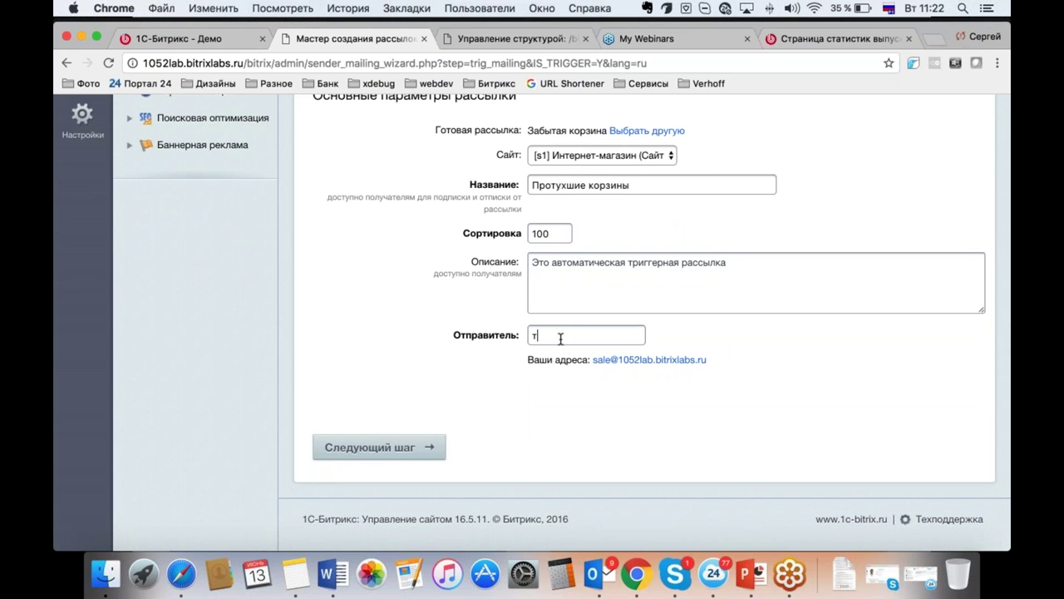
key("BackSpace")
key("BackSpace")
key("ctrl+space")
type("n")
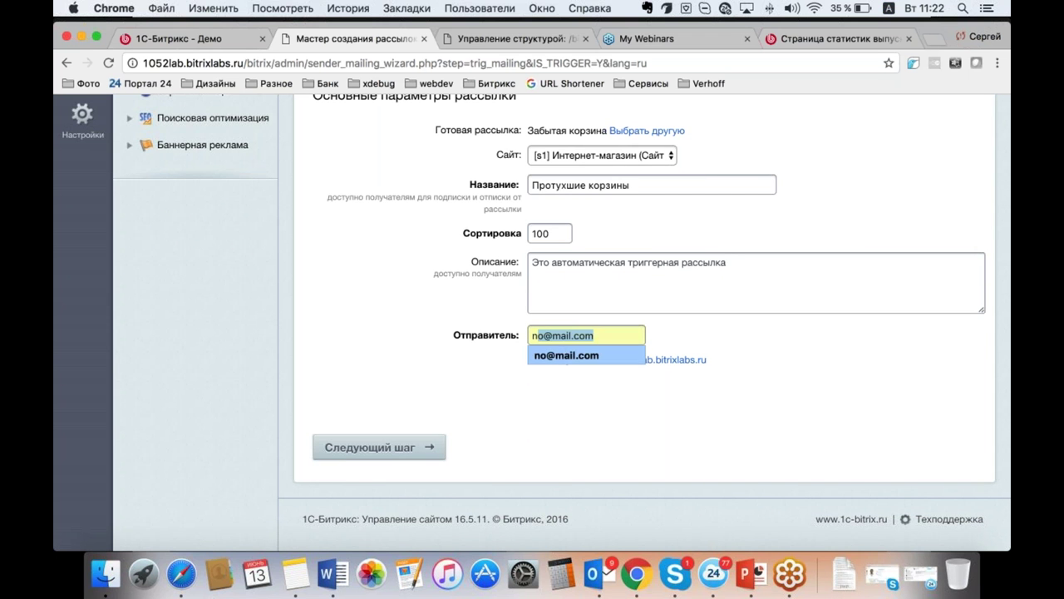
left_click(567, 355)
left_click(379, 446)
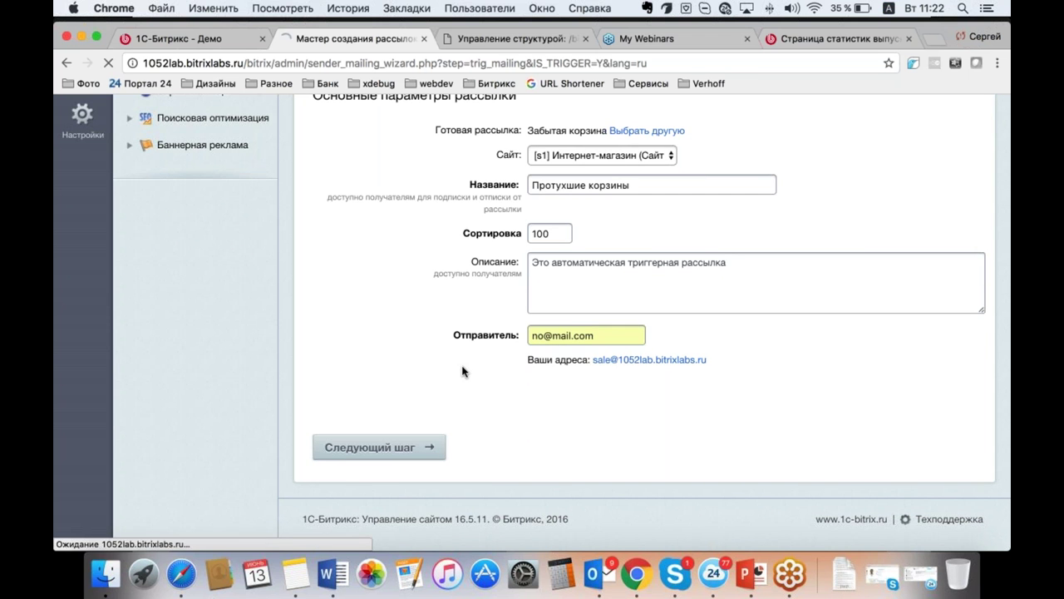
scroll(463, 371, "down", 4)
Enable Обработать старые данные and set the launch time to 01:00.
scroll(463, 371, "down", 5)
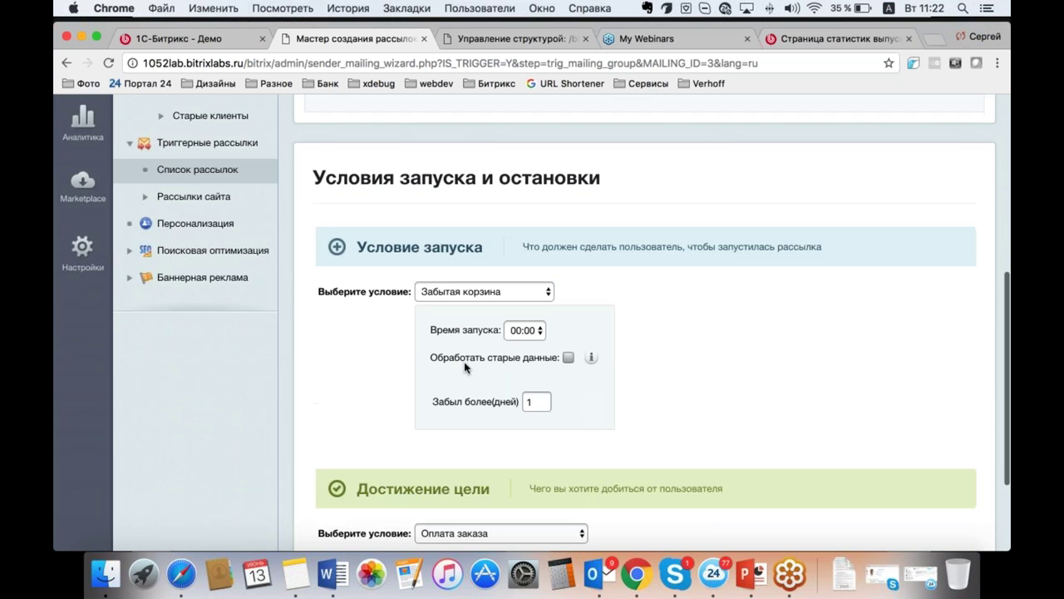
scroll(632, 300, "down", 3)
left_click(569, 249)
left_click(527, 222)
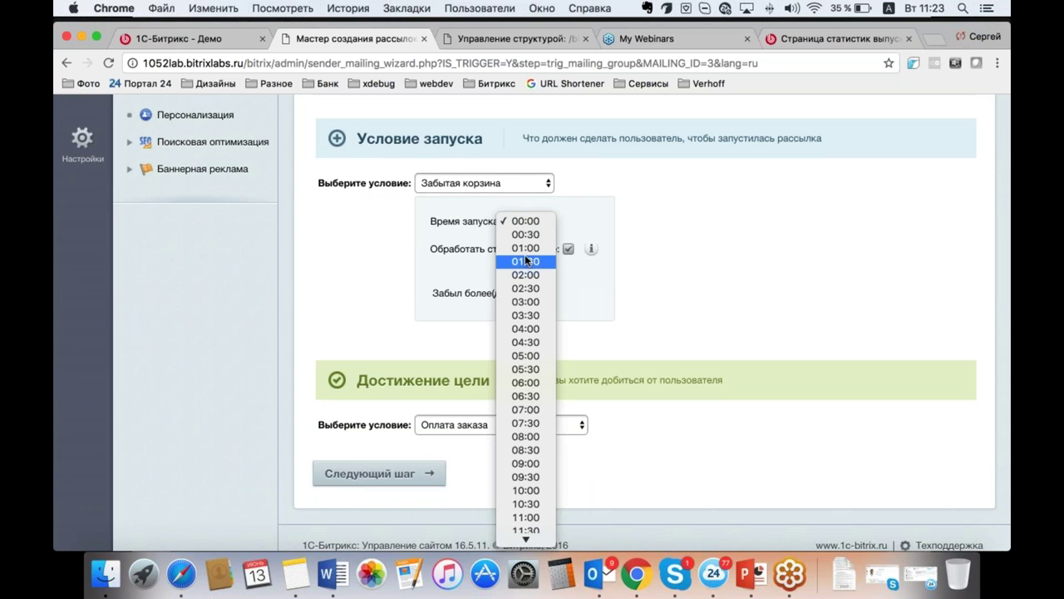
left_click(530, 251)
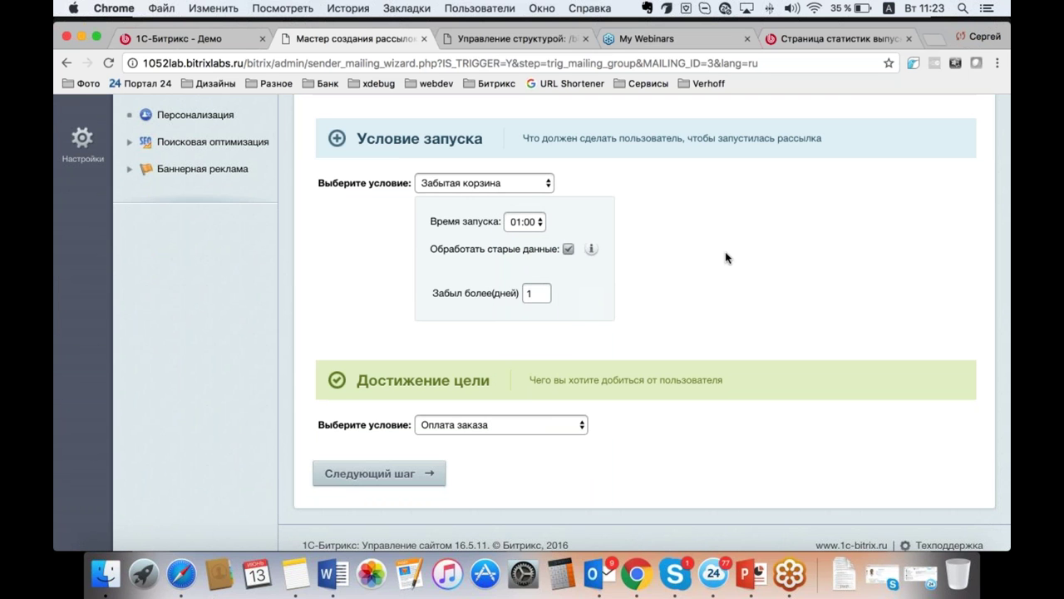
Set the goal condition to Создание нового заказа and save the conditions.
scroll(726, 258, "down", 1)
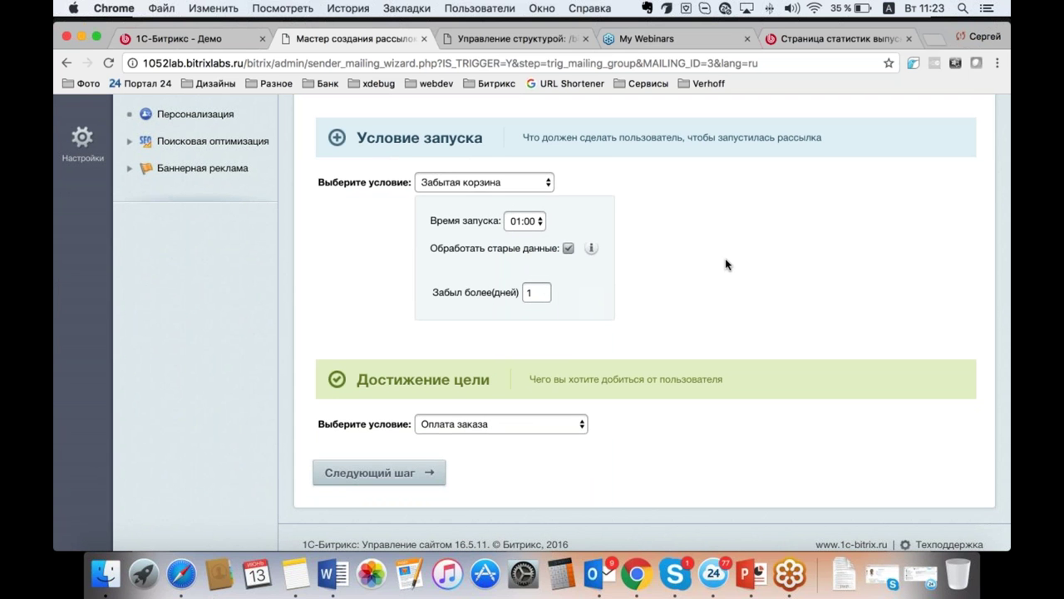
scroll(732, 291, "down", 2)
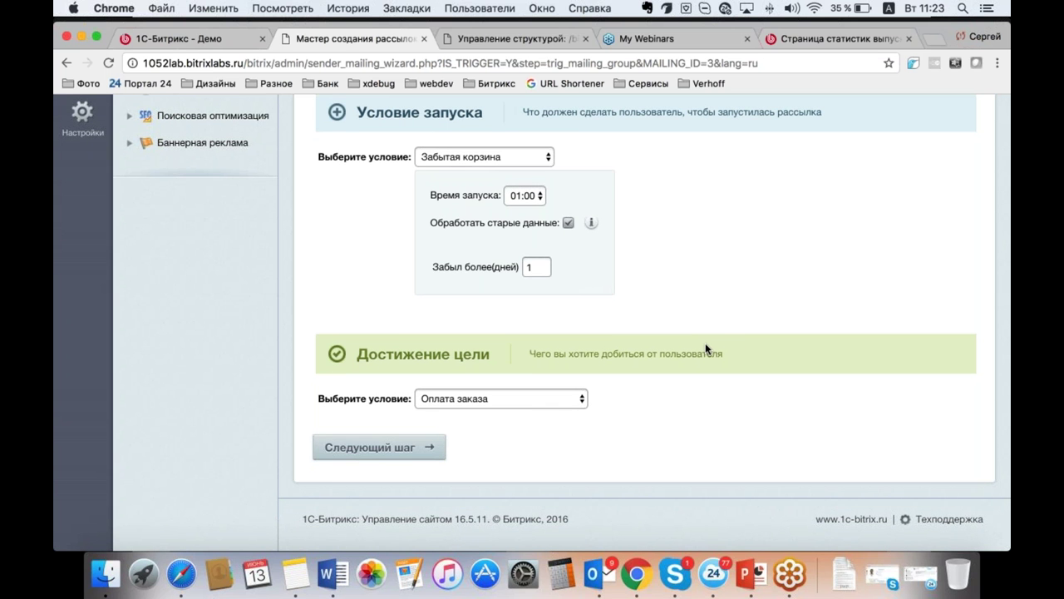
left_click(492, 406)
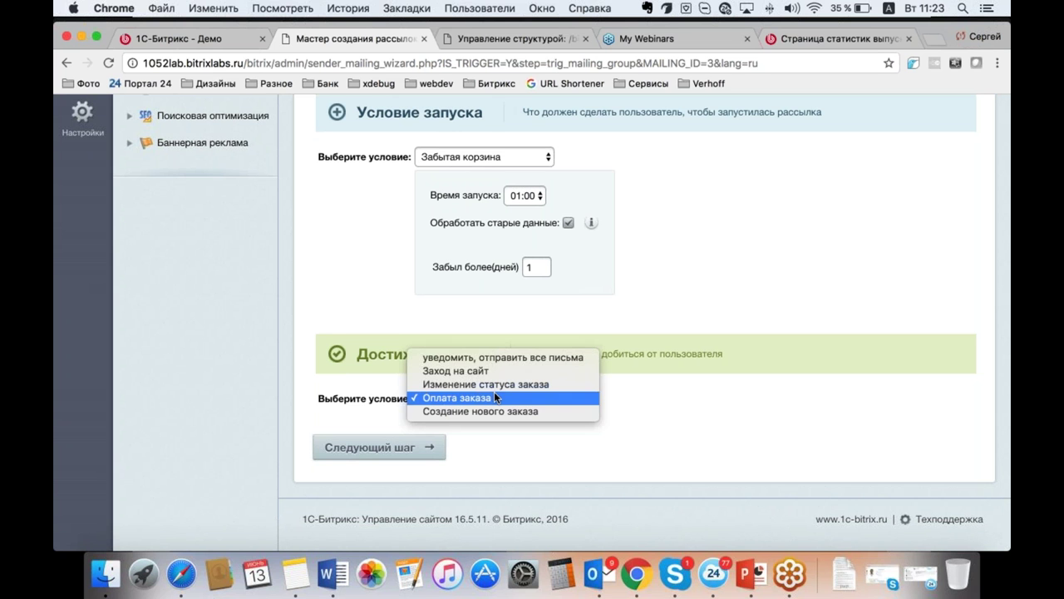
left_click(599, 415)
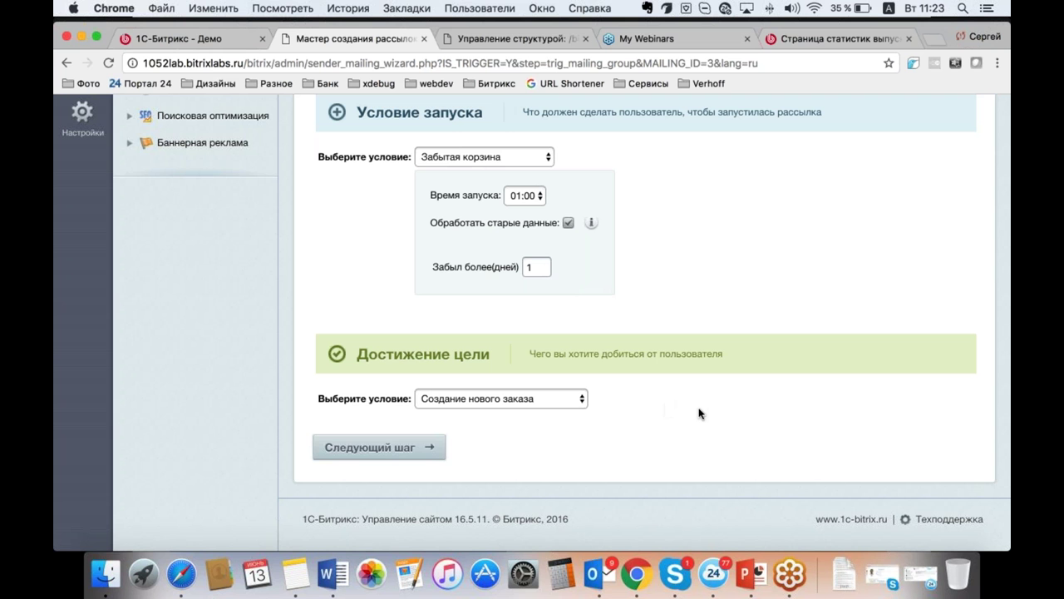
left_click(404, 451)
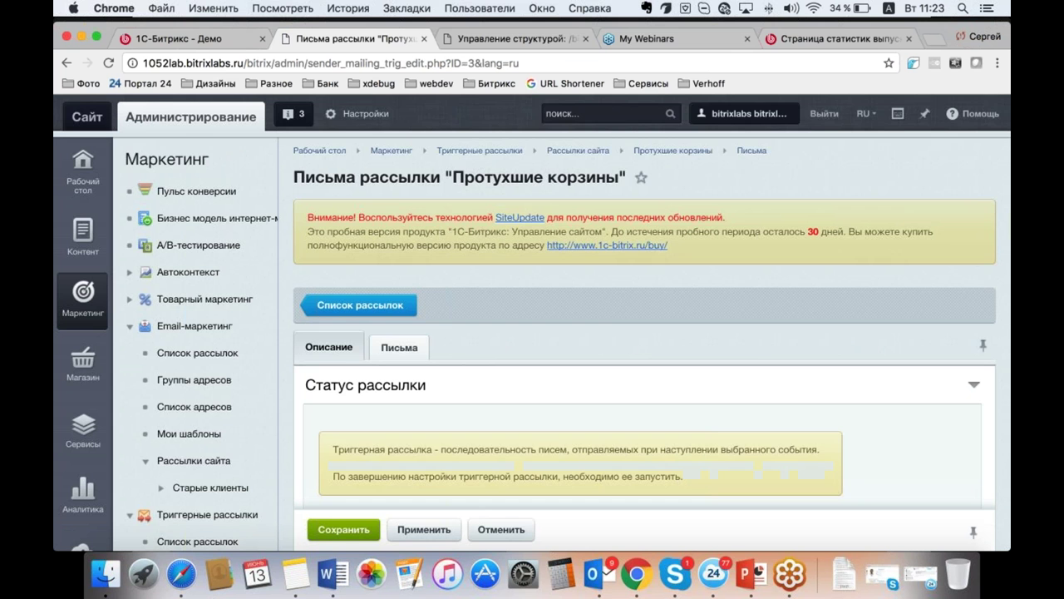
Open the Письма tab and review the mailing's three letters.
scroll(789, 287, "down", 5)
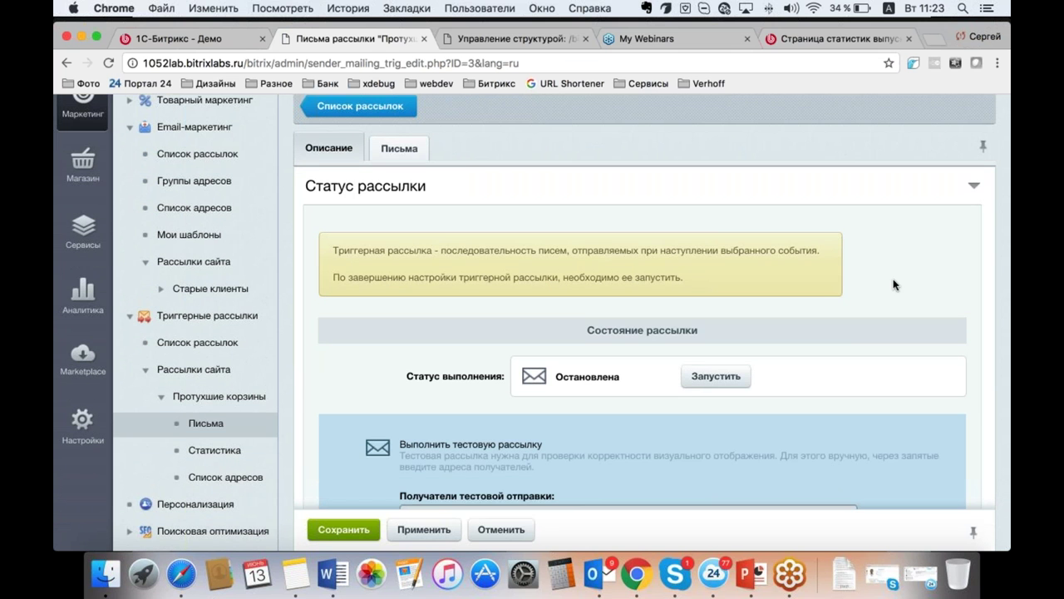
scroll(894, 285, "down", 1)
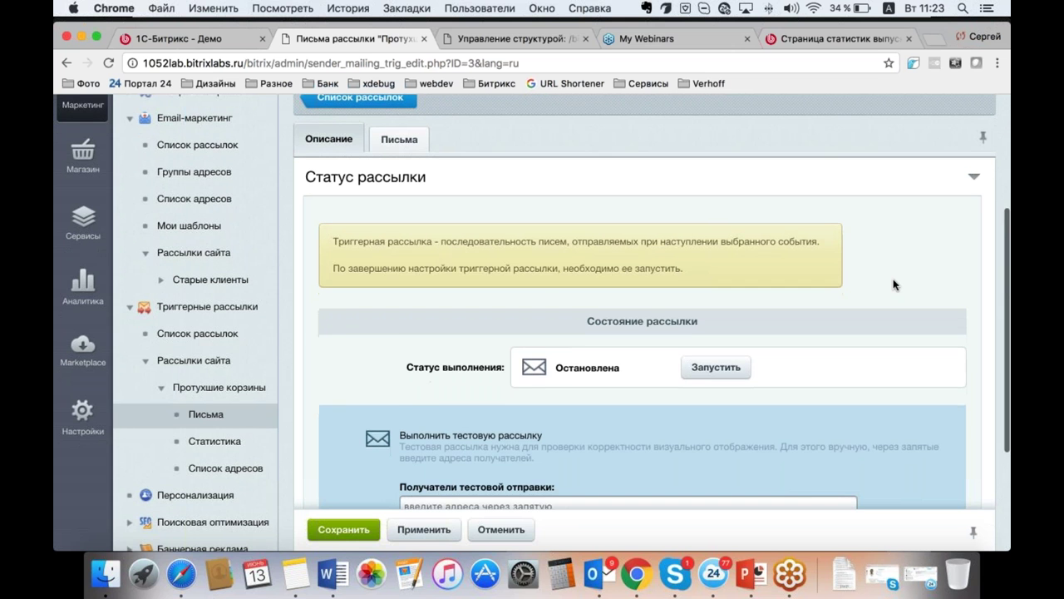
scroll(893, 285, "down", 3)
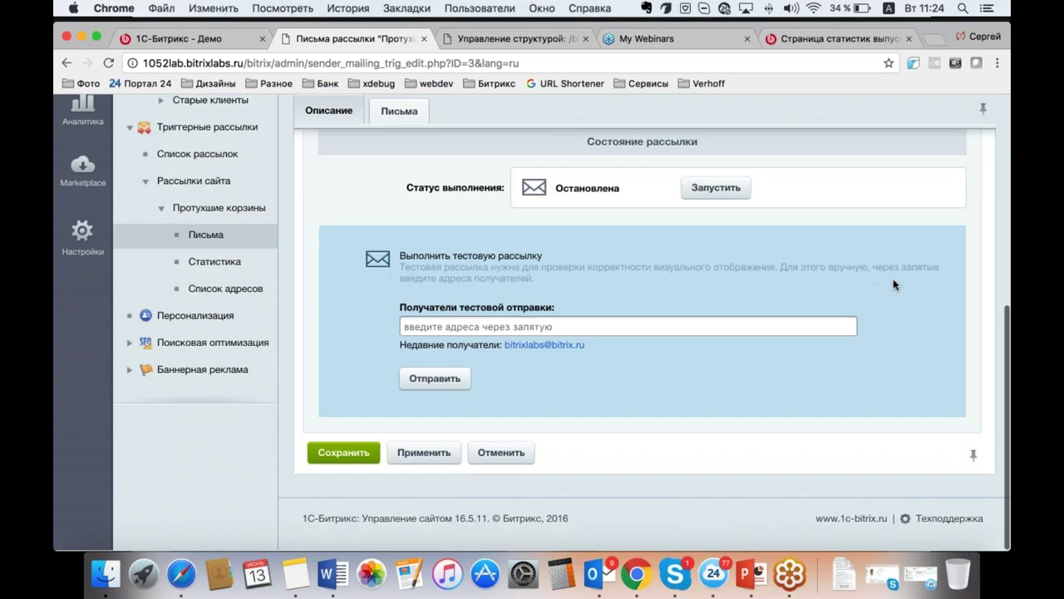
scroll(893, 285, "up", 5)
scroll(894, 285, "down", 2)
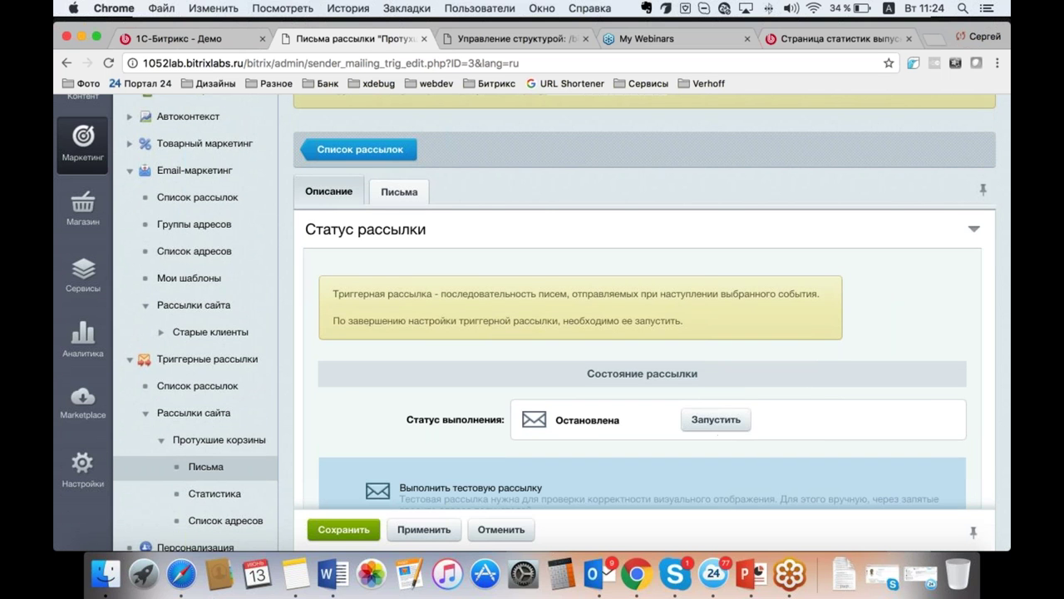
left_click(400, 191)
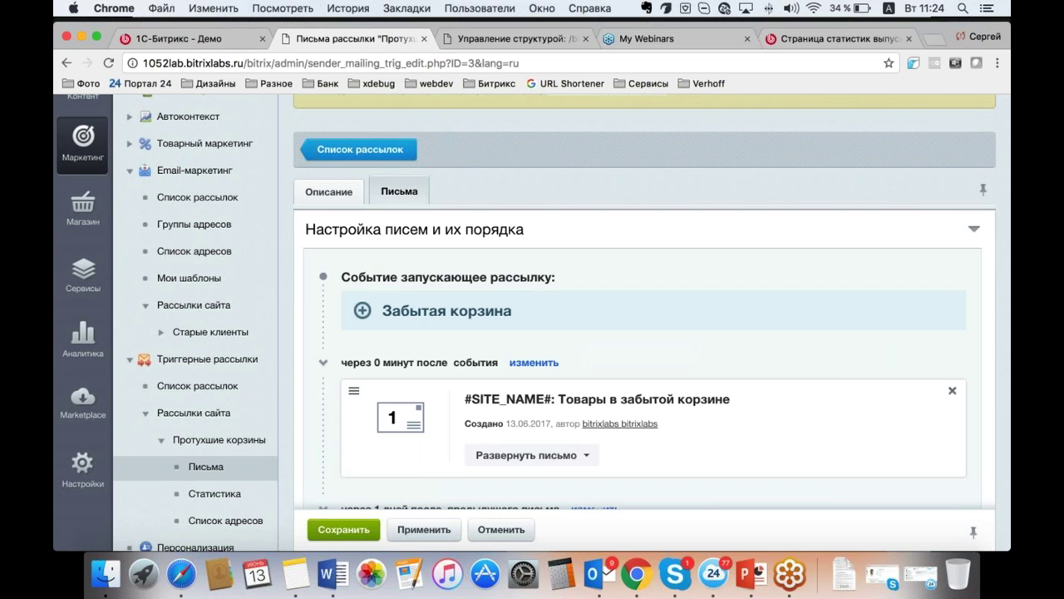
scroll(913, 324, "down", 3)
scroll(913, 327, "down", 6)
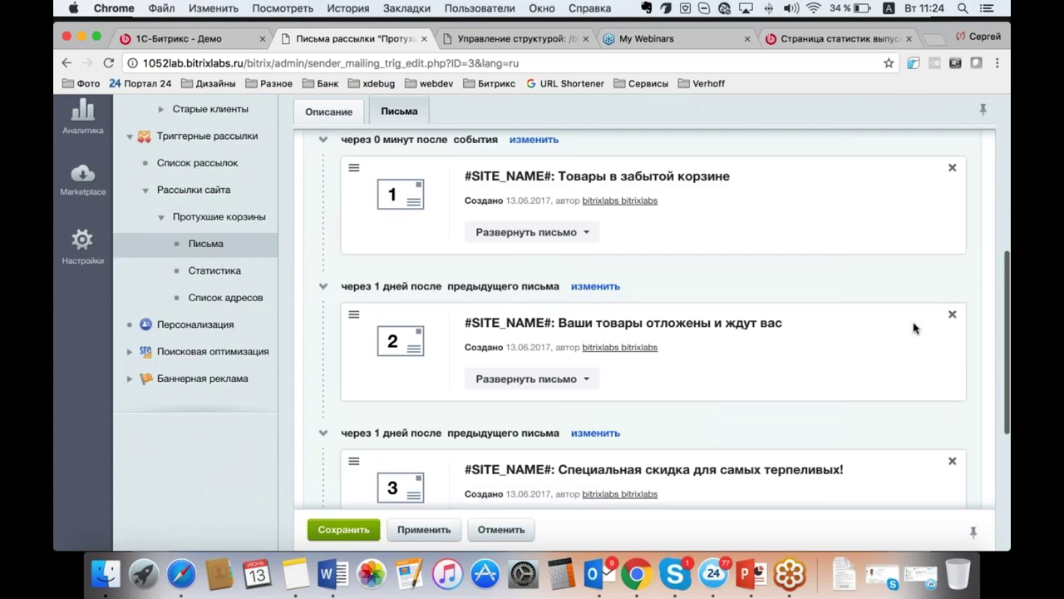
scroll(913, 328, "up", 7)
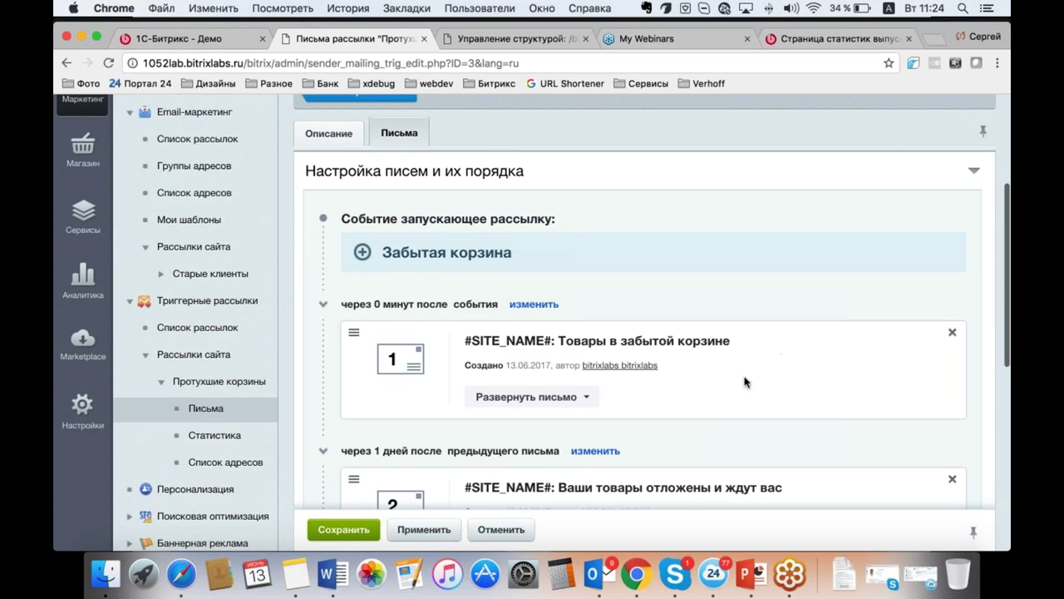
Expand letter 1, 'Товары в забытой корзине', to view its HTML body.
left_click(536, 397)
scroll(536, 398, "down", 10)
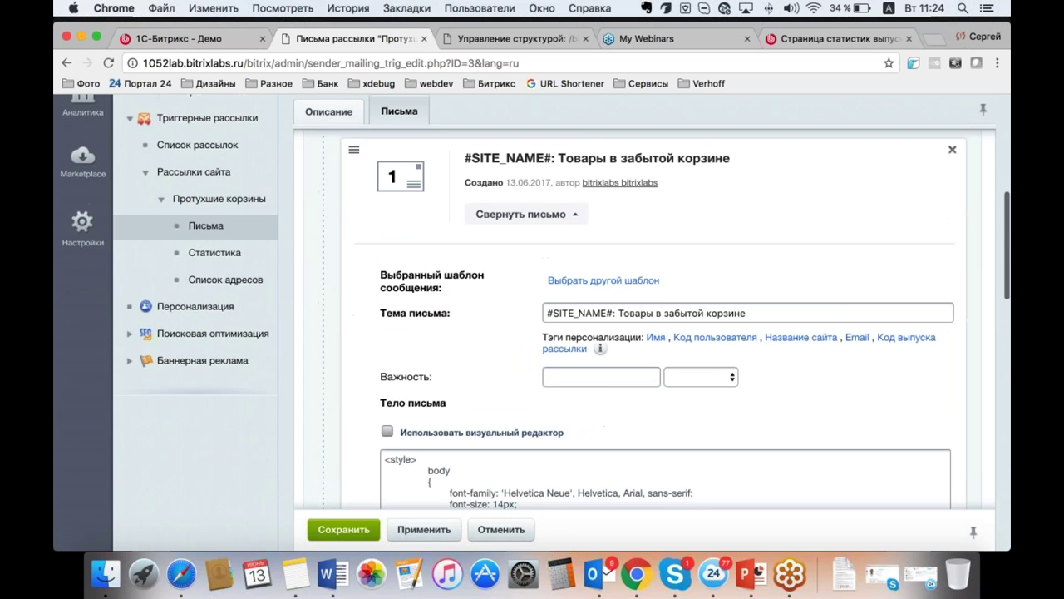
scroll(433, 363, "down", 8)
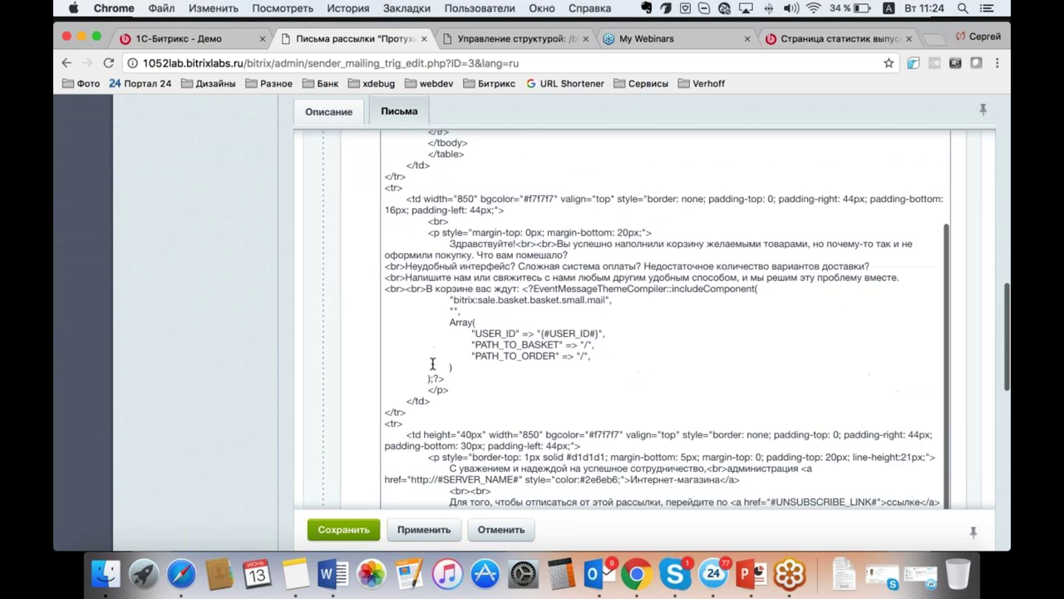
scroll(334, 339, "up", 20)
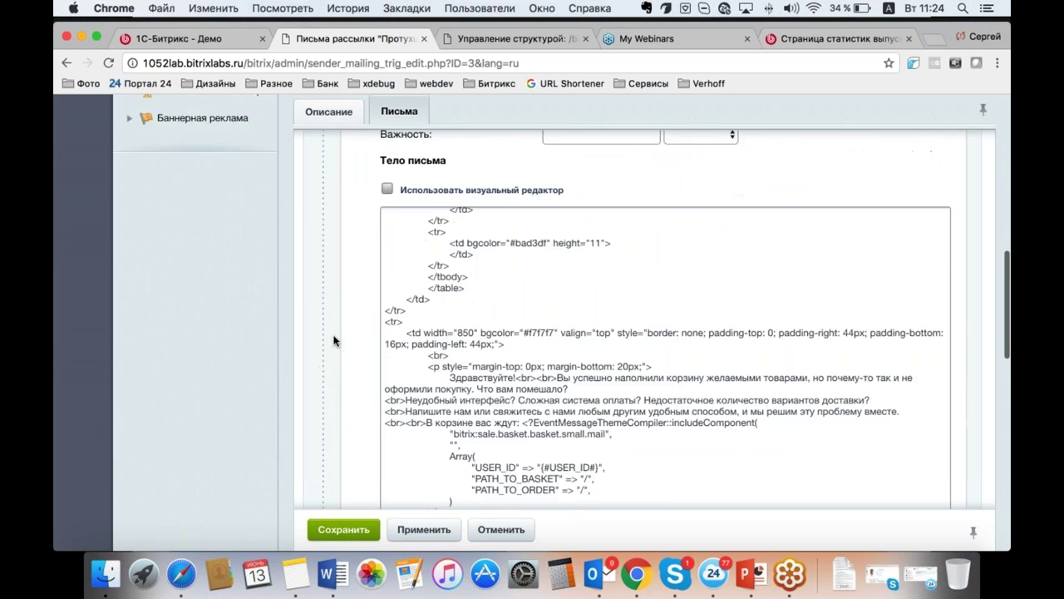
scroll(334, 340, "up", 1)
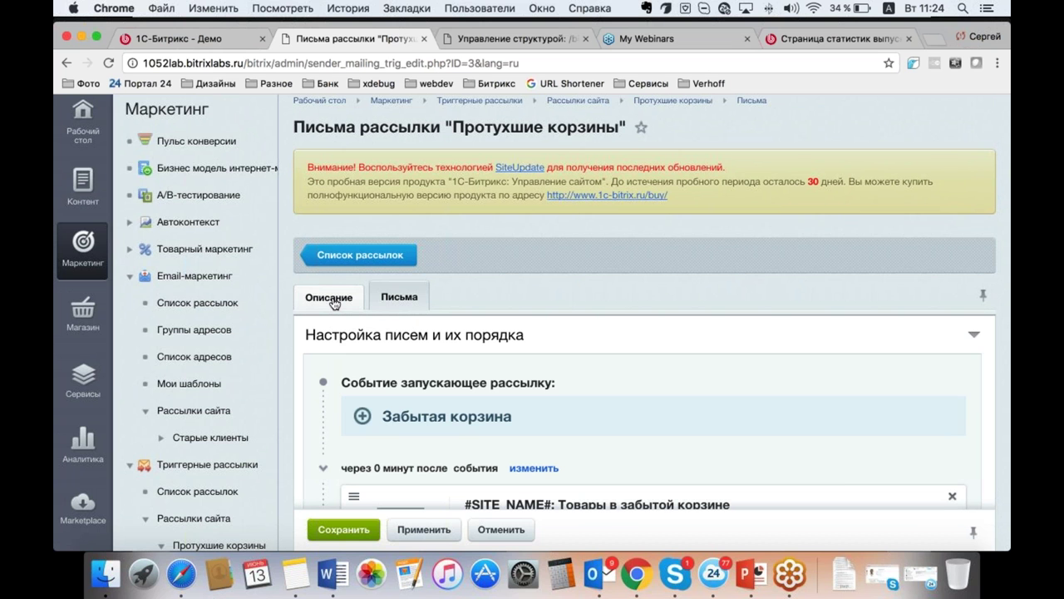
Switch to the Описание tab to show the mailing's Статус рассылки section.
left_click(334, 301)
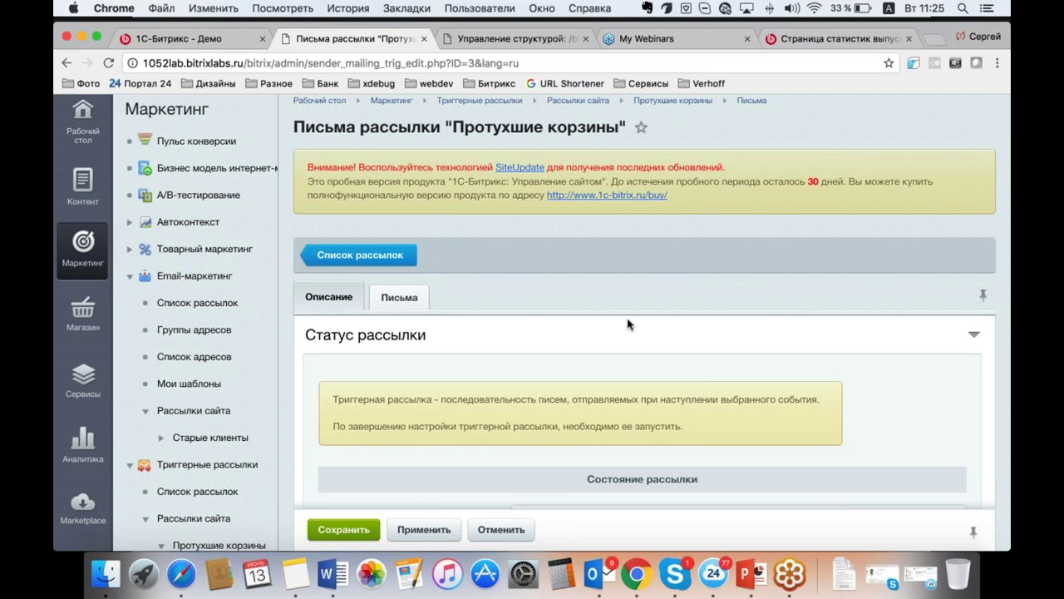
scroll(631, 321, "down", 5)
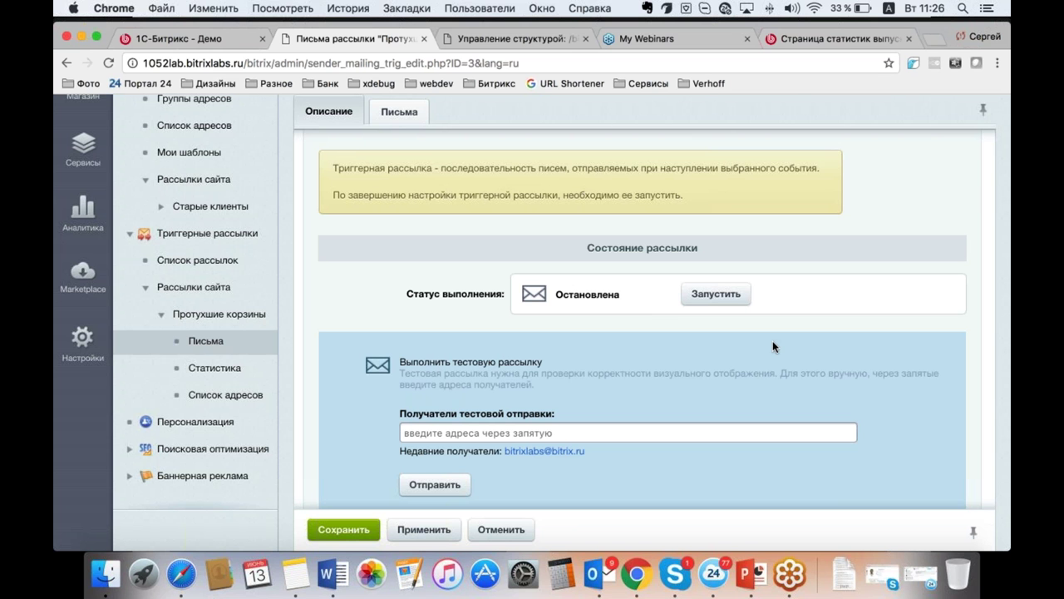
scroll(773, 342, "down", 1)
scroll(865, 320, "up", 5)
scroll(888, 317, "down", 3)
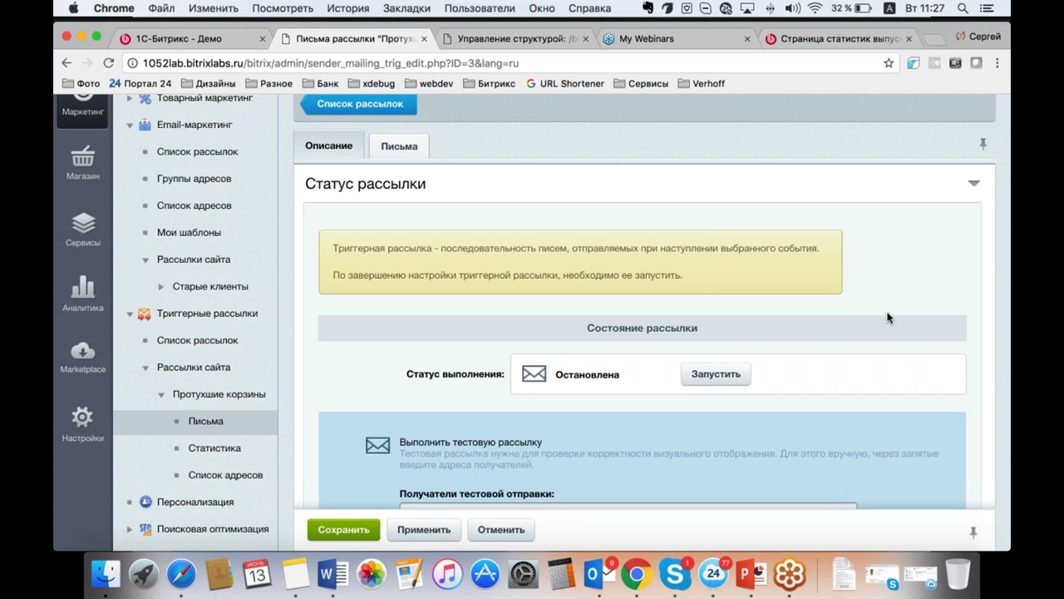
scroll(887, 317, "up", 1)
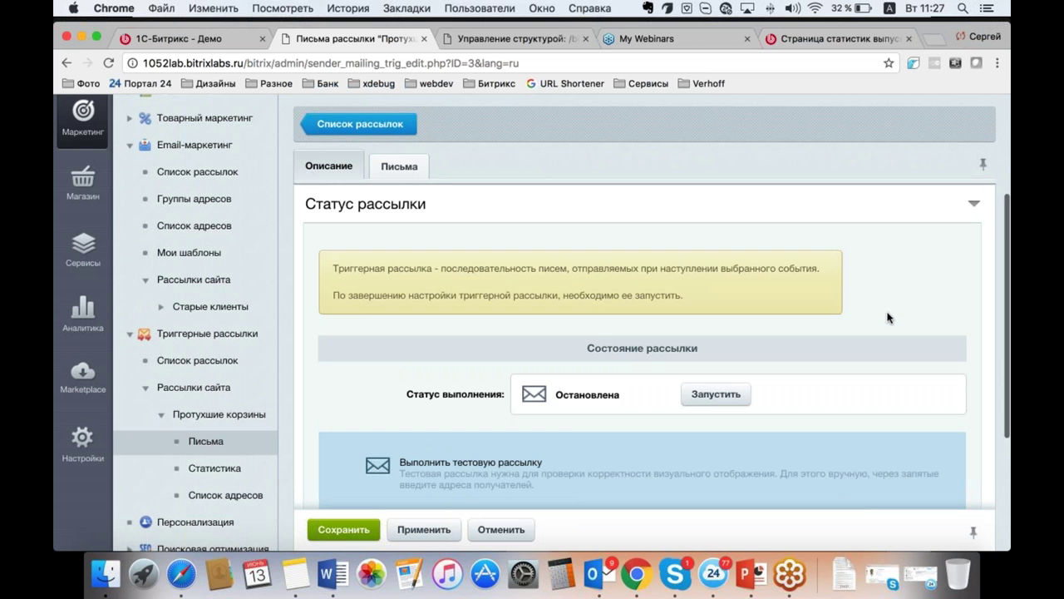
scroll(888, 317, "up", 5)
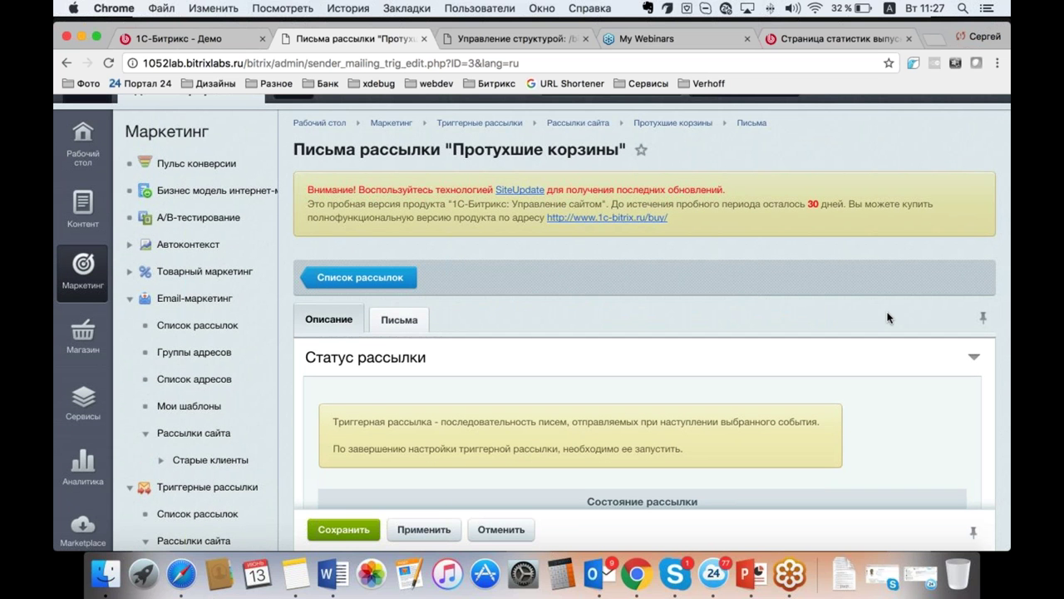
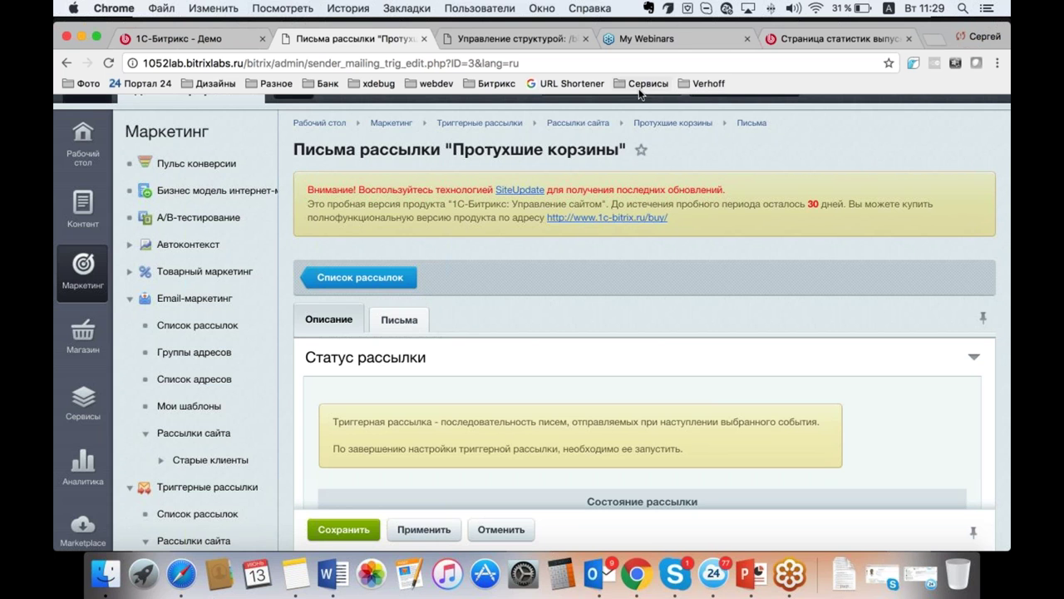
Load restapi.bitrix24.ru in a new Chrome tab and go to the CRM leads list.
left_click(941, 43)
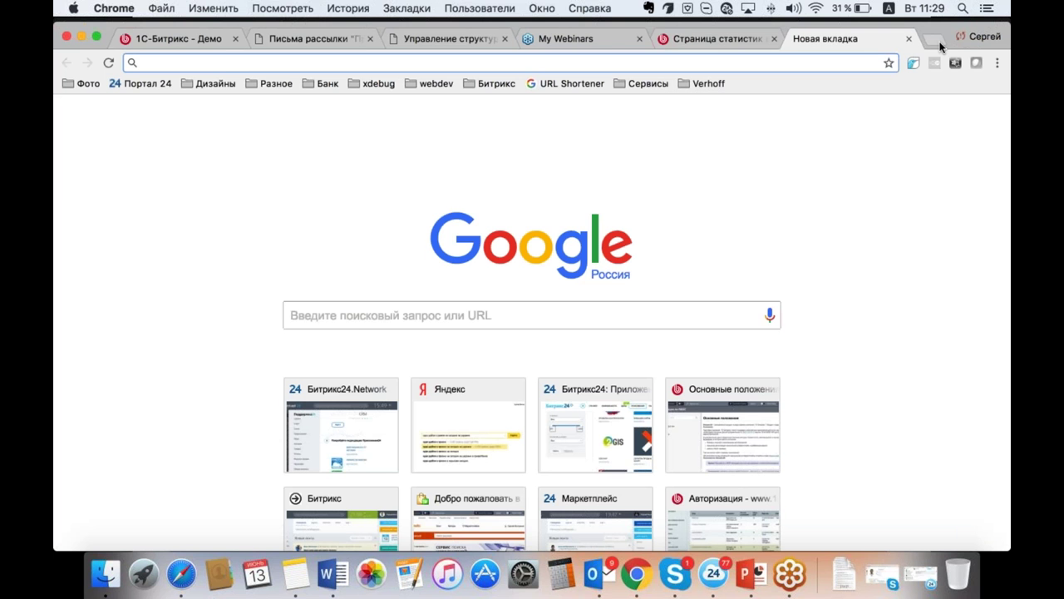
type("re")
key("Return")
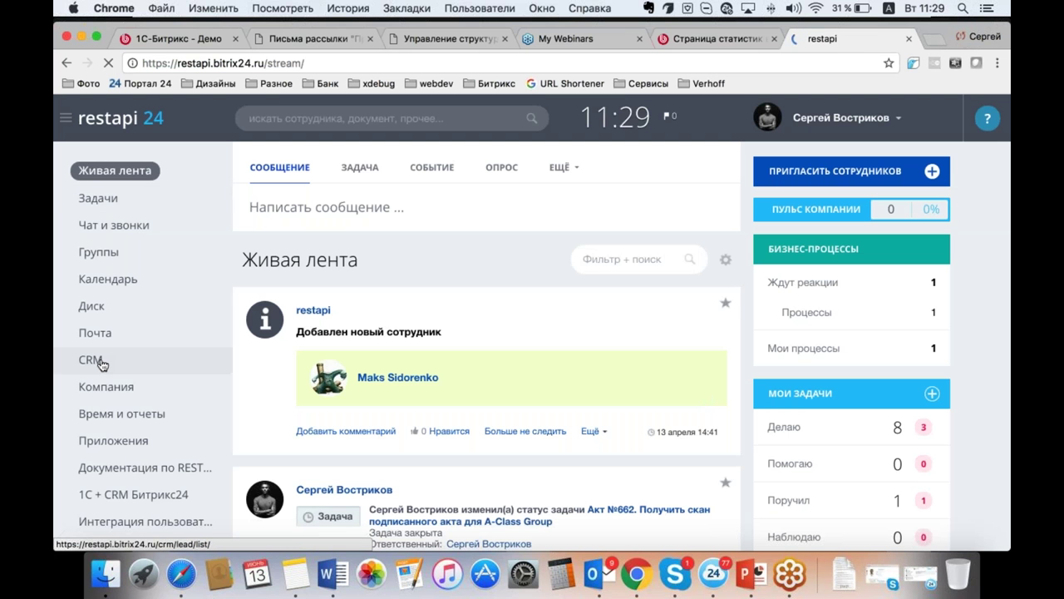
left_click(103, 363)
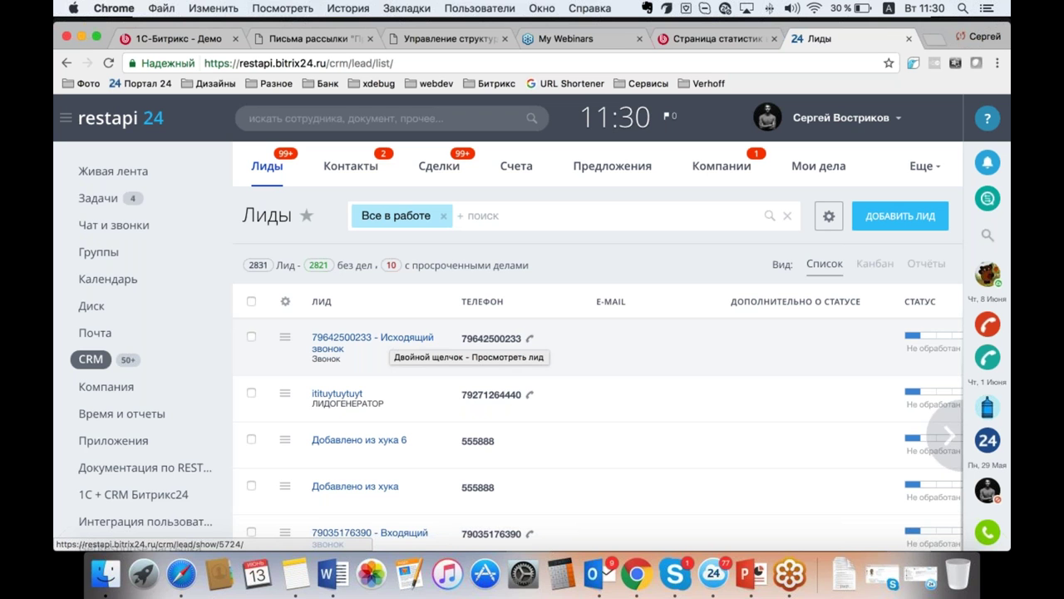
Open the top '… - Исходящий звонок' lead from the Лиды list.
left_click(388, 340)
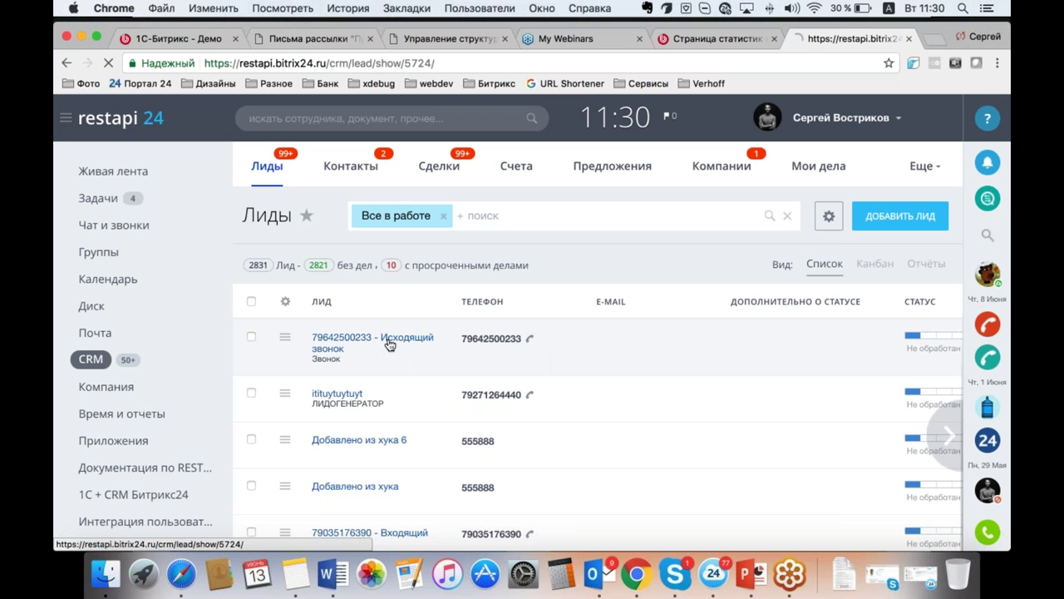
Scroll through lead №5724's fields and feed to its 5-second call, then back up.
scroll(599, 333, "down", 5)
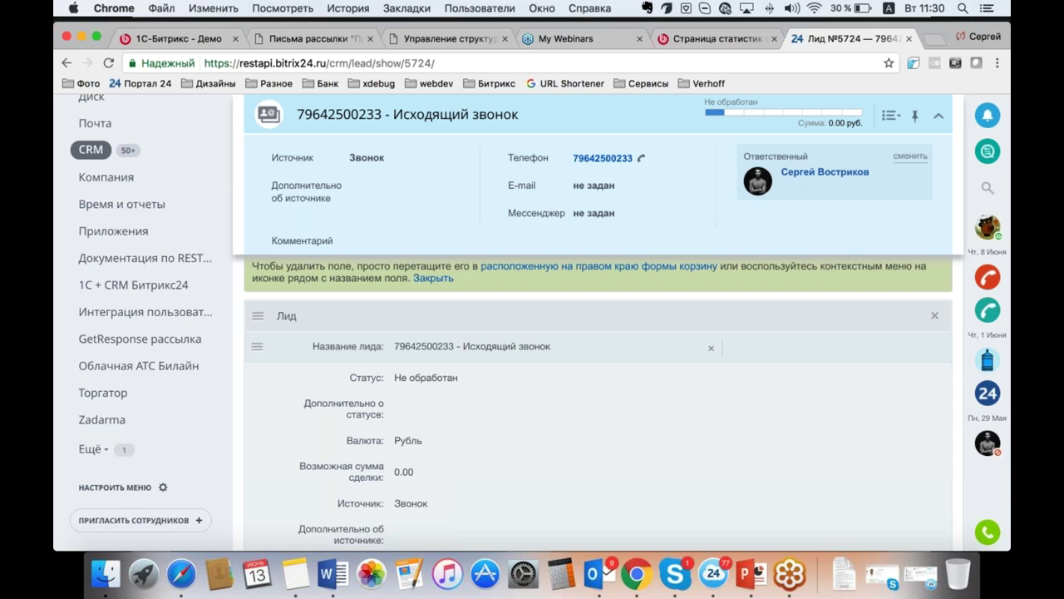
scroll(599, 399, "down", 10)
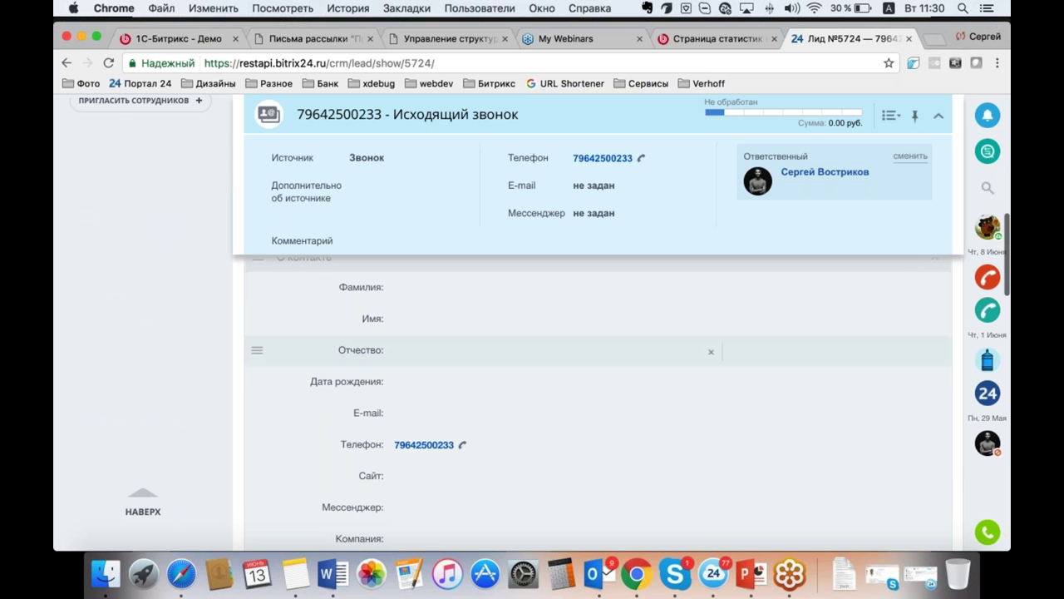
scroll(598, 349, "down", 2)
scroll(499, 332, "down", 1)
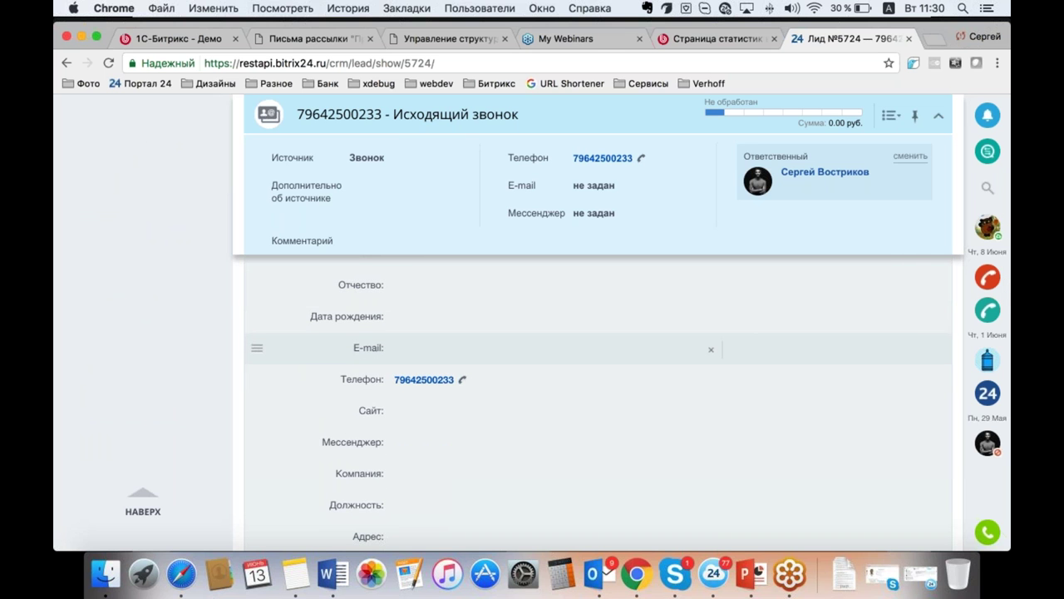
scroll(598, 399, "down", 3)
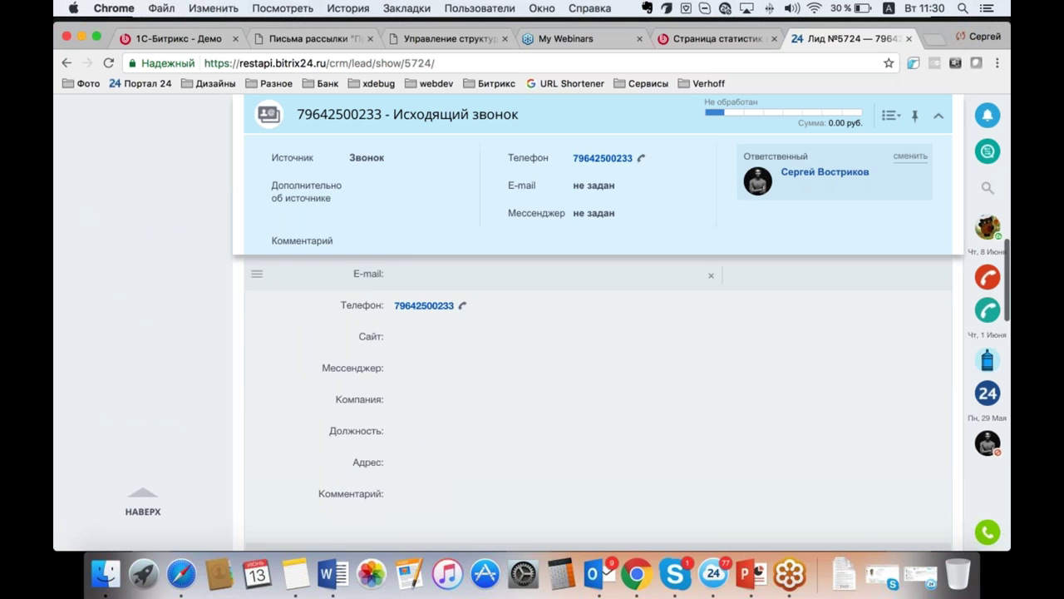
scroll(598, 399, "down", 18)
scroll(599, 363, "down", 9)
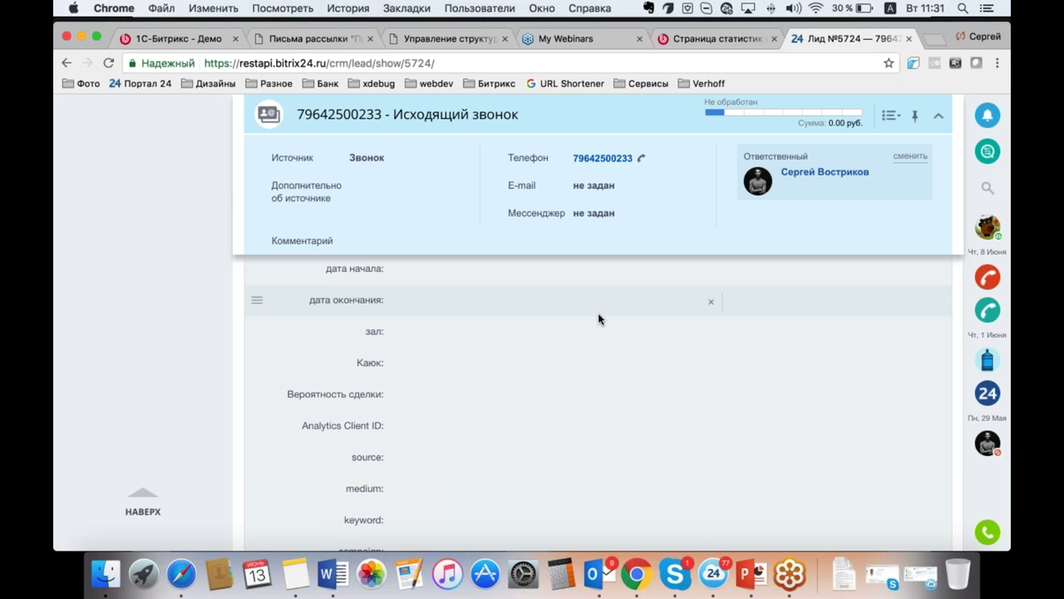
scroll(642, 352, "down", 3)
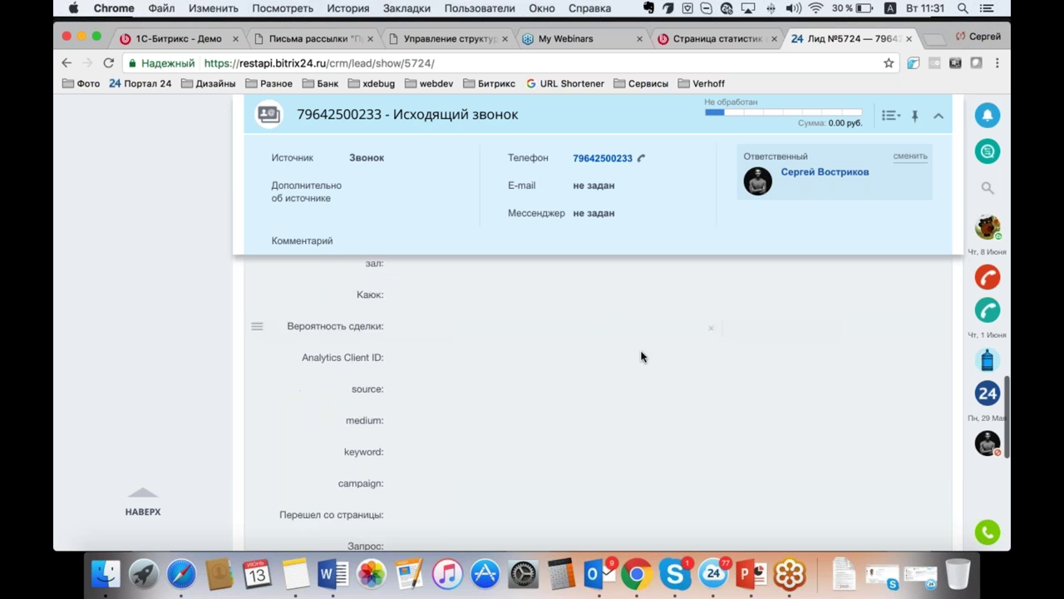
scroll(645, 351, "down", 10)
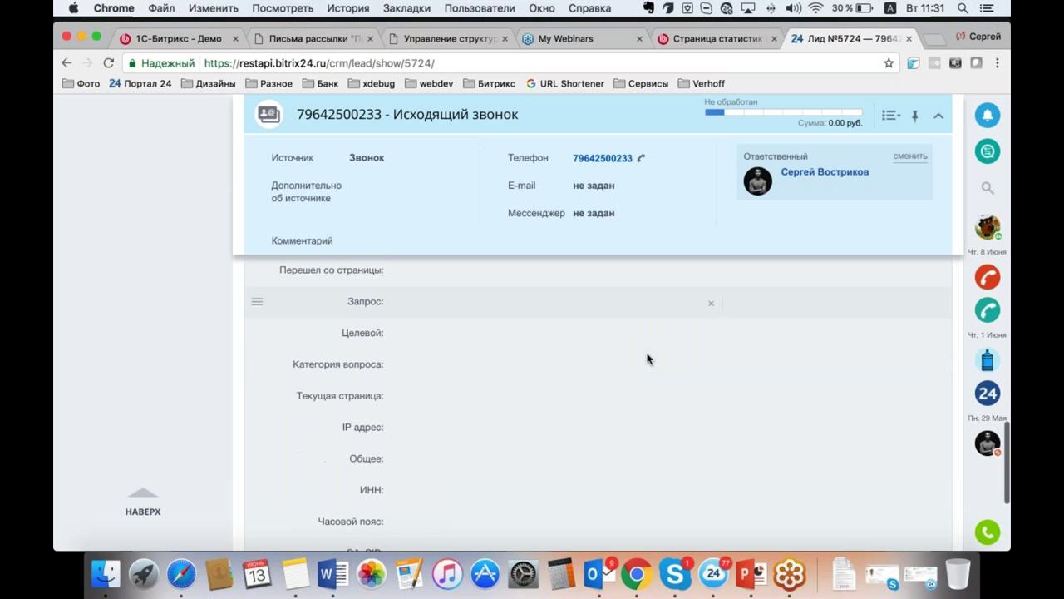
scroll(651, 346, "down", 2)
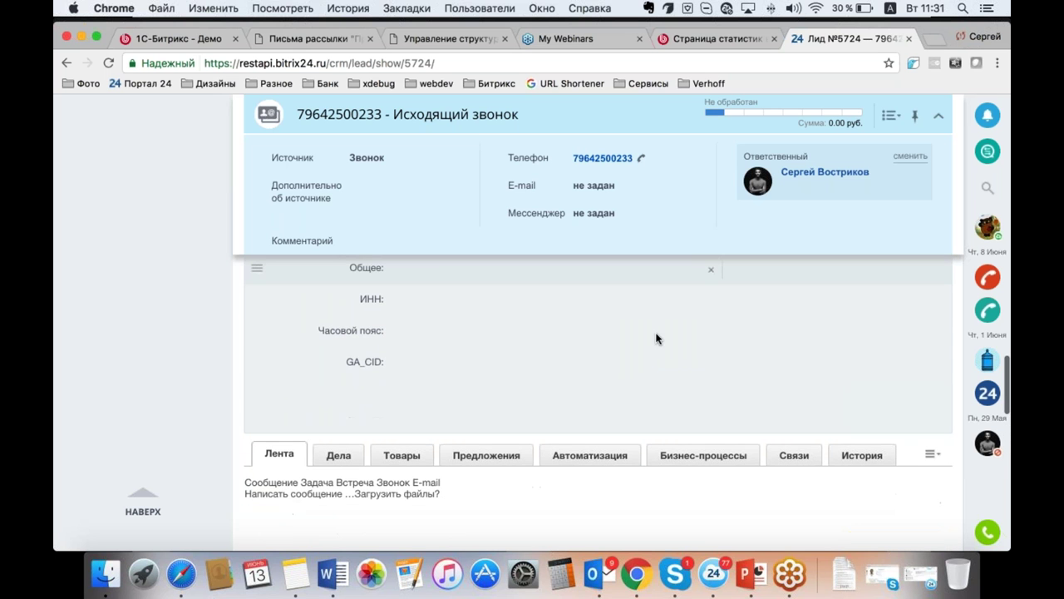
scroll(657, 336, "down", 8)
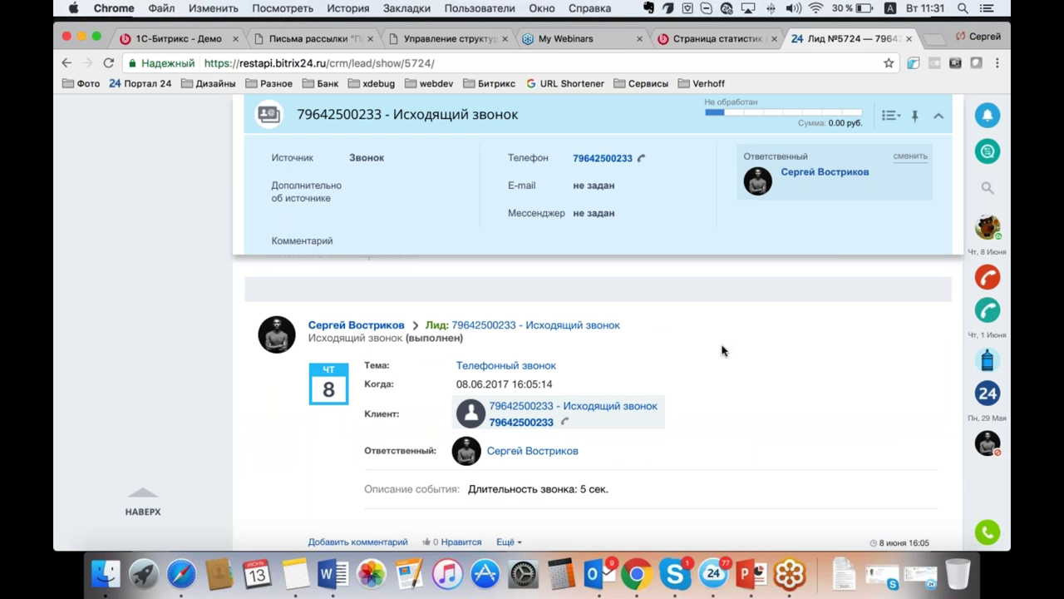
scroll(722, 349, "up", 1)
scroll(723, 350, "up", 10)
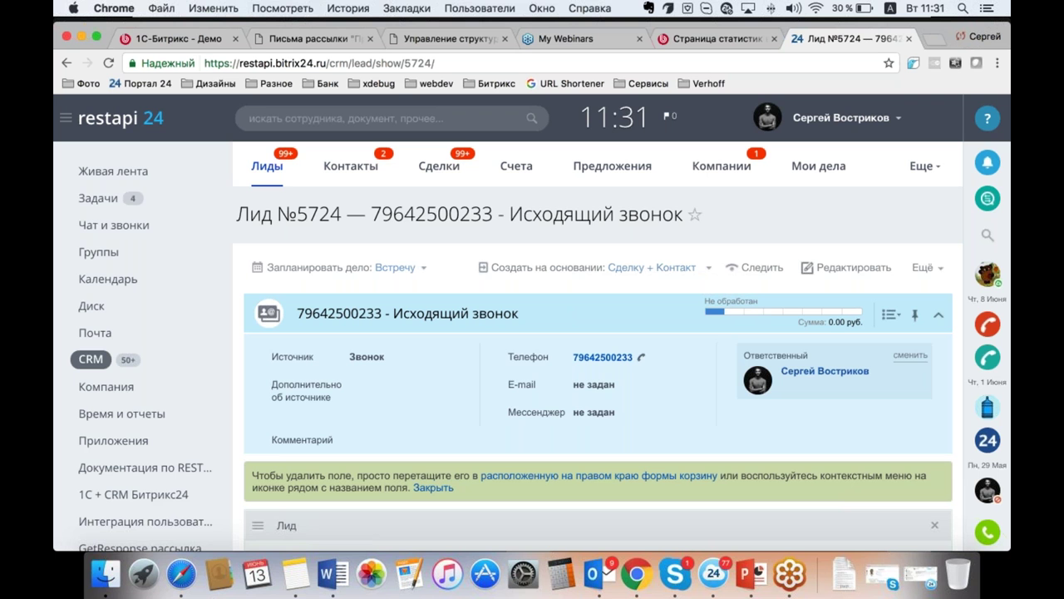
Return to the Лиды list of 2831 leads in progress.
left_click(267, 168)
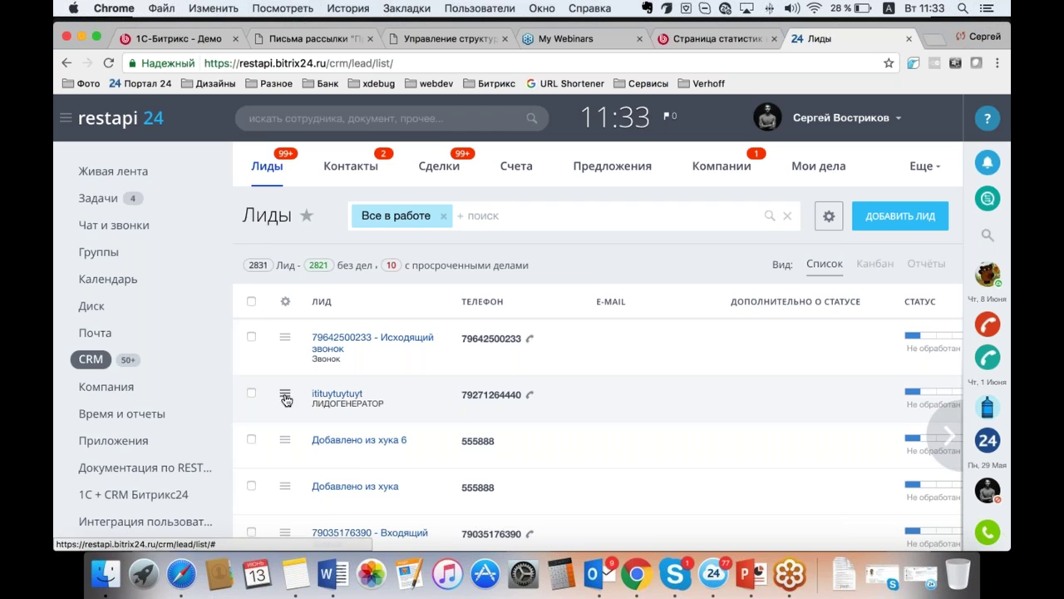
Open the incoming-call lead's page from its call card in the list.
scroll(293, 407, "down", 1)
scroll(294, 407, "down", 5)
left_click(285, 365)
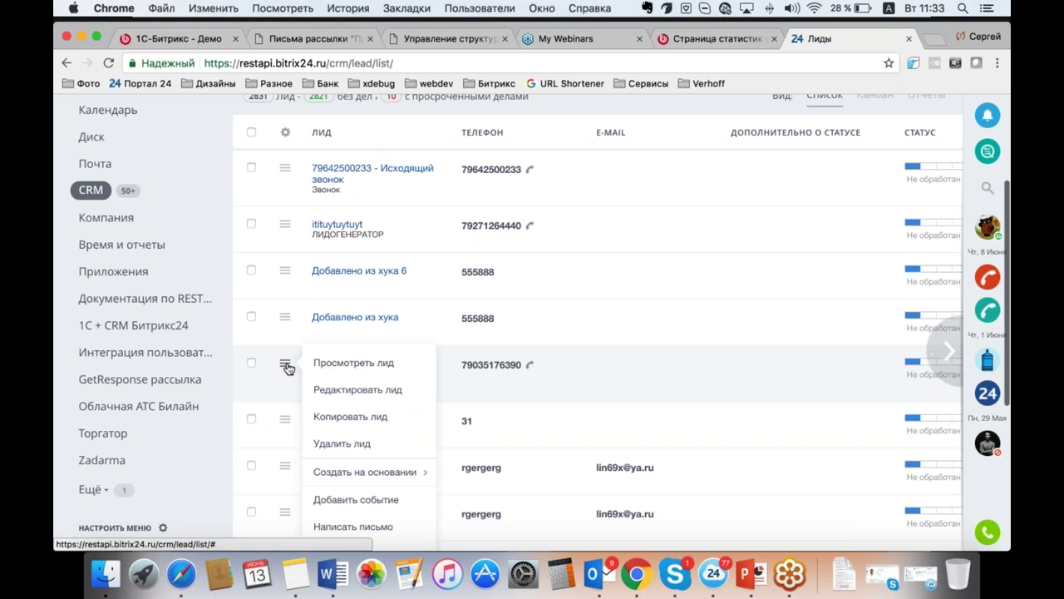
left_click(532, 367)
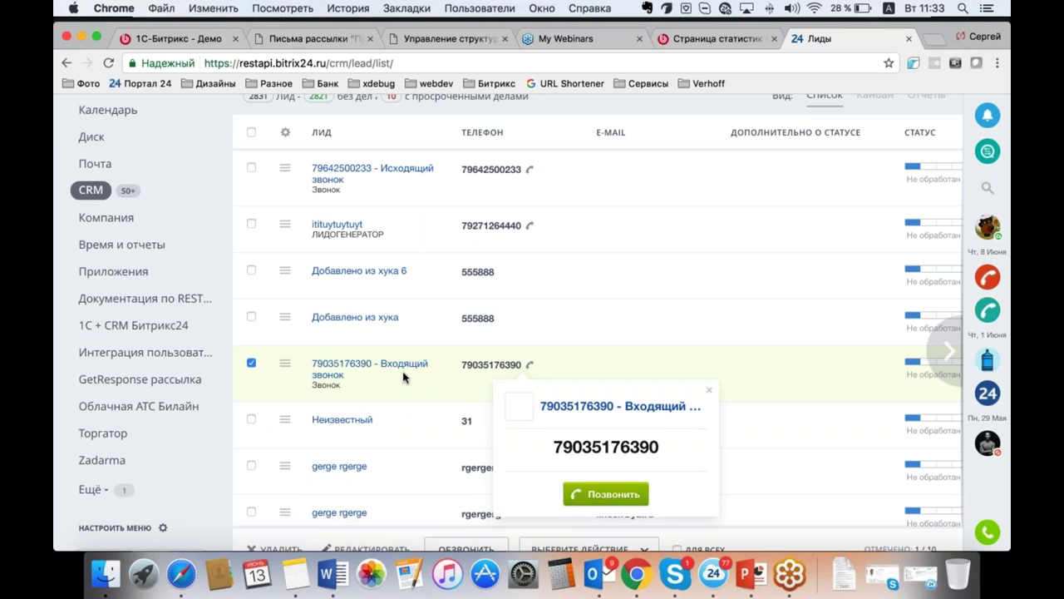
left_click(566, 405)
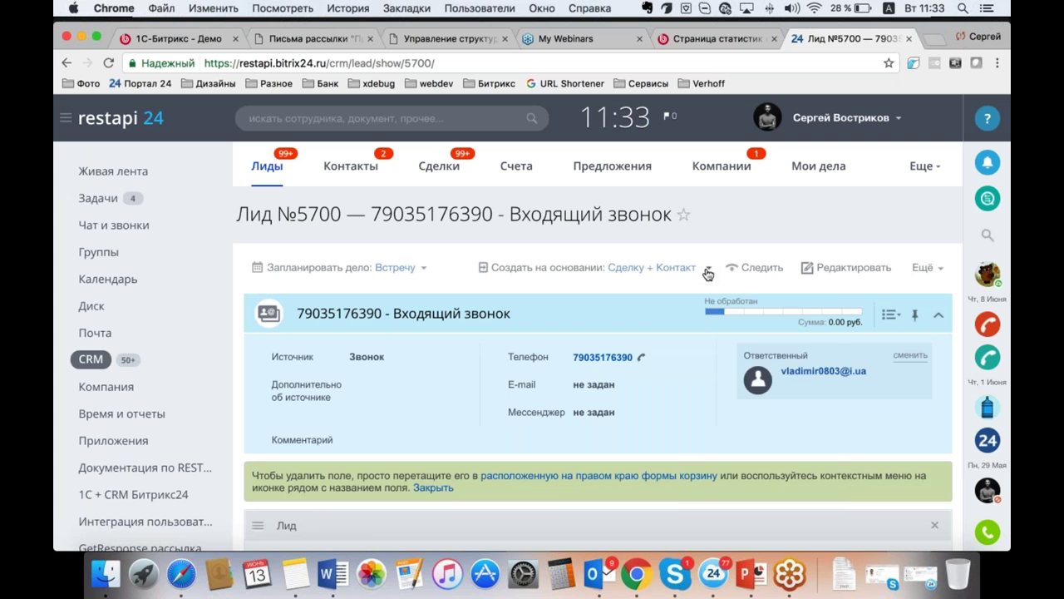
Create a Сделка + Контакт from this lead with the Продажа direction.
left_click(708, 268)
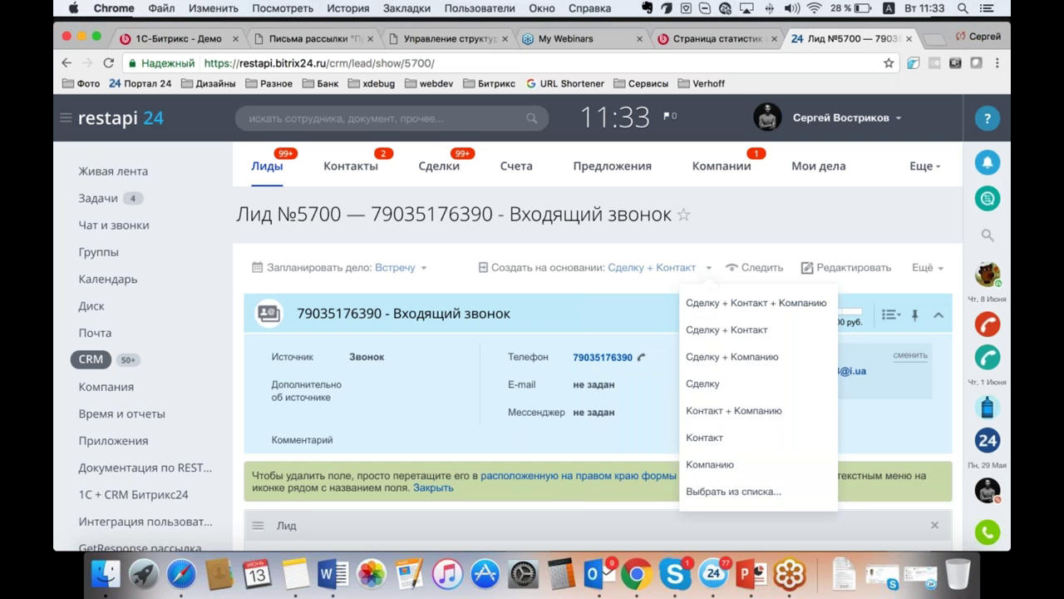
left_click(722, 331)
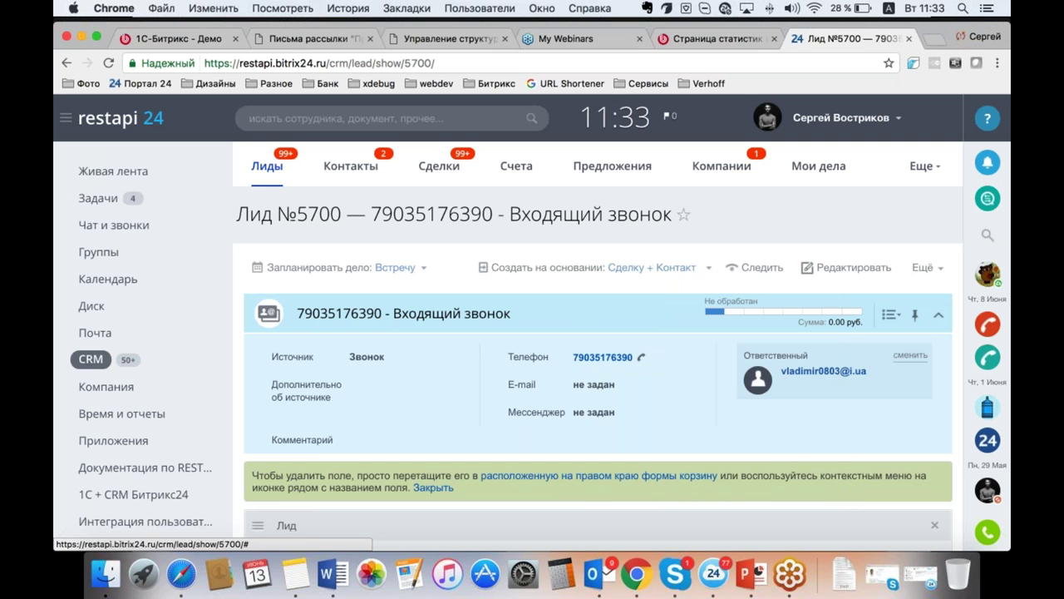
left_click(509, 365)
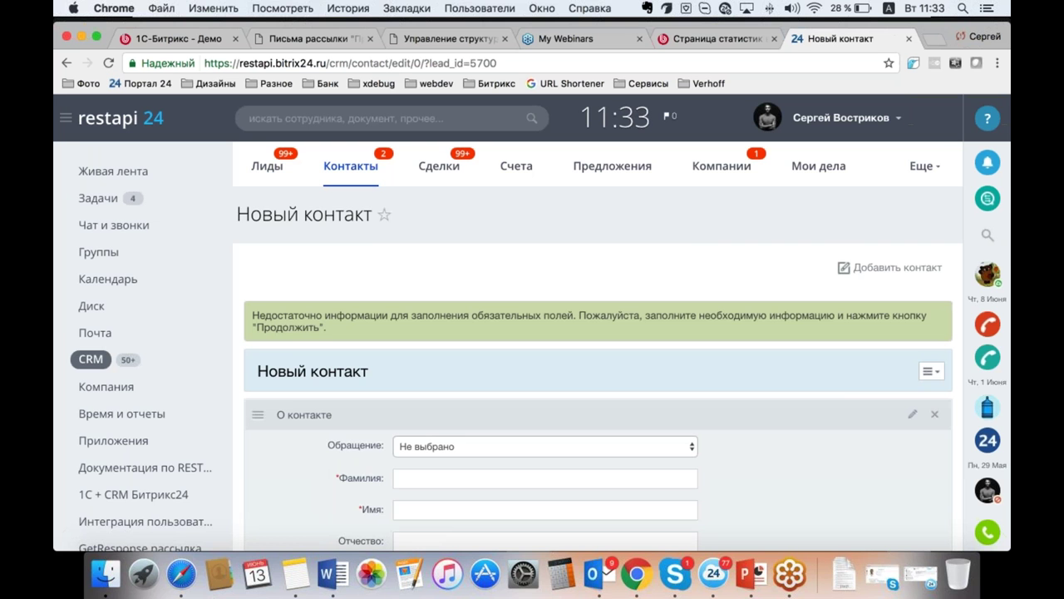
Enter 'zczcas' as the surname and 'asdasd' as the first name on the new contact.
scroll(784, 419, "down", 3)
type("zczcas")
left_click(468, 385)
type("asdasd")
Cancel the new contact form and go to the Сделки list.
scroll(778, 415, "down", 3)
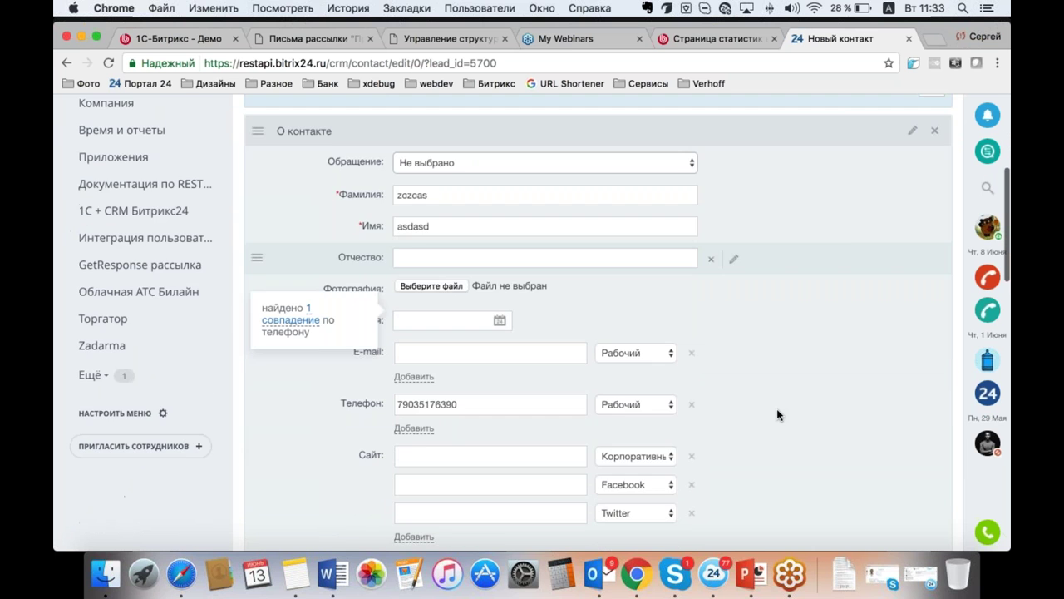
scroll(777, 414, "down", 12)
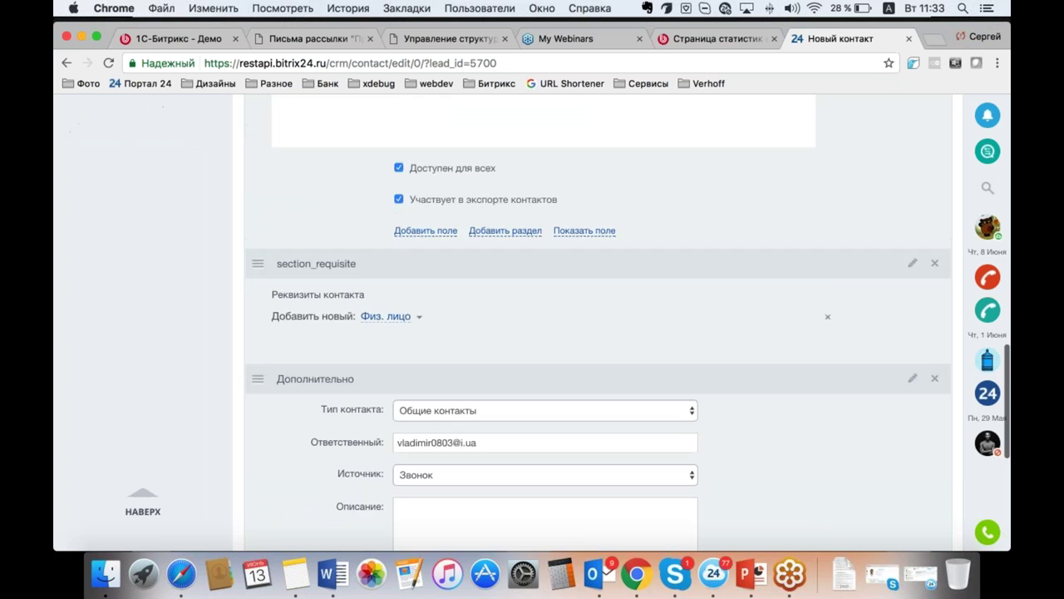
scroll(672, 387, "down", 8)
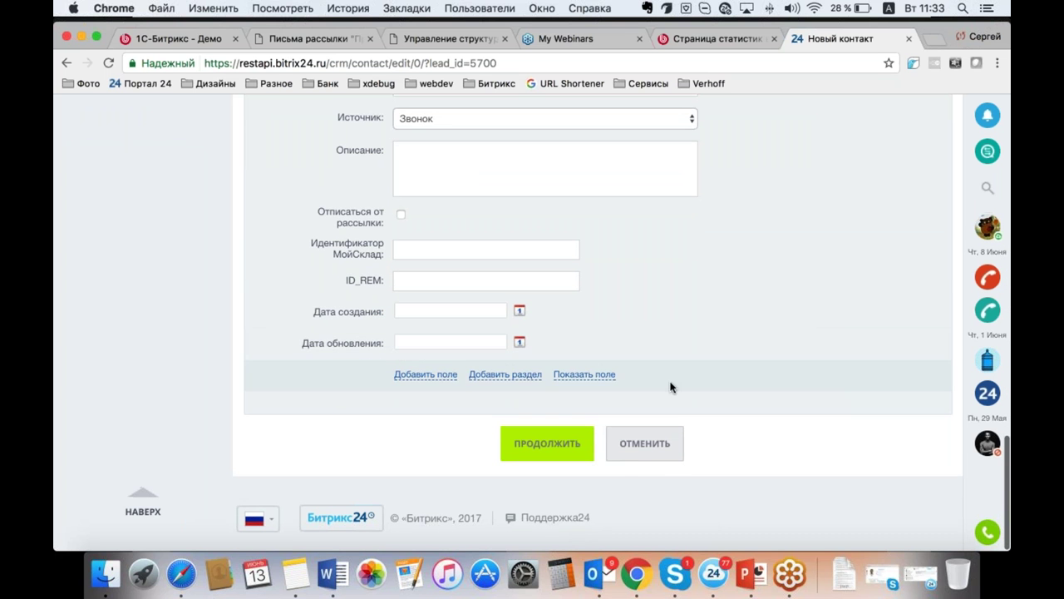
left_click(665, 445)
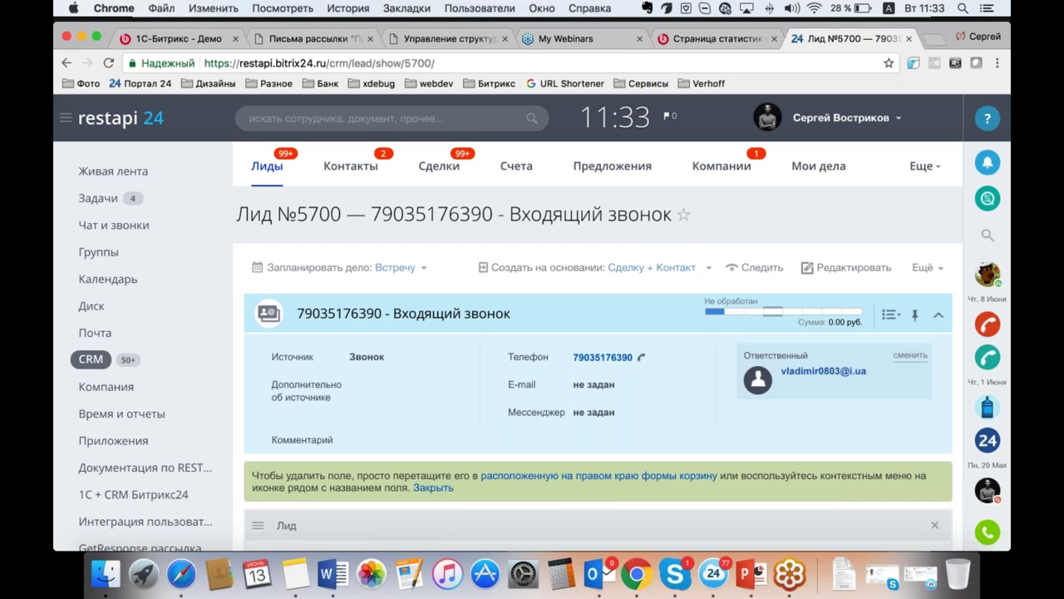
left_click(434, 169)
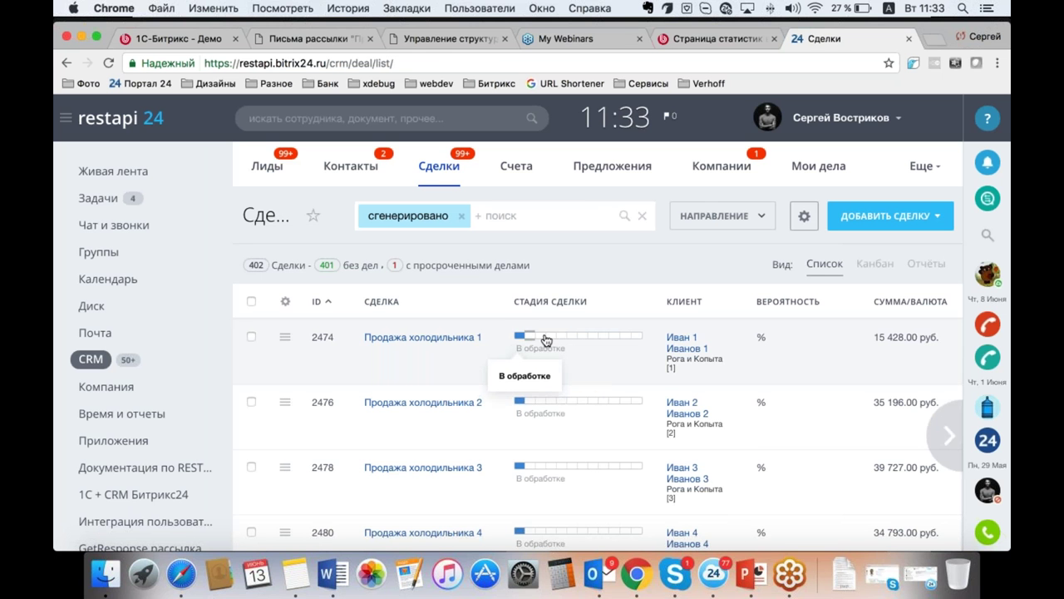
Advance deal 2474 through На исполнении to Предложение and begin its final stage.
left_click(545, 336)
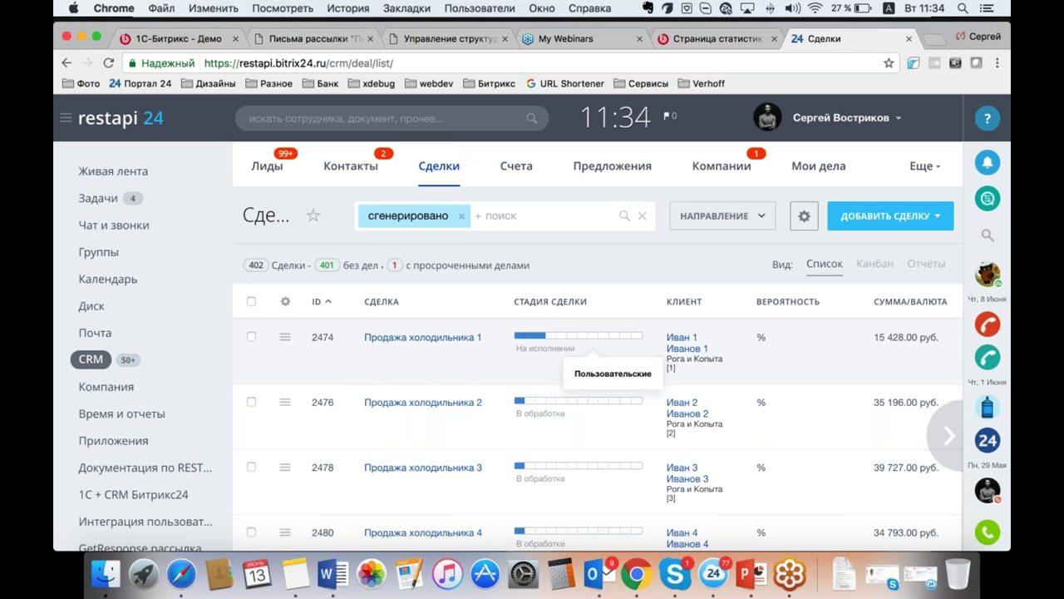
left_click(613, 336)
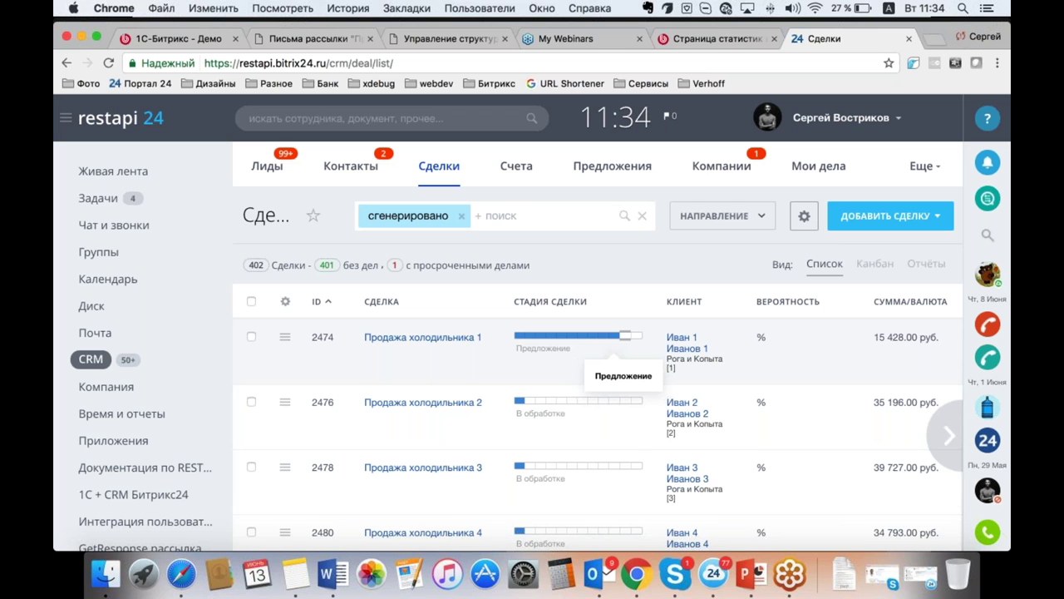
left_click(636, 336)
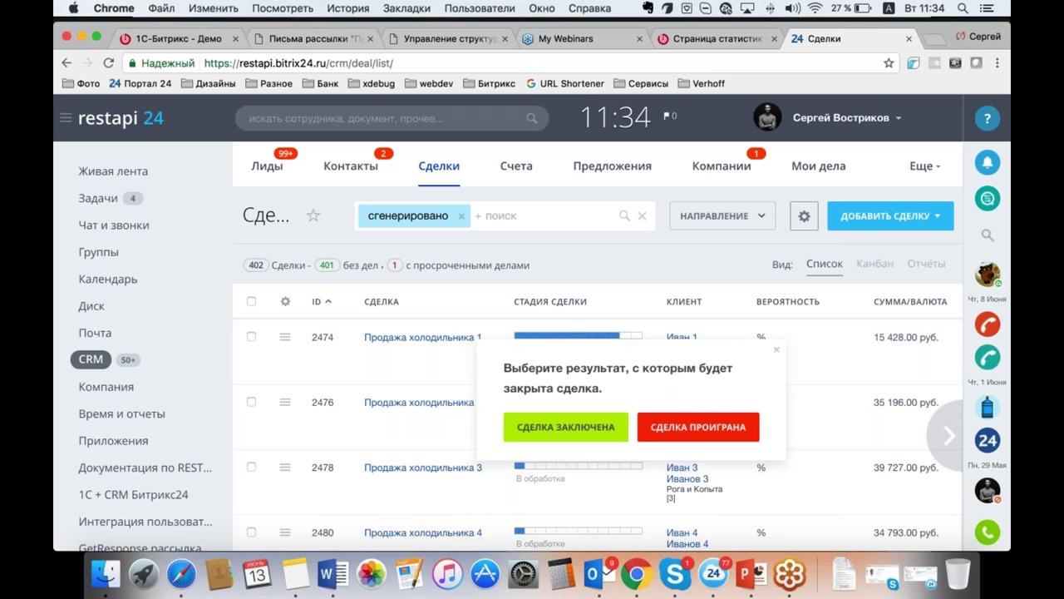
Close deal 2474 as Сделка заключена and close the deals browser tab.
left_click(593, 423)
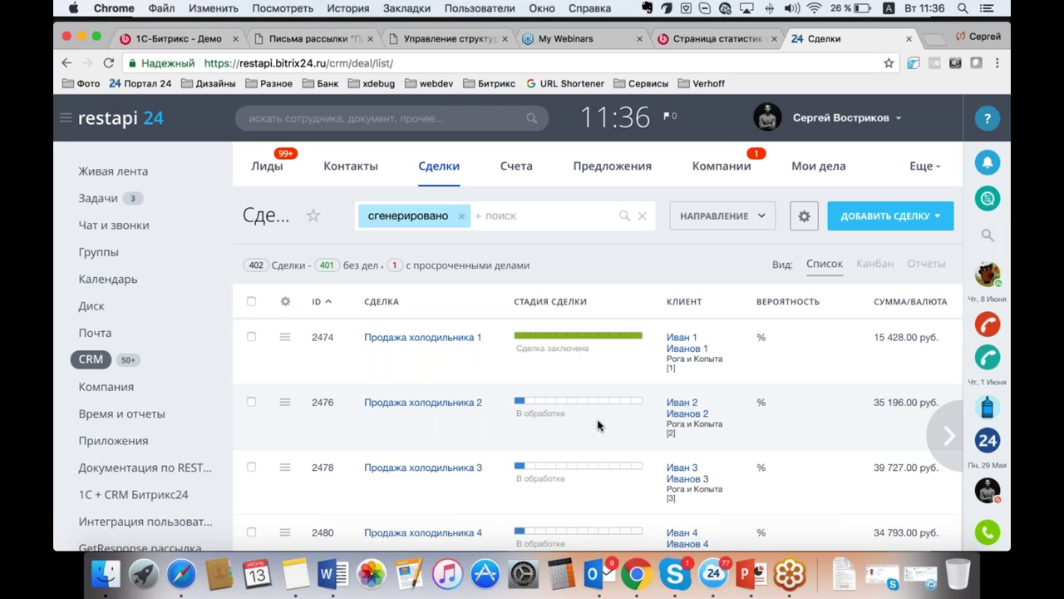
left_click(909, 39)
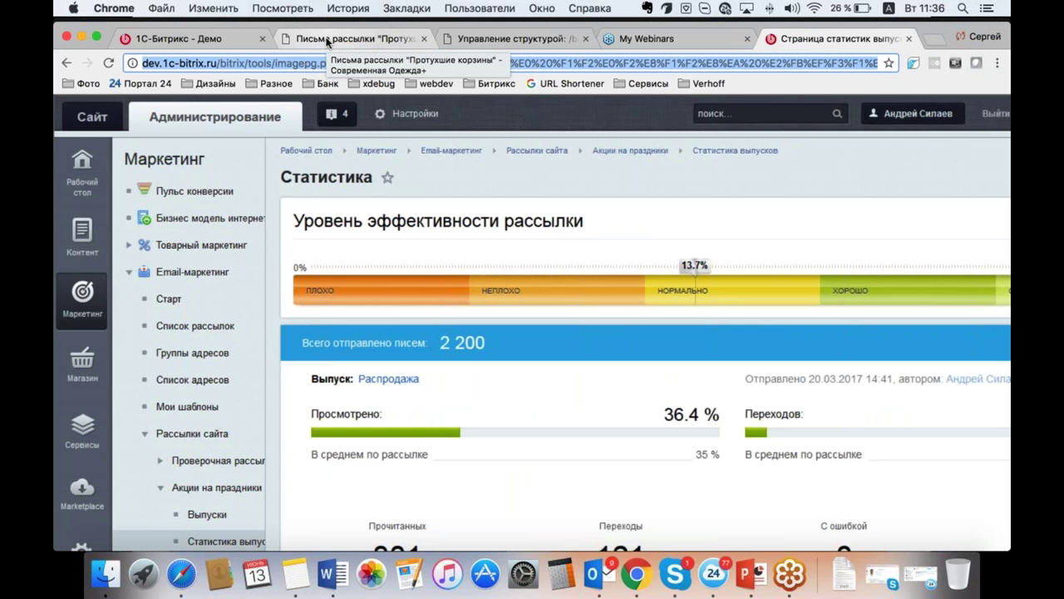
scroll(666, 274, "down", 5)
scroll(684, 278, "up", 3)
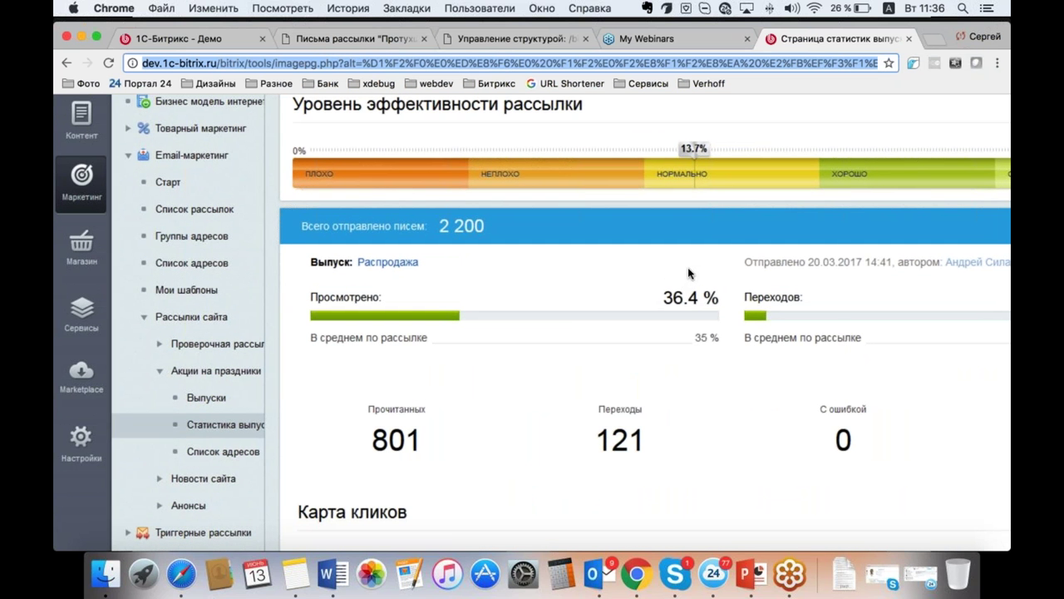
scroll(688, 266, "right", 4)
scroll(688, 267, "down", 2)
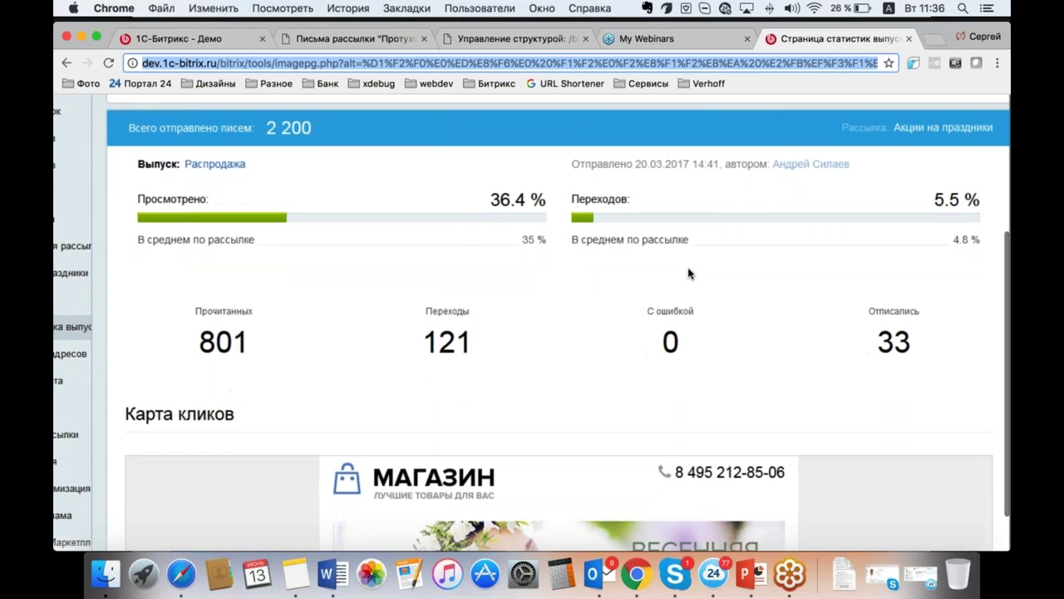
scroll(688, 267, "up", 2)
scroll(688, 274, "up", 1)
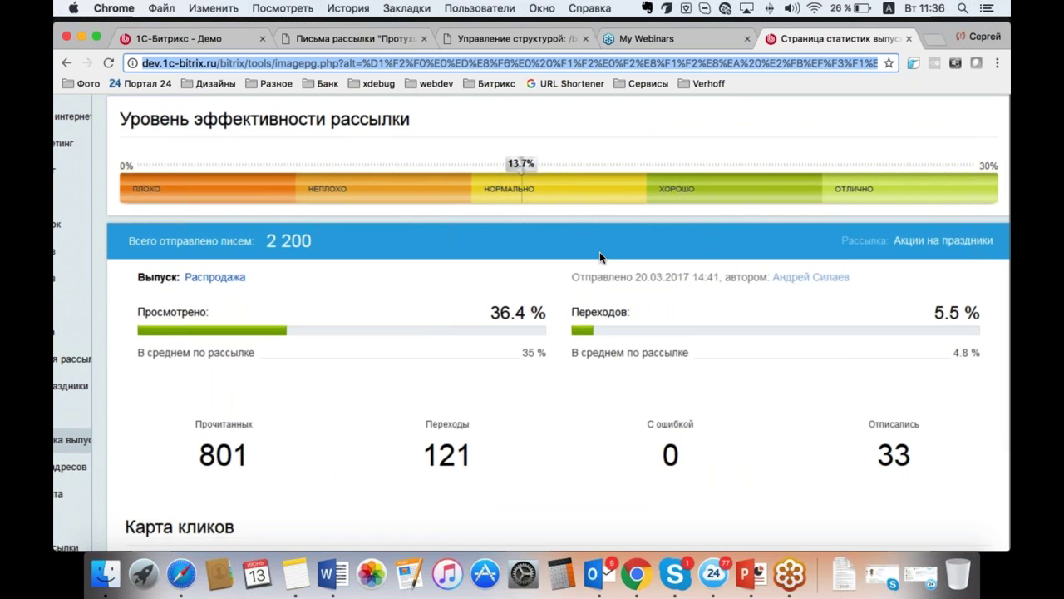
scroll(582, 274, "down", 1)
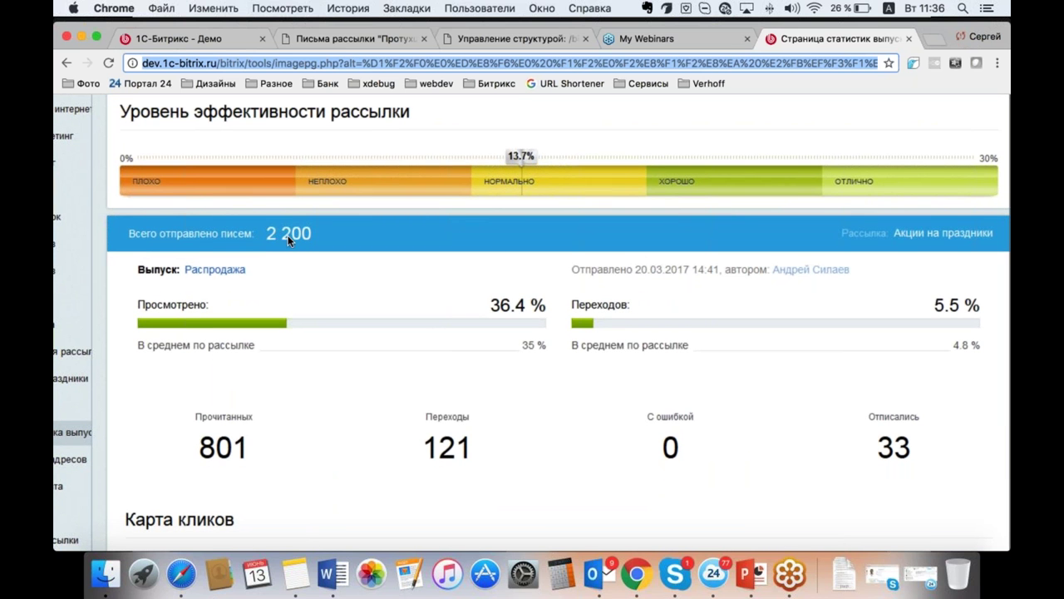
scroll(353, 283, "down", 3)
scroll(357, 283, "down", 1)
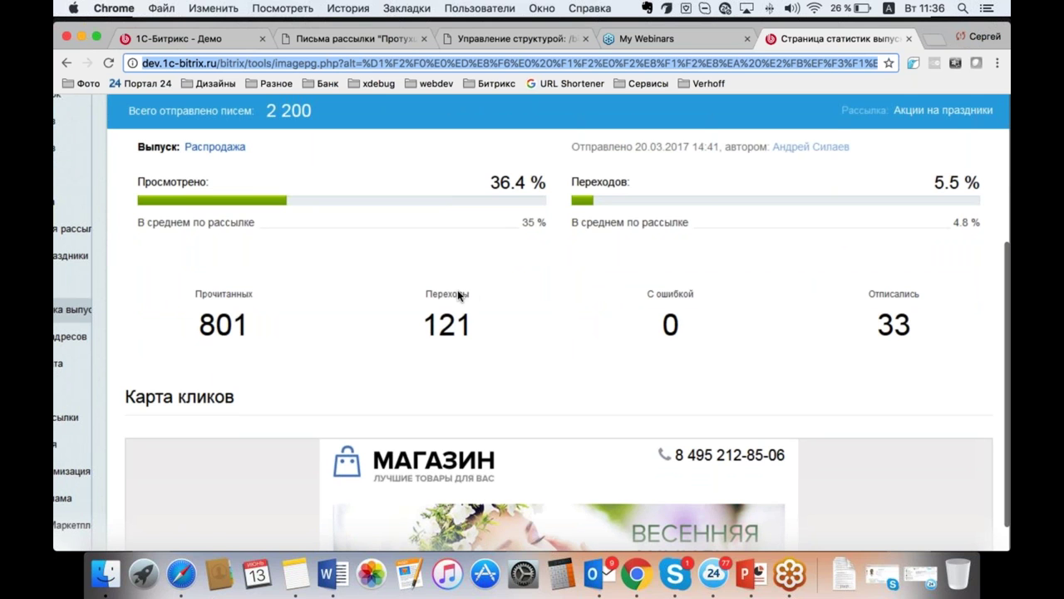
scroll(900, 370, "up", 1)
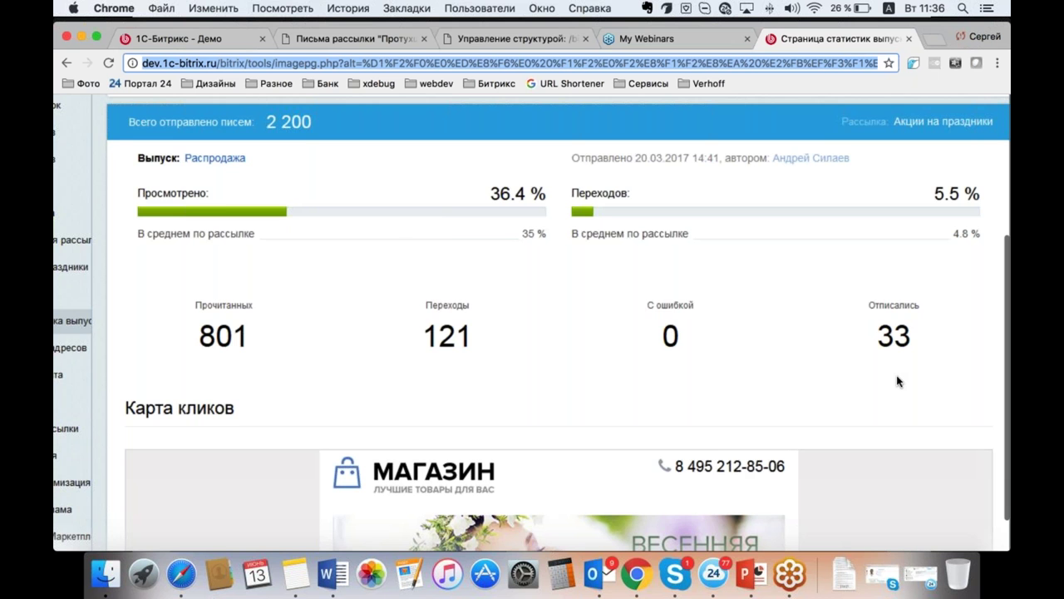
scroll(897, 381, "up", 5)
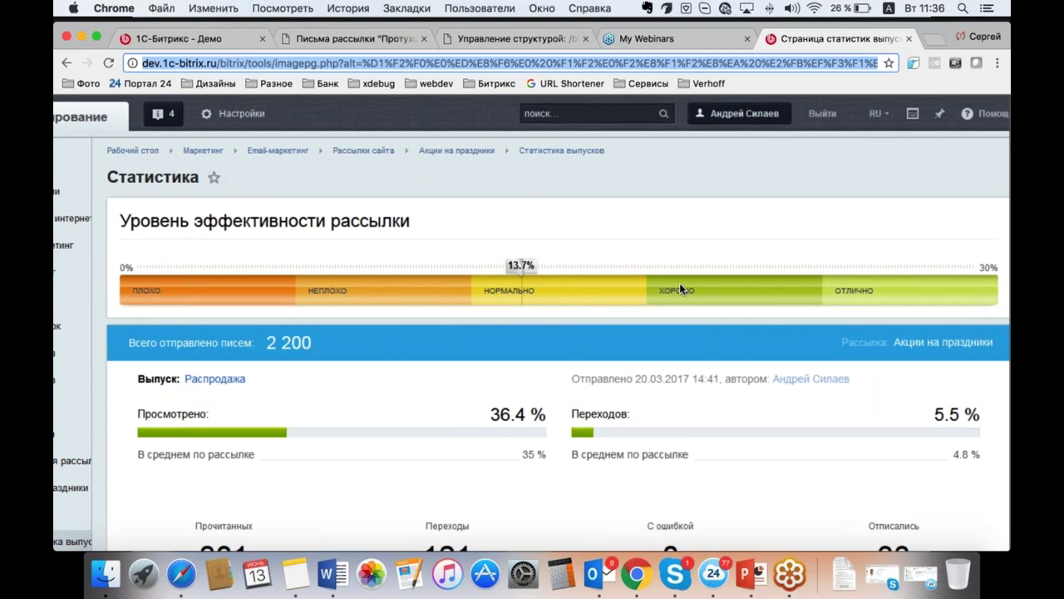
scroll(665, 284, "left", 5)
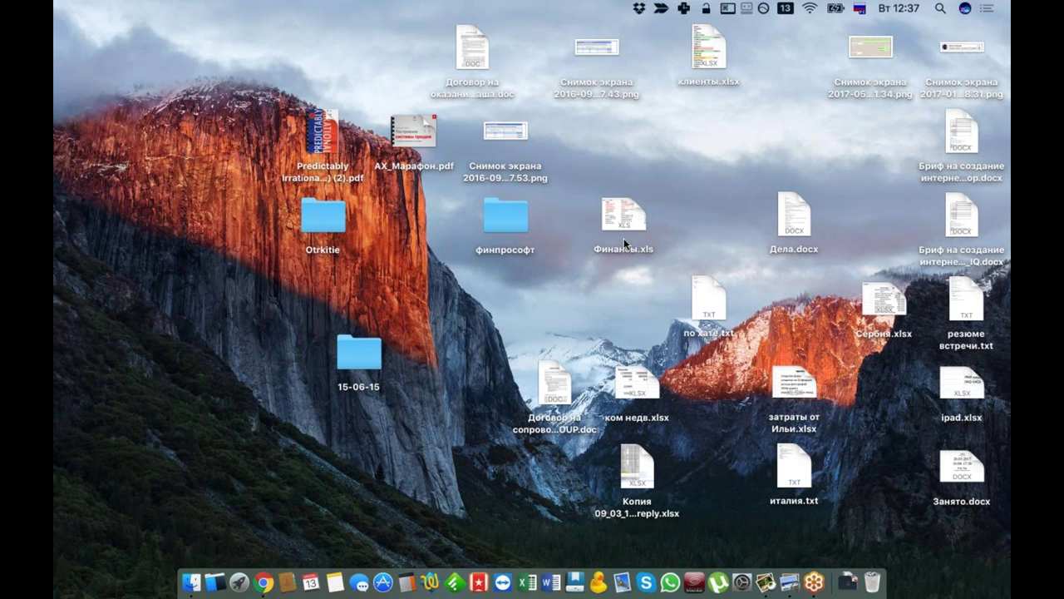
Switch to the full-screen slide 'Как сделать так, чтобы интернет-магазин продавал?'.
scroll(624, 241, "right", 3)
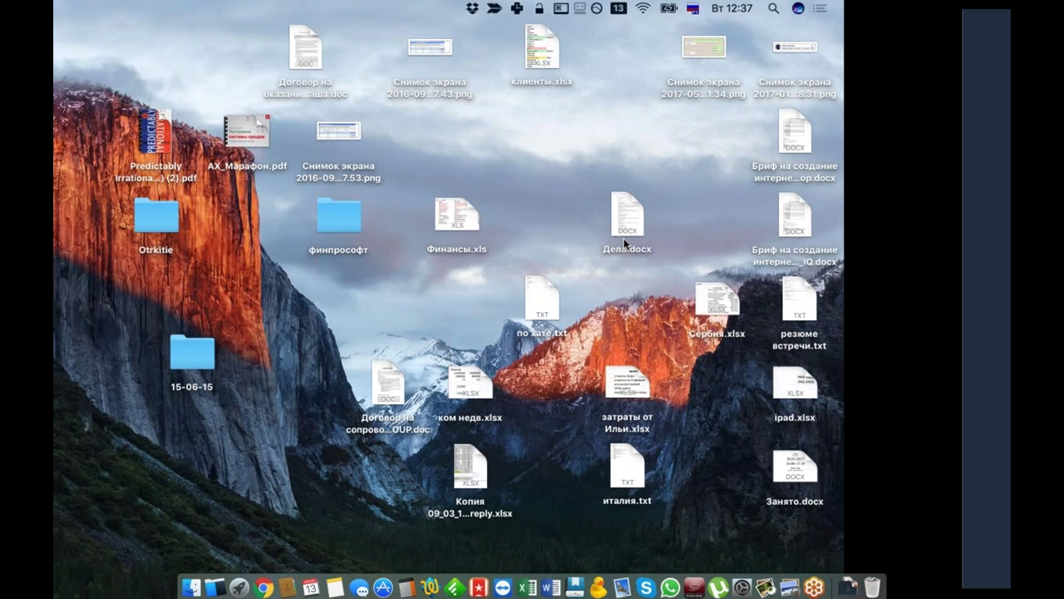
key("Right")
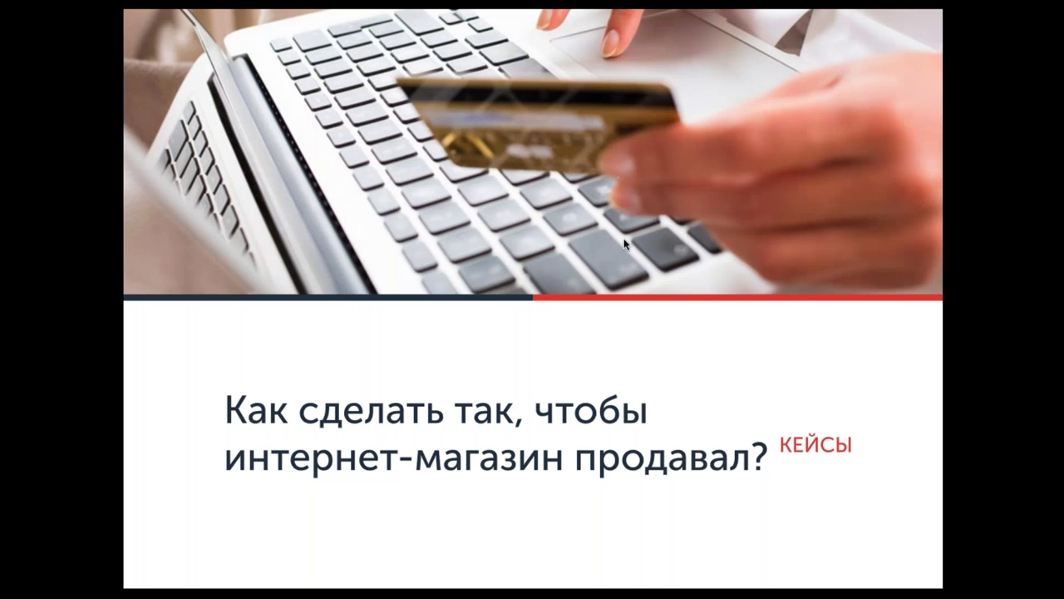